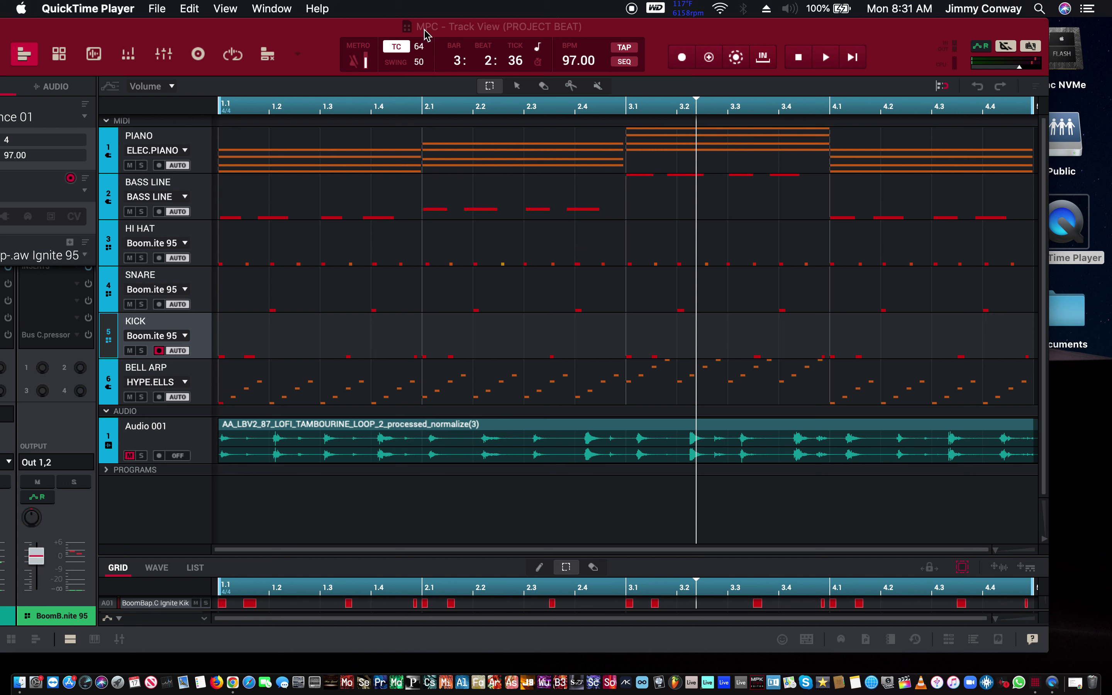
# Step: Play back the PROJECT BEAT sequence in the MPC software, then stop playback
pyautogui.click(375, 30)
pyautogui.press('space')
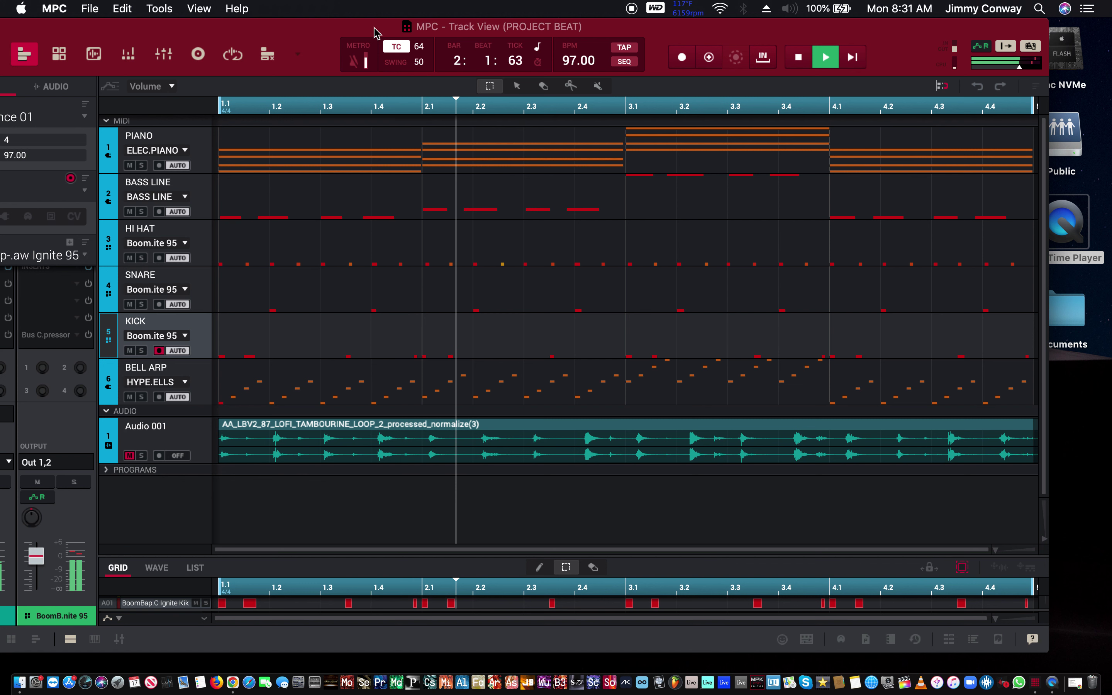
pyautogui.press('space')
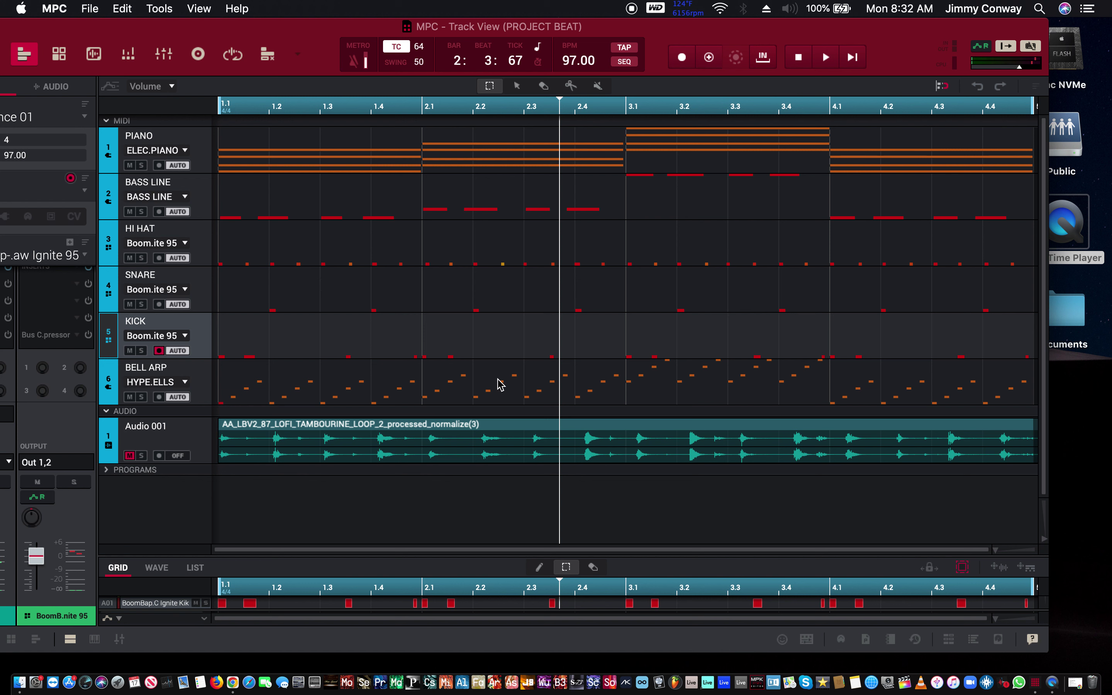
# Step: Quit the standalone MPC software and launch Ableton Live 11 Standard from the Applications folder
pyautogui.click(225, 35)
pyautogui.click(99, 24)
pyautogui.moveTo(100, 24); pyautogui.dragTo(221, 38)
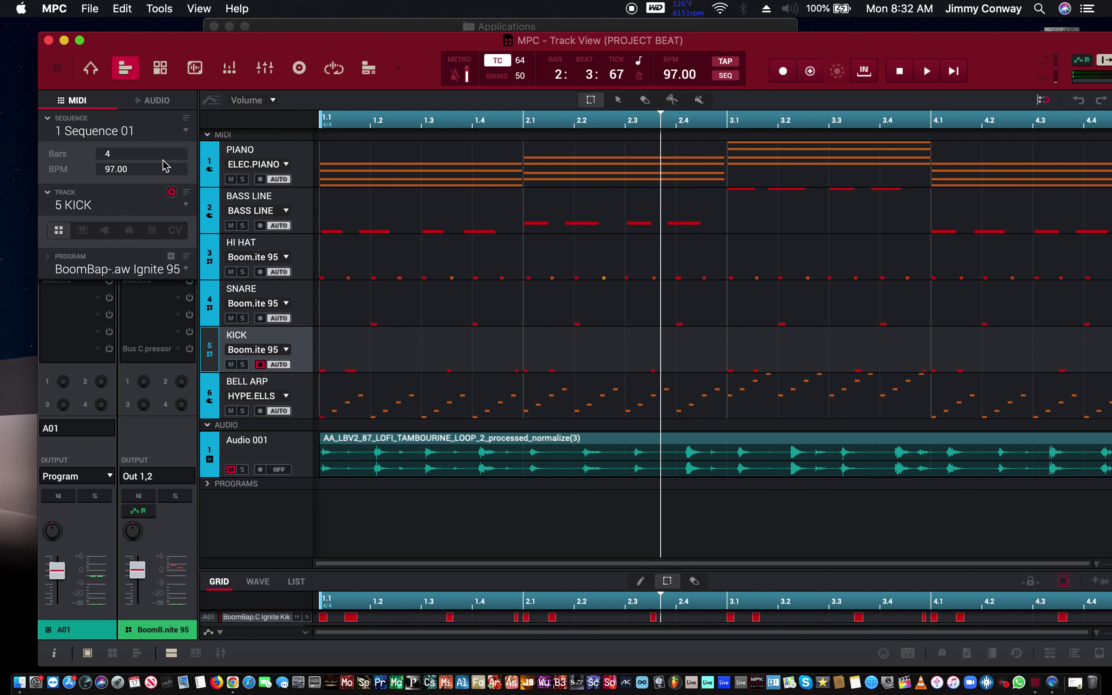
pyautogui.press('super+q')
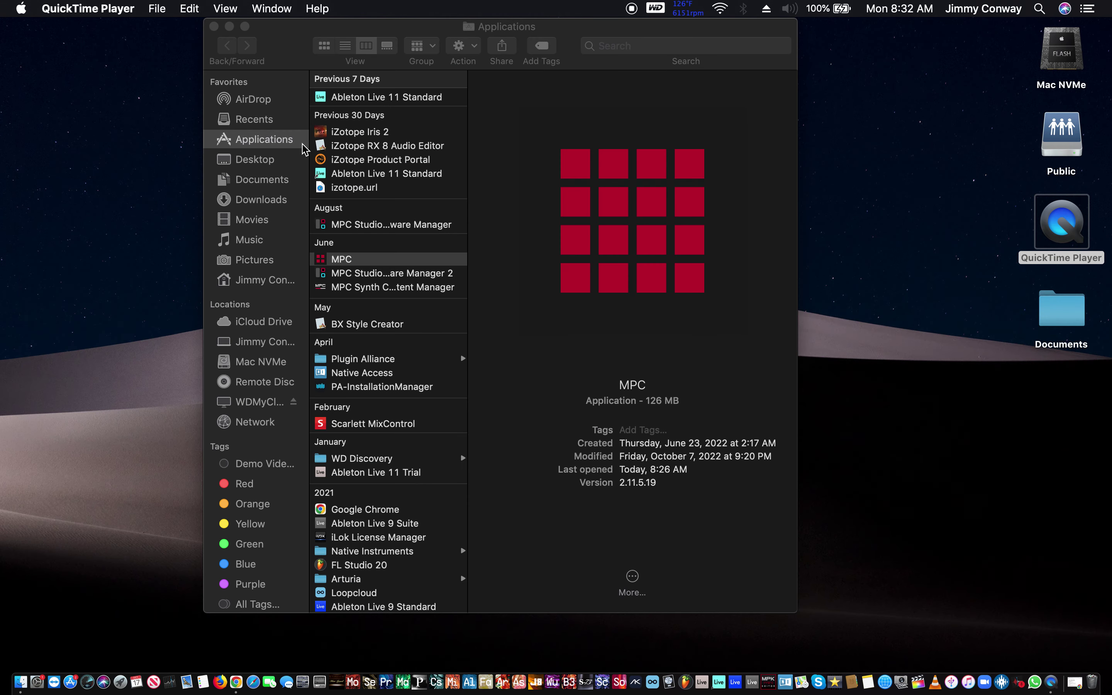
pyautogui.doubleClick(351, 97)
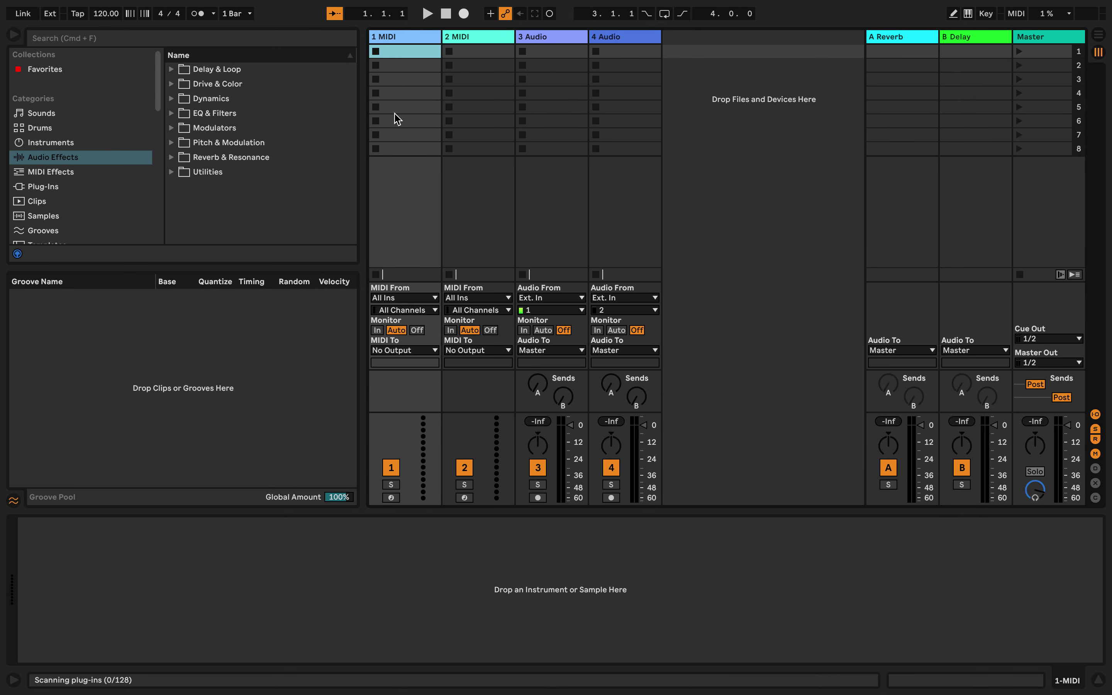
# Step: Narrow the browser and delete the 2 MIDI, 3 Audio and 4 Audio tracks, keeping only the first MIDI track
pyautogui.moveTo(360, 115); pyautogui.dragTo(323, 139)
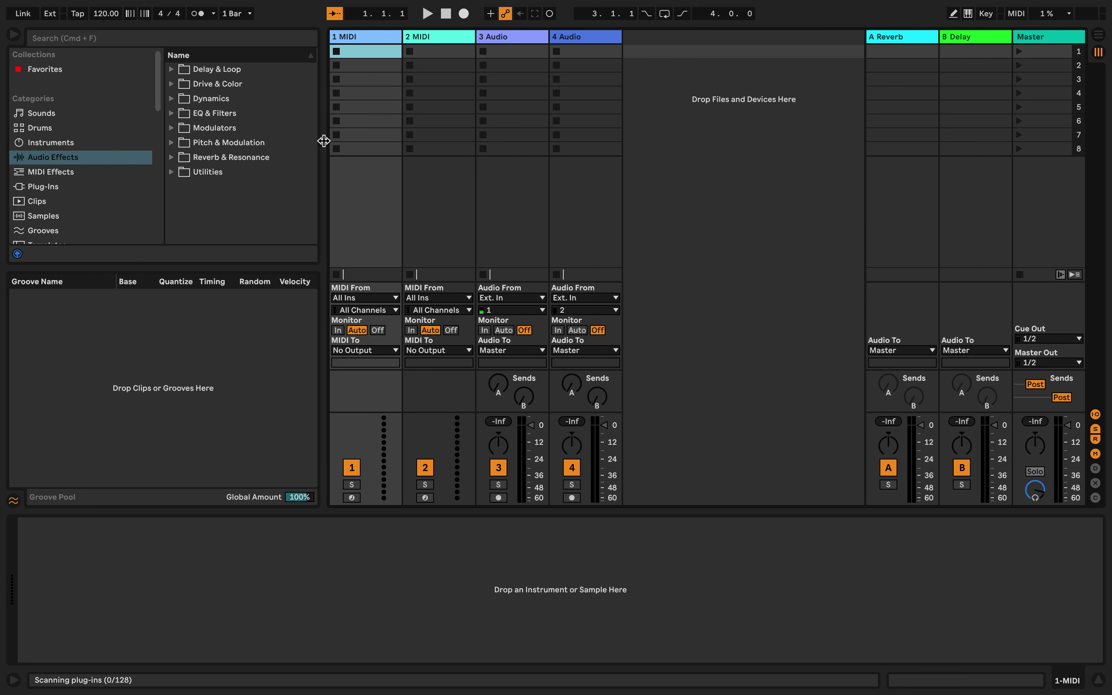
pyautogui.click(429, 40)
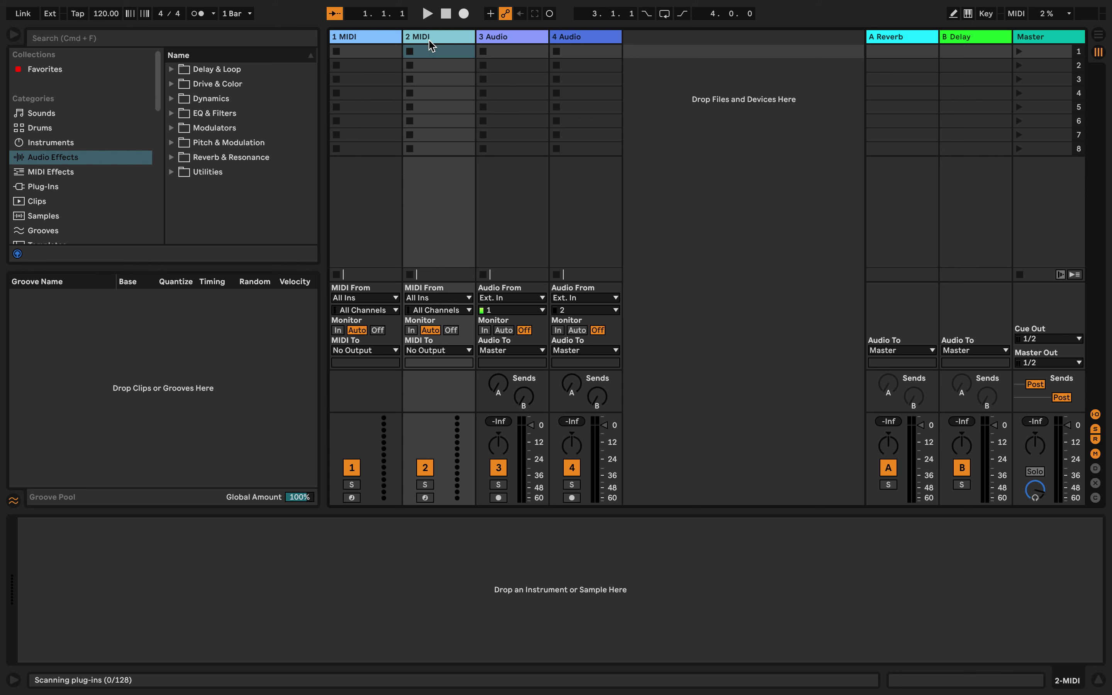
pyautogui.press('Delete')
pyautogui.press('Delete')
pyautogui.press('Delete')
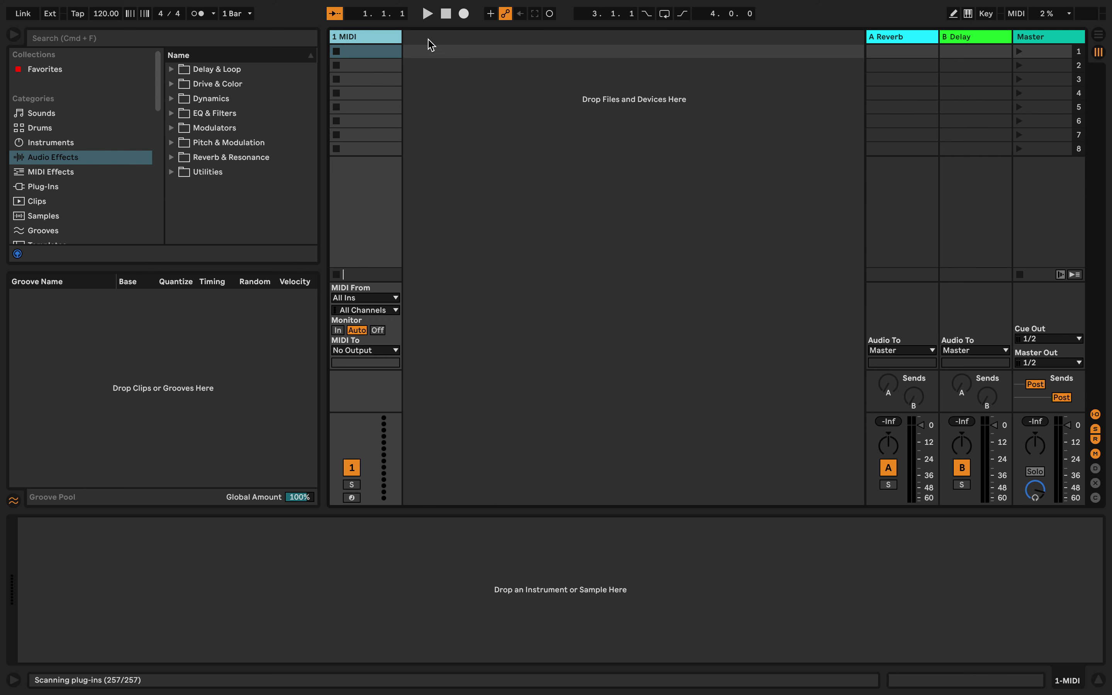
# Step: Search the plug-ins for MPC and load the local VST version of MPC onto the 1 MIDI track
pyautogui.click(59, 41)
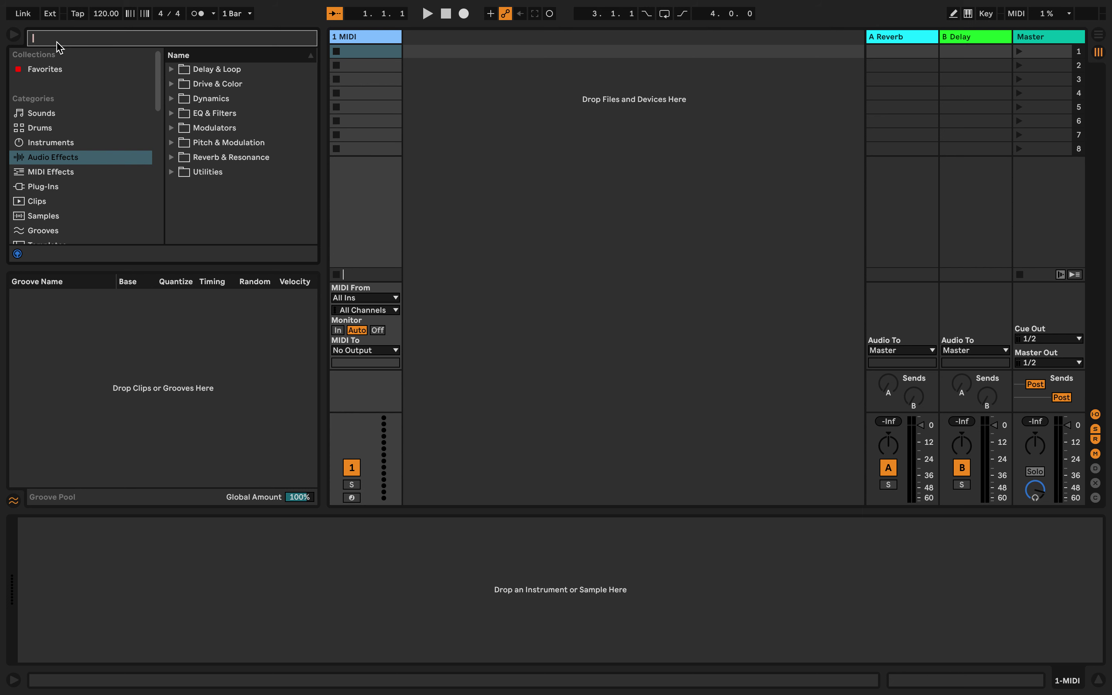
pyautogui.write('MPC')
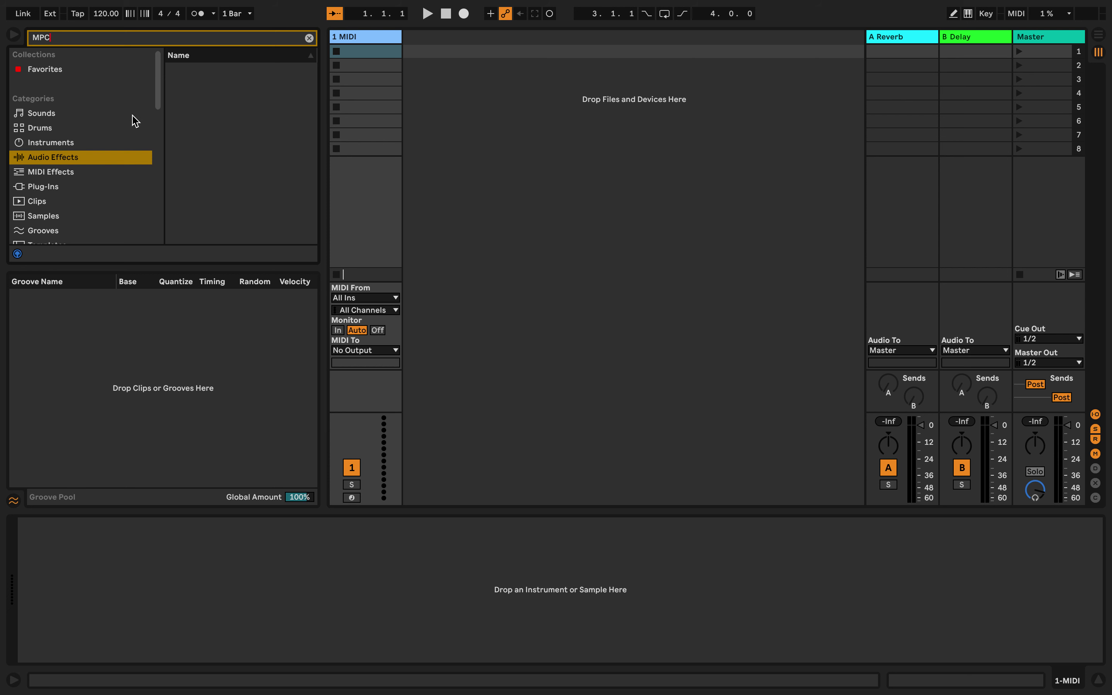
pyautogui.click(43, 188)
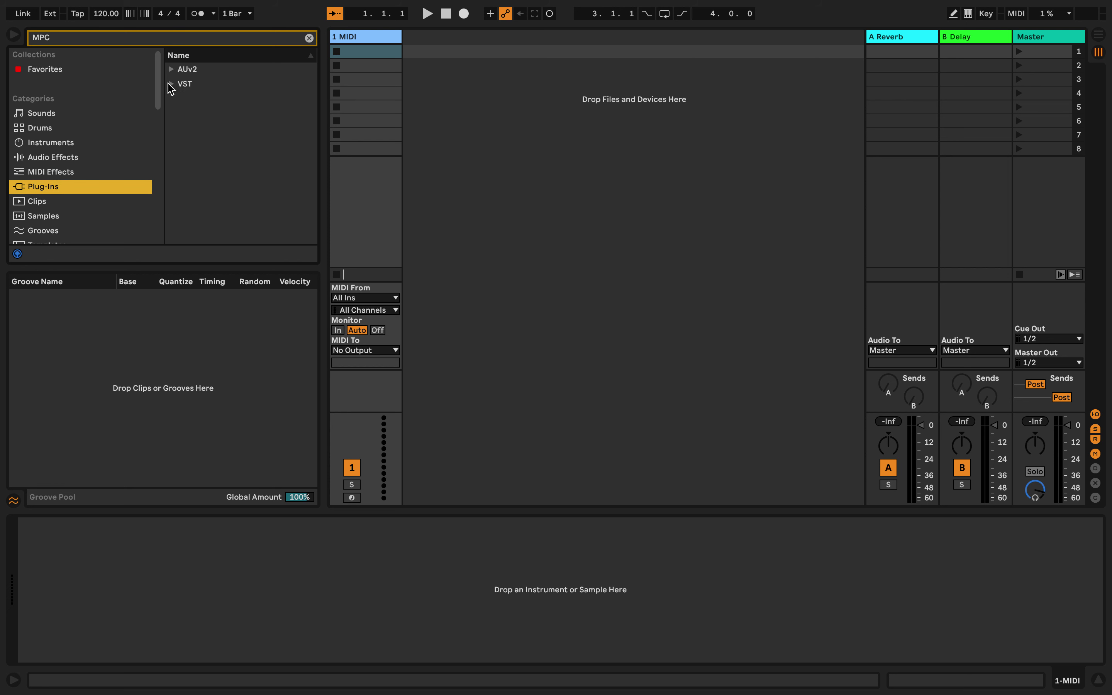
pyautogui.click(171, 85)
pyautogui.click(181, 115)
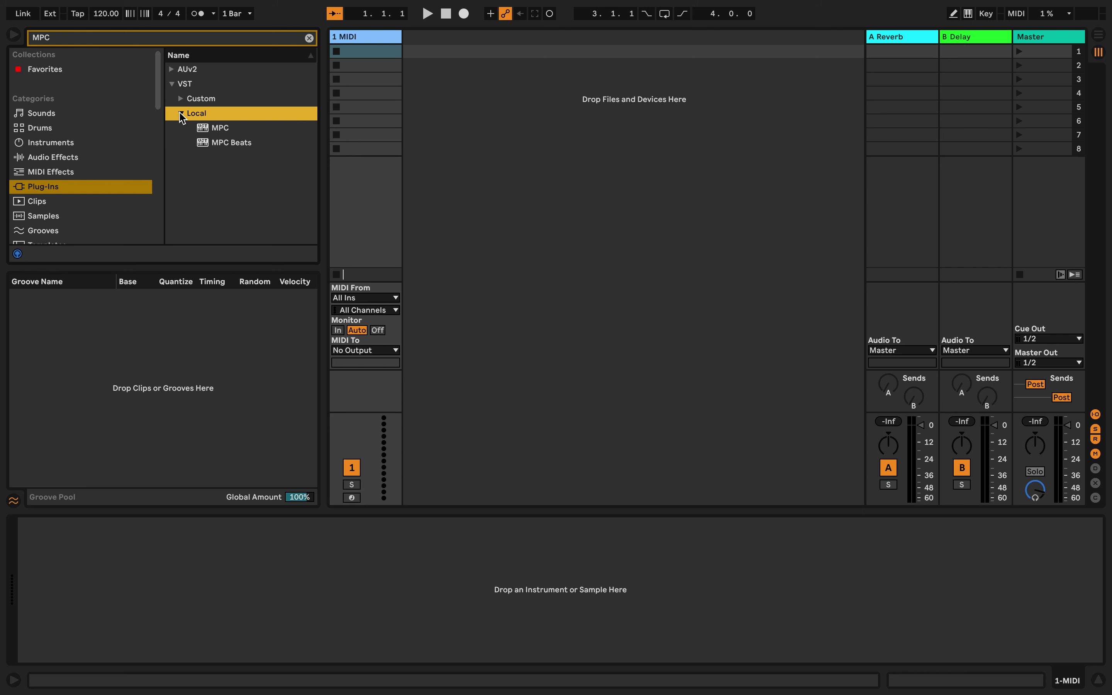
pyautogui.click(213, 132)
pyautogui.click(212, 133)
pyautogui.moveTo(213, 134); pyautogui.dragTo(358, 39)
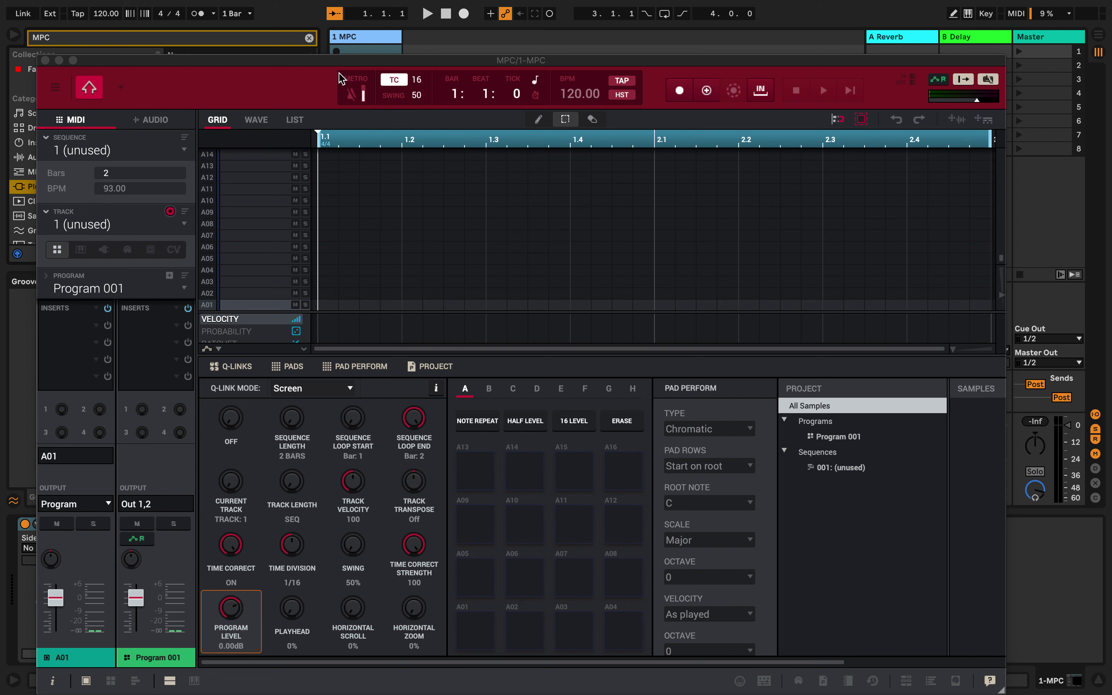
# Step: Load the recent project PROJECT BEAT.xpj into the MPC plug-in
pyautogui.moveTo(325, 61); pyautogui.dragTo(658, 123)
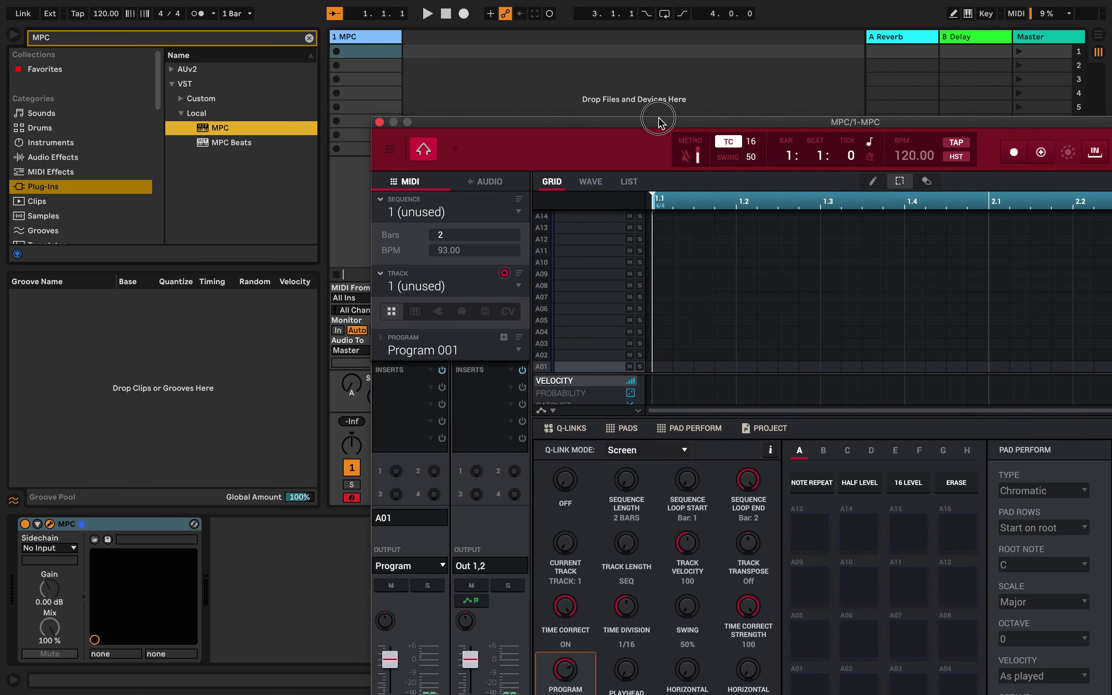
pyautogui.click(391, 152)
pyautogui.moveTo(415, 177)
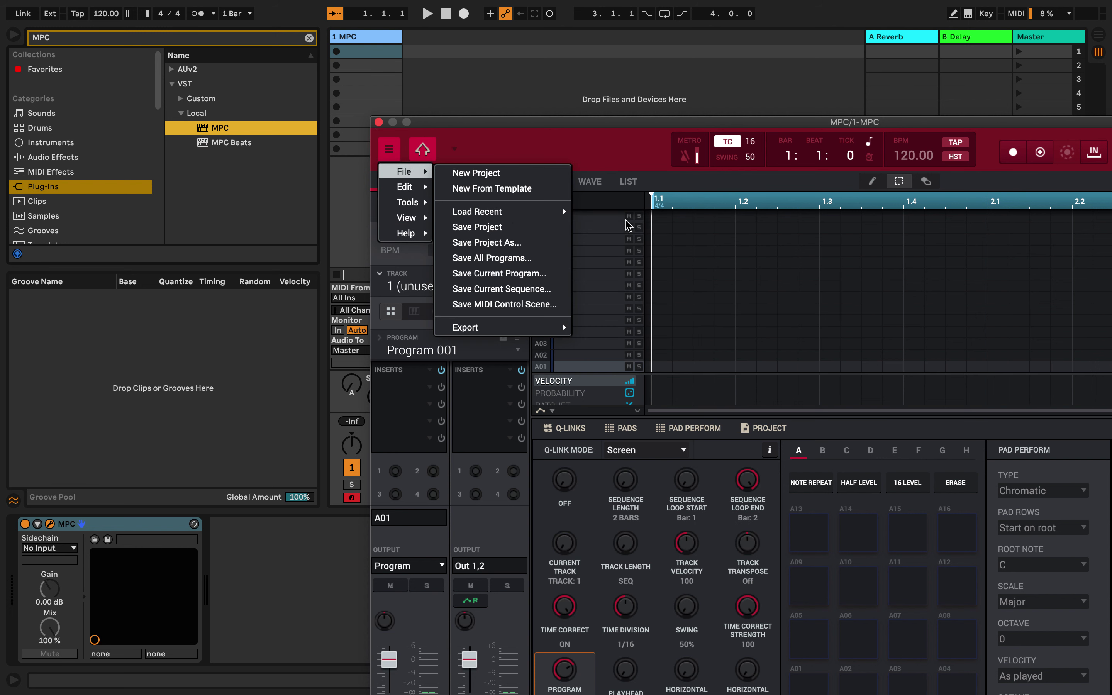
pyautogui.moveTo(566, 213)
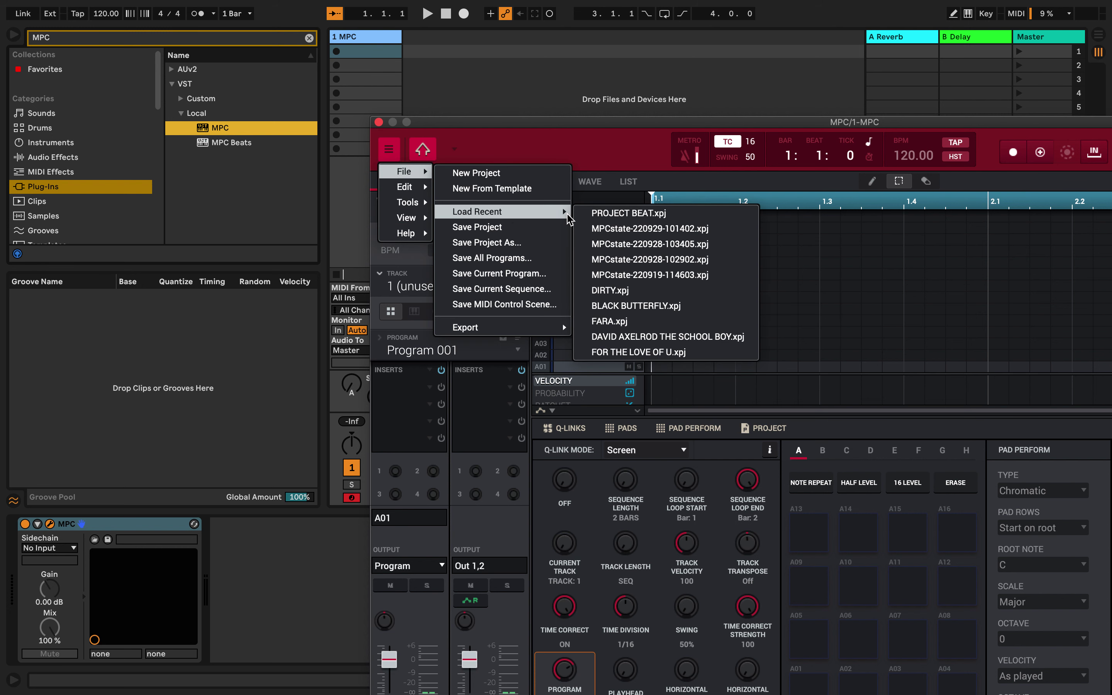
pyautogui.click(599, 217)
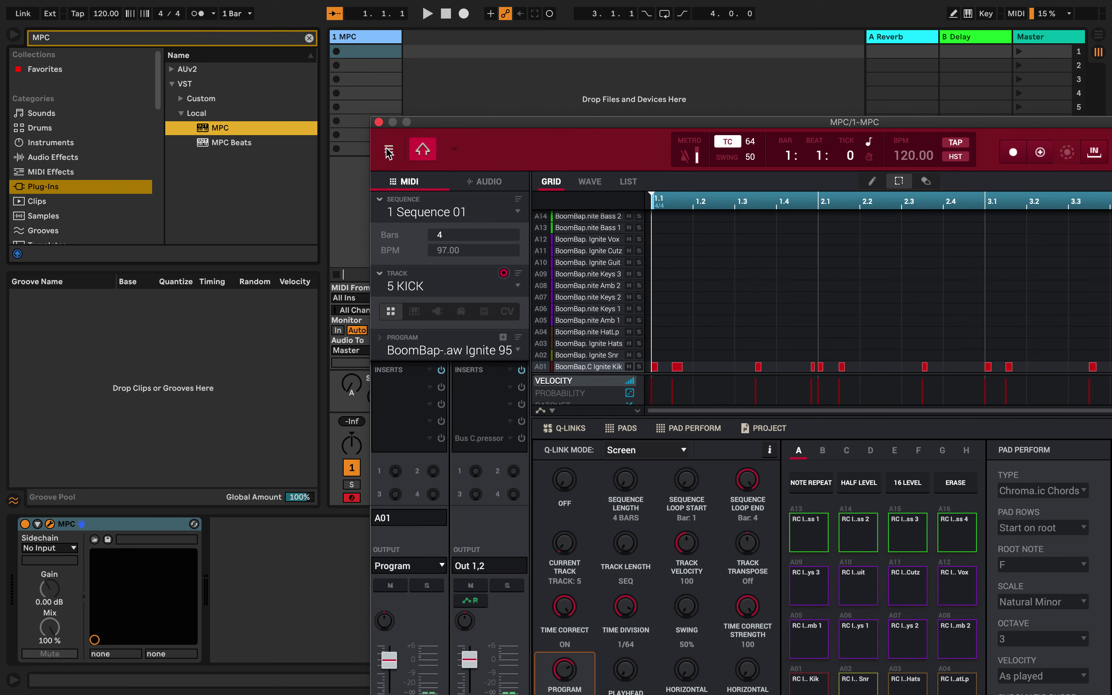
pyautogui.click(389, 150)
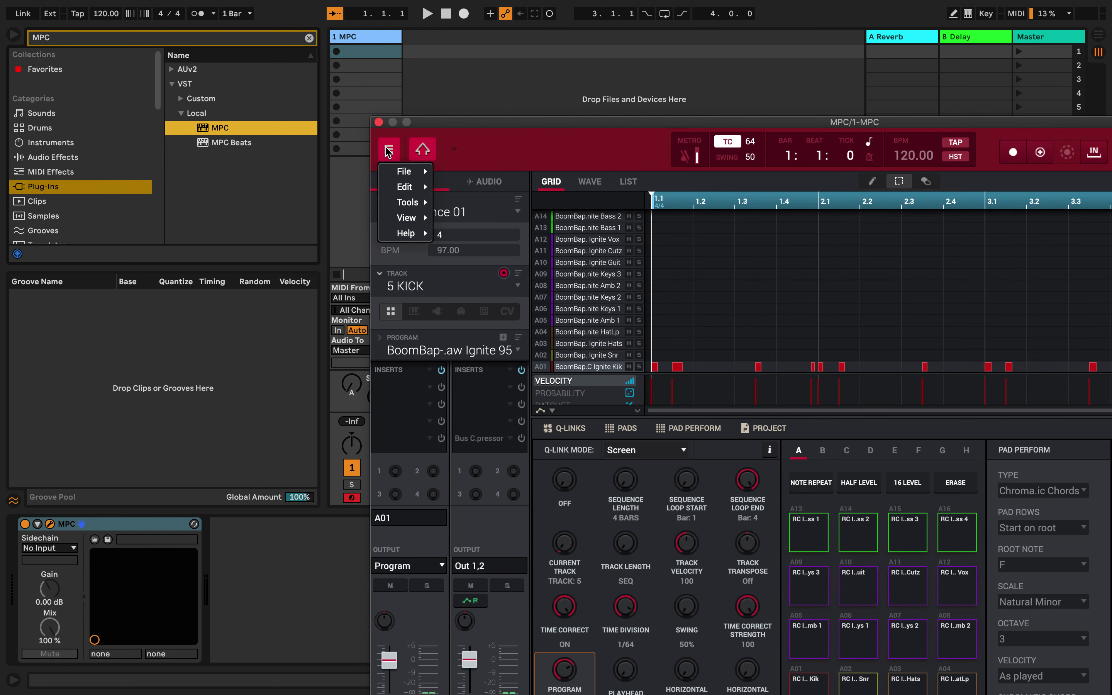
pyautogui.moveTo(407, 171)
pyautogui.moveTo(467, 217)
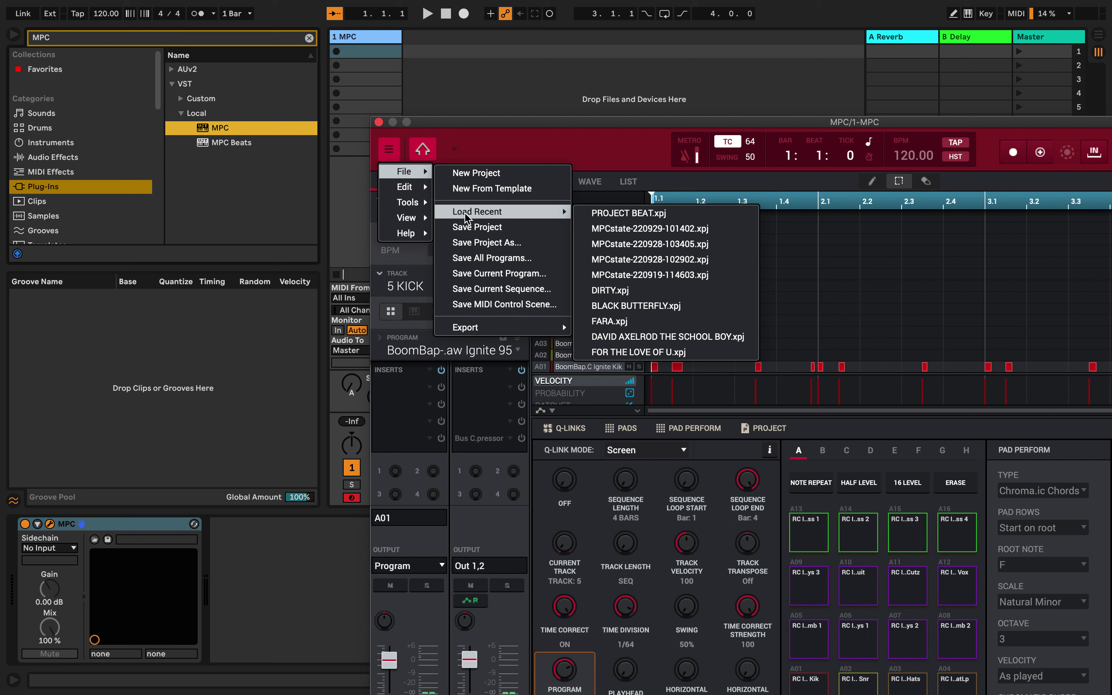
pyautogui.click(419, 122)
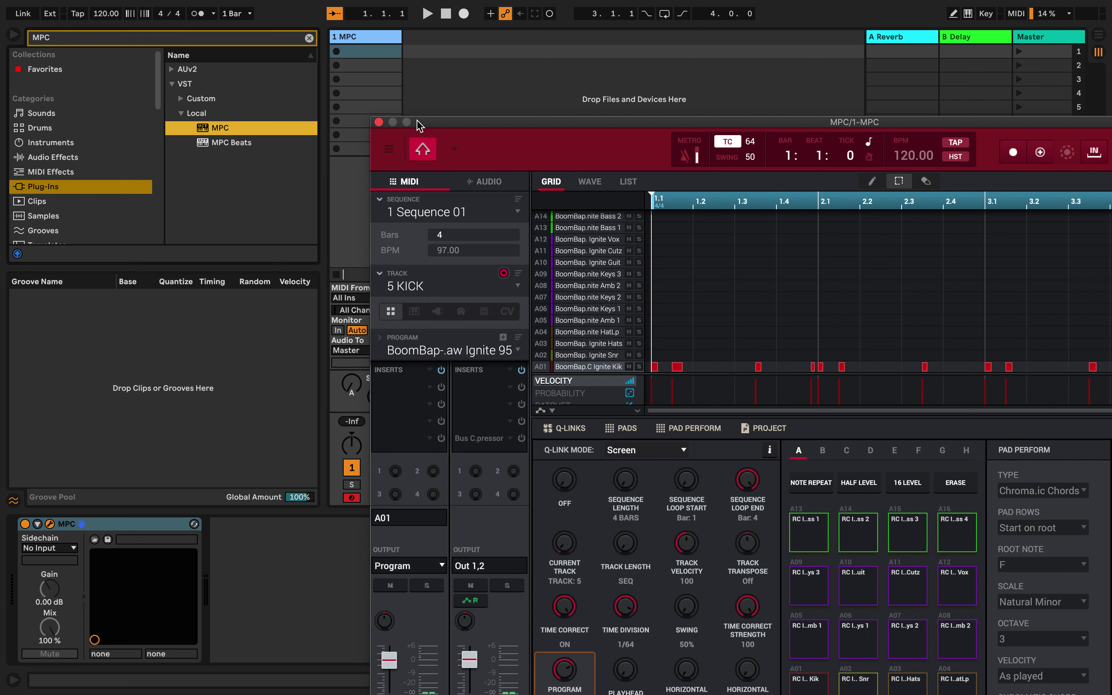
pyautogui.click(360, 43)
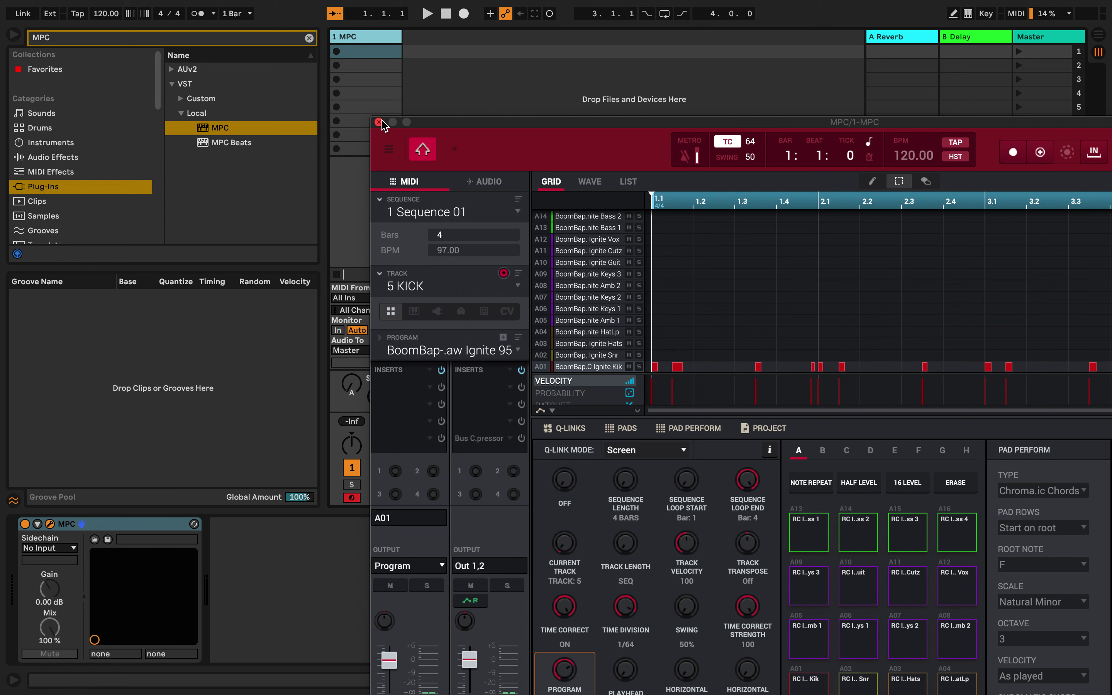
# Step: Set the Live set's tempo to 97.00 BPM to match the MPC sequence
pyautogui.moveTo(437, 129); pyautogui.dragTo(402, 63)
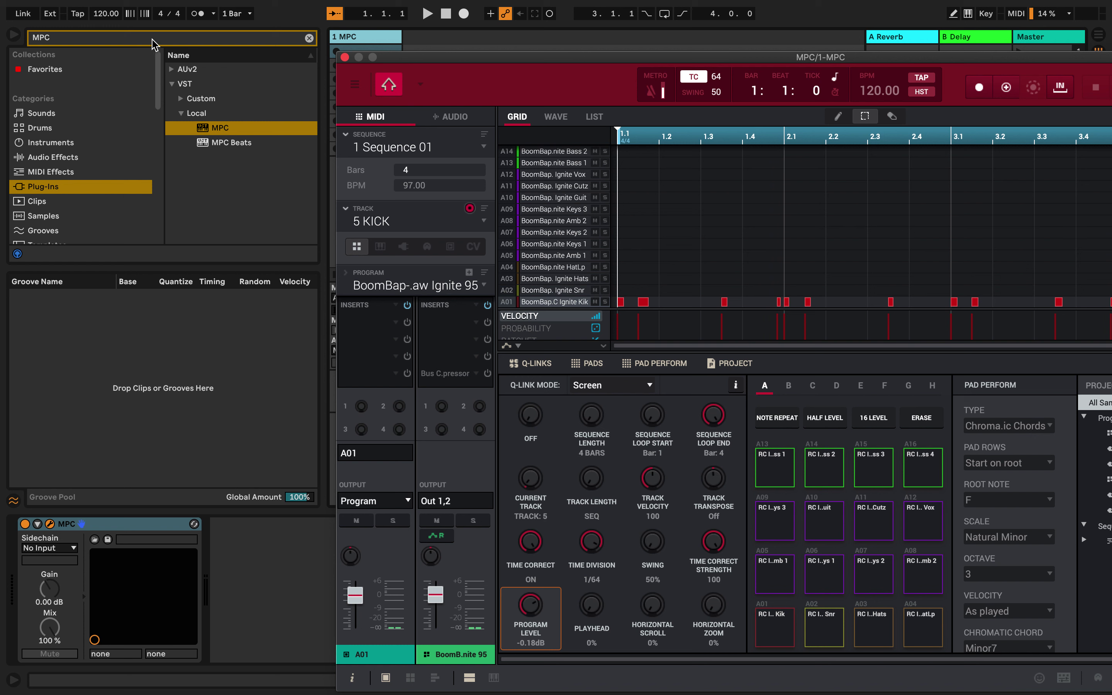
pyautogui.click(101, 14)
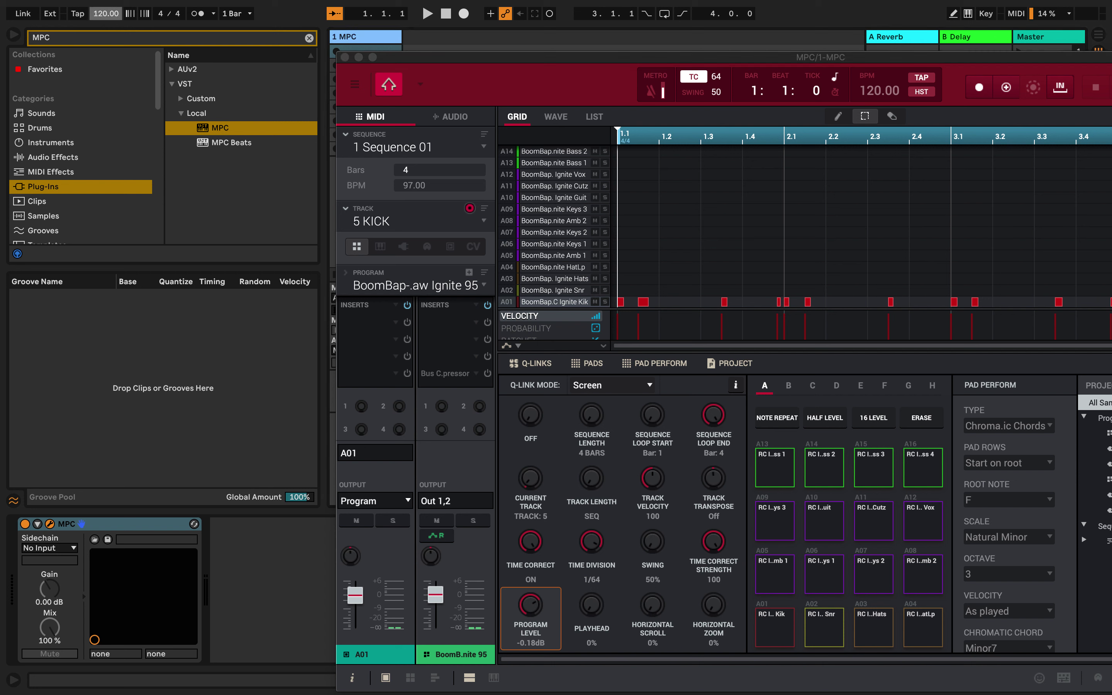
pyautogui.moveTo(106, 13); pyautogui.dragTo(106, 17)
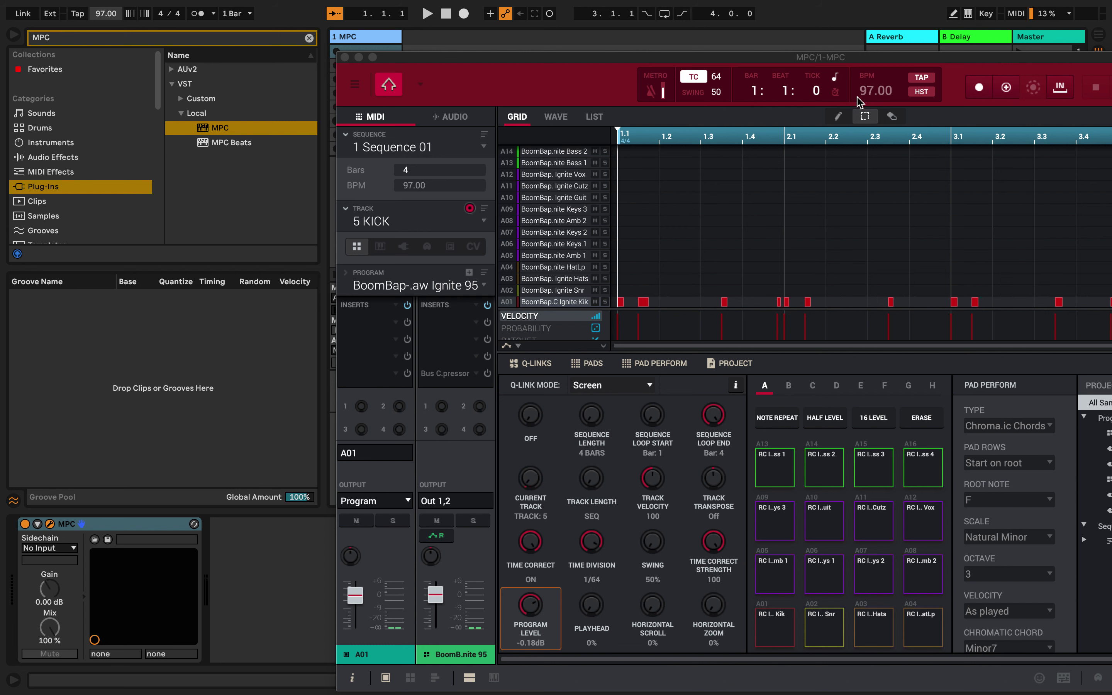
pyautogui.moveTo(880, 60); pyautogui.dragTo(767, 297)
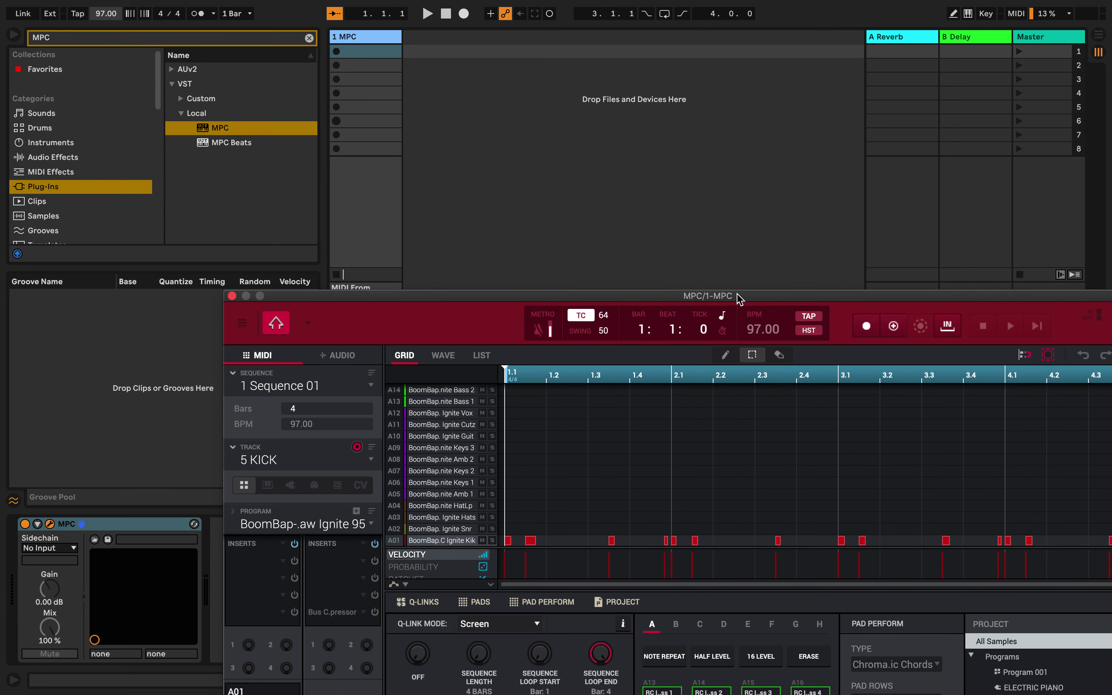
pyautogui.moveTo(436, 299); pyautogui.dragTo(474, 74)
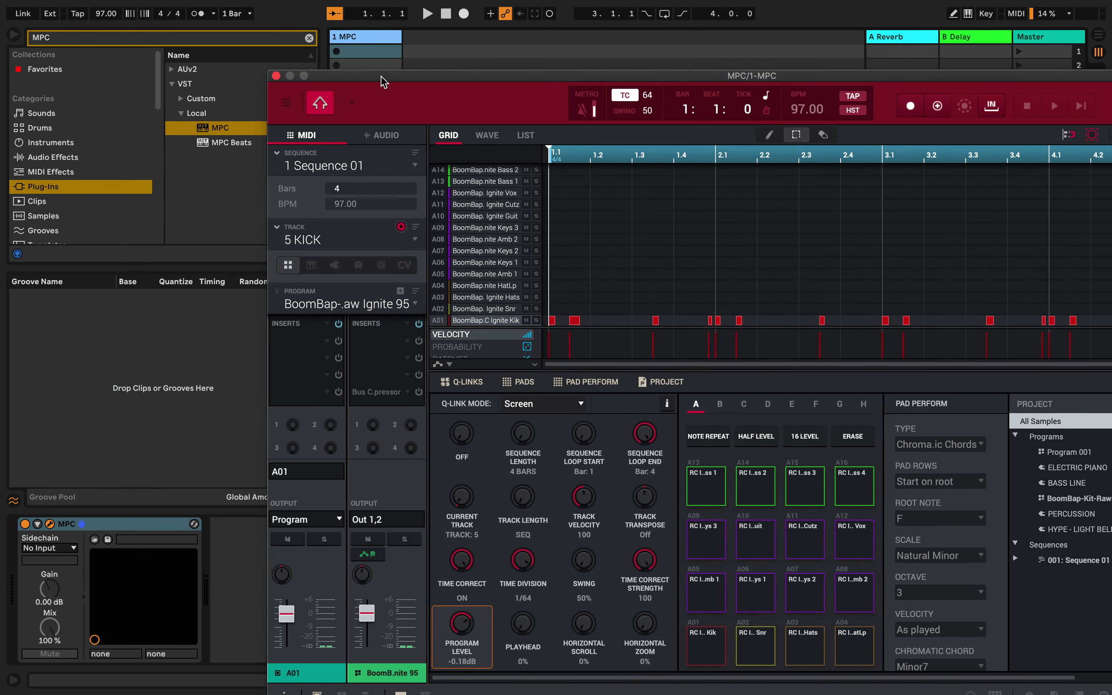
pyautogui.click(286, 104)
pyautogui.moveTo(314, 176)
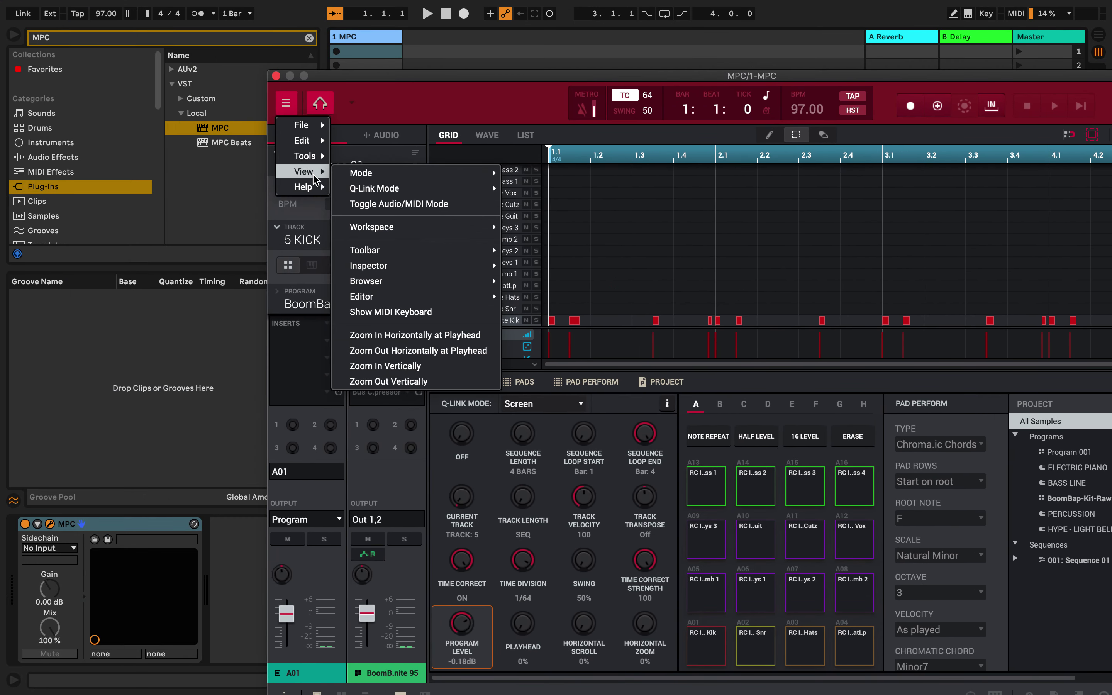
pyautogui.moveTo(361, 179)
pyautogui.moveTo(410, 261)
pyautogui.click(294, 527)
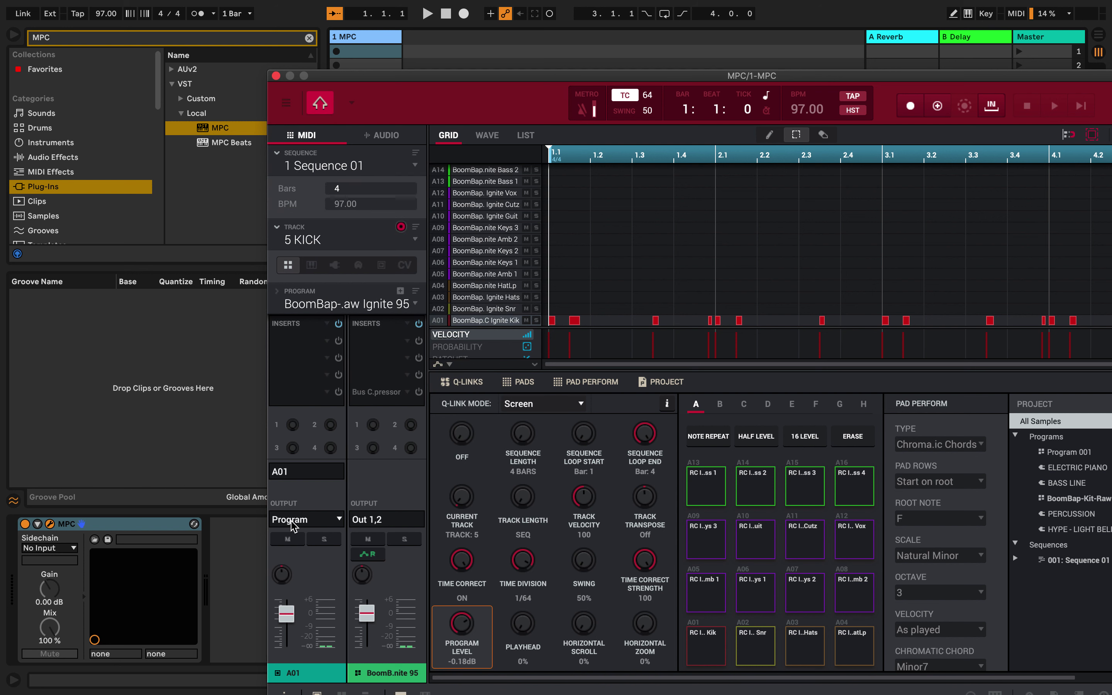
# Step: Switch the MPC plug-in from Main Mode to Track View
pyautogui.moveTo(622, 75); pyautogui.dragTo(1111, 64)
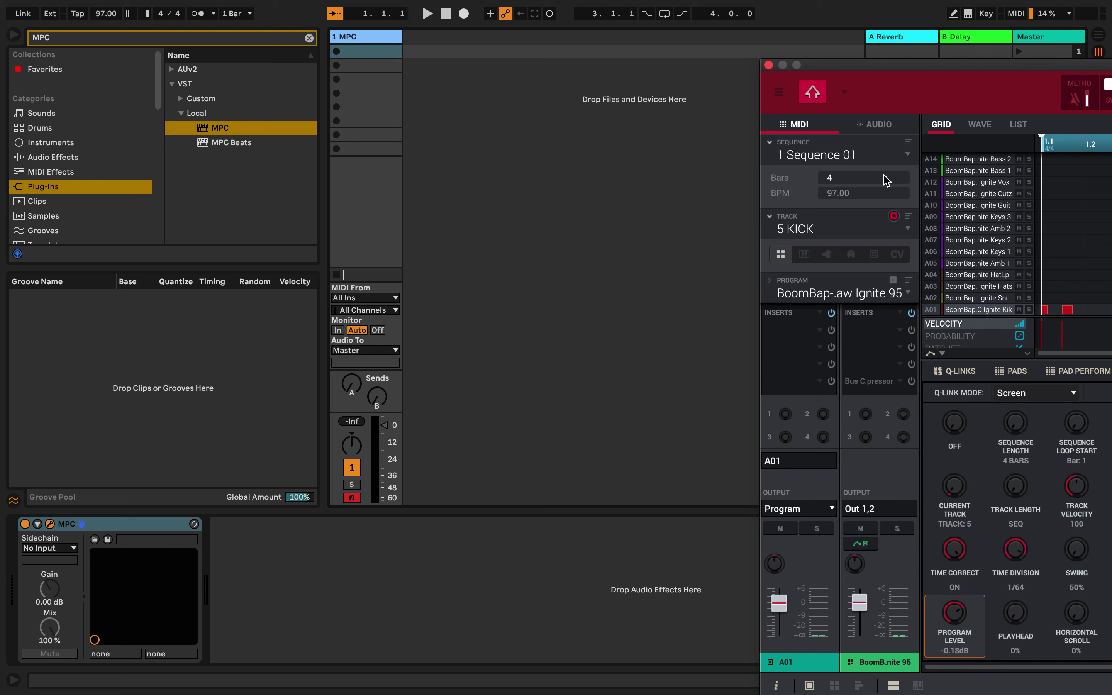
pyautogui.click(848, 96)
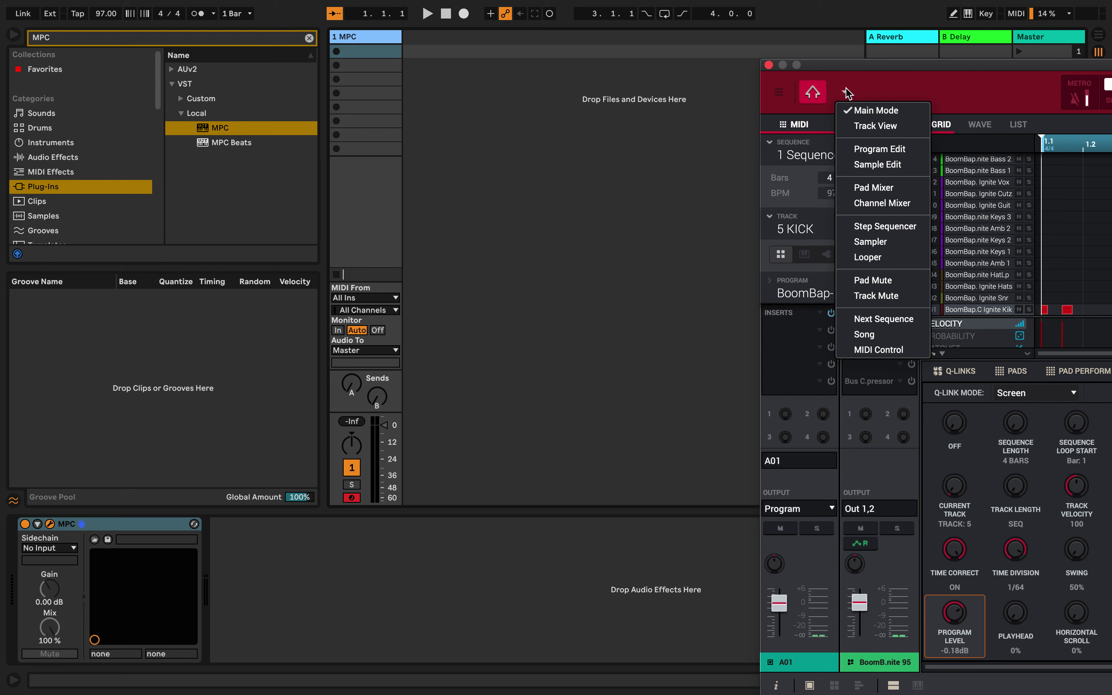
pyautogui.click(874, 125)
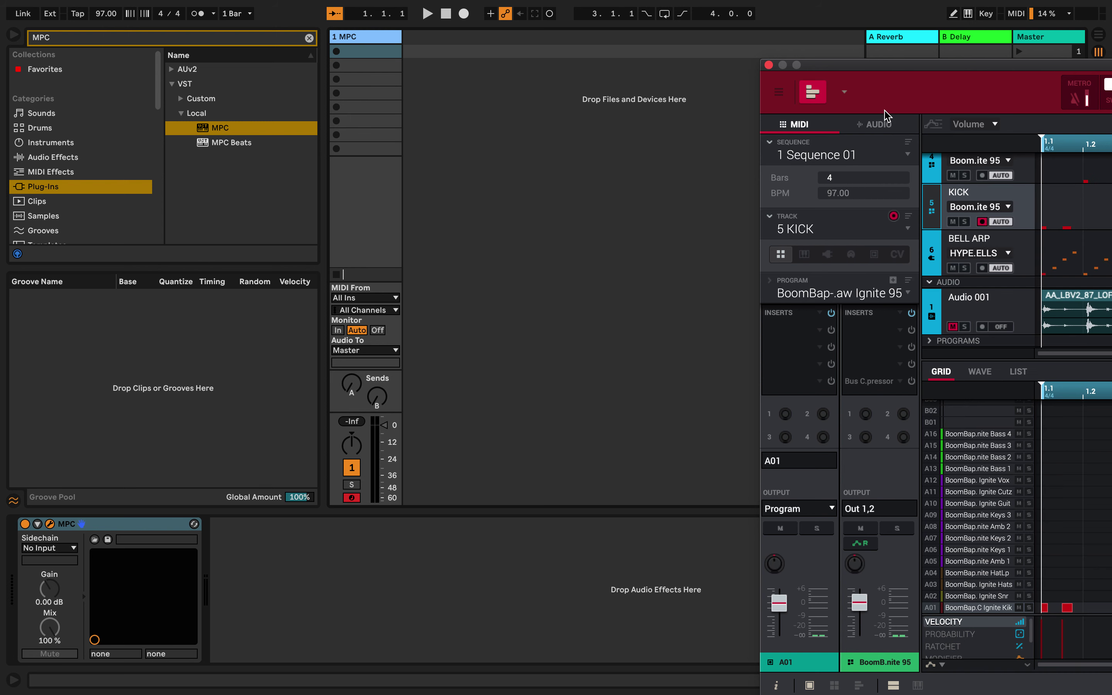
# Step: Reposition the MPC plug-in window and enlarge the track lane area above the grid editor
pyautogui.doubleClick(910, 65)
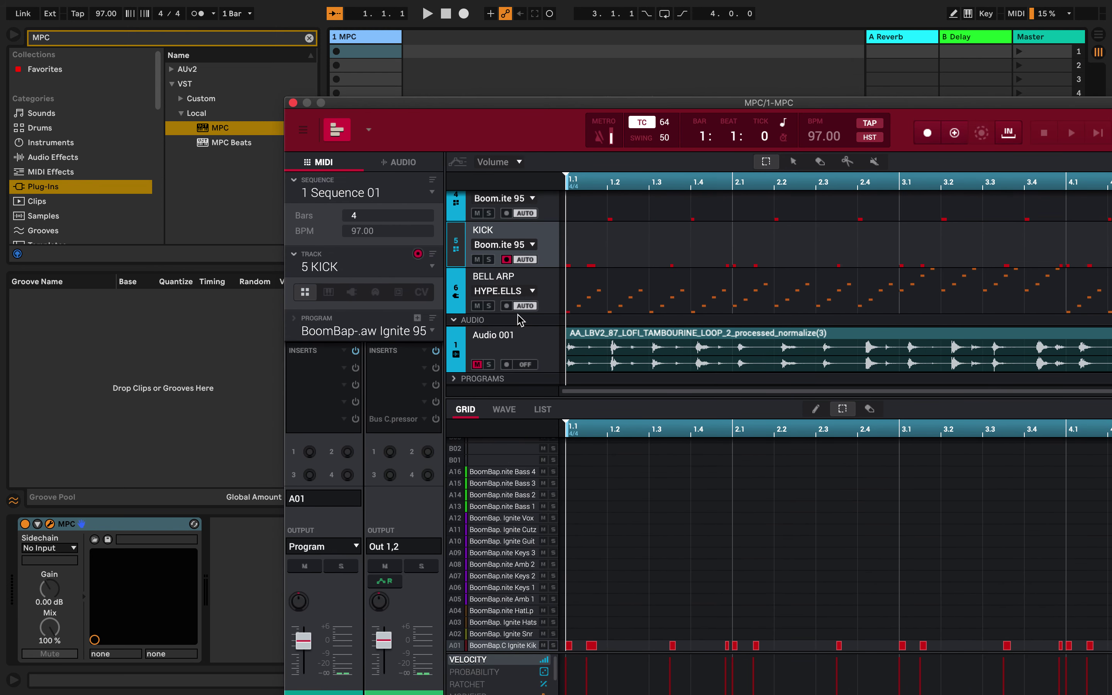
pyautogui.scroll(5, 511, 275)
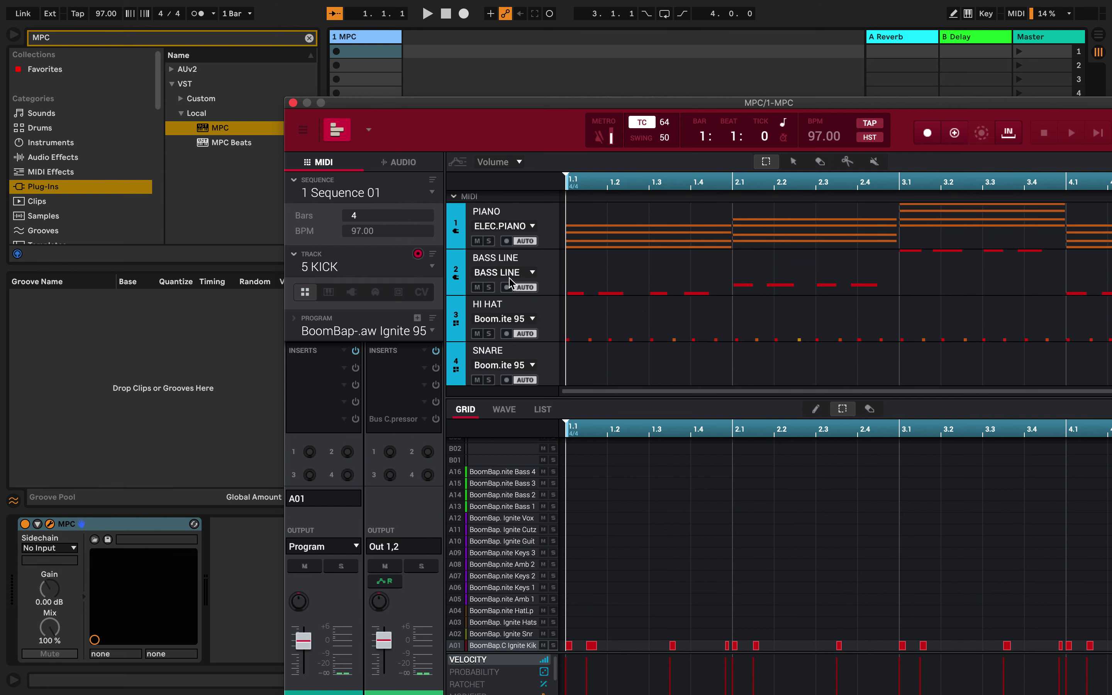
pyautogui.moveTo(687, 398); pyautogui.dragTo(689, 505)
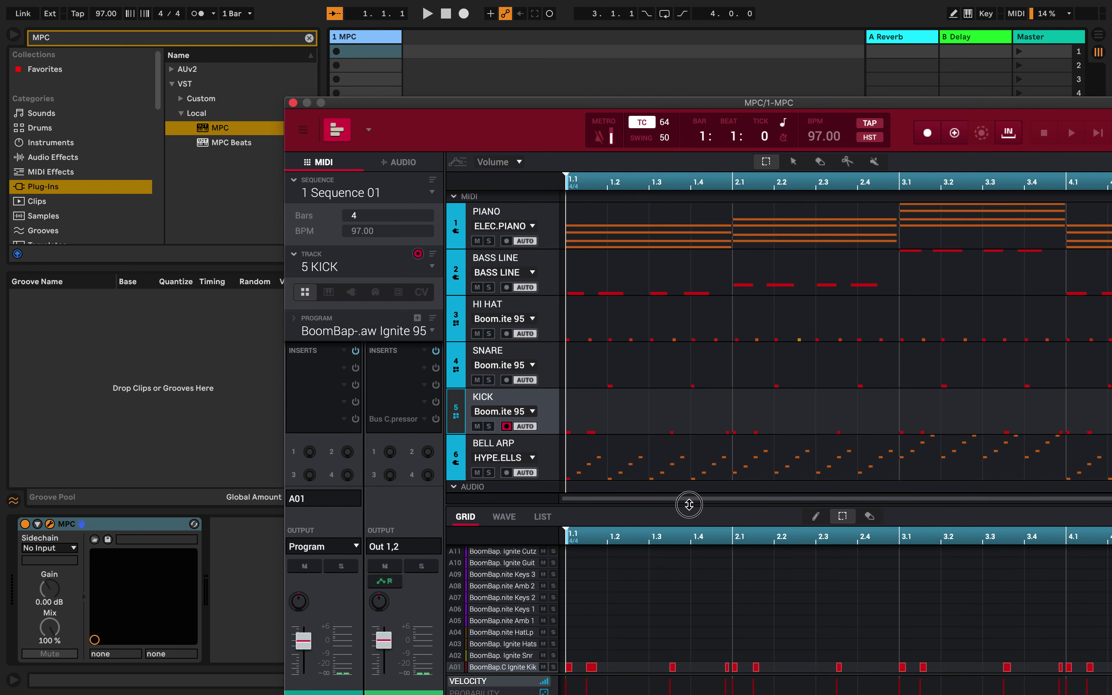
pyautogui.scroll(-3, 625, 306)
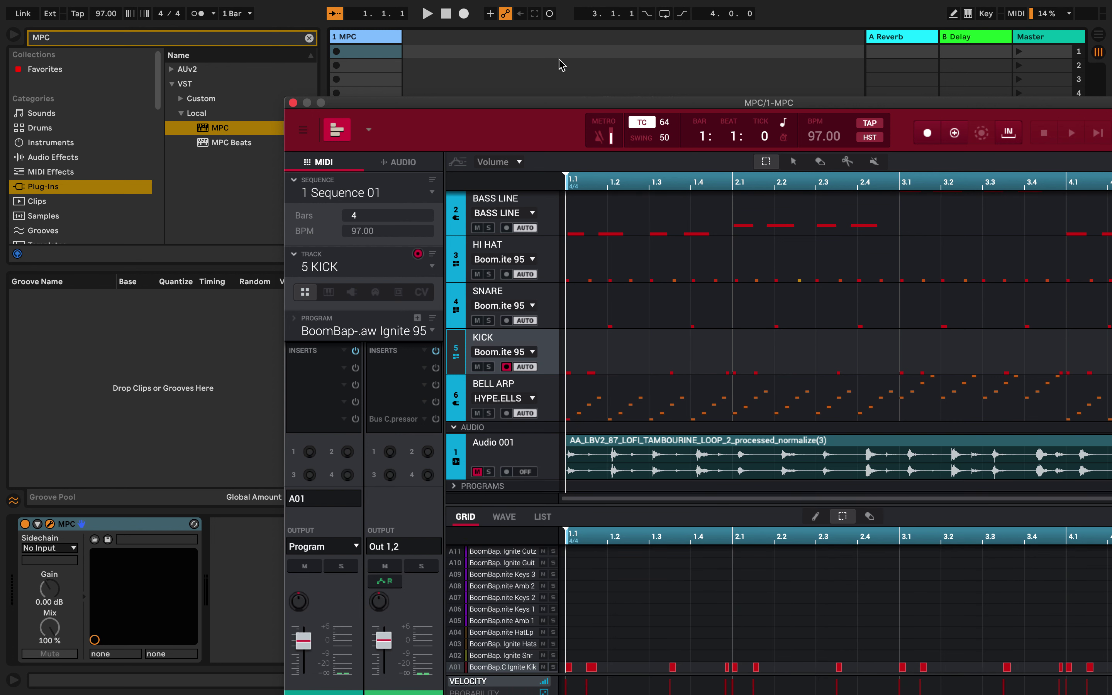
# Step: Reposition the MPC plug-in window and route the kick pad A01 to stereo output Out 3,4
pyautogui.moveTo(556, 104); pyautogui.dragTo(381, 92)
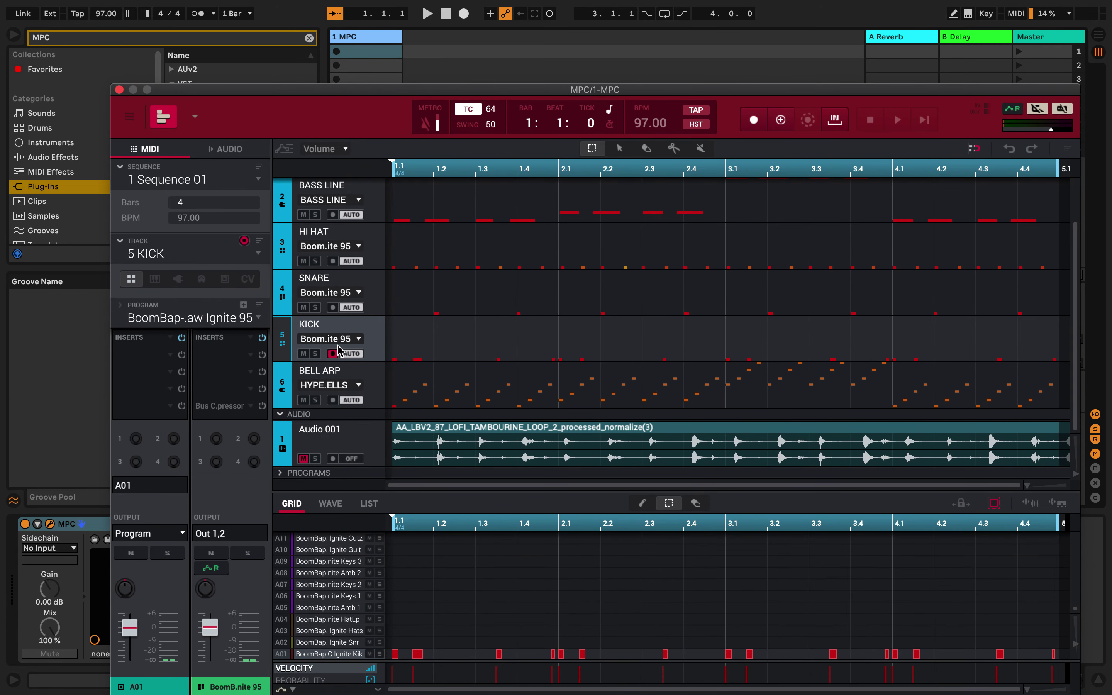
pyautogui.scroll(3, 339, 212)
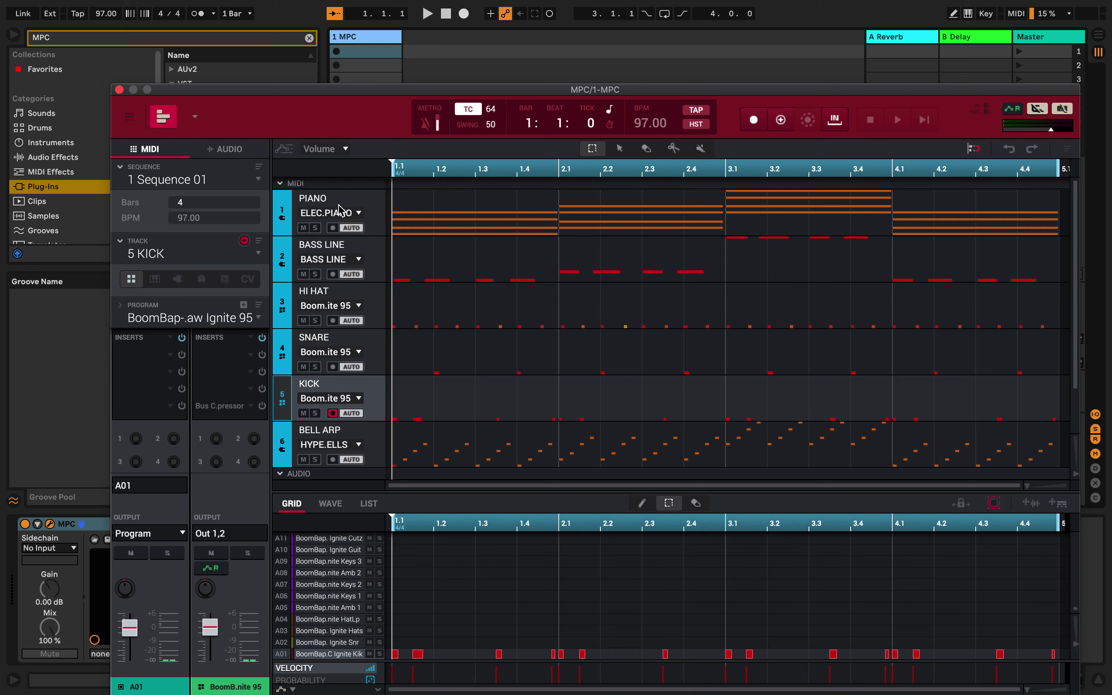
pyautogui.moveTo(269, 92); pyautogui.dragTo(263, 294)
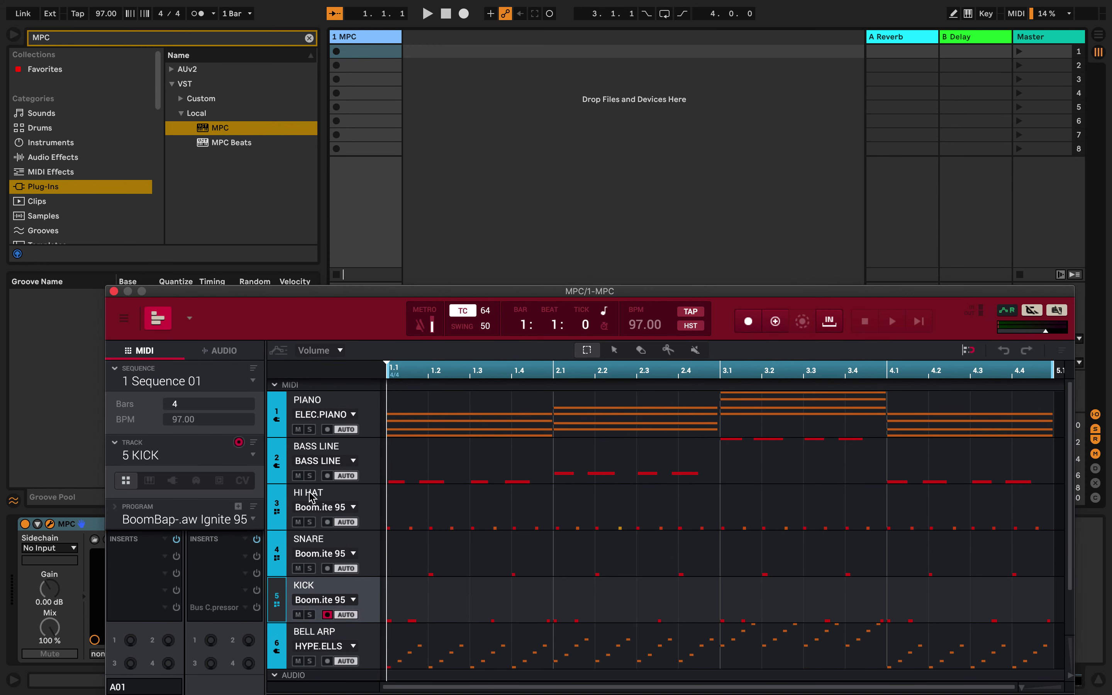
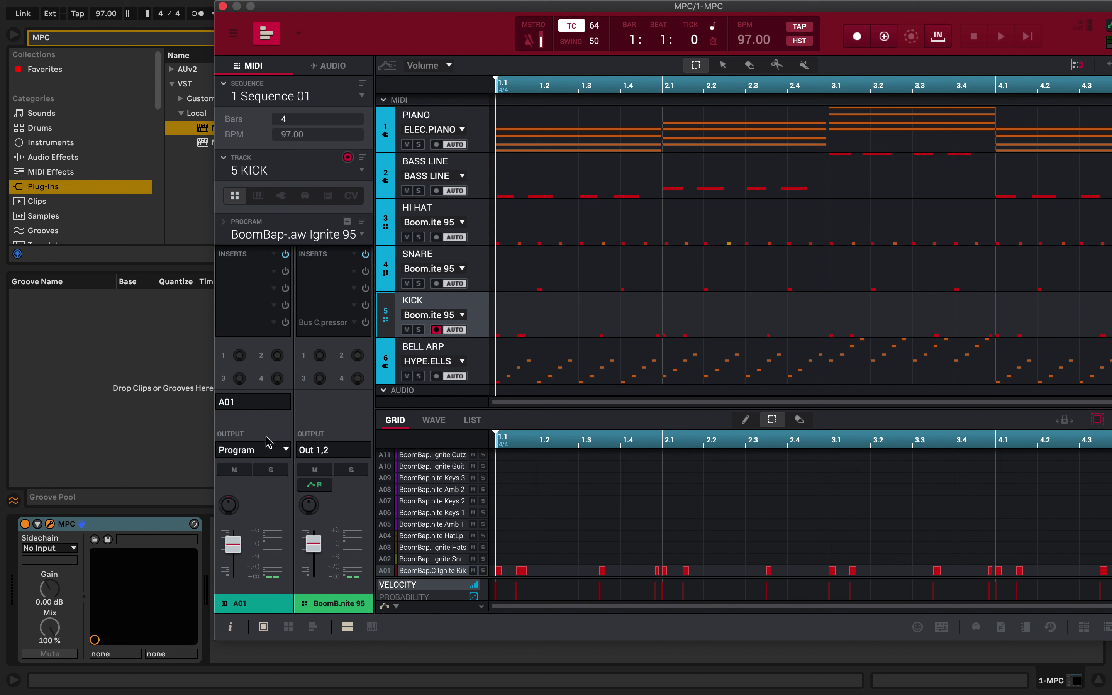
pyautogui.click(266, 404)
pyautogui.click(266, 405)
pyautogui.click(292, 451)
pyautogui.moveTo(290, 509)
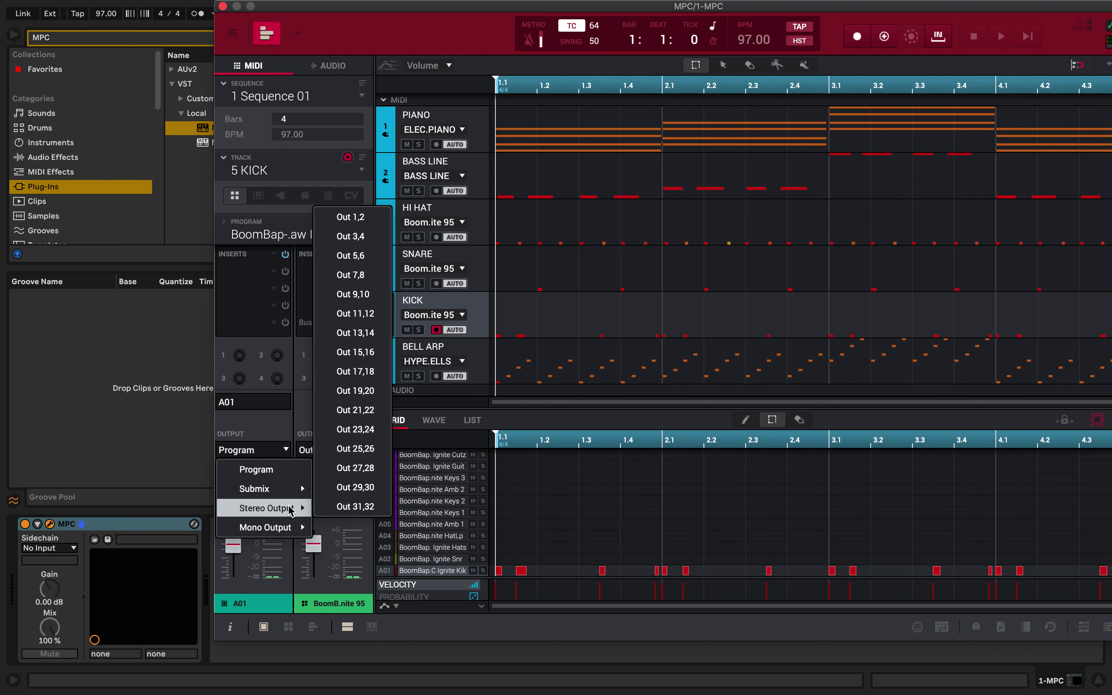
pyautogui.click(354, 237)
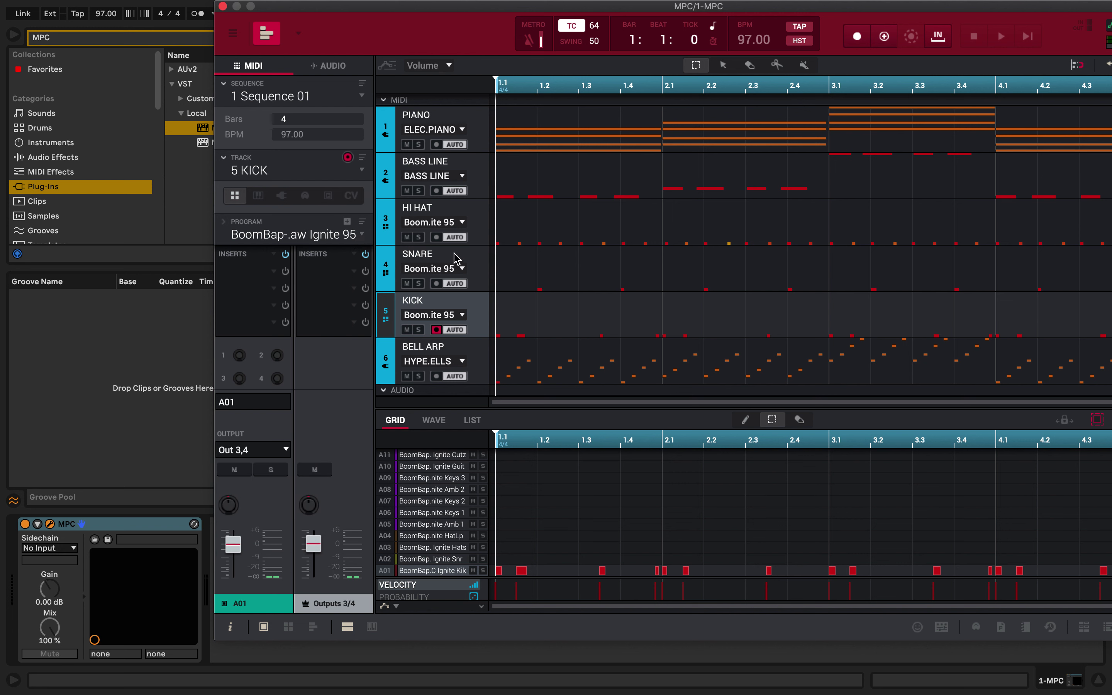
# Step: Select snare pad A02 and the SNARE track, and route the pad to stereo output Out 5,6
pyautogui.press('x')
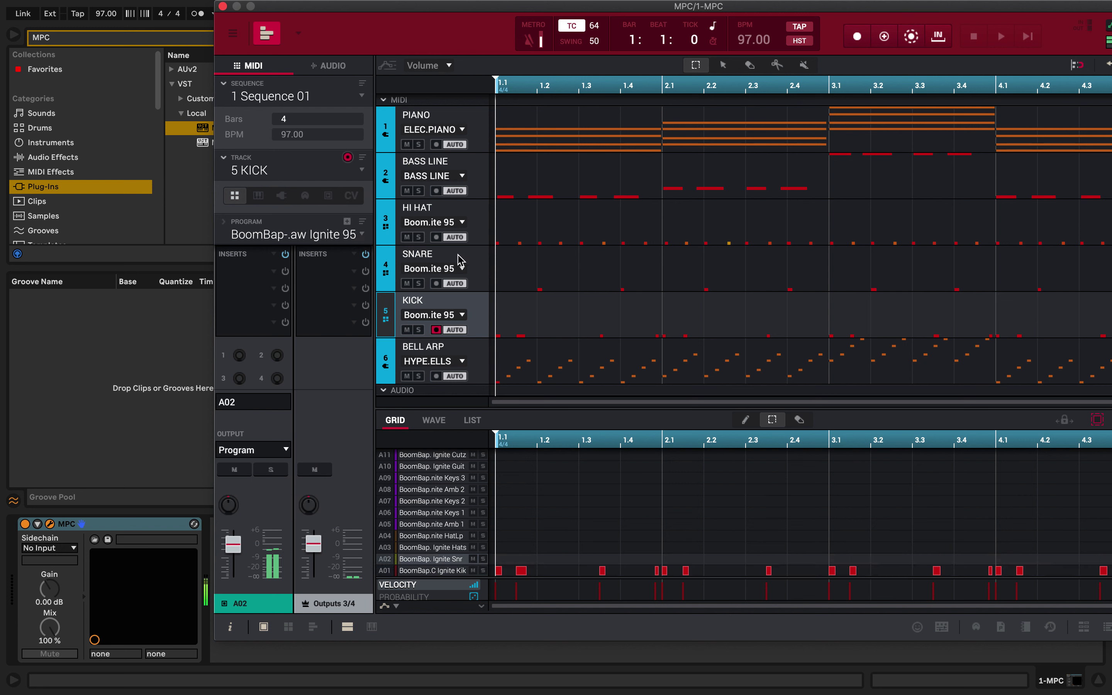
pyautogui.click(469, 257)
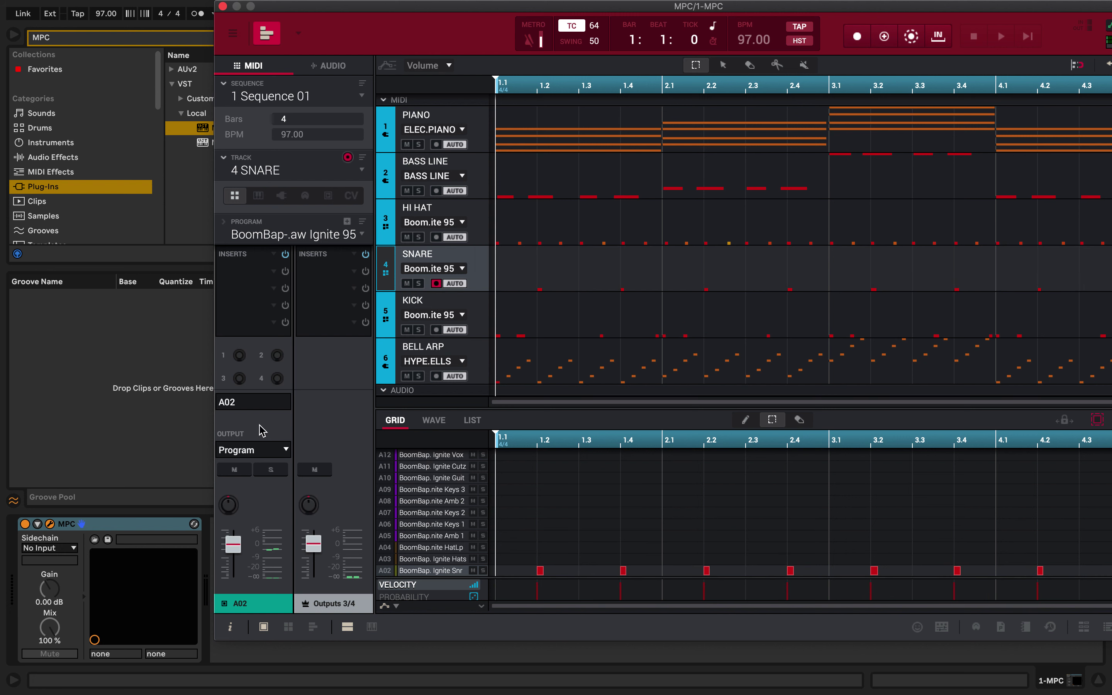
pyautogui.click(334, 453)
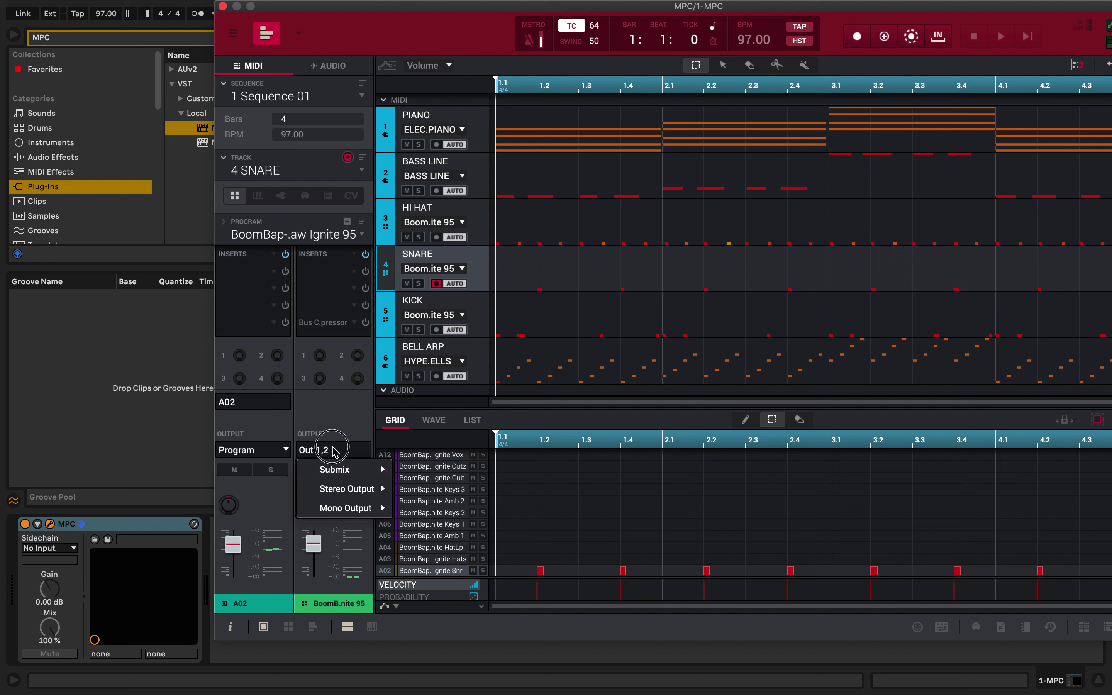
pyautogui.click(270, 455)
pyautogui.click(285, 455)
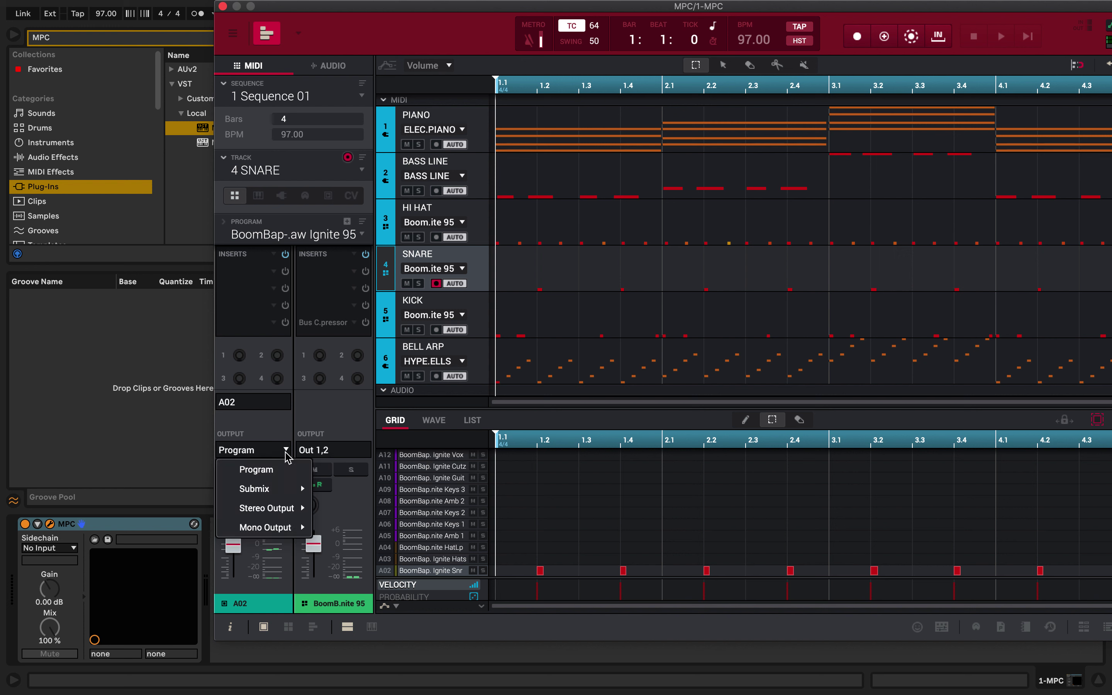
pyautogui.moveTo(288, 496)
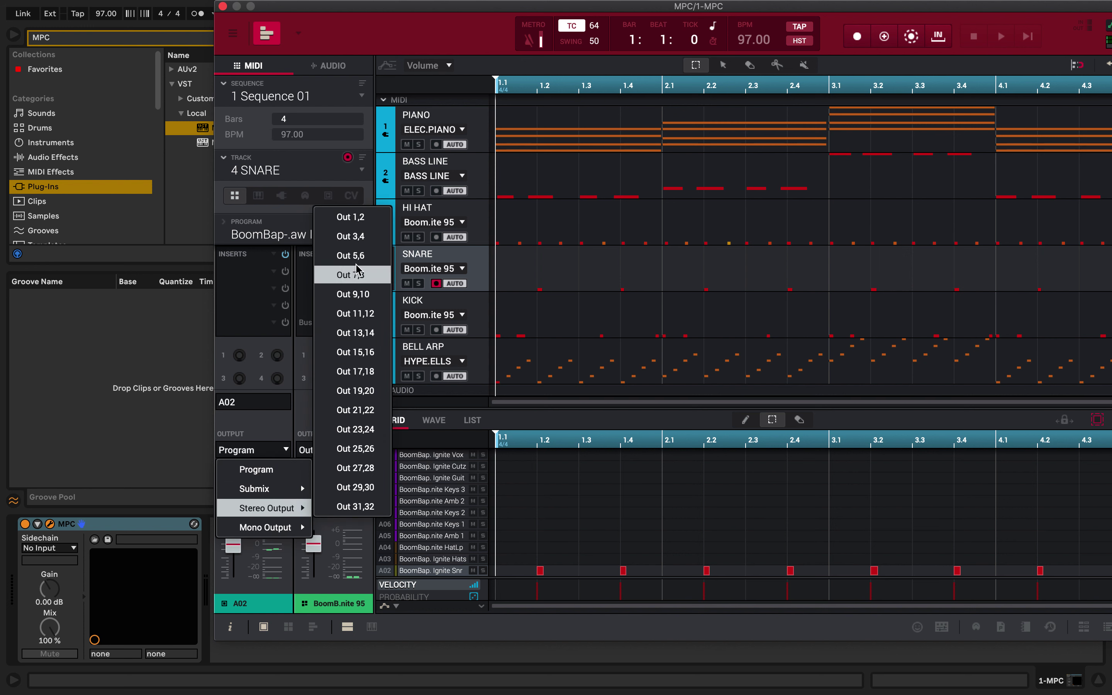
pyautogui.click(362, 265)
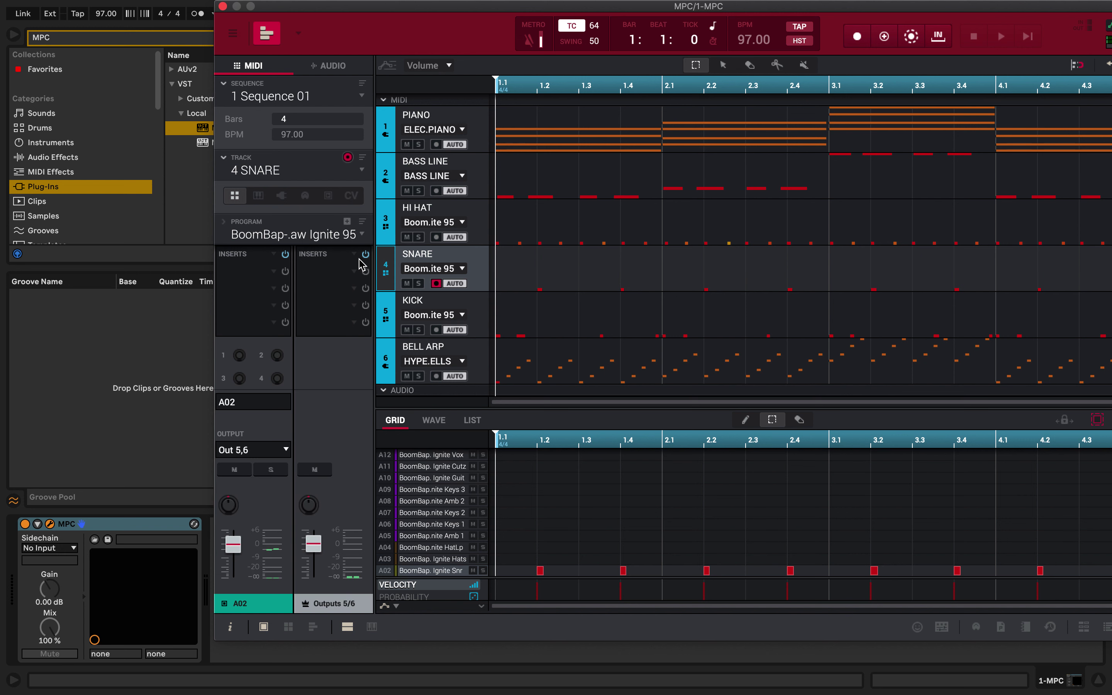
# Step: Select the HI HAT track and set the output of the displayed pad A02 to stereo Out 7,8
pyautogui.click(468, 207)
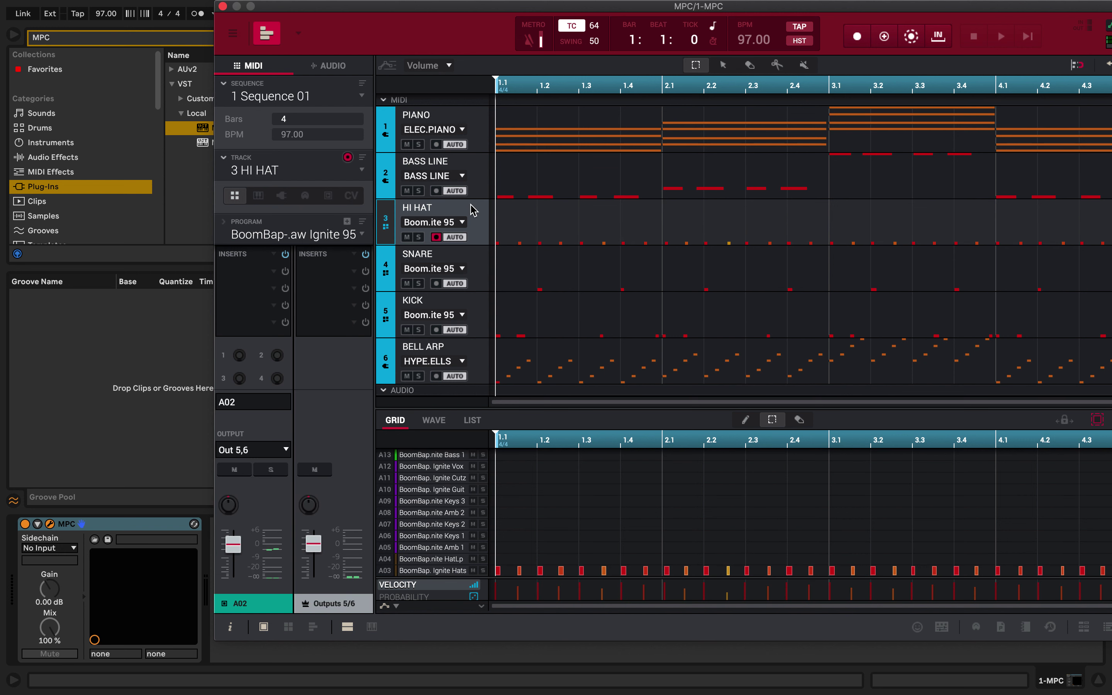
pyautogui.click(286, 451)
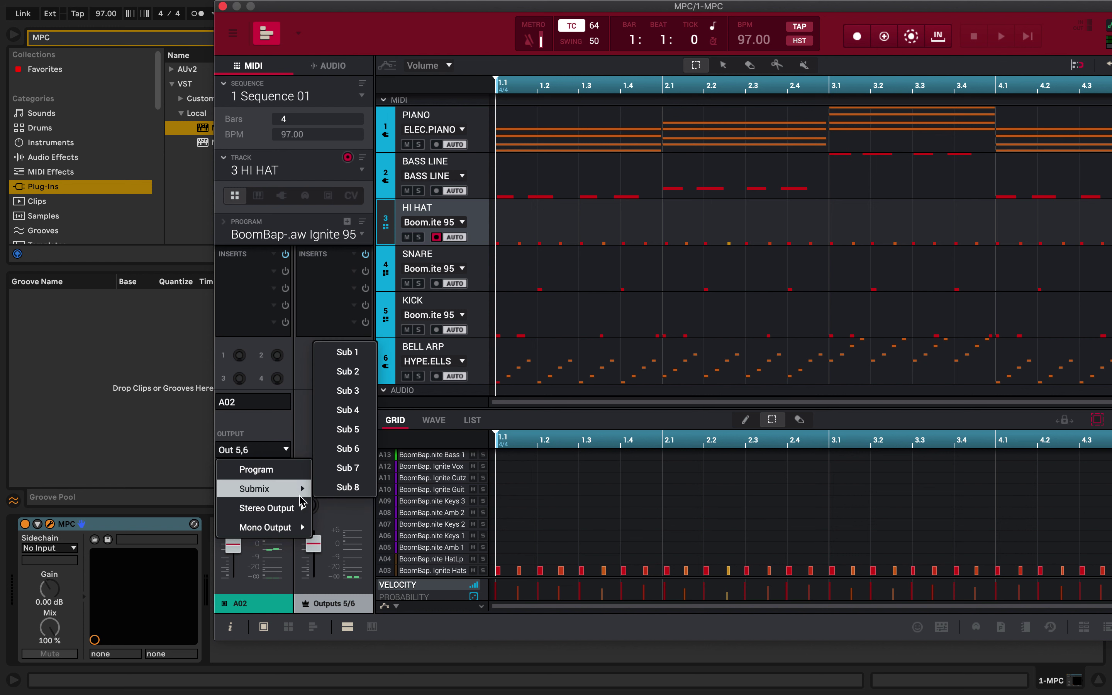
pyautogui.moveTo(305, 510)
pyautogui.click(357, 528)
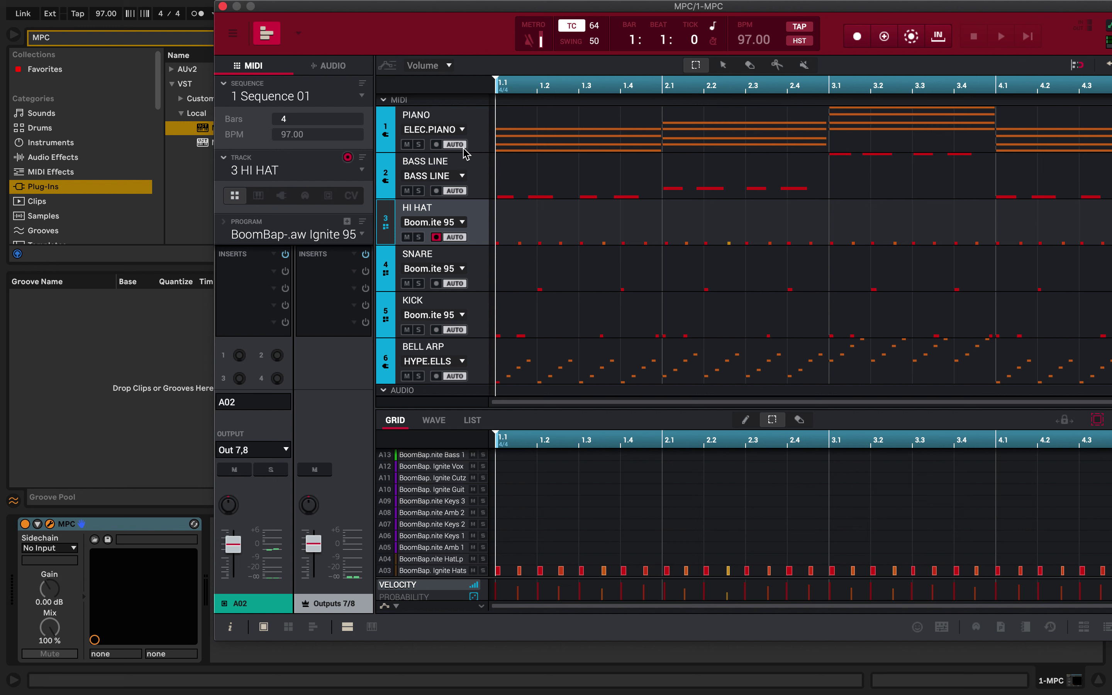
# Step: Select the BASS LINE track, show its program channel strip and route it to stereo output Out 9,10
pyautogui.click(481, 164)
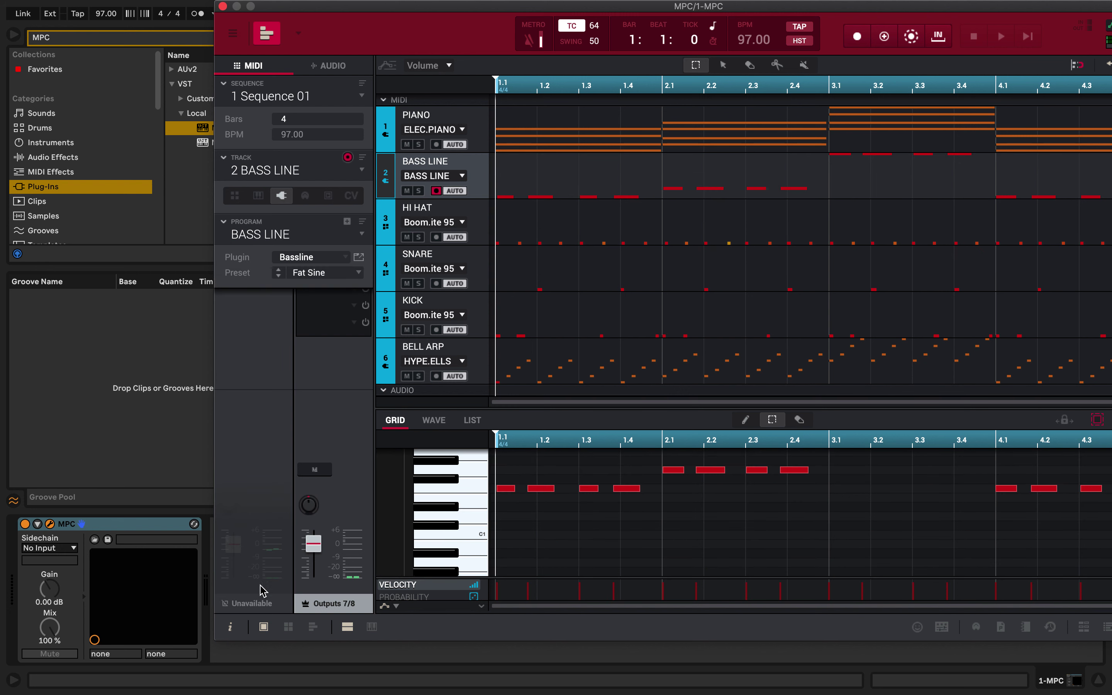
pyautogui.click(288, 626)
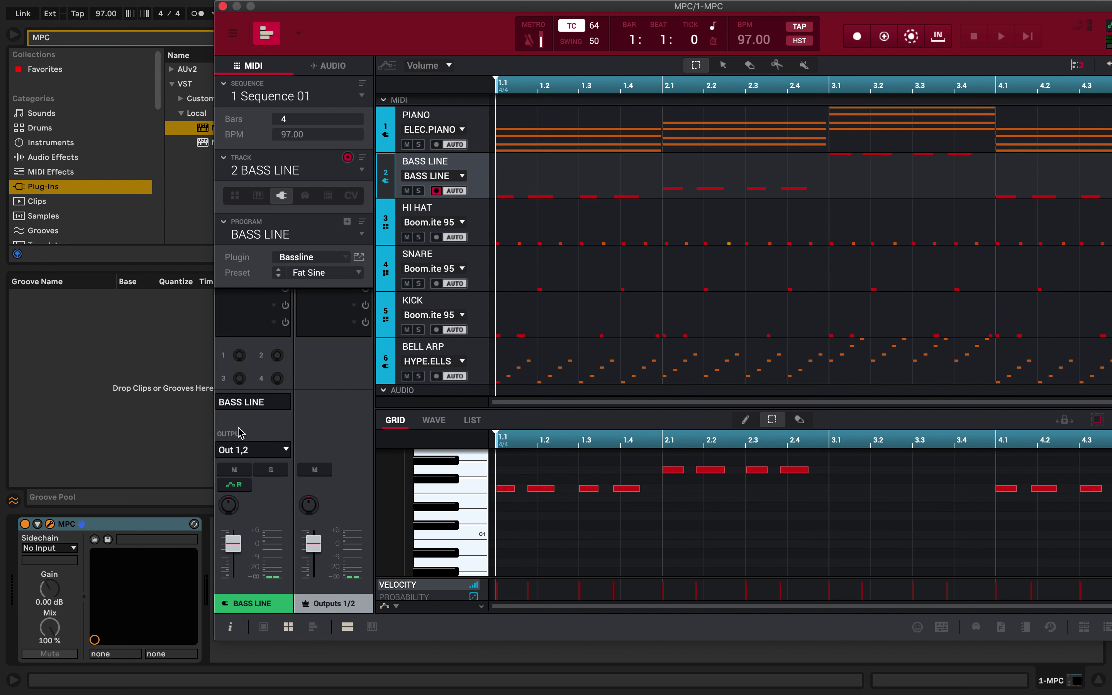
pyautogui.click(268, 451)
pyautogui.click(288, 446)
pyautogui.moveTo(296, 491)
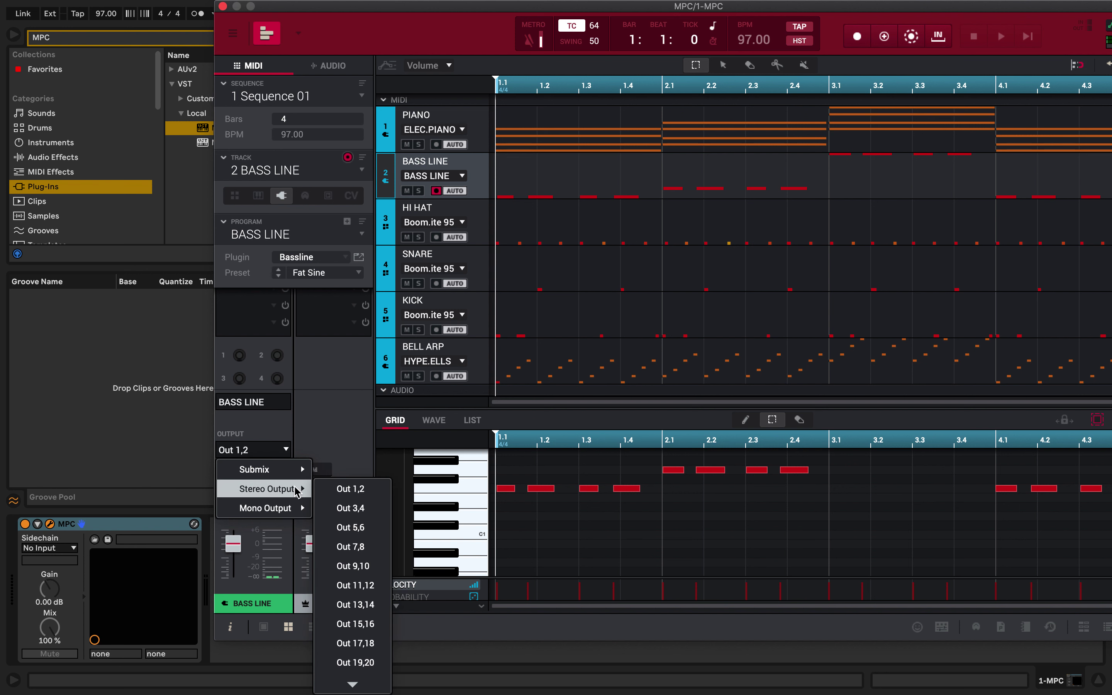
pyautogui.click(358, 565)
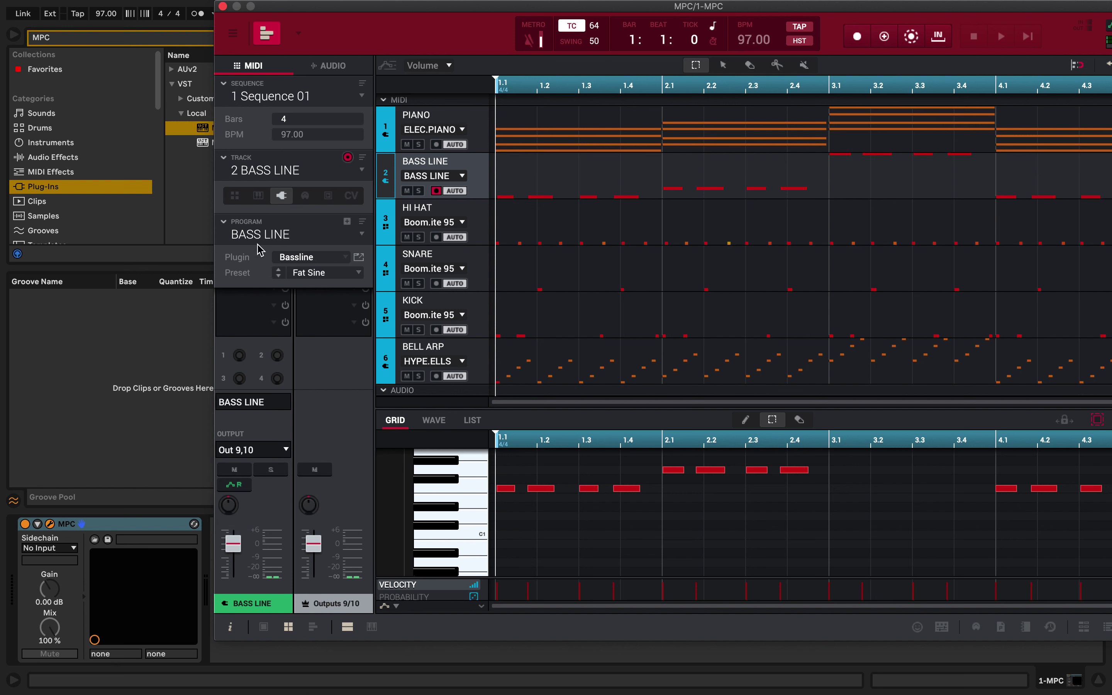
# Step: Route the PIANO track's ELECTRIC PIANO program to stereo output Out 11,12
pyautogui.click(476, 118)
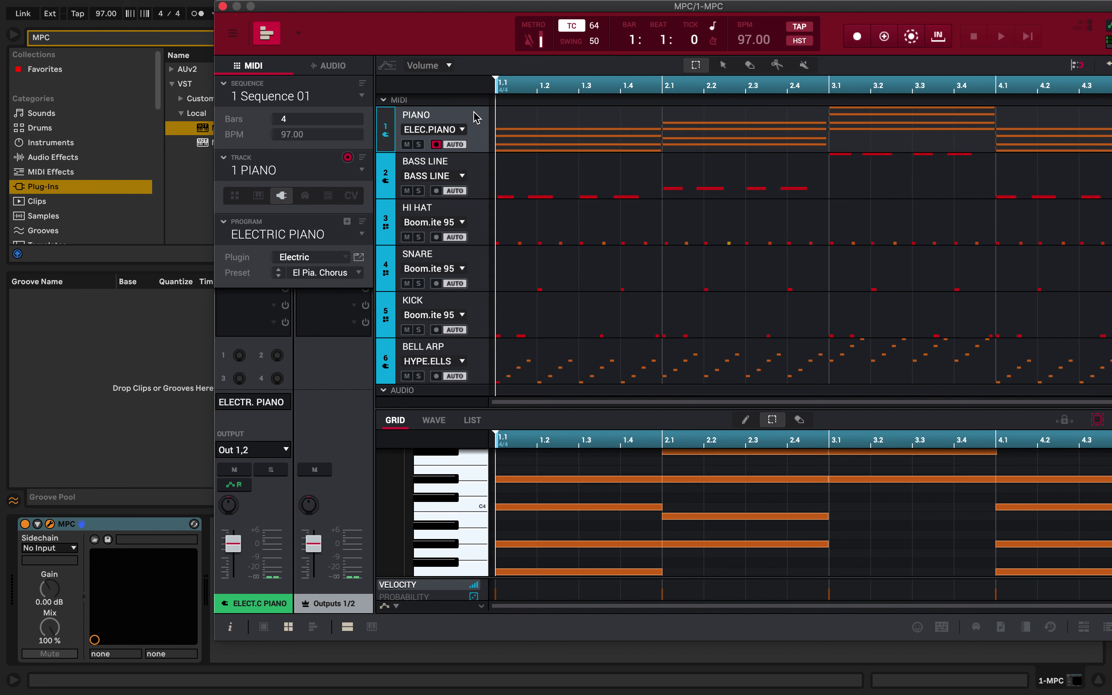
pyautogui.click(283, 451)
pyautogui.moveTo(295, 489)
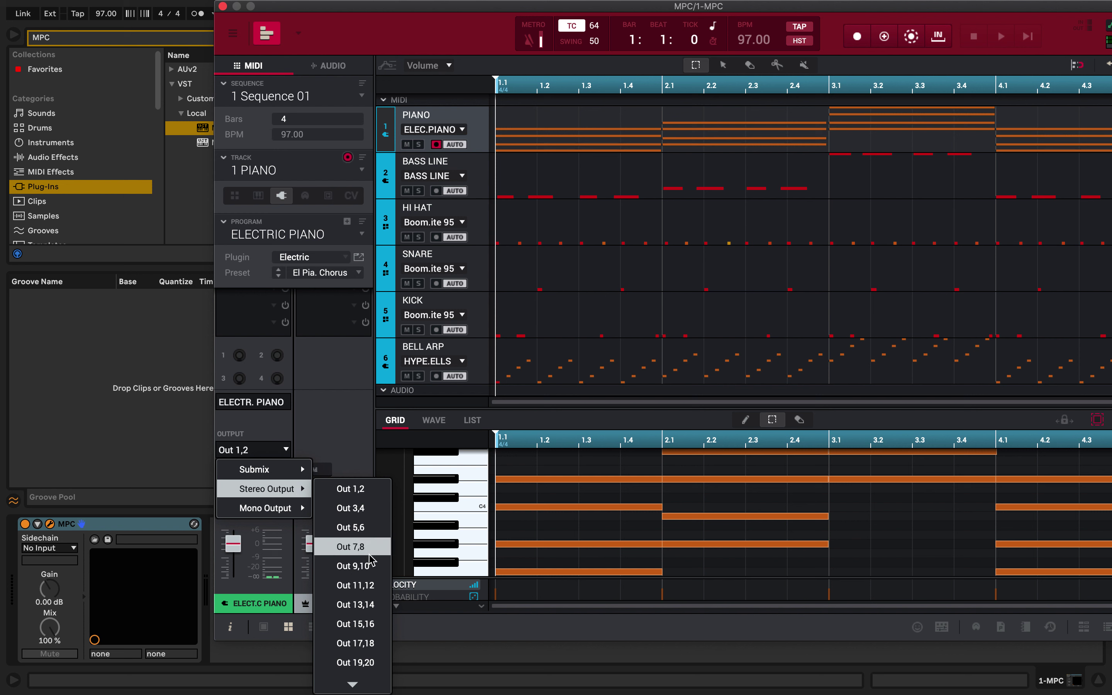
pyautogui.click(363, 588)
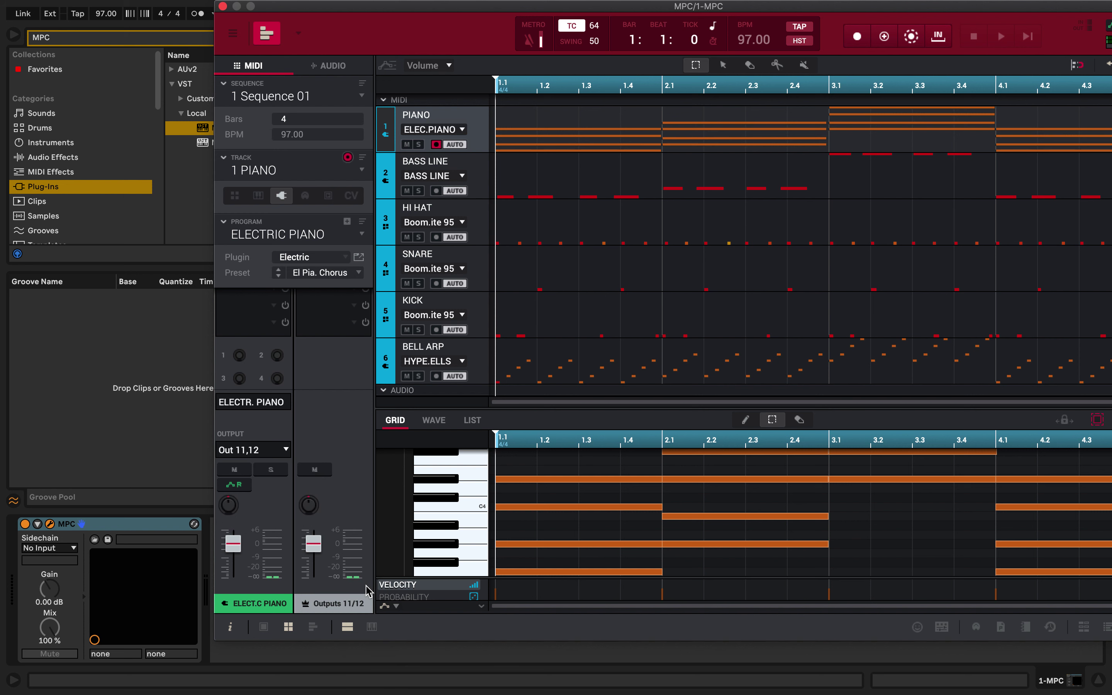
# Step: Route the BELL ARP track's HYPE - LIGHT BELLS program to stereo output Out 13,14
pyautogui.click(486, 361)
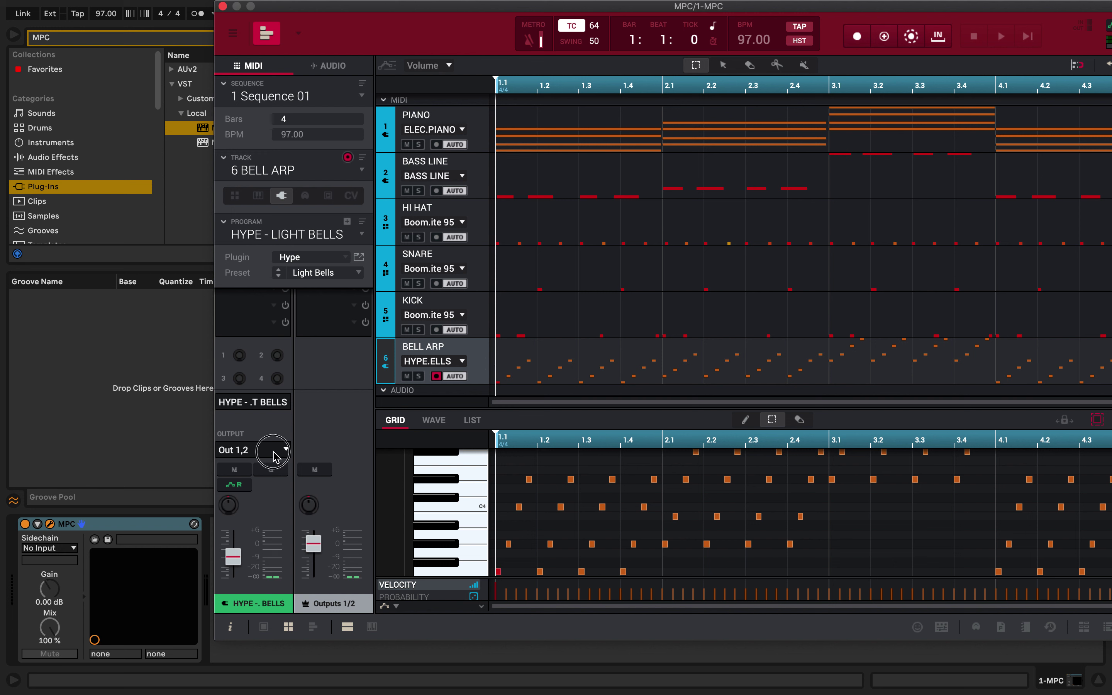
pyautogui.click(285, 453)
pyautogui.moveTo(283, 494)
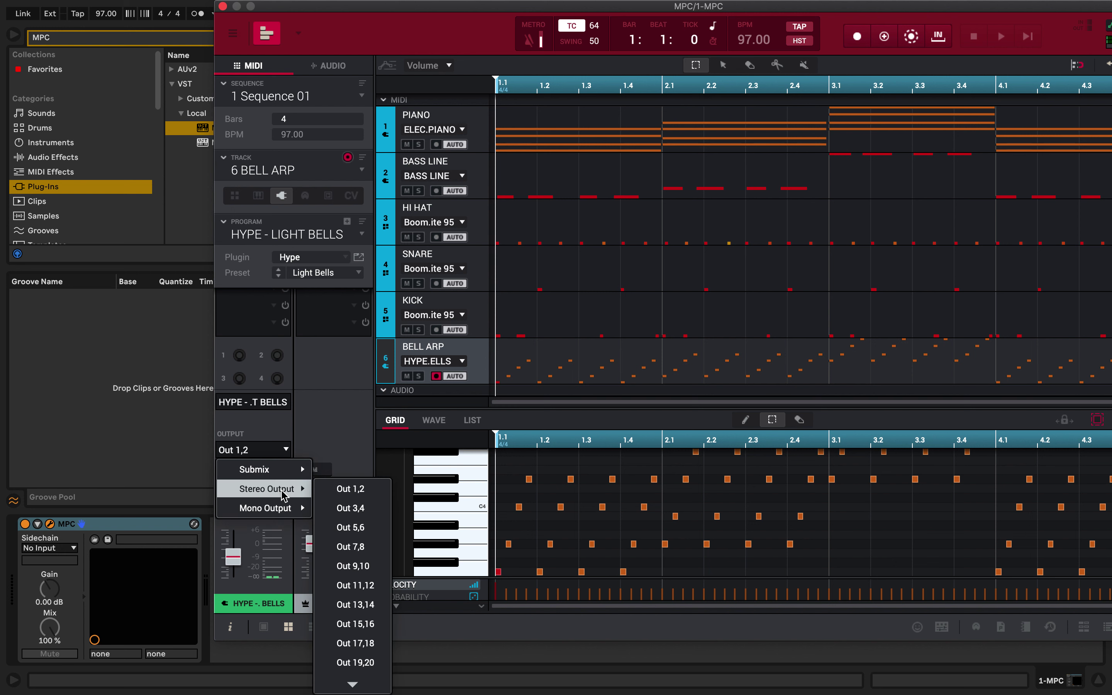
pyautogui.click(361, 604)
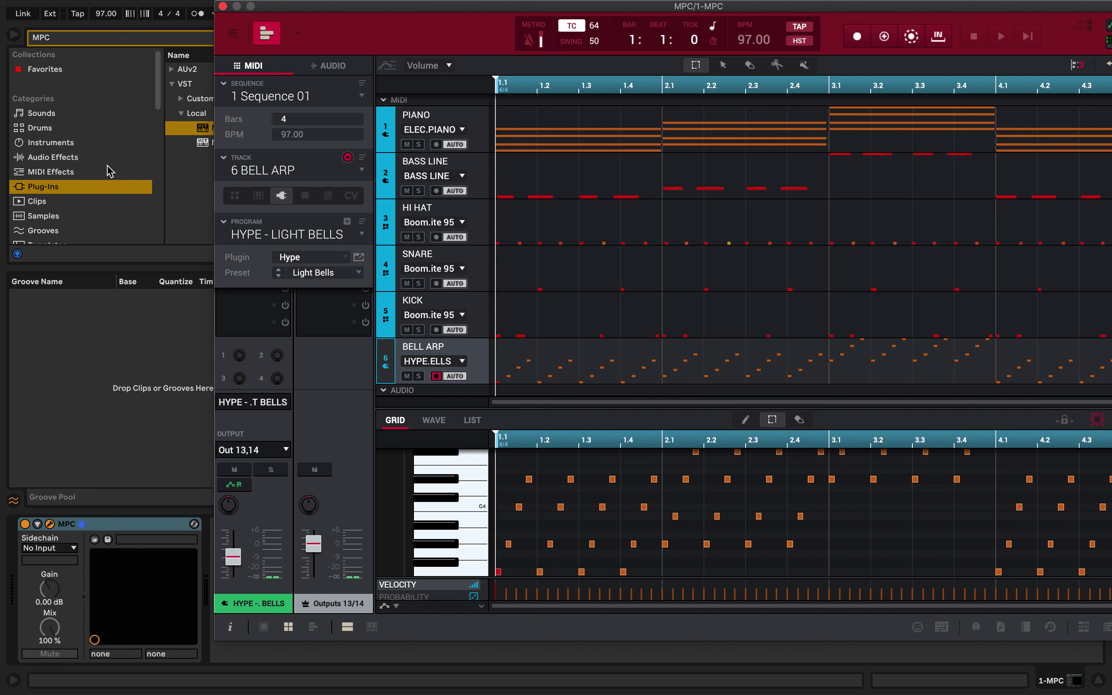
# Step: Test the set's playback briefly and route the HI HAT track's drum program to stereo output Out 7,8
pyautogui.click(109, 409)
pyautogui.press('space')
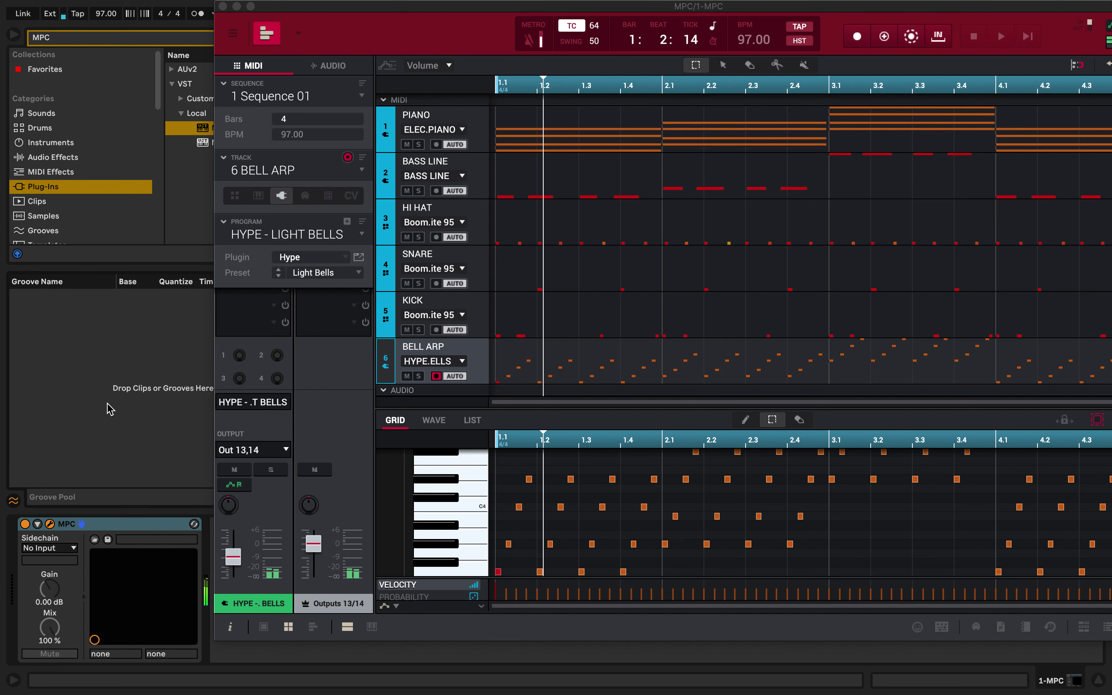
pyautogui.click(271, 171)
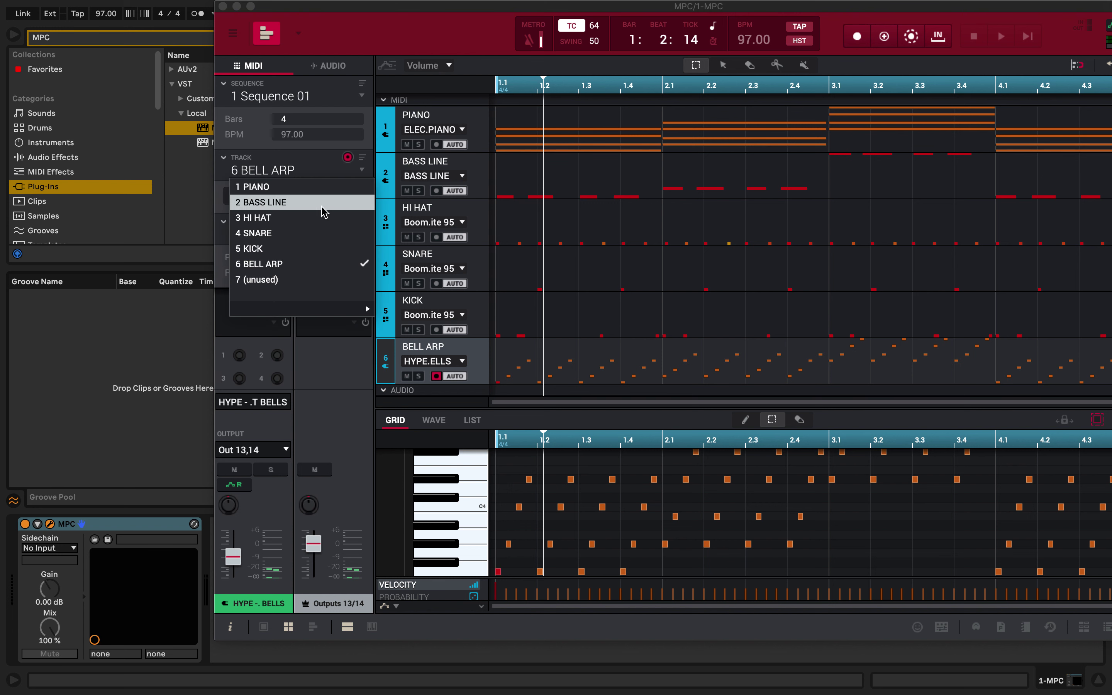
pyautogui.click(313, 218)
pyautogui.click(263, 452)
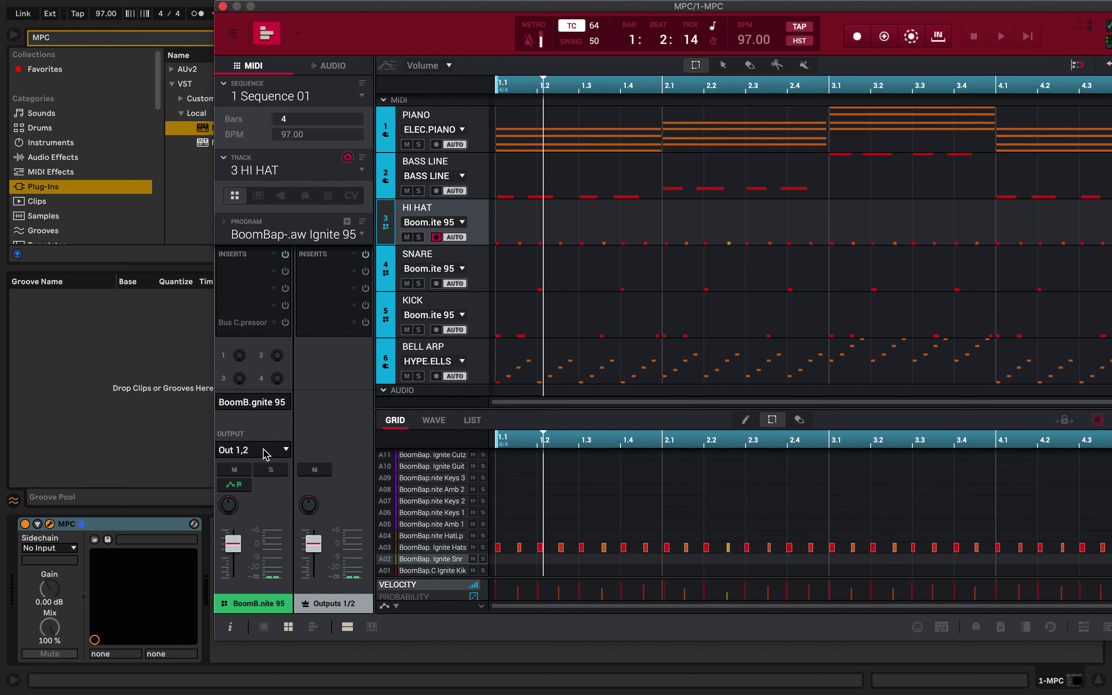
pyautogui.click(285, 449)
pyautogui.moveTo(289, 493)
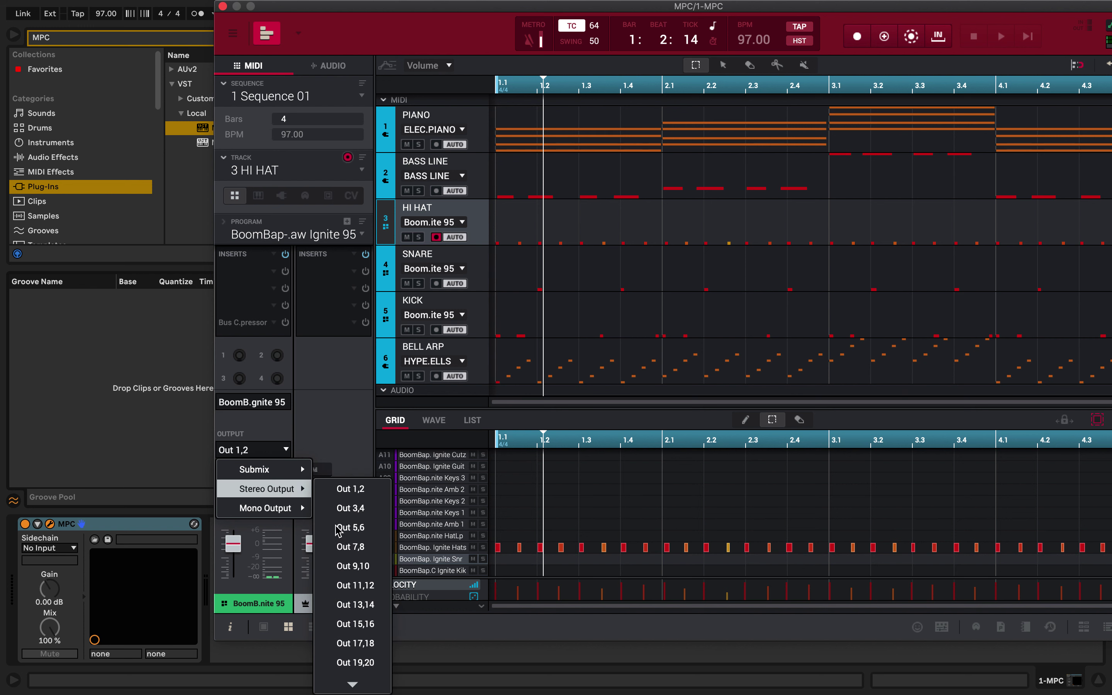
pyautogui.click(343, 548)
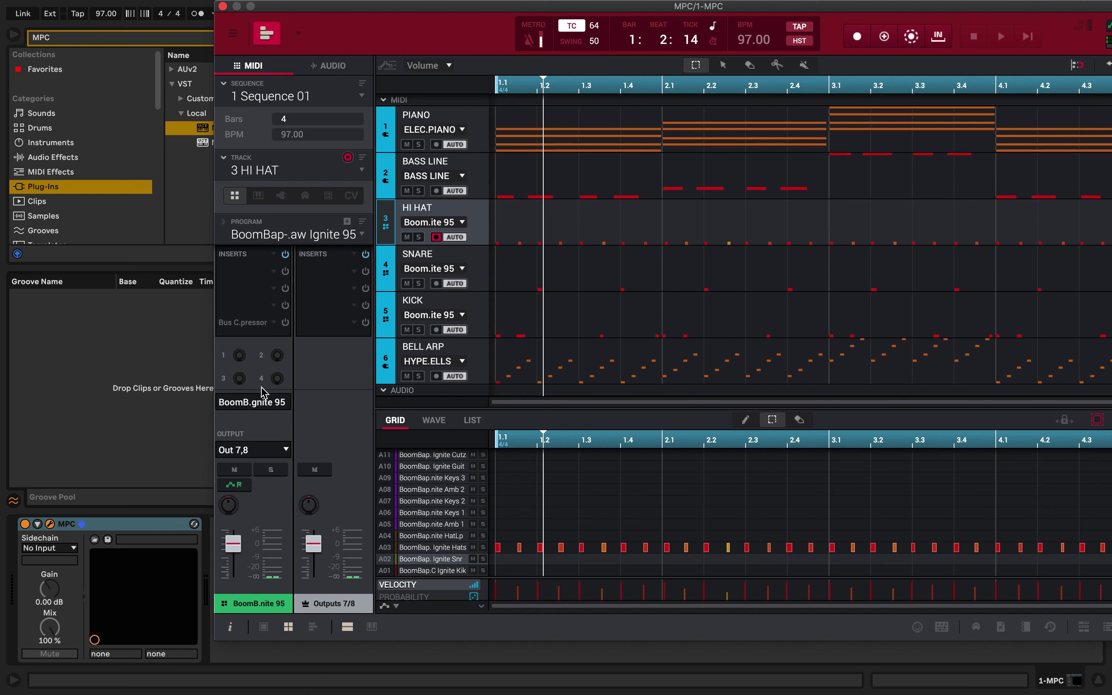
# Step: Check the program output assignments of the PIANO, BASS LINE and HI HAT tracks
pyautogui.click(260, 175)
pyautogui.click(265, 189)
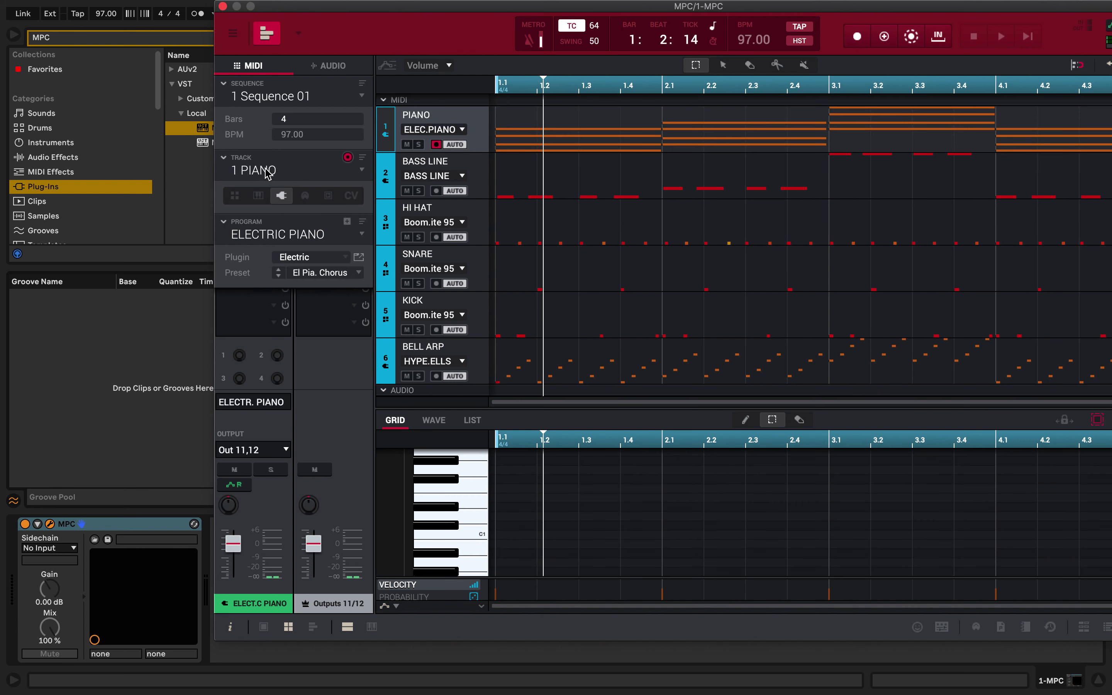
pyautogui.click(268, 172)
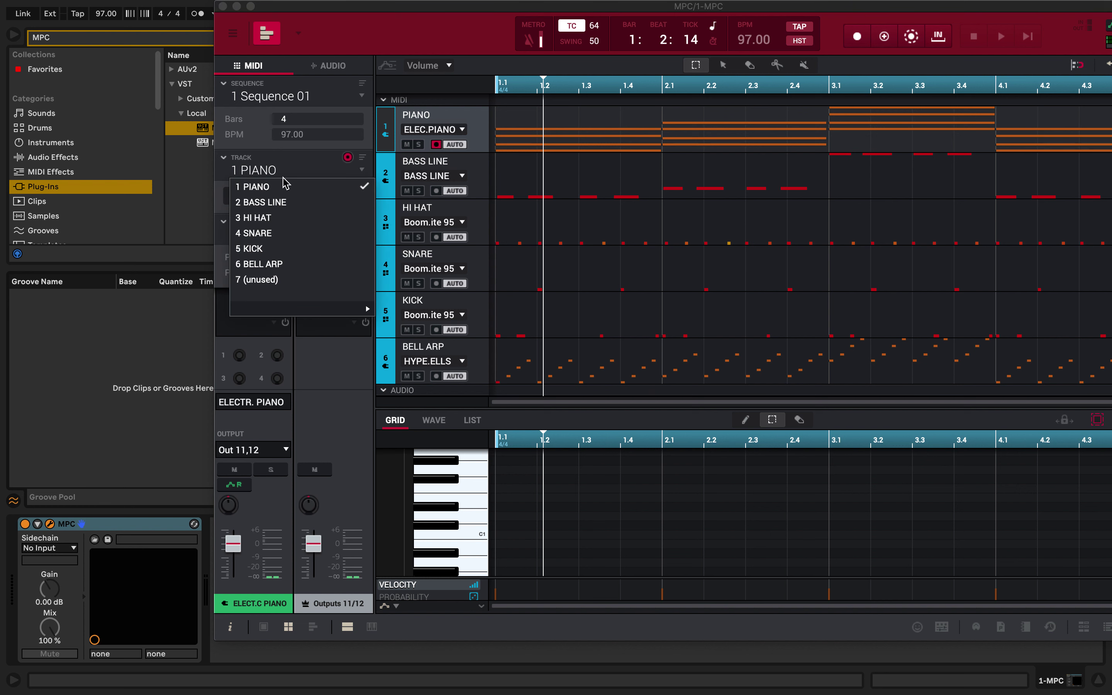
pyautogui.click(288, 203)
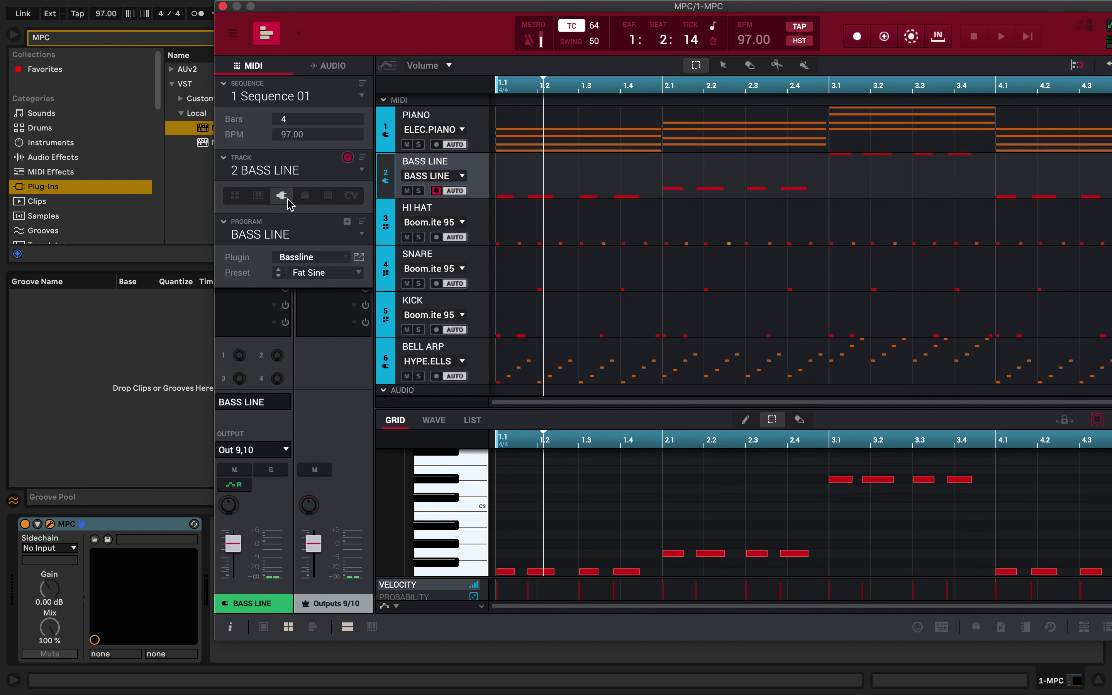
pyautogui.click(308, 171)
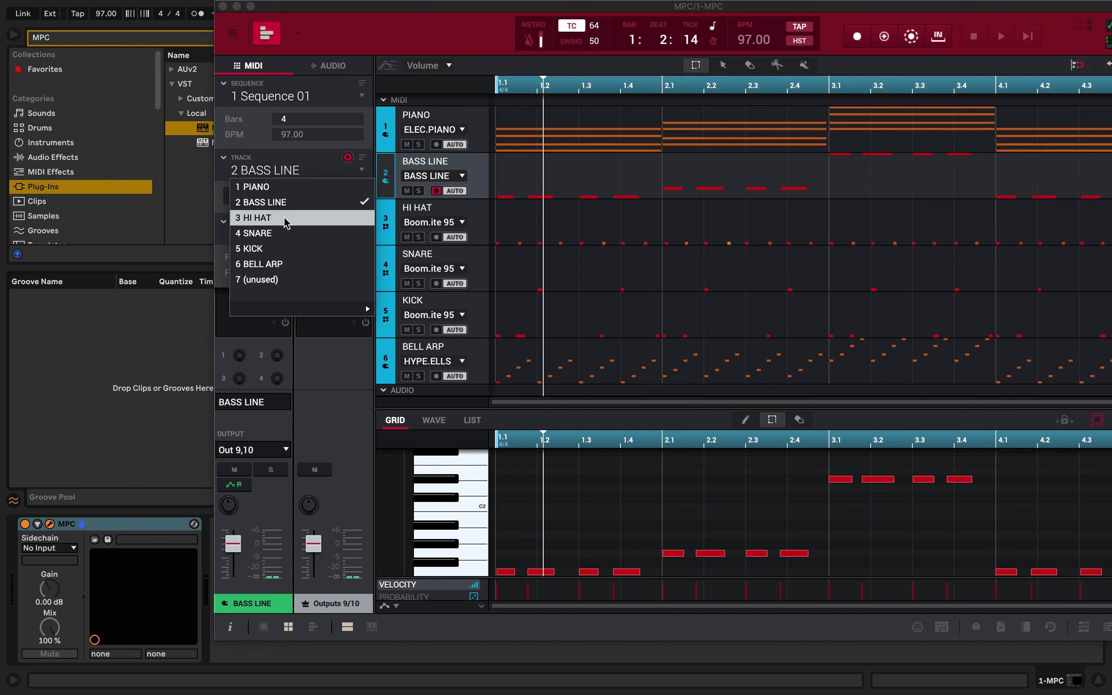
pyautogui.click(285, 218)
pyautogui.moveTo(282, 4)
pyautogui.click(36, 356)
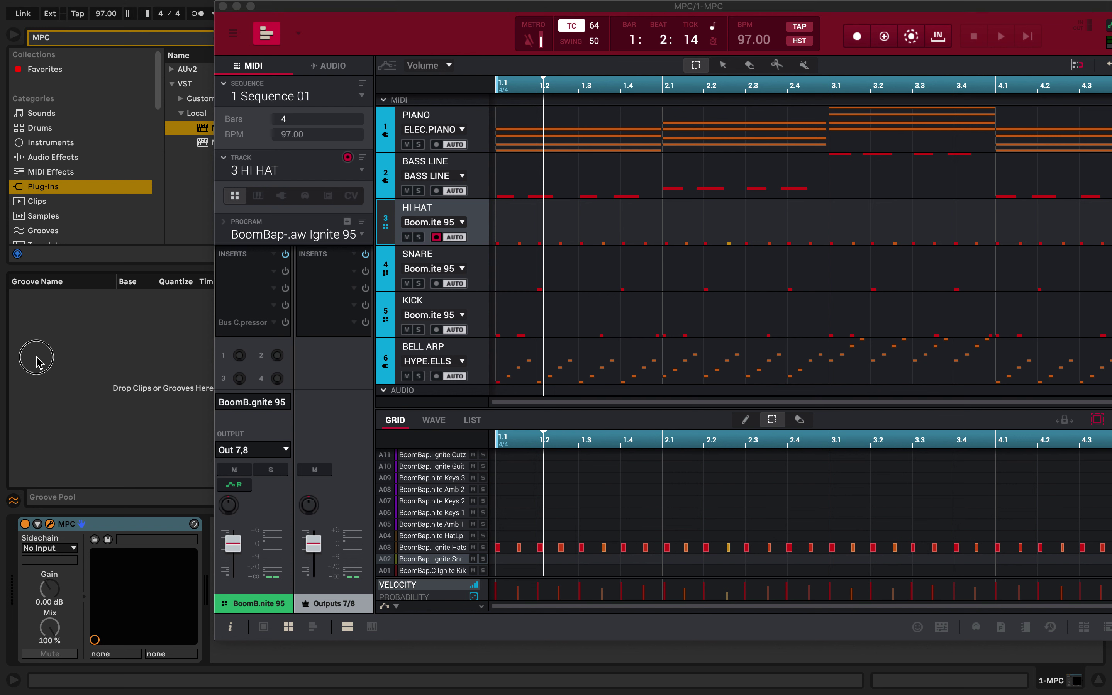
# Step: Start playback and insert a new audio track beside the MPC track
pyautogui.press('space')
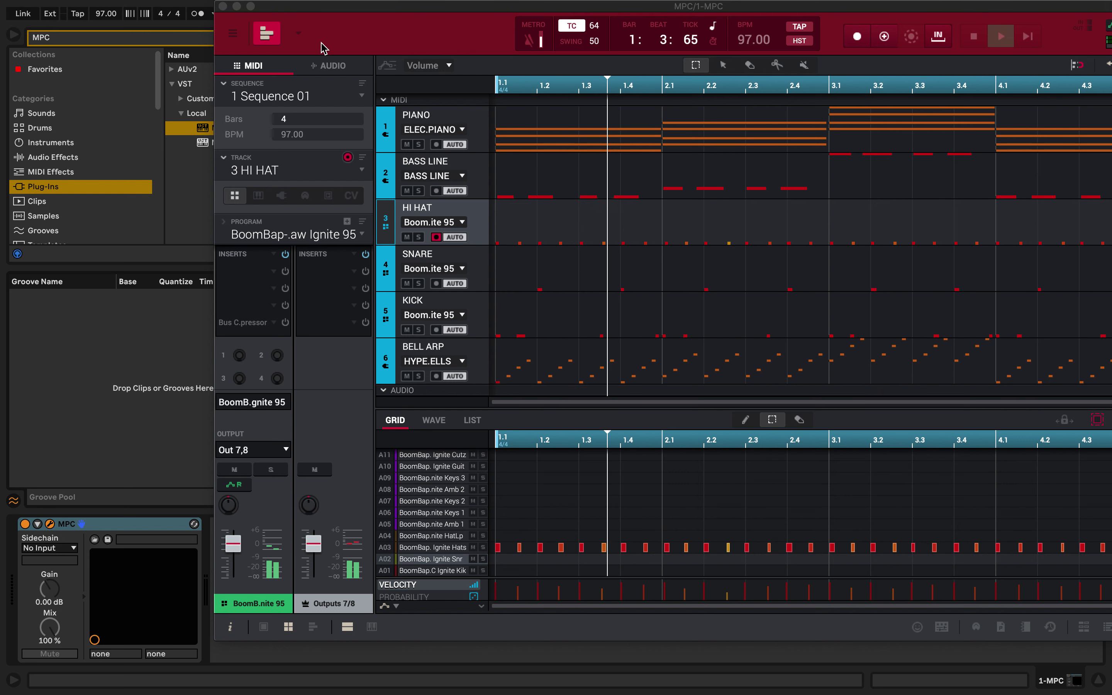
pyautogui.moveTo(316, 4); pyautogui.dragTo(445, 469)
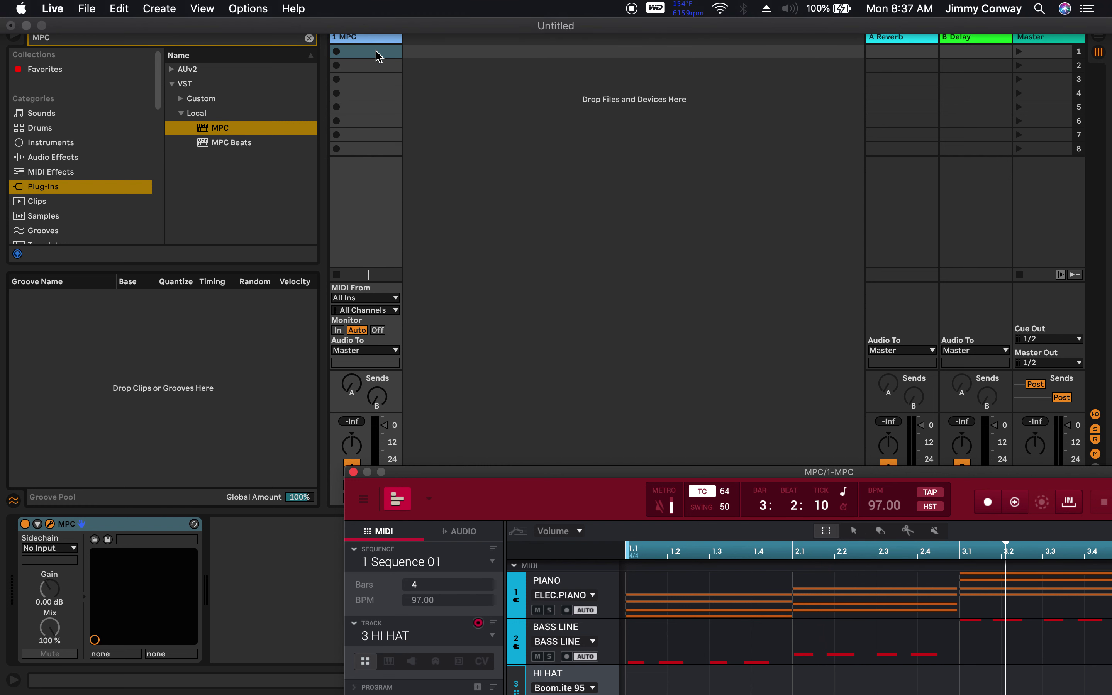
pyautogui.click(434, 54)
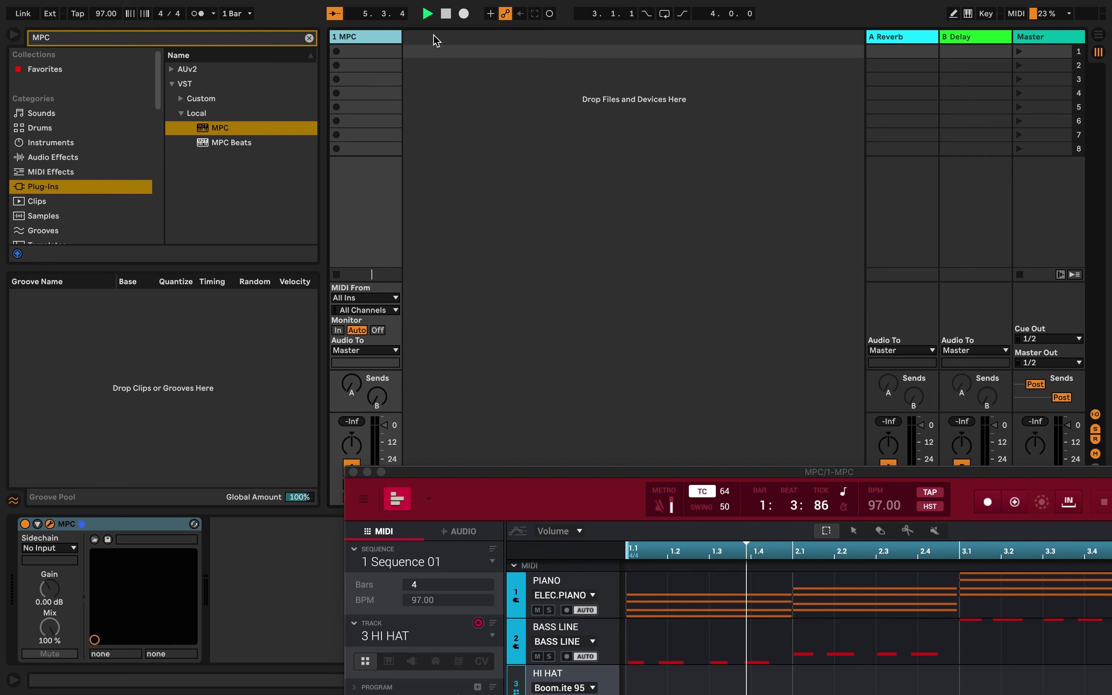
pyautogui.press('super+t')
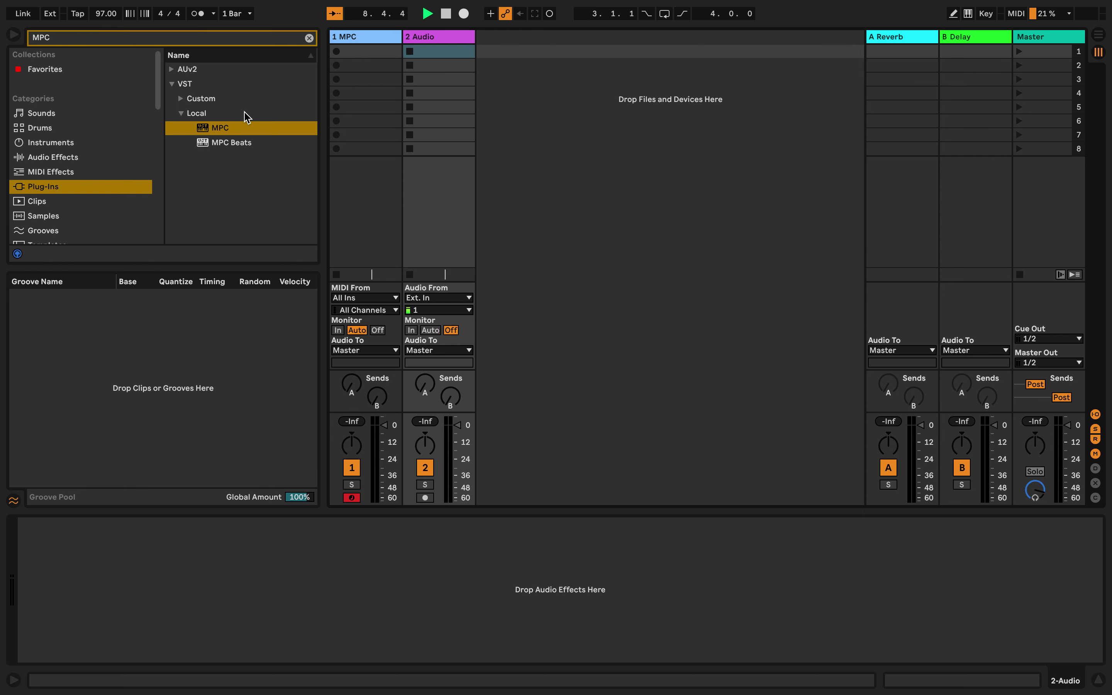
# Step: Clear the plug-in search and load Utility and bx_console AMEK 9099 on the new audio track
pyautogui.click(309, 38)
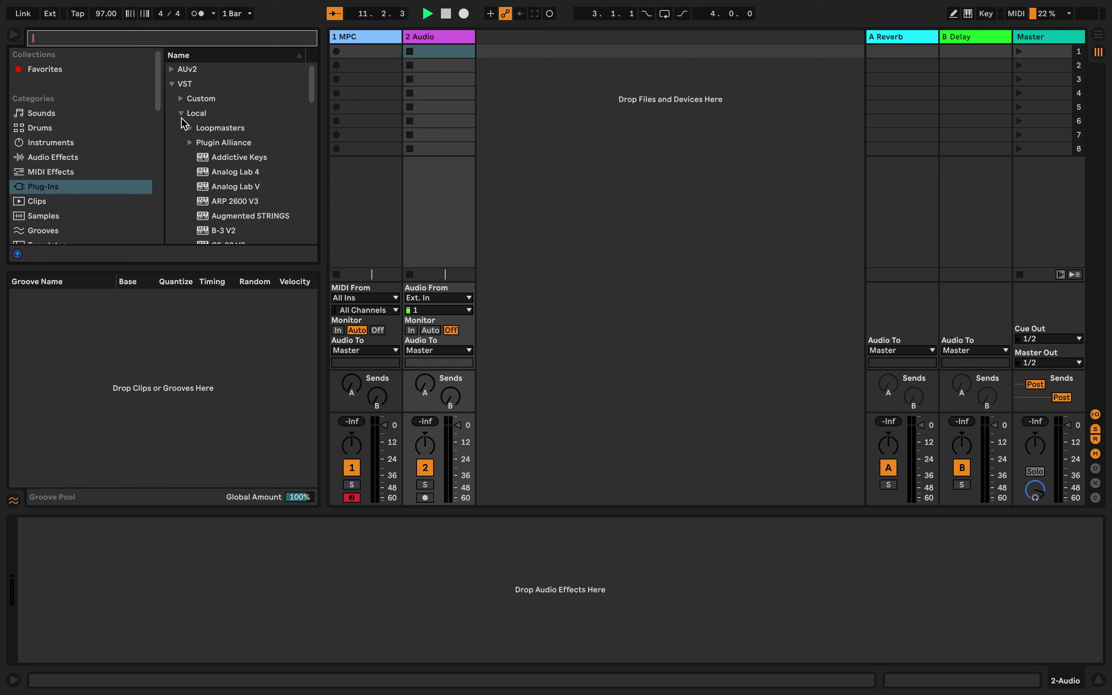
pyautogui.click(181, 113)
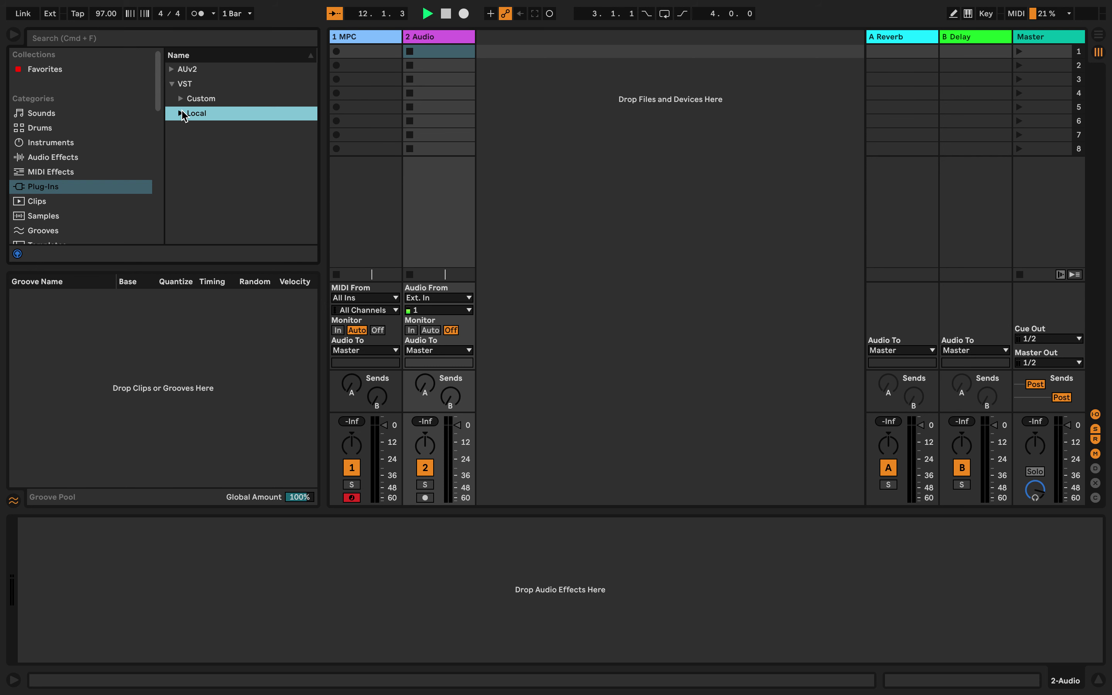
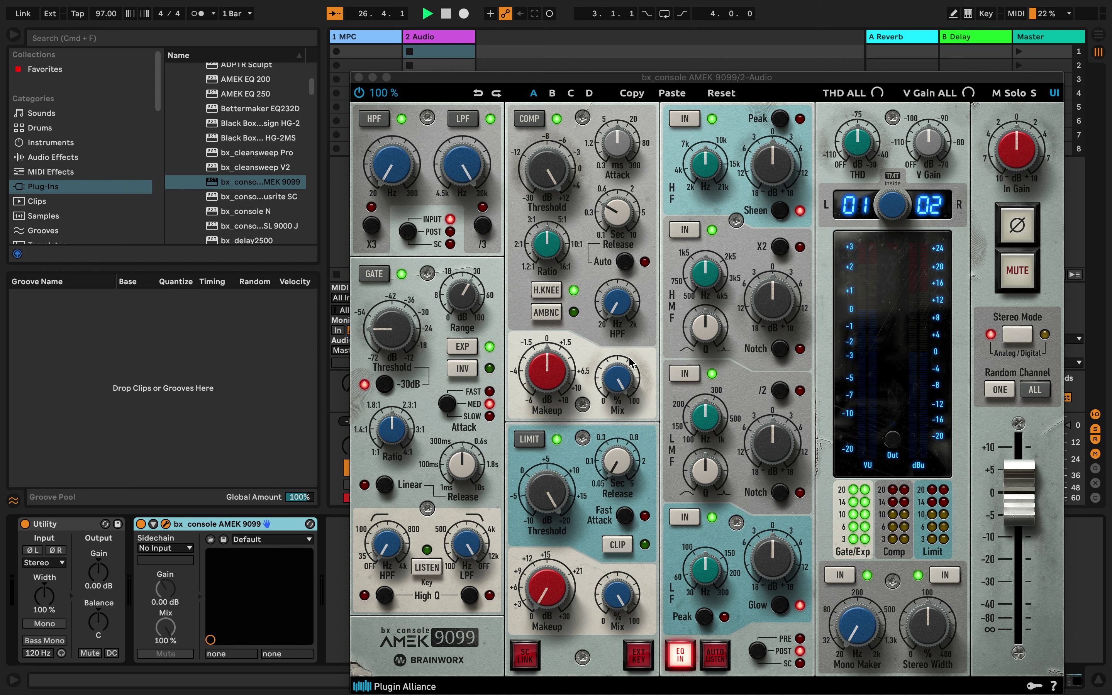
pyautogui.moveTo(793, 82); pyautogui.dragTo(776, 37)
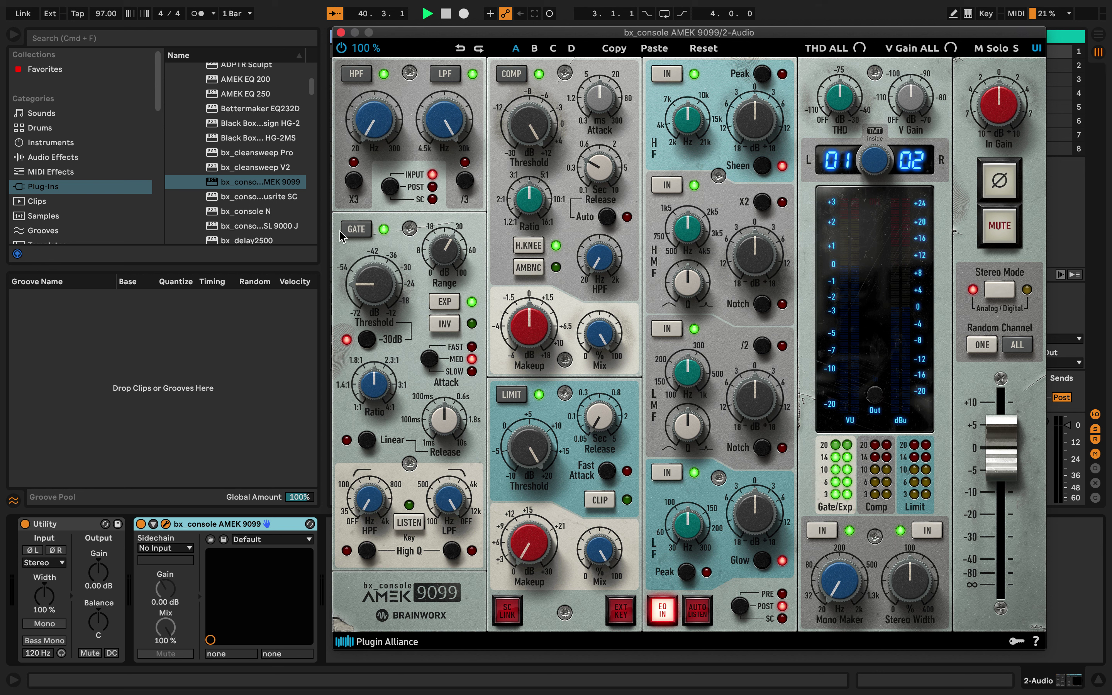
# Step: Configure bx_console AMEK 9099 with the gate off, a raised high-pass filter frequency and the EQ section's position set to PRE
pyautogui.click(356, 229)
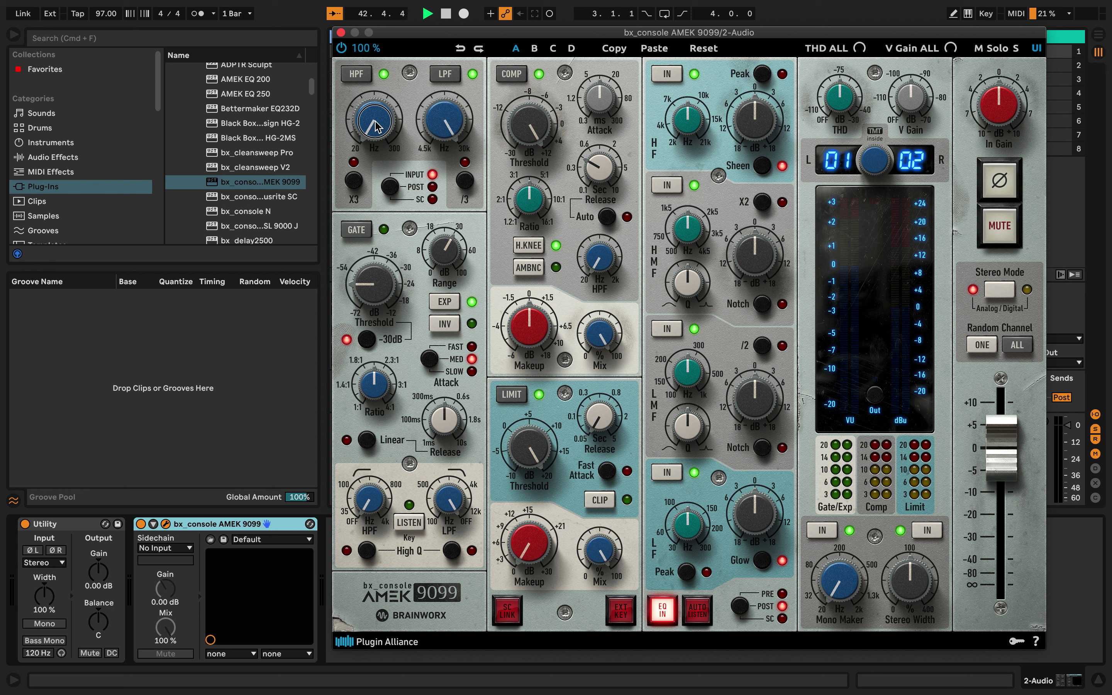
pyautogui.moveTo(376, 127); pyautogui.dragTo(360, 56)
pyautogui.click(740, 607)
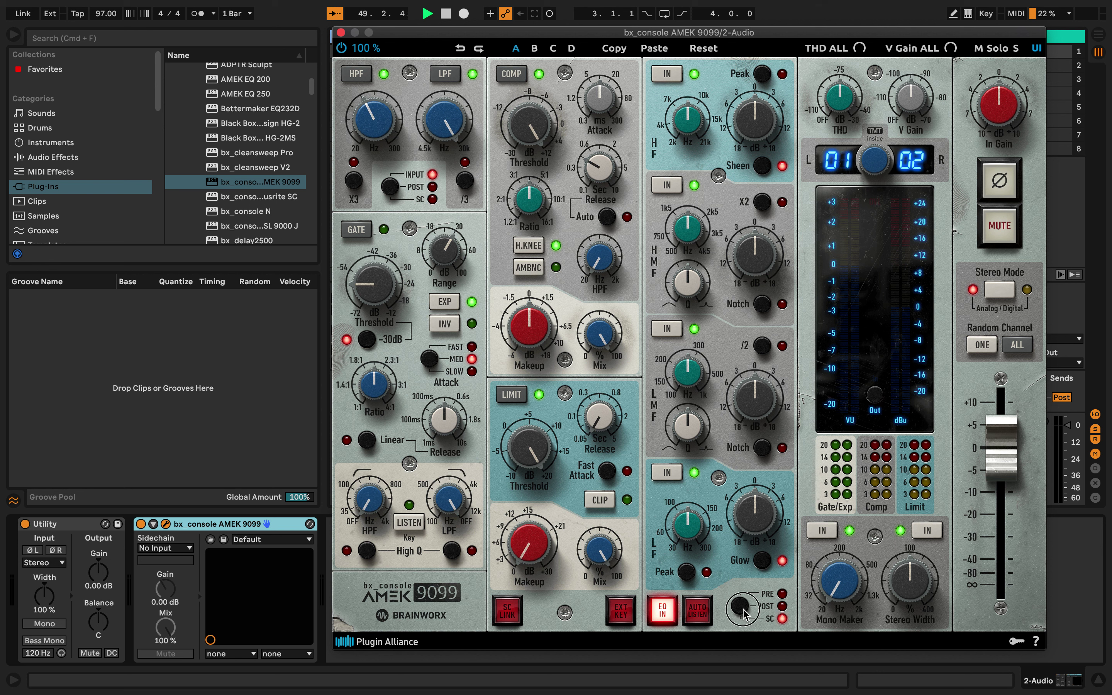
pyautogui.click(742, 608)
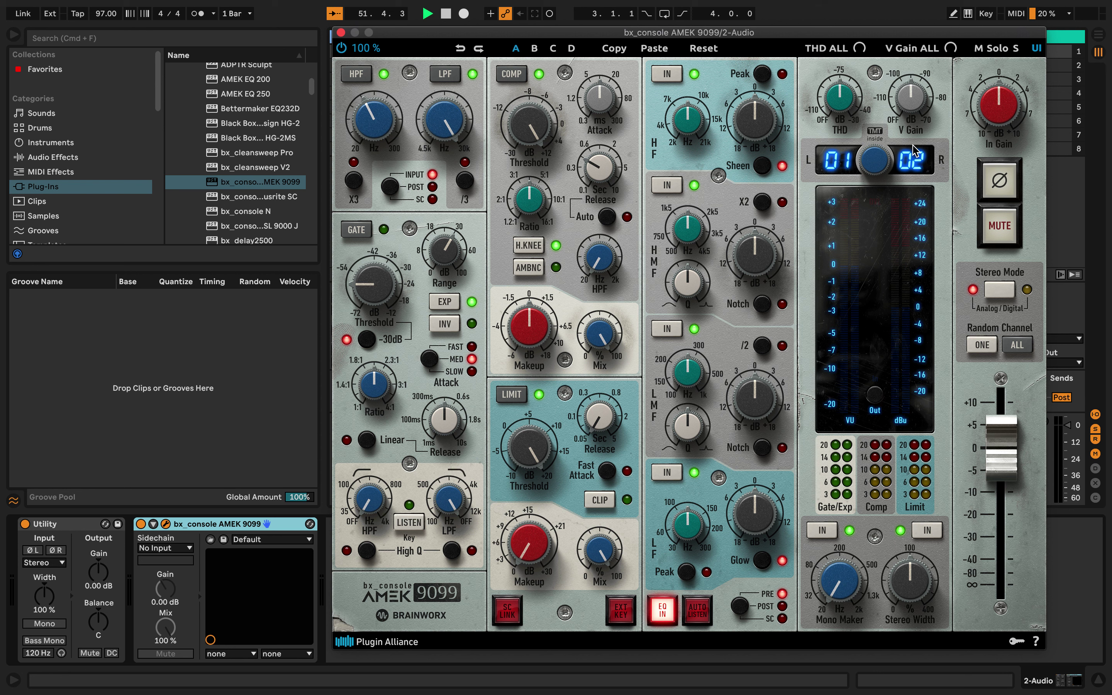
# Step: Compare the AMEK 9099's Used, New and Dark interface styles and apply the New style
pyautogui.click(1037, 48)
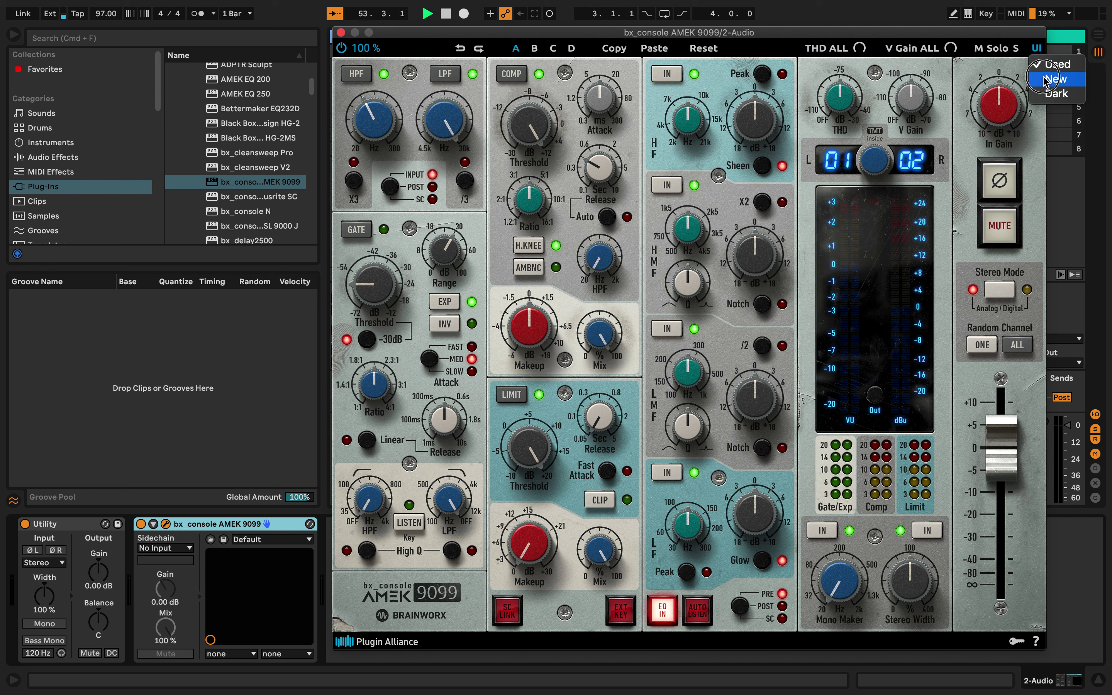
pyautogui.click(1062, 83)
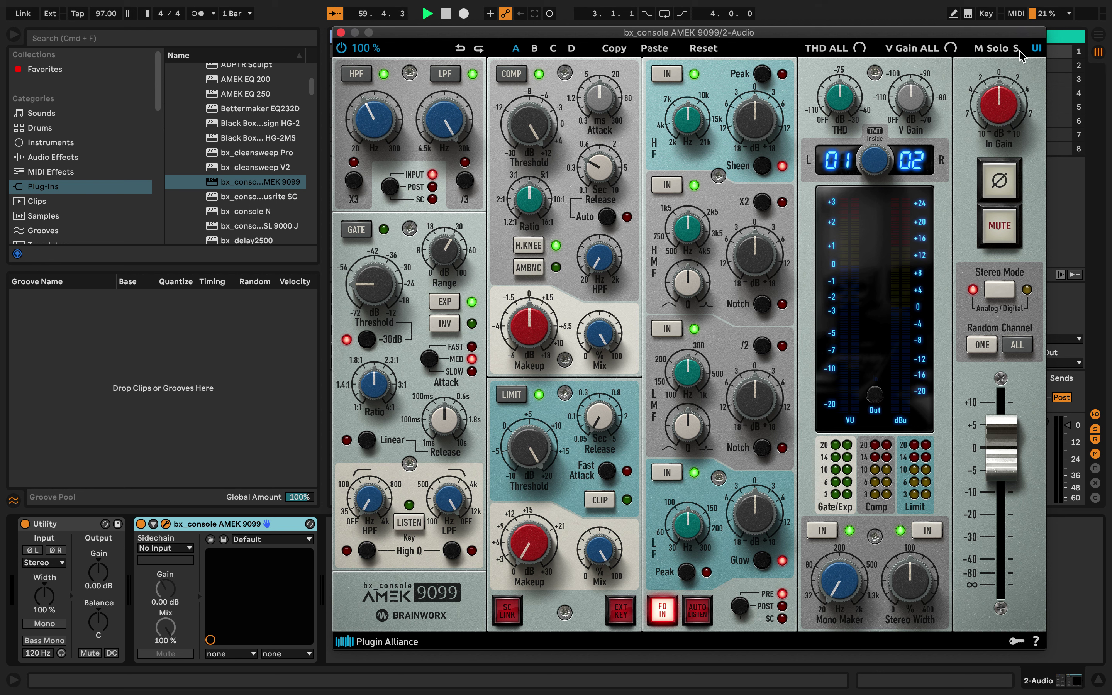
pyautogui.click(1037, 48)
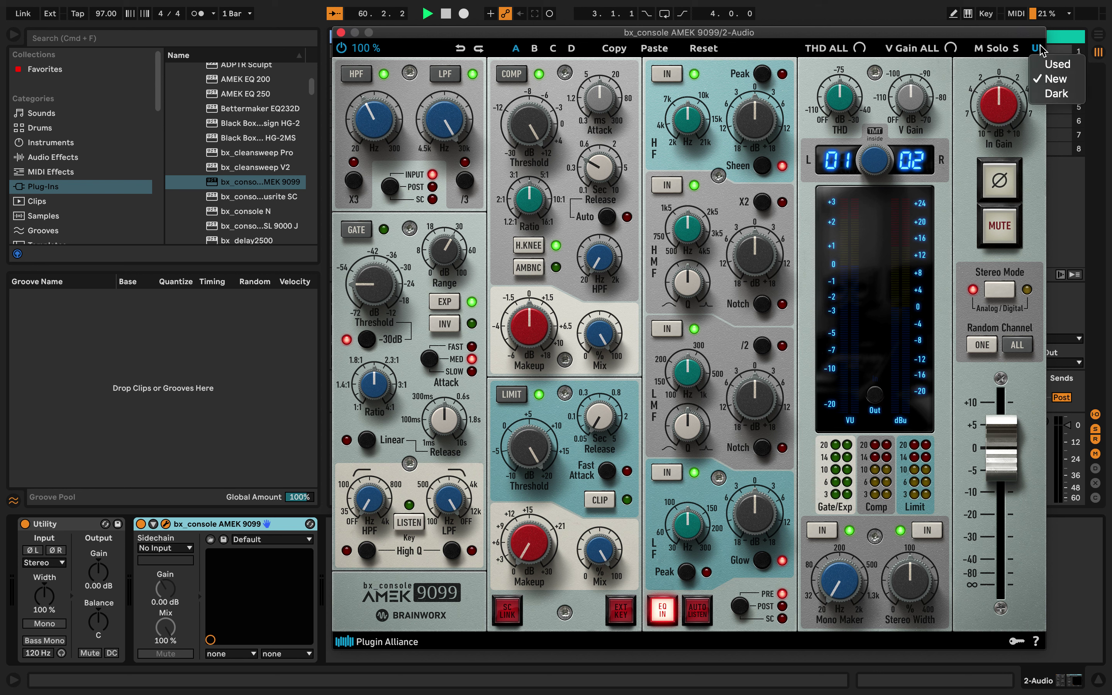
pyautogui.click(1051, 67)
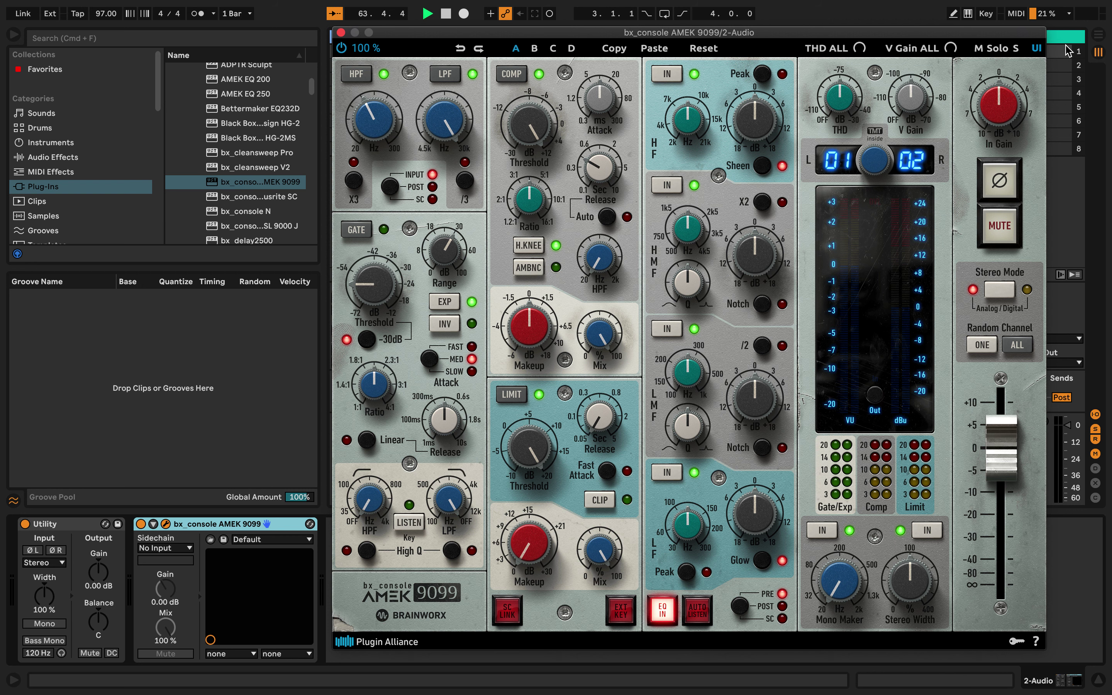
pyautogui.click(1037, 49)
pyautogui.click(1055, 95)
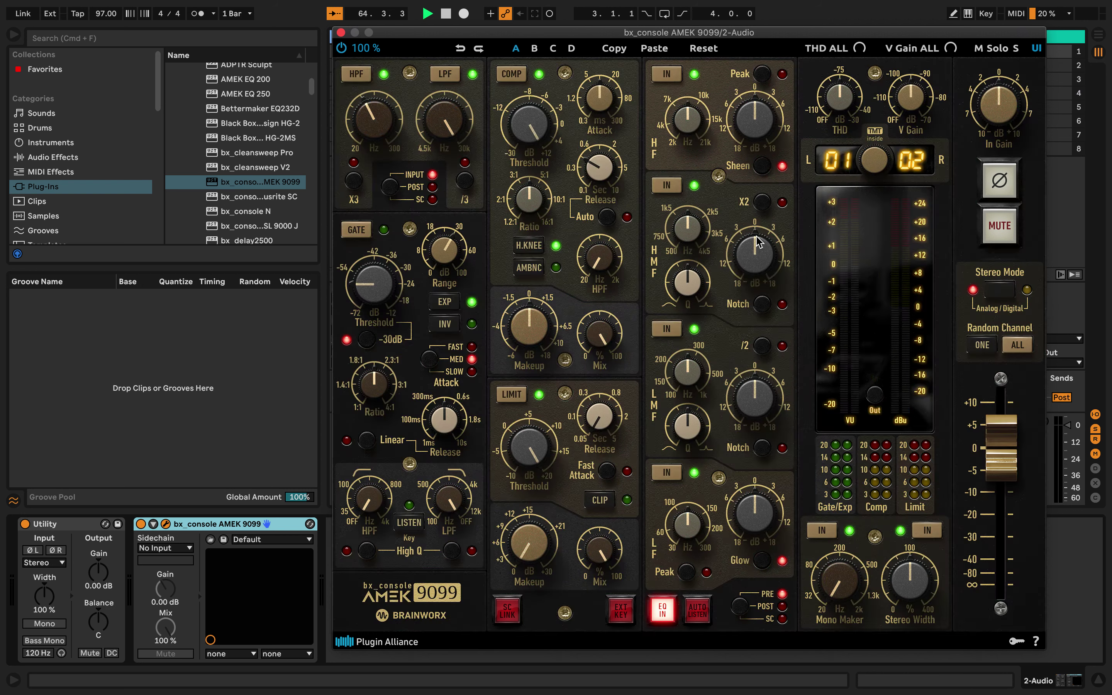
pyautogui.click(1038, 48)
pyautogui.click(1055, 81)
# Step: Set the 2 Audio track's Audio From source to 1-MPC and move the plug-in window clear of the mixer
pyautogui.moveTo(409, 32); pyautogui.dragTo(602, 464)
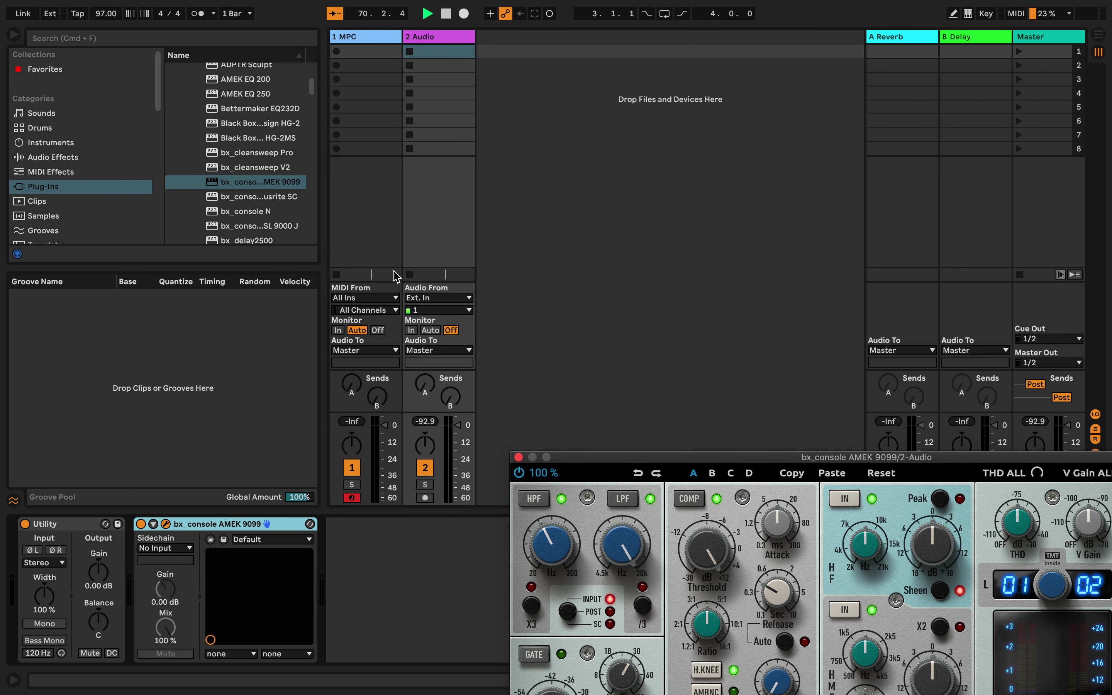
pyautogui.click(468, 299)
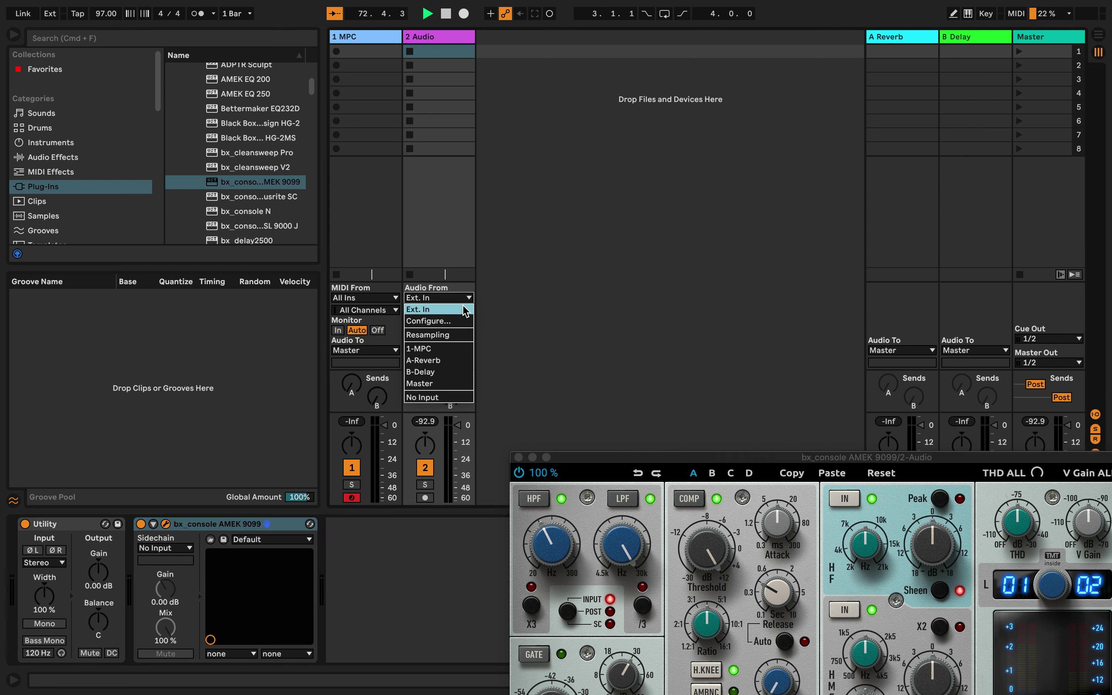
pyautogui.click(457, 350)
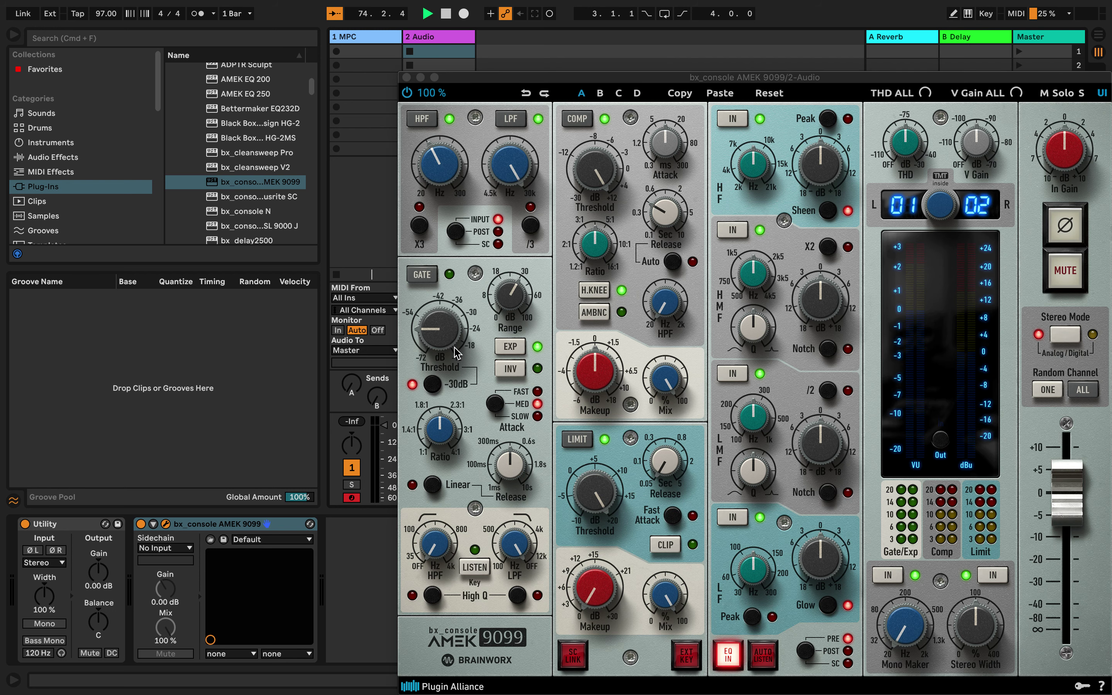
pyautogui.moveTo(454, 81); pyautogui.dragTo(891, 152)
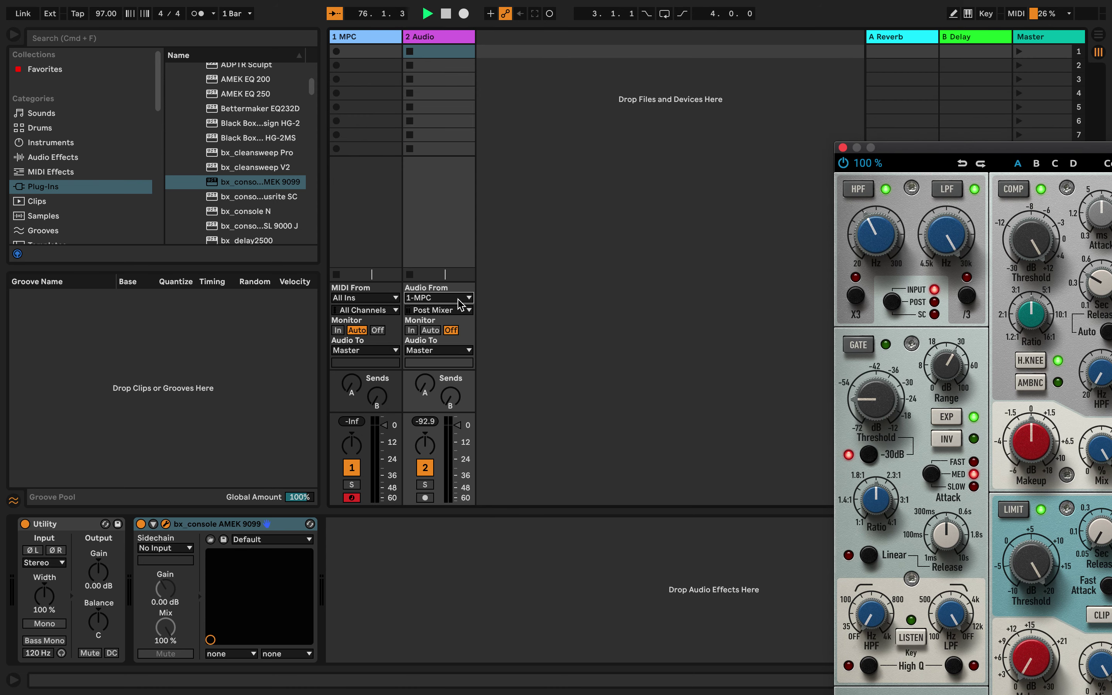
# Step: Stop playback, set the 2 Audio track's input channel to Output 3,4-MPC and dismiss the plug-in window
pyautogui.click(471, 311)
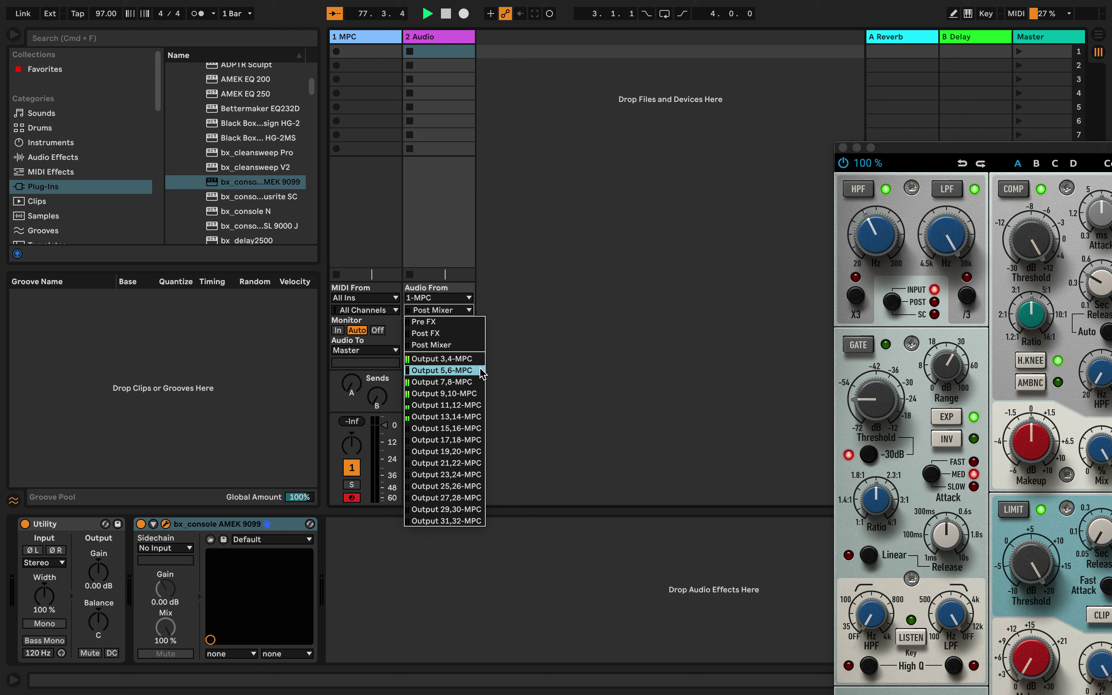
pyautogui.click(566, 275)
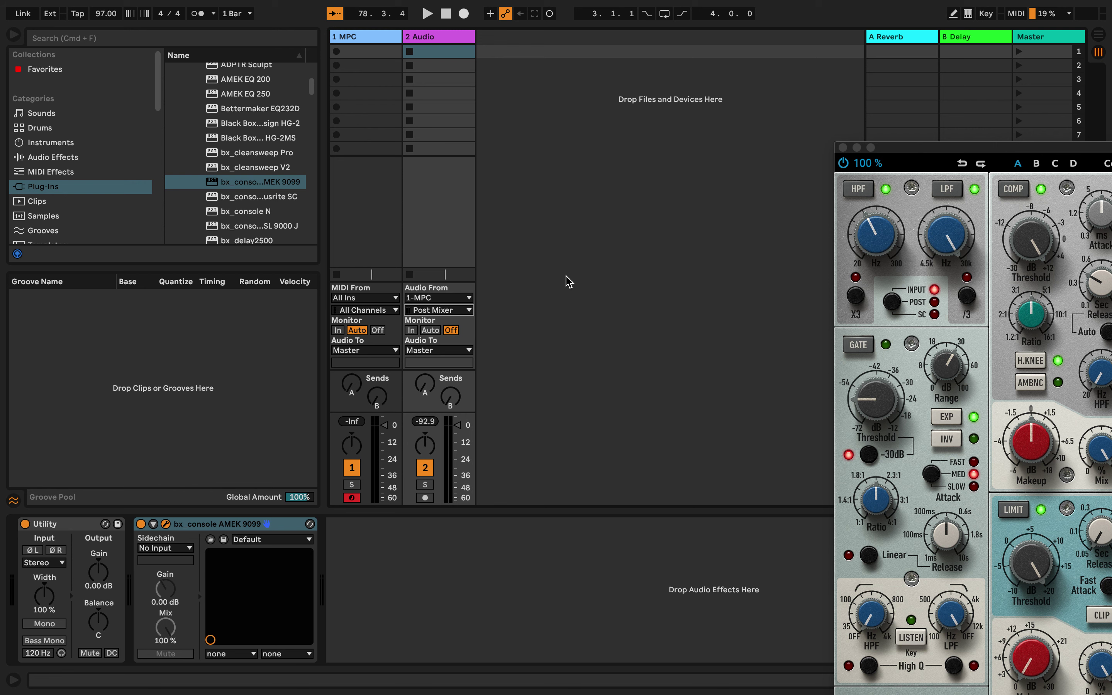
pyautogui.click(468, 310)
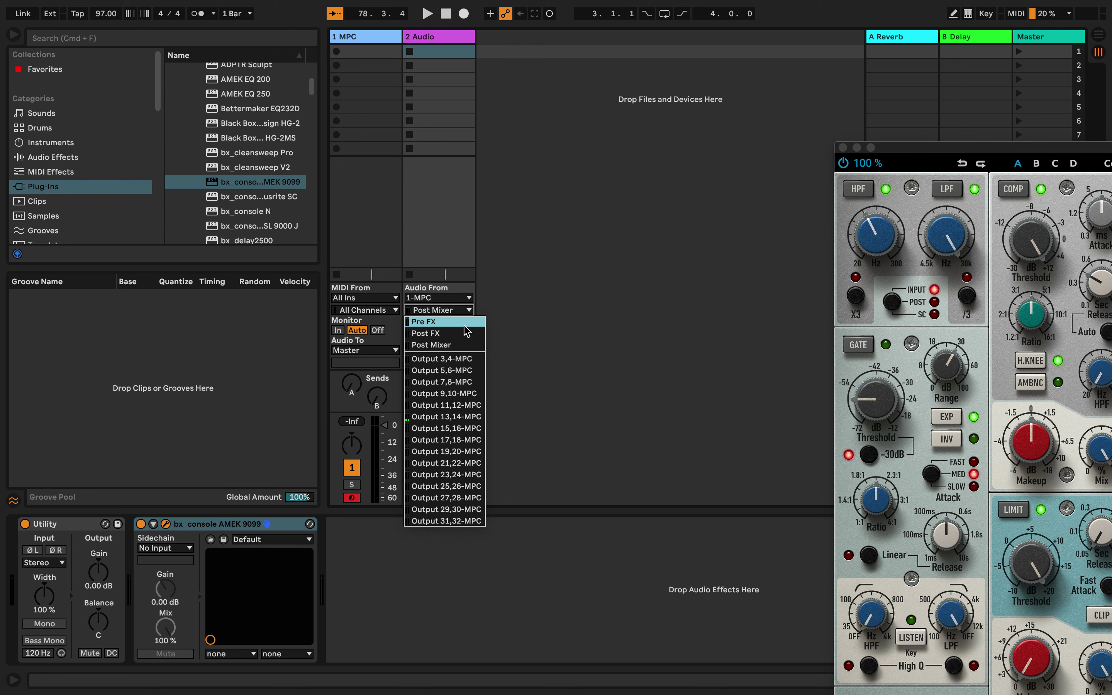
pyautogui.click(470, 358)
pyautogui.moveTo(492, 79); pyautogui.dragTo(1054, 228)
pyautogui.click(972, 225)
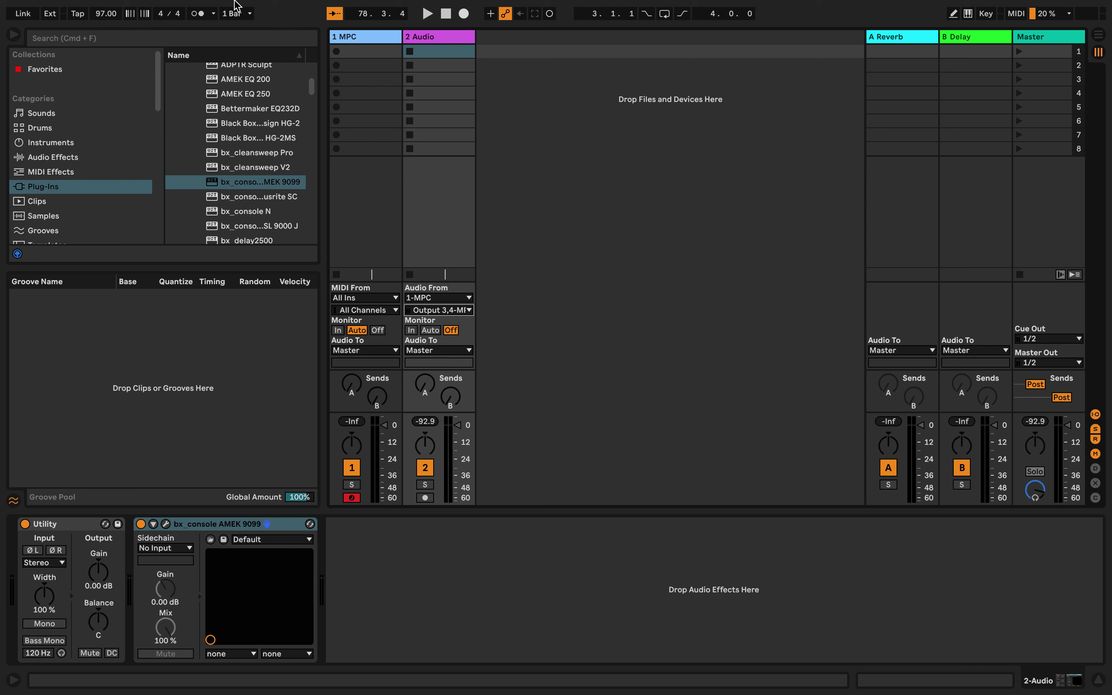
# Step: Duplicate the 2 Audio track six times to create tracks 3 Audio through 8 Audio
pyautogui.click(445, 37)
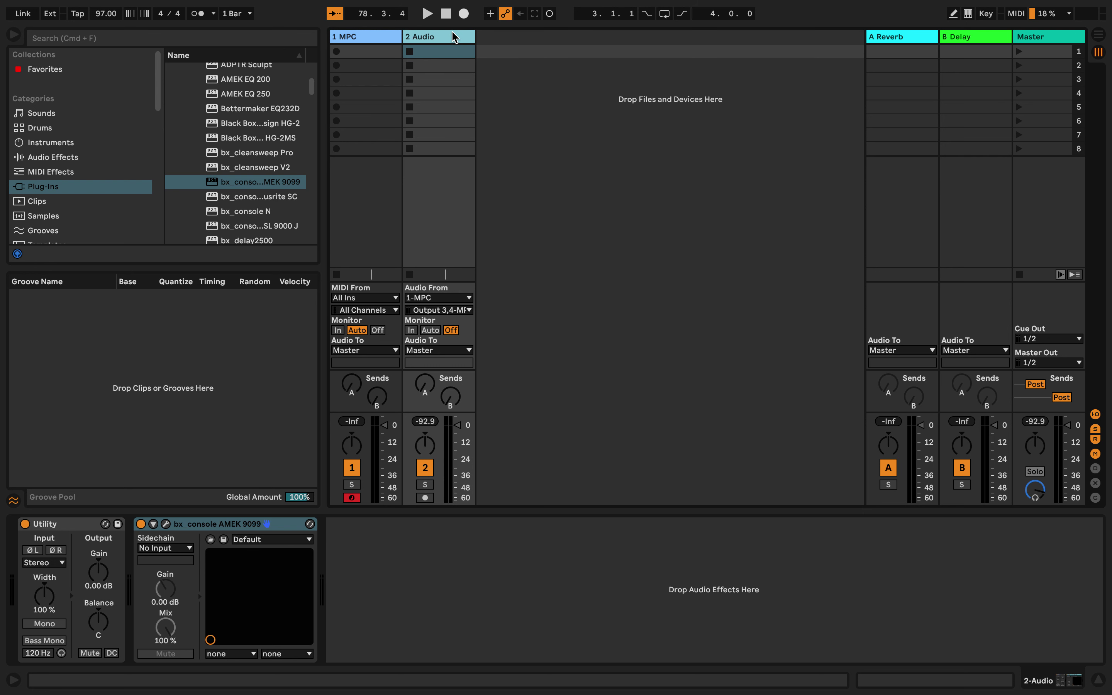
pyautogui.press('super+d')
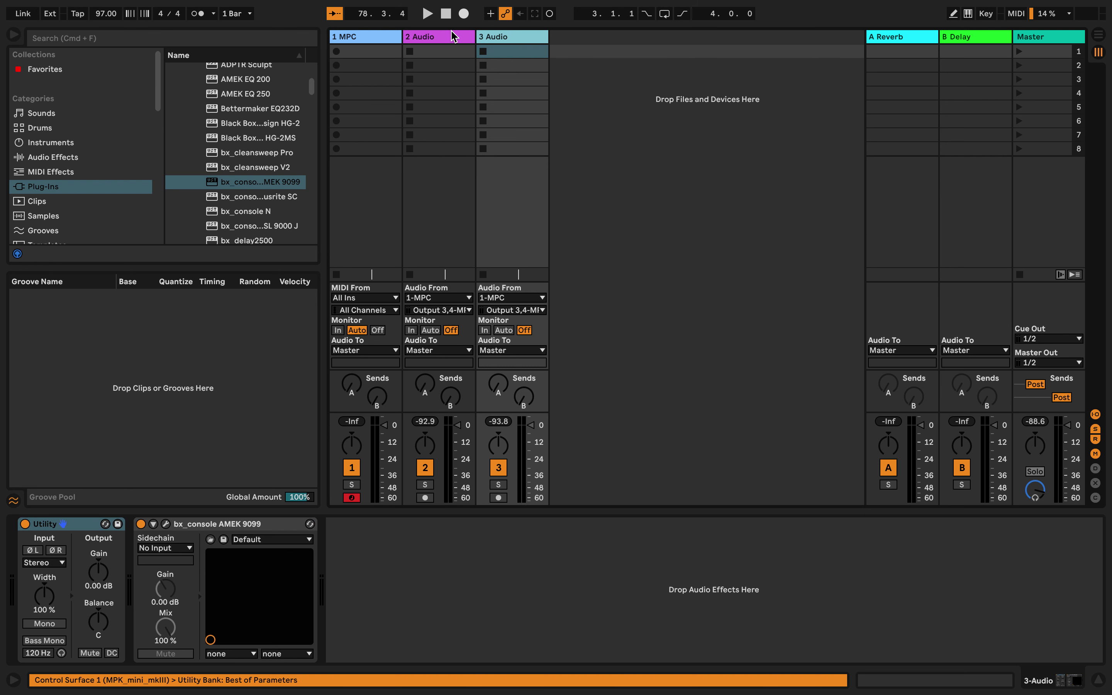
pyautogui.press('super+d')
pyautogui.press('super+d')
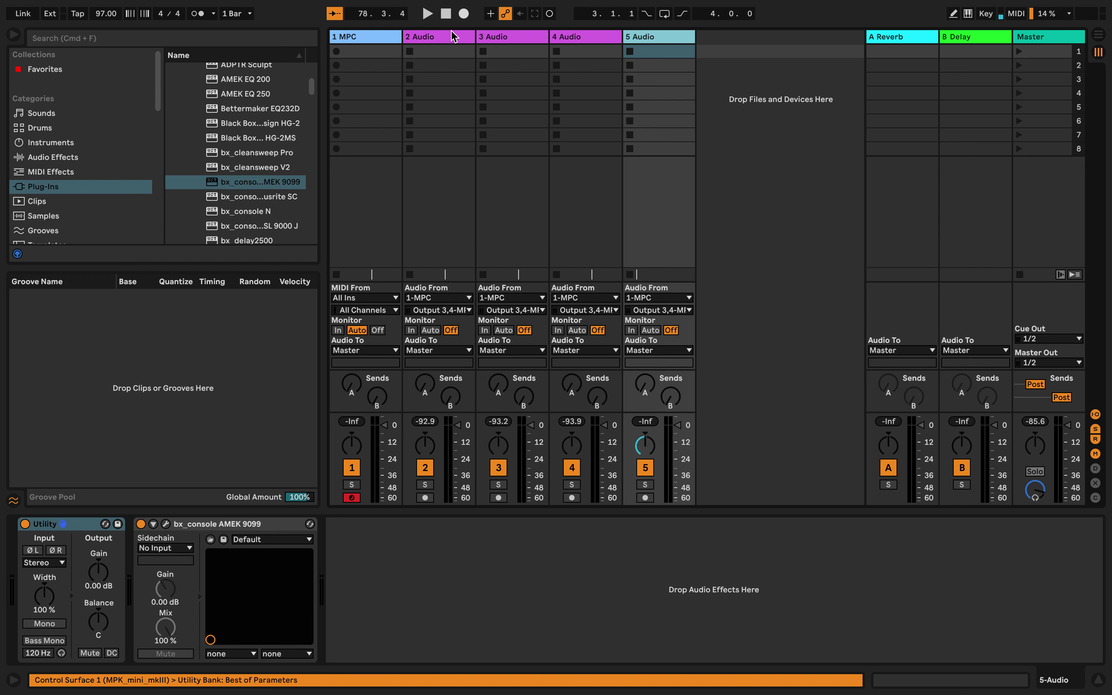
pyautogui.press('super+d')
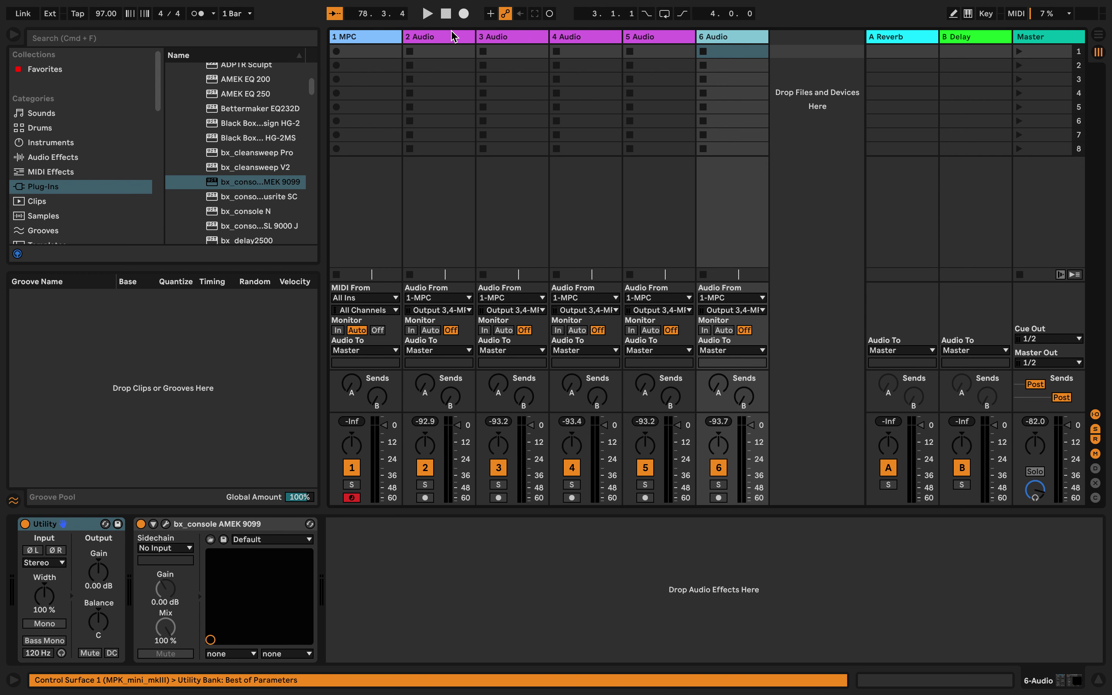
pyautogui.press('super+d')
pyautogui.press('super+d')
pyautogui.moveTo(503, 6)
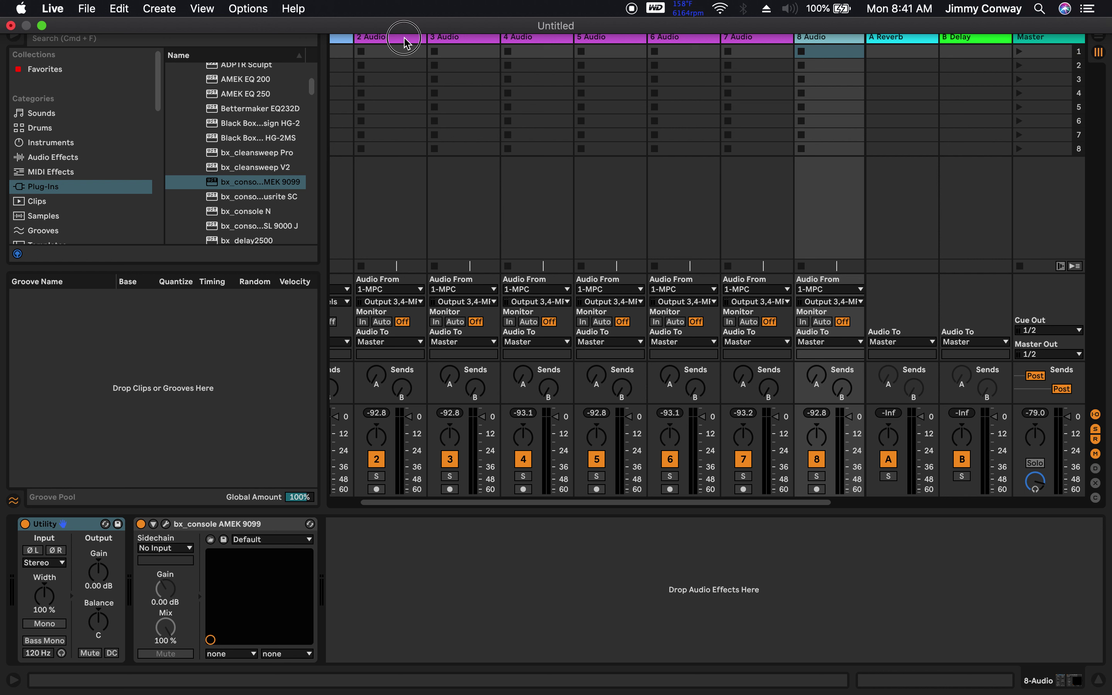
# Step: Inspect the bx_console AMEK 9099 device on the duplicated 3 Audio track
pyautogui.click(452, 38)
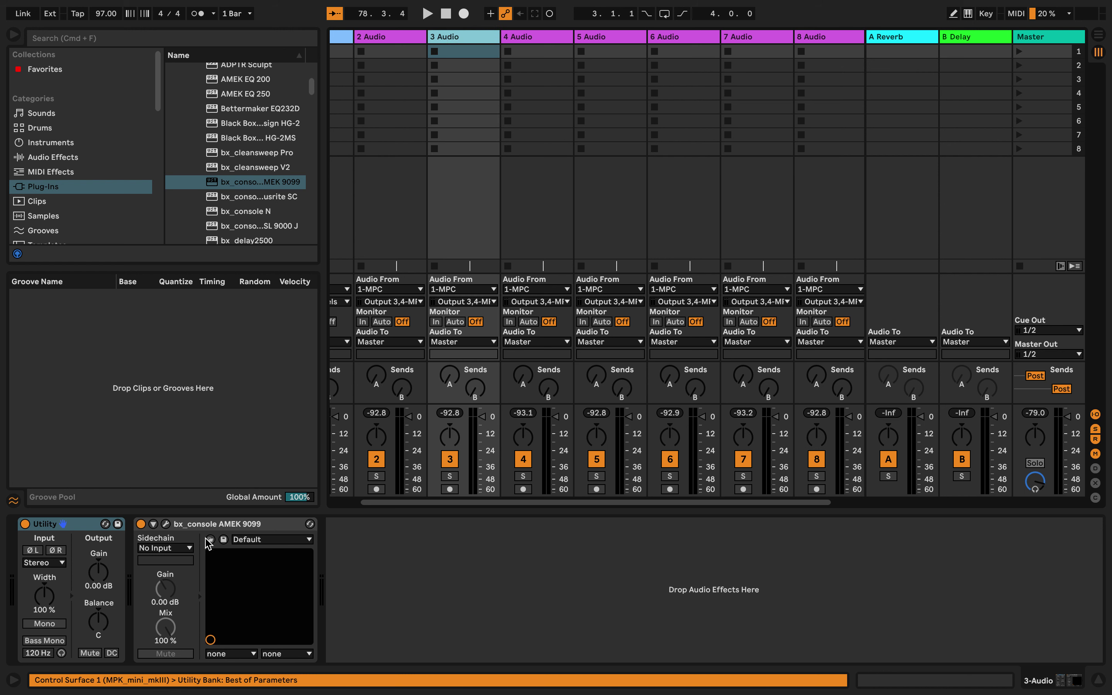
pyautogui.click(232, 533)
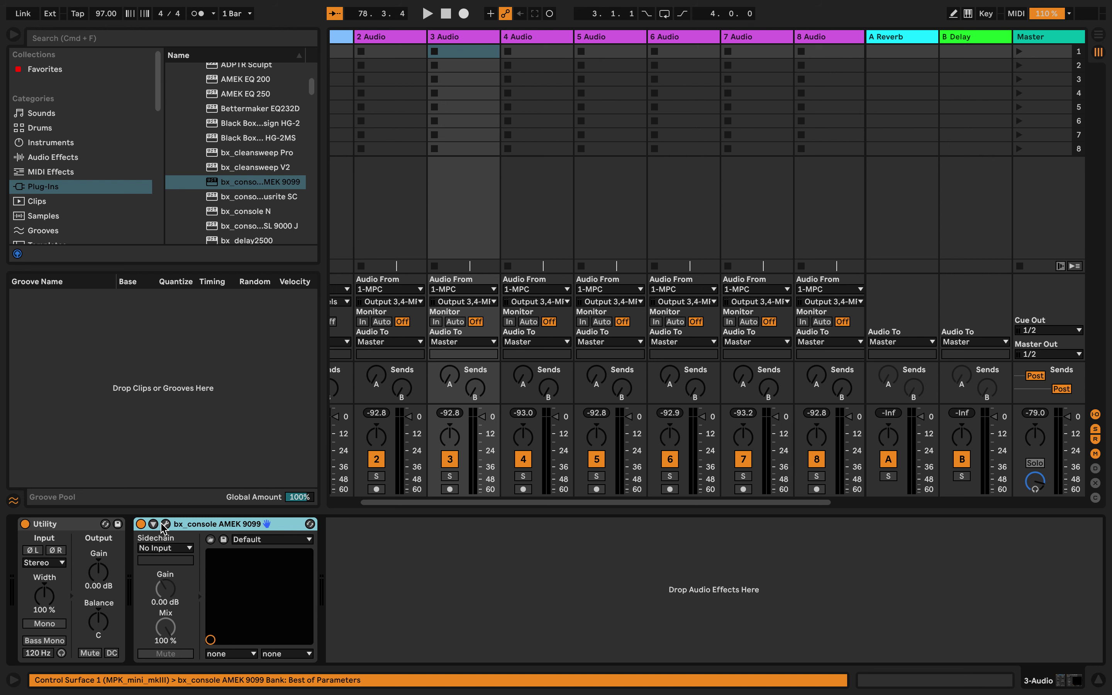
pyautogui.hscroll(-3, 391, 118)
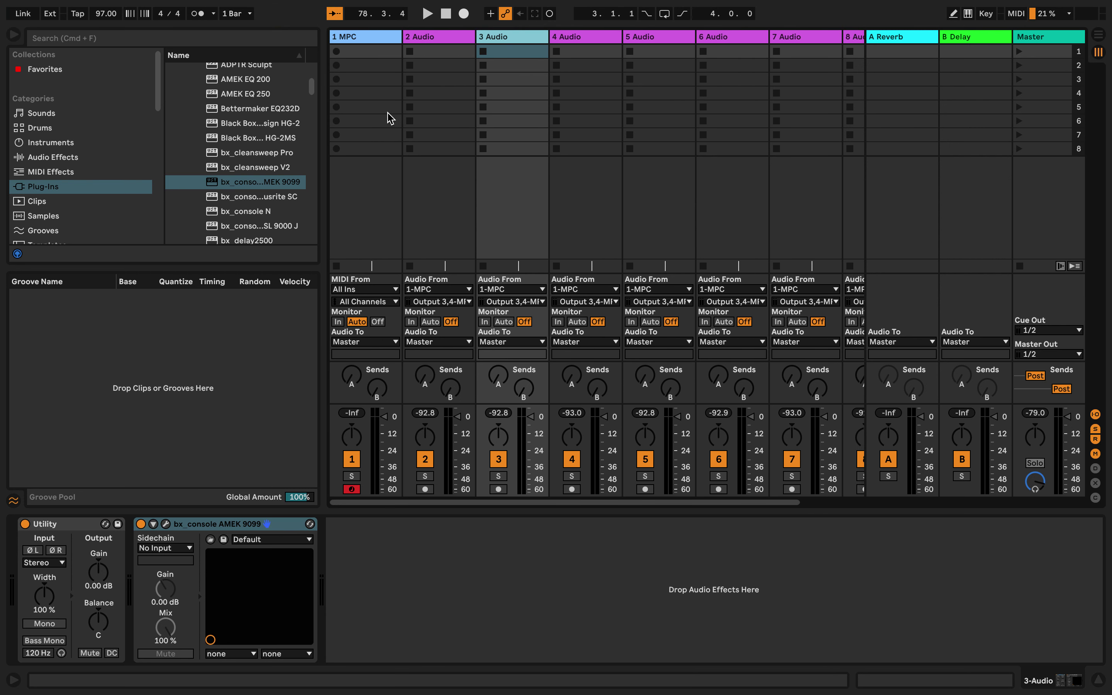
# Step: Look at the 2 Audio track's options and open its bx_console AMEK 9099 interface
pyautogui.click(432, 37)
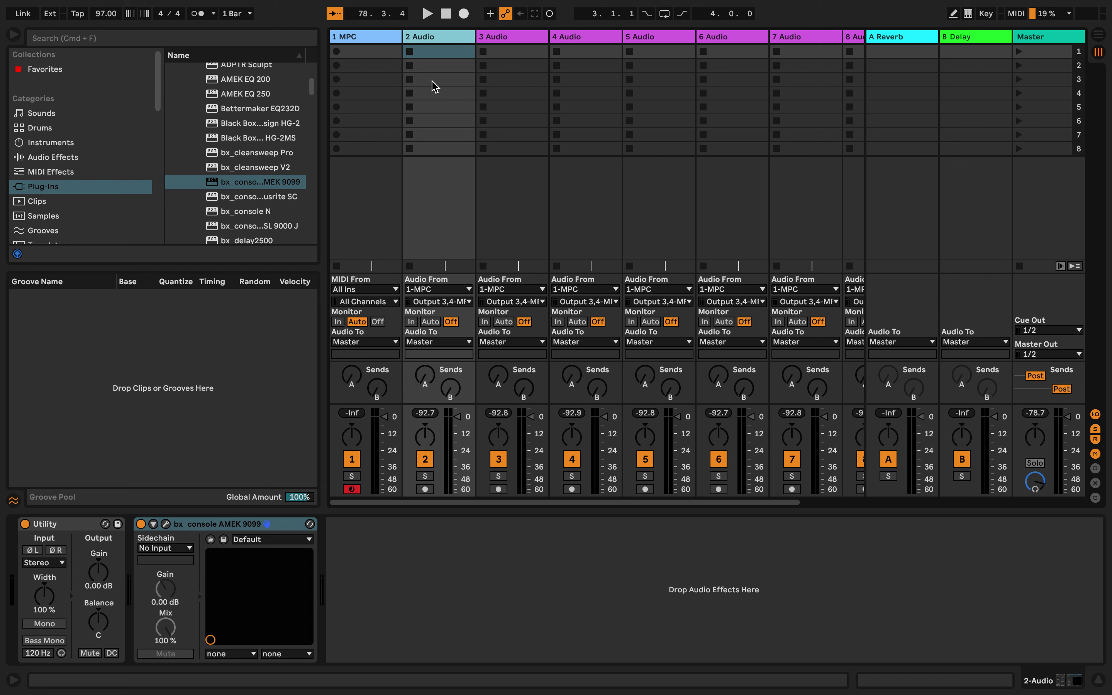
pyautogui.rightClick(426, 39)
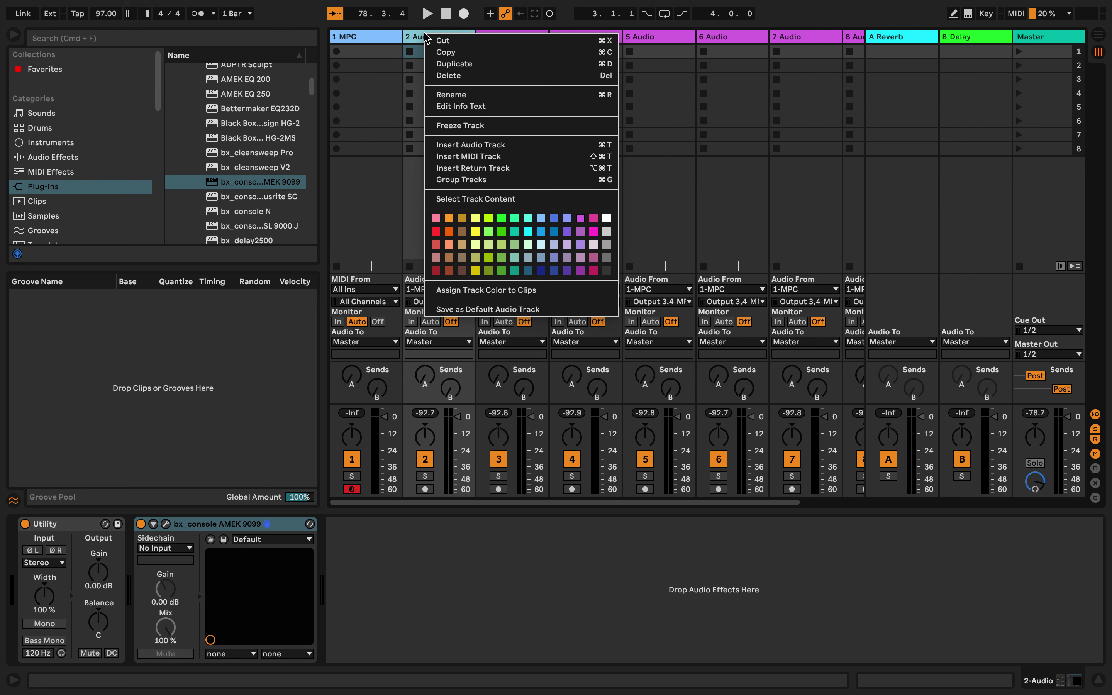
pyautogui.click(165, 529)
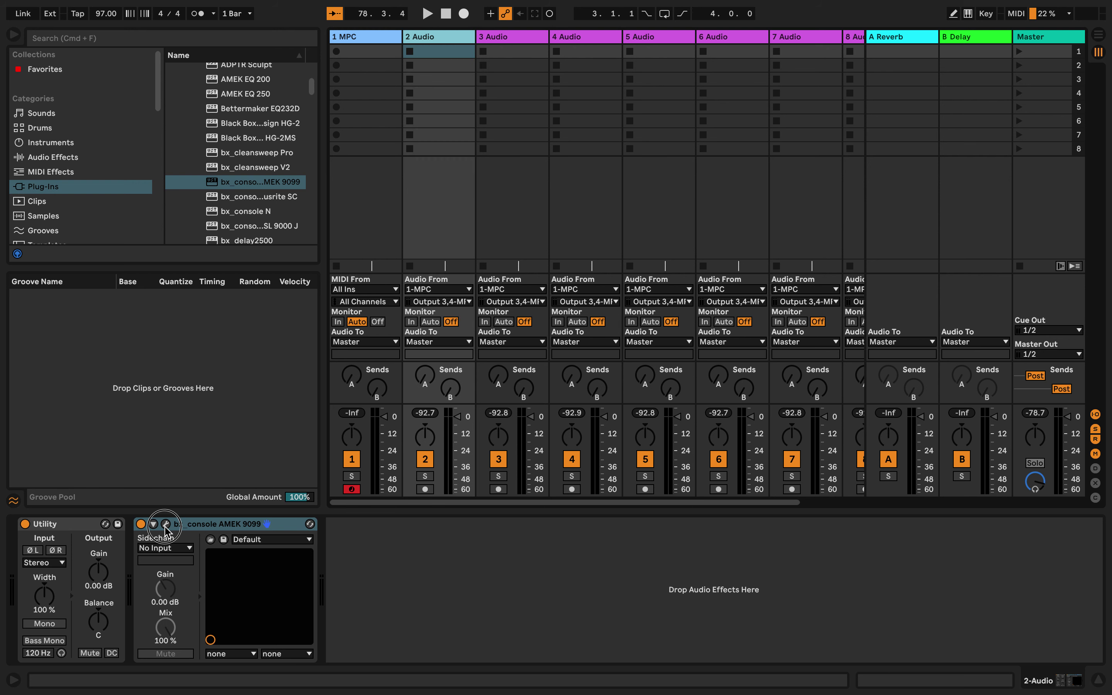
# Step: Randomize the channel numbers of all bx_console AMEK 9099 instances from the 2 Audio track's plug-in and confirm the change
pyautogui.click(166, 526)
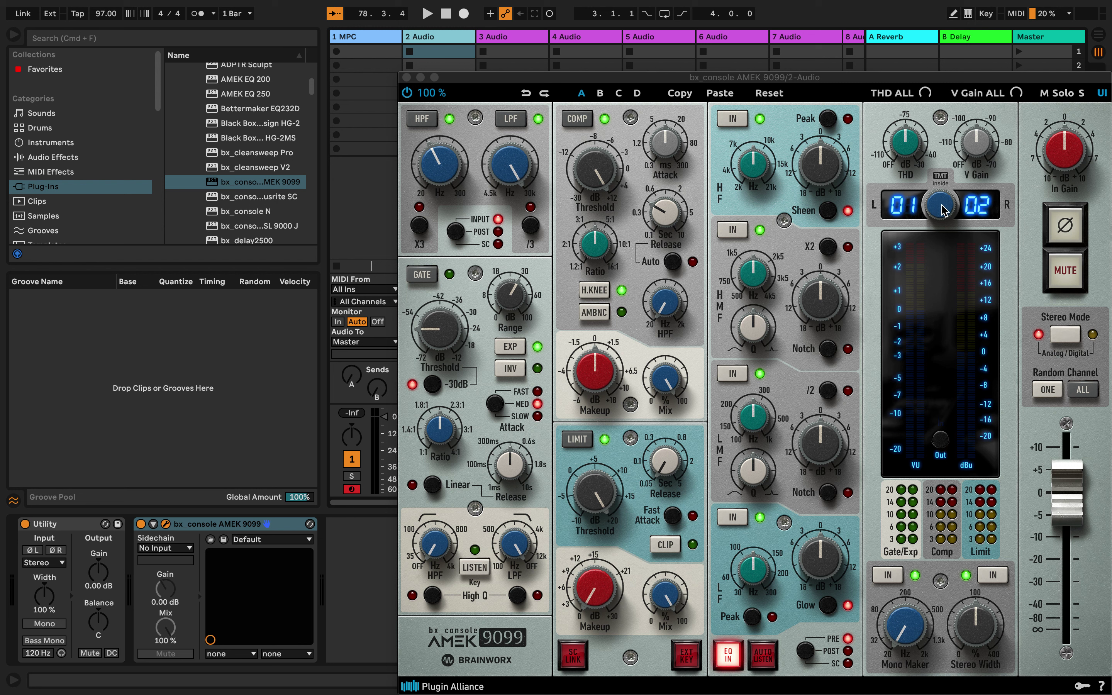
pyautogui.click(1084, 392)
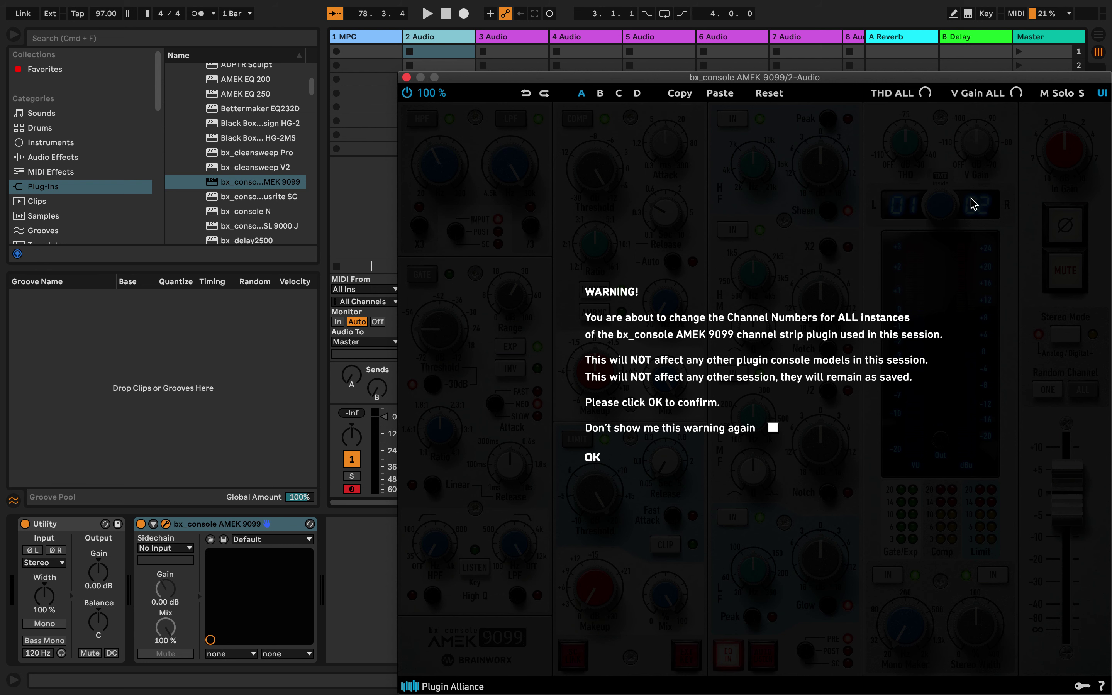
pyautogui.press('Escape')
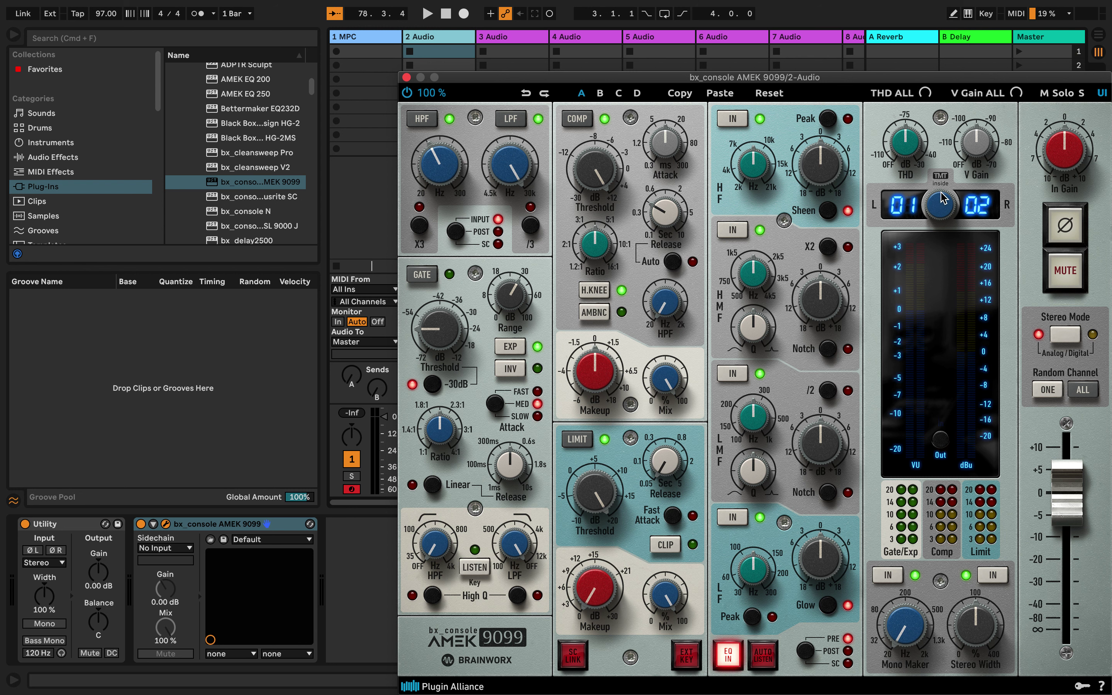
pyautogui.click(1083, 391)
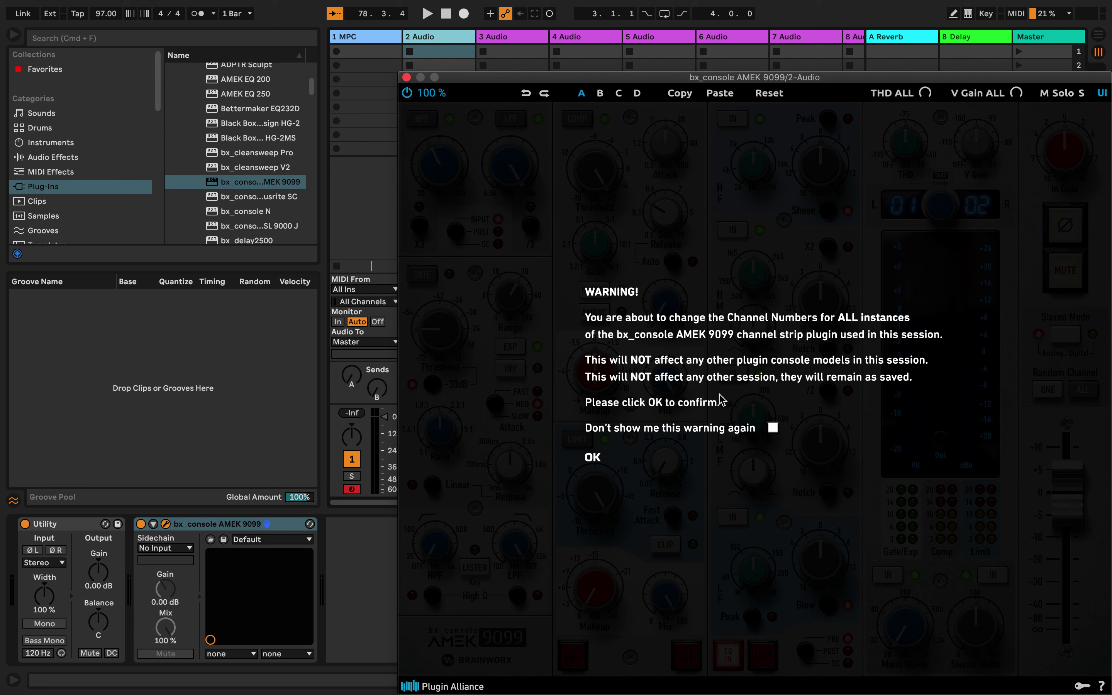
pyautogui.click(592, 458)
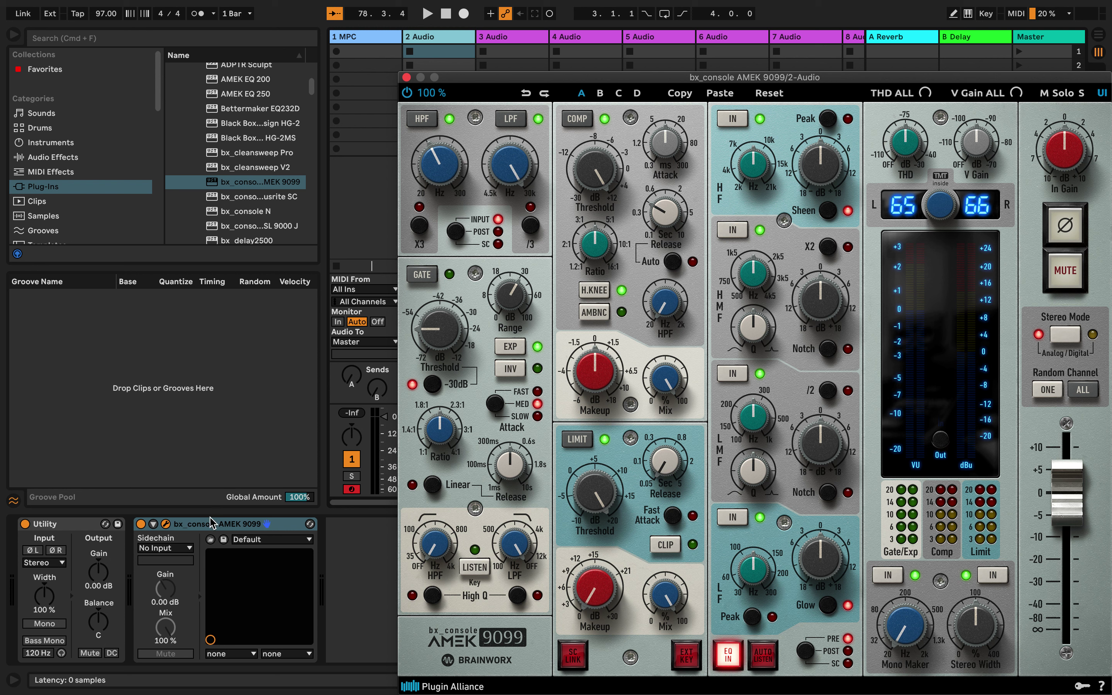
# Step: Check the 3 Audio track's AMEK 9099 channel numbers and set the 4 Audio track's console to channels 56 and 57
pyautogui.click(501, 42)
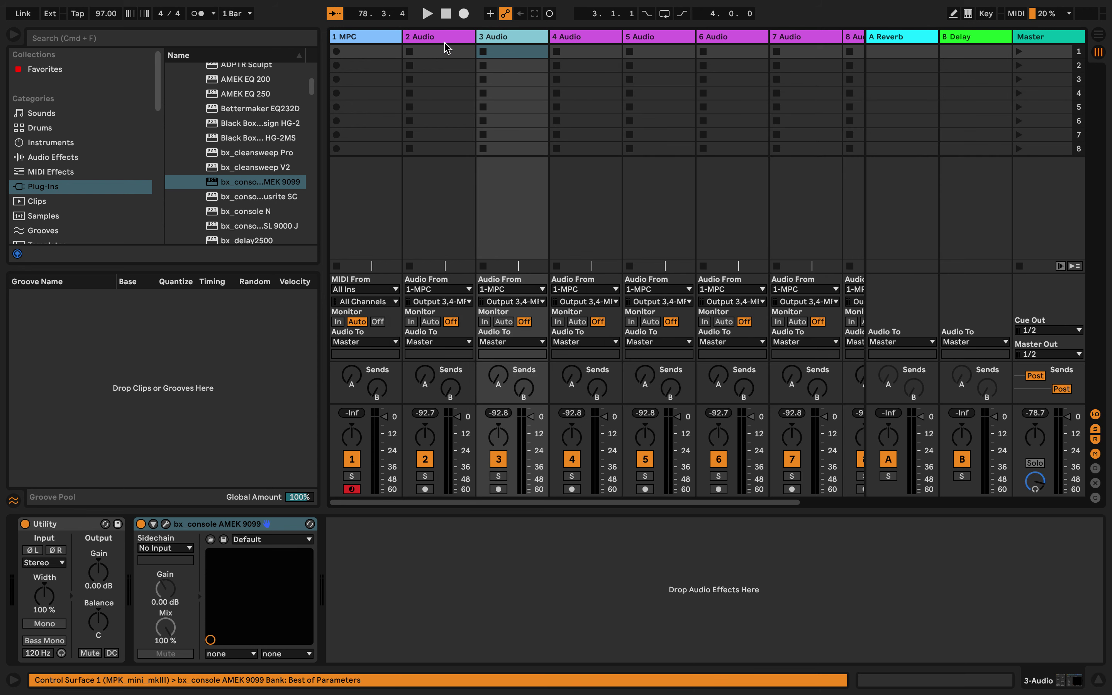
pyautogui.click(166, 524)
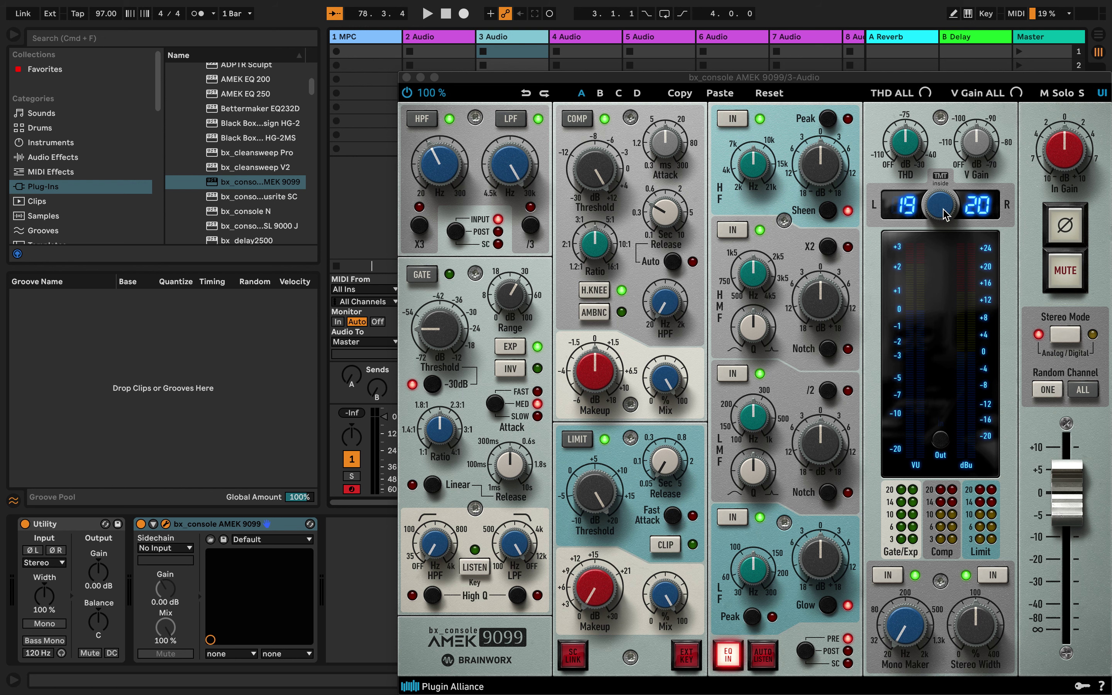
pyautogui.click(577, 37)
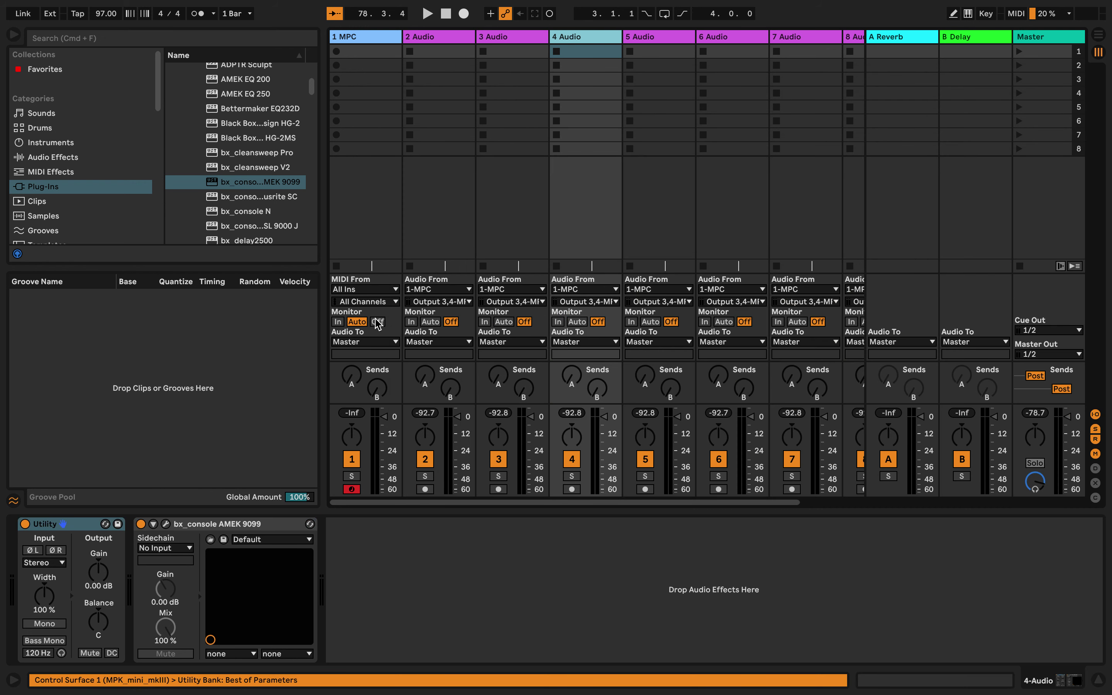
pyautogui.click(166, 524)
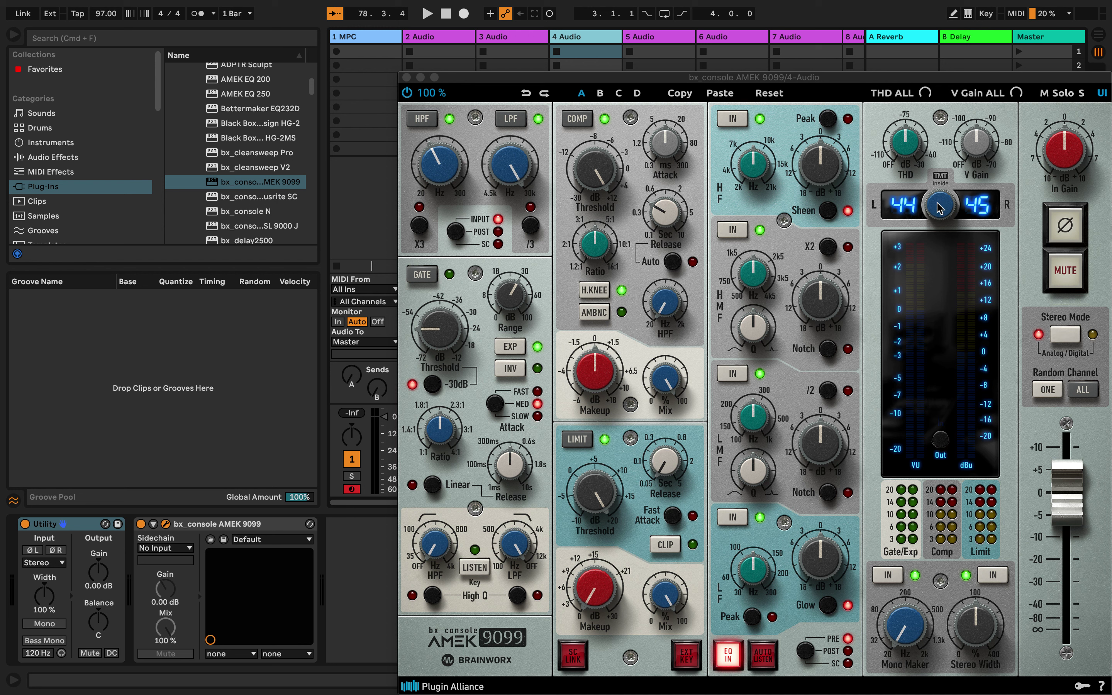
pyautogui.moveTo(940, 209); pyautogui.dragTo(945, 174)
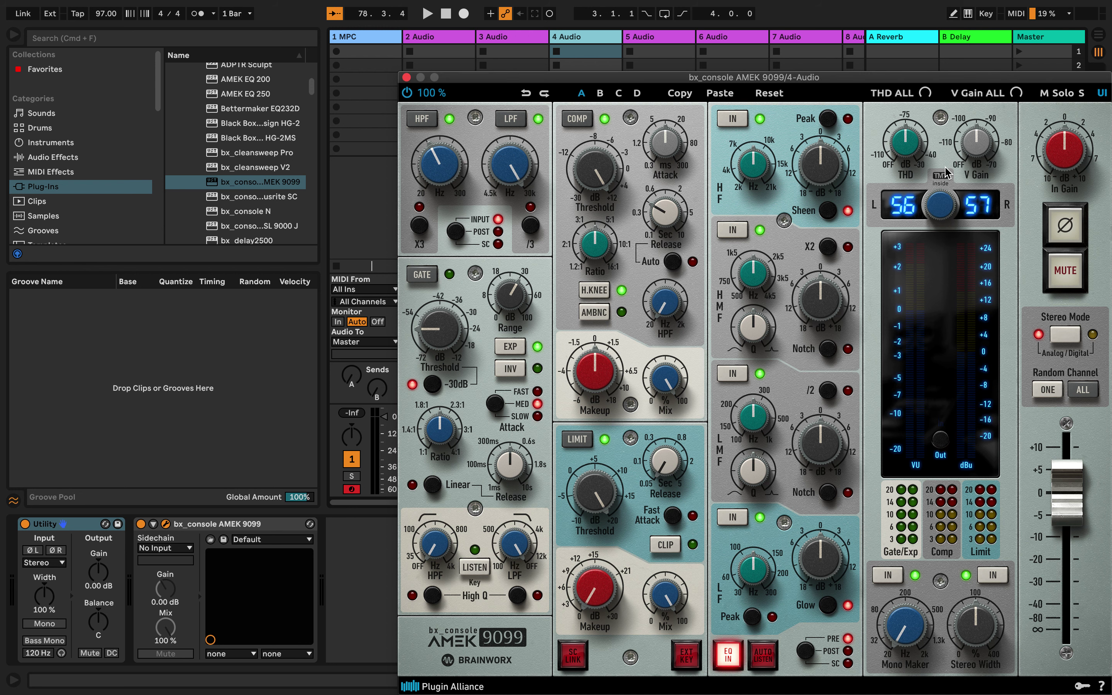
# Step: Look at the 2 Audio track's AMEK 9099 interface again and dismiss its window
pyautogui.click(643, 40)
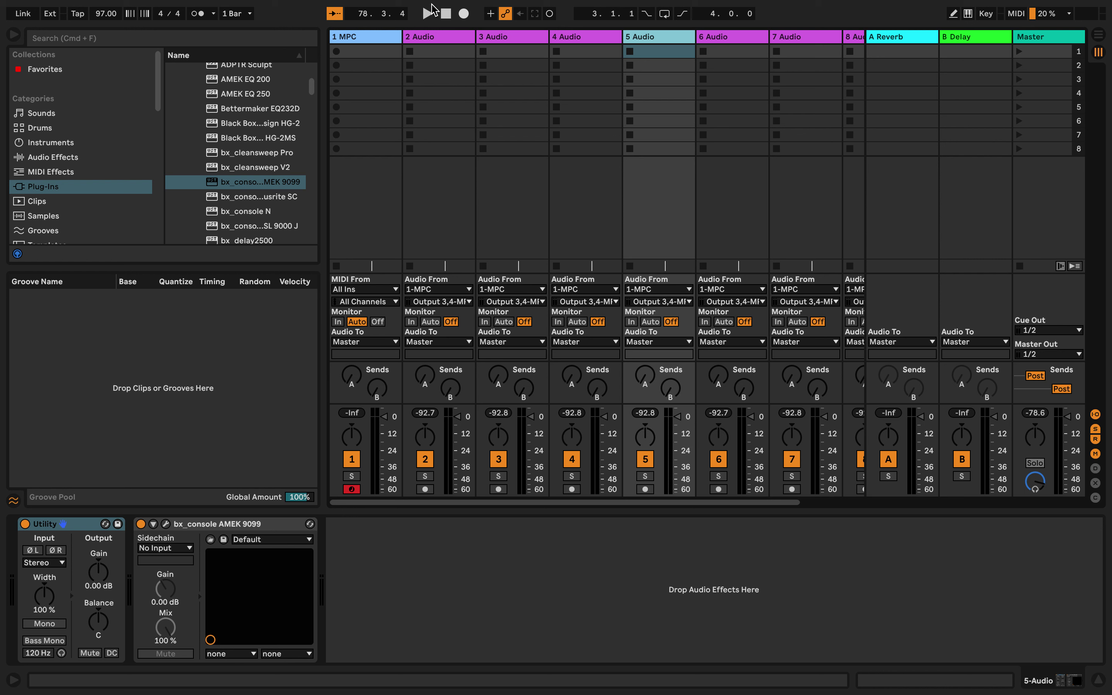
pyautogui.click(429, 49)
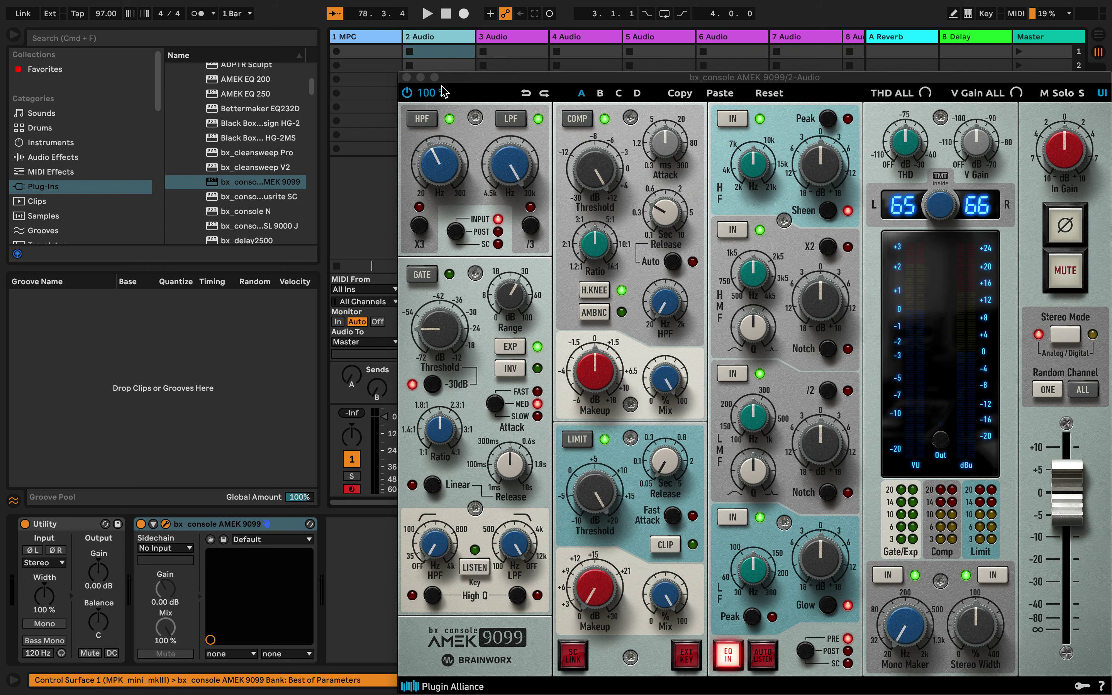
pyautogui.click(407, 77)
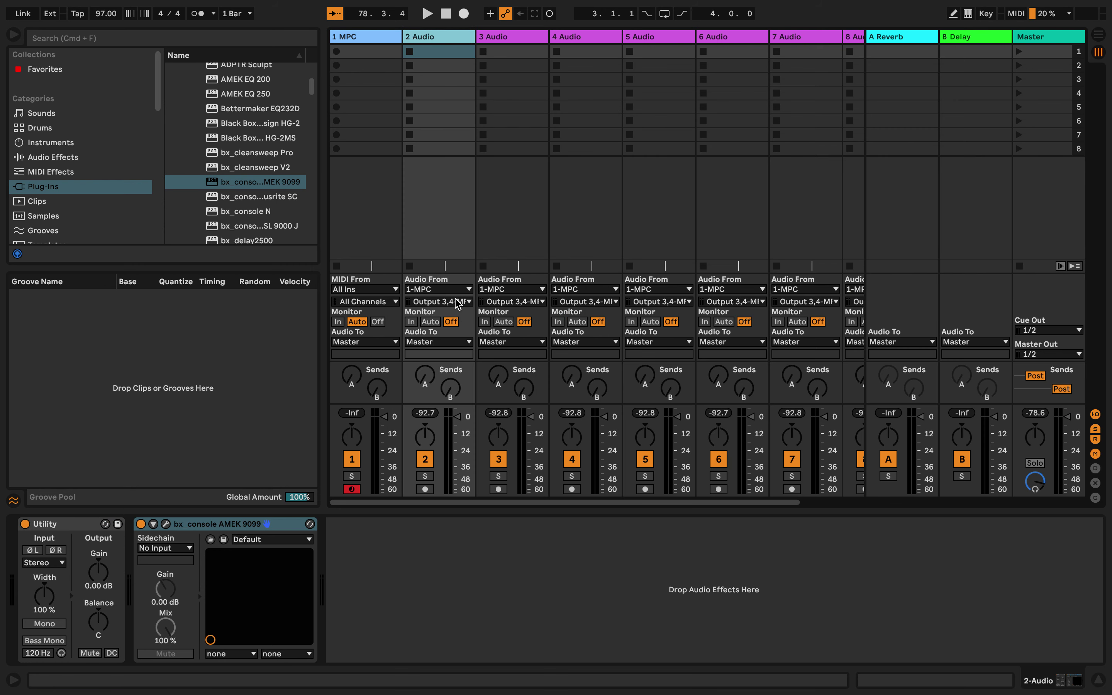
# Step: Set the input channels of 3 Audio to Output 5,6-MPC, 4 Audio to Output 7,8-MPC and 5 Audio to Output 9,10-MPC
pyautogui.click(509, 302)
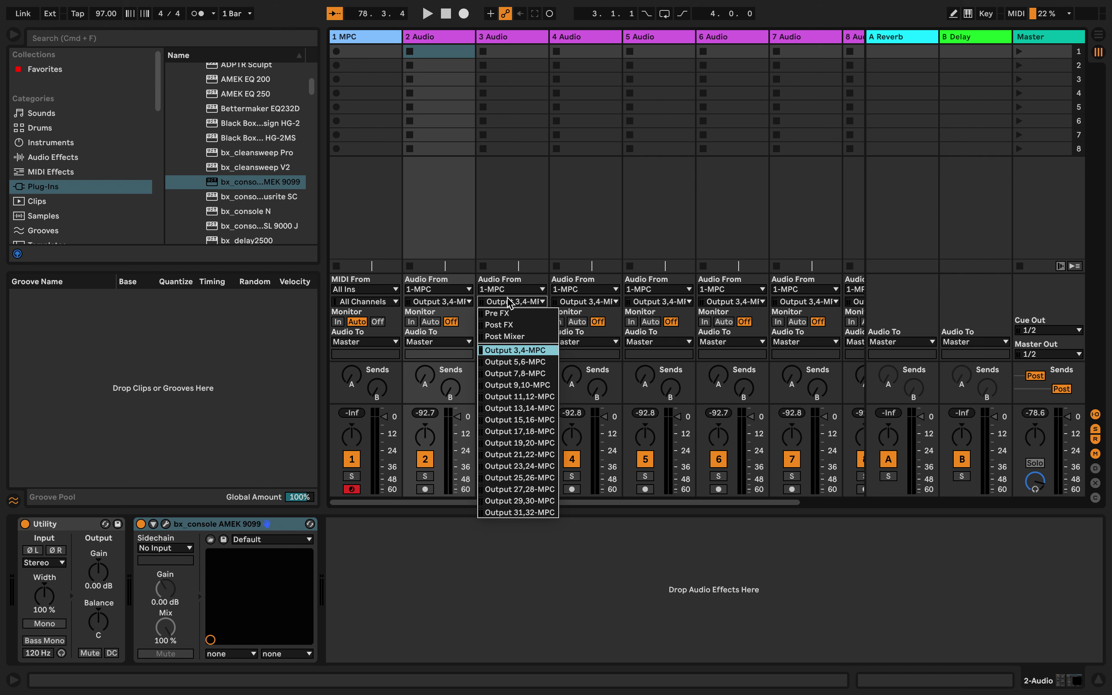
pyautogui.click(510, 362)
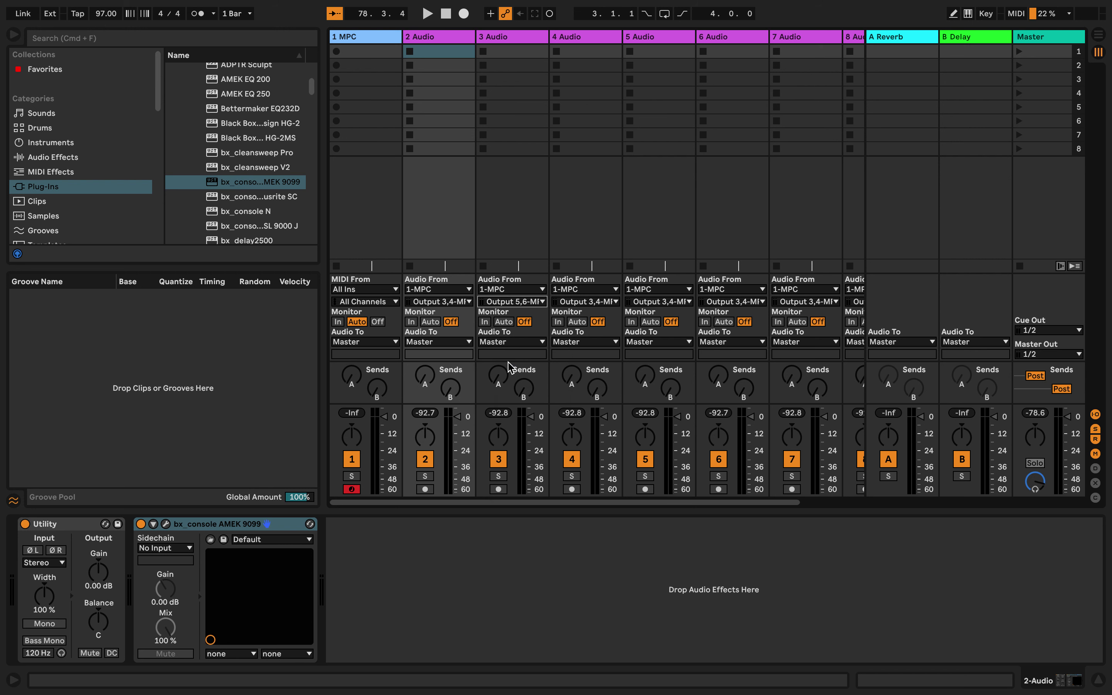
pyautogui.click(595, 302)
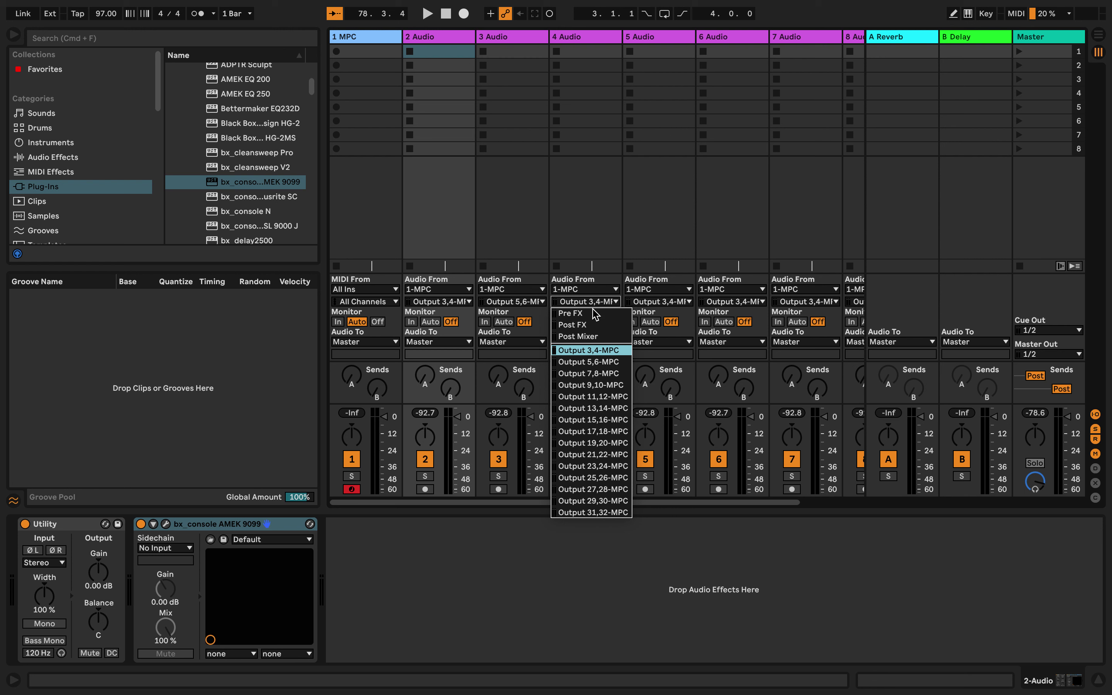
pyautogui.click(593, 374)
pyautogui.click(667, 302)
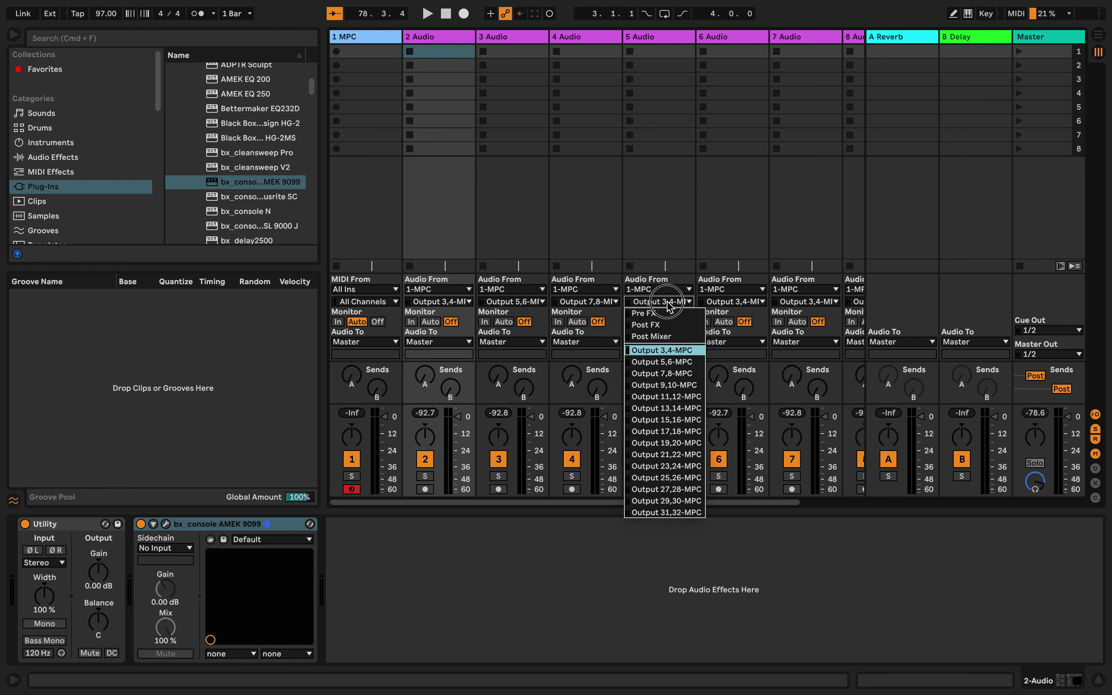
pyautogui.click(678, 385)
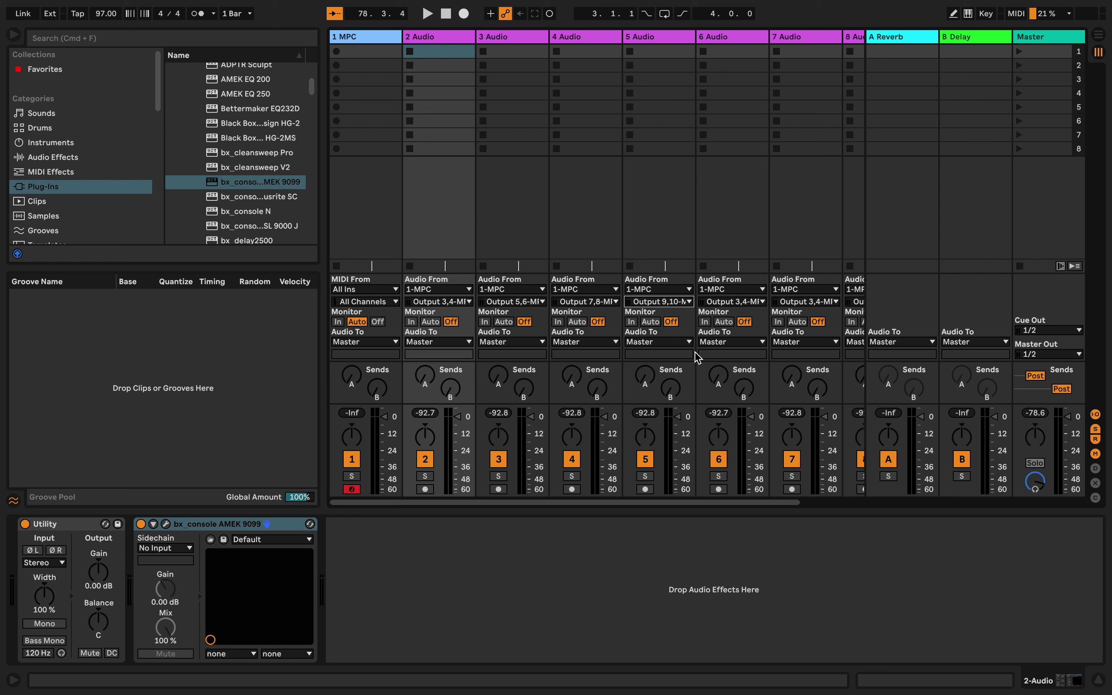
# Step: Set the input channels of 6 Audio to Output 11,12-MPC, 7 Audio to Output 13,14-MPC and 8 Audio to Output 15,16-MPC
pyautogui.click(746, 302)
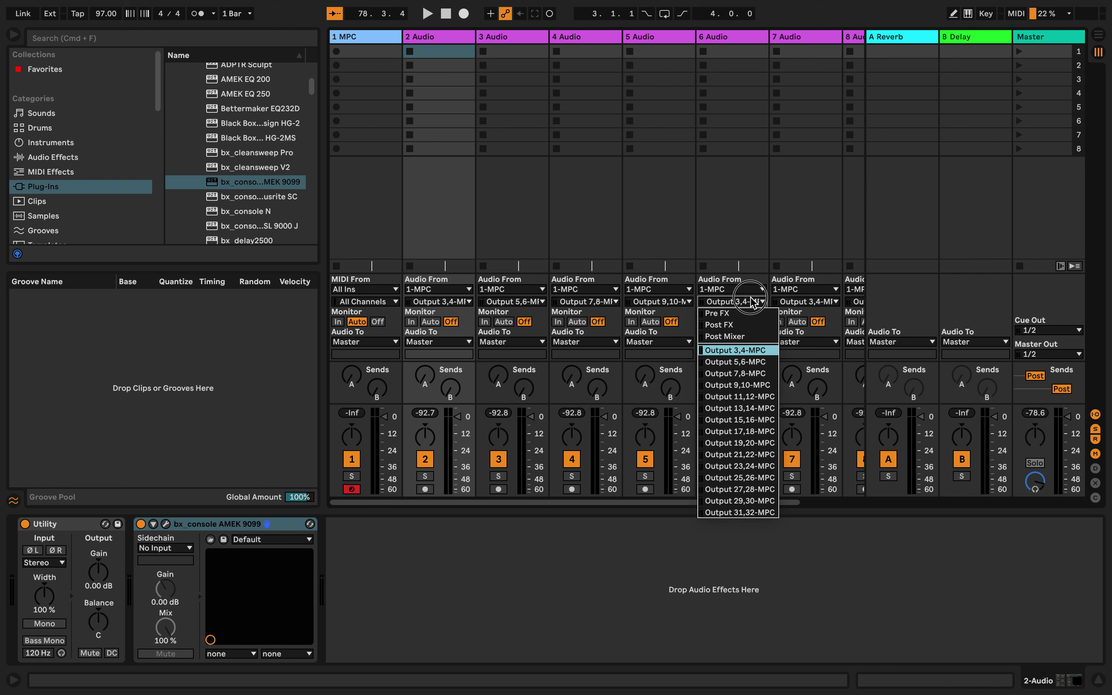
pyautogui.click(750, 398)
pyautogui.click(822, 300)
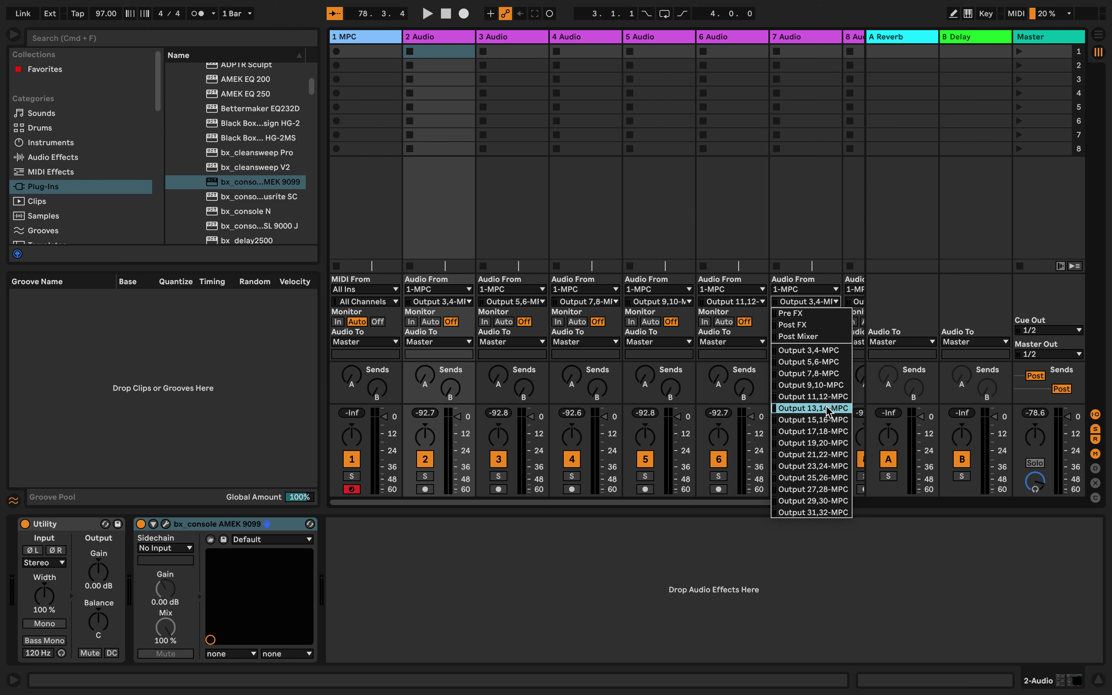
pyautogui.click(827, 408)
pyautogui.hscroll(3, 774, 331)
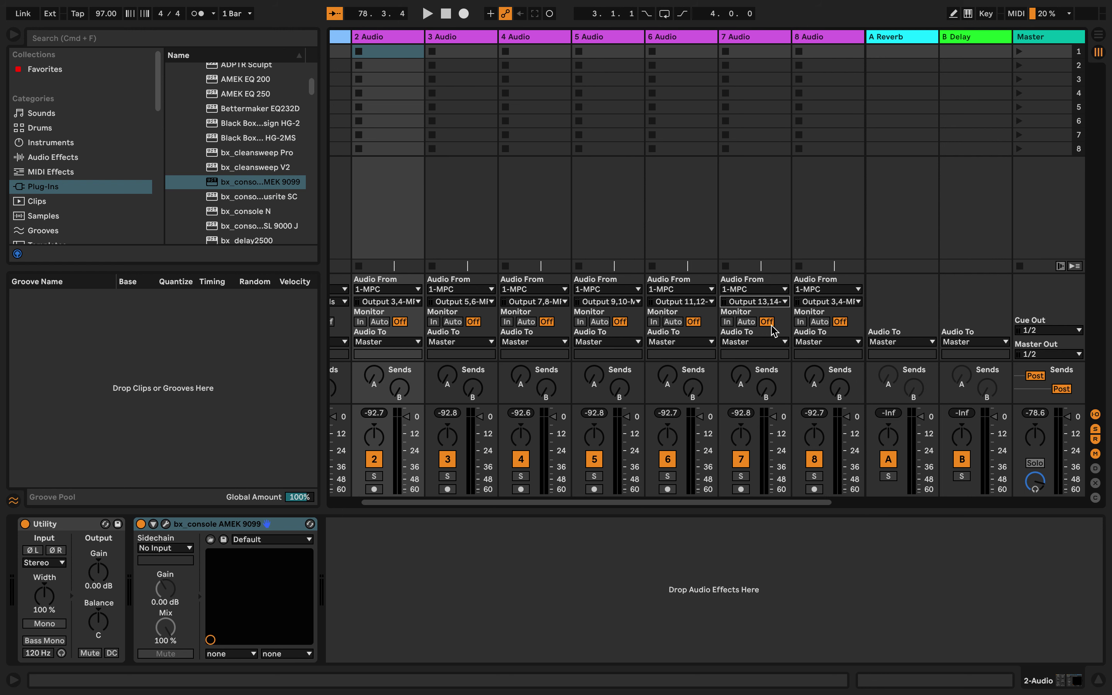
pyautogui.hscroll(2, 773, 331)
pyautogui.click(777, 301)
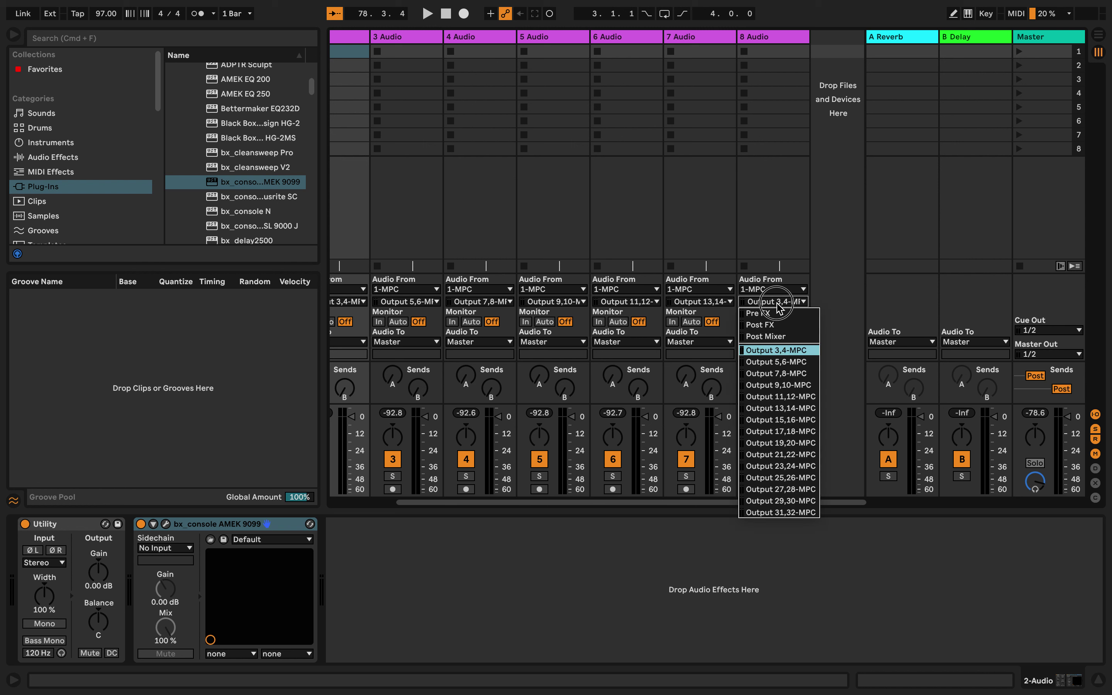
pyautogui.click(800, 419)
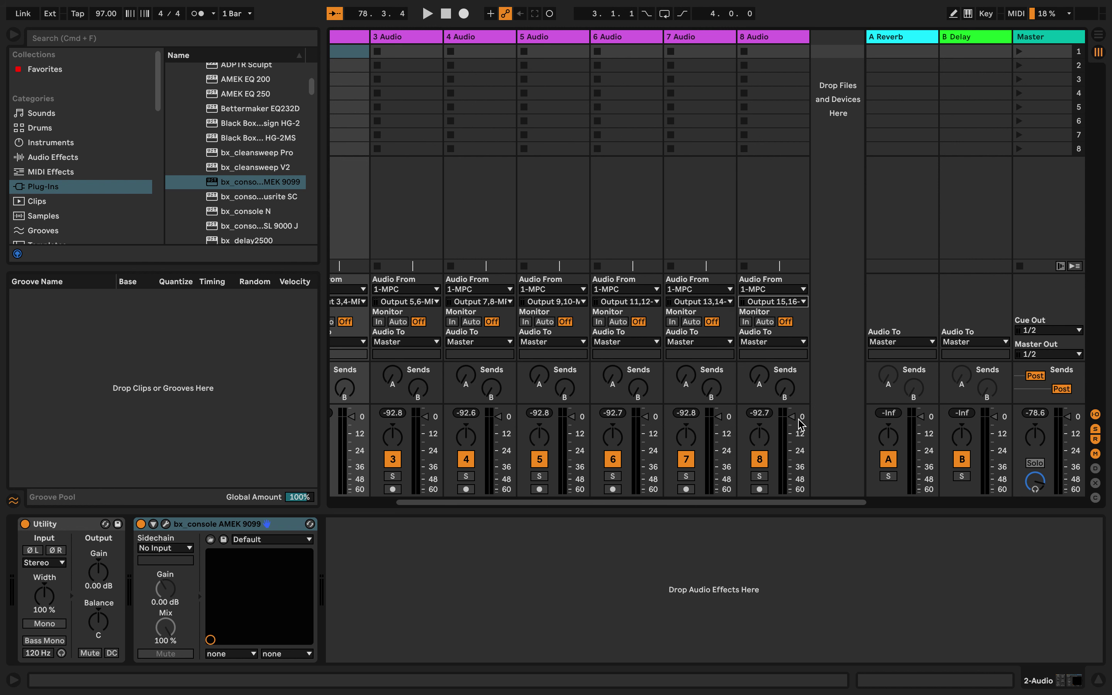
# Step: Set monitoring to In on every audio track from 2 Audio through 8 Audio
pyautogui.hscroll(-3, 742, 285)
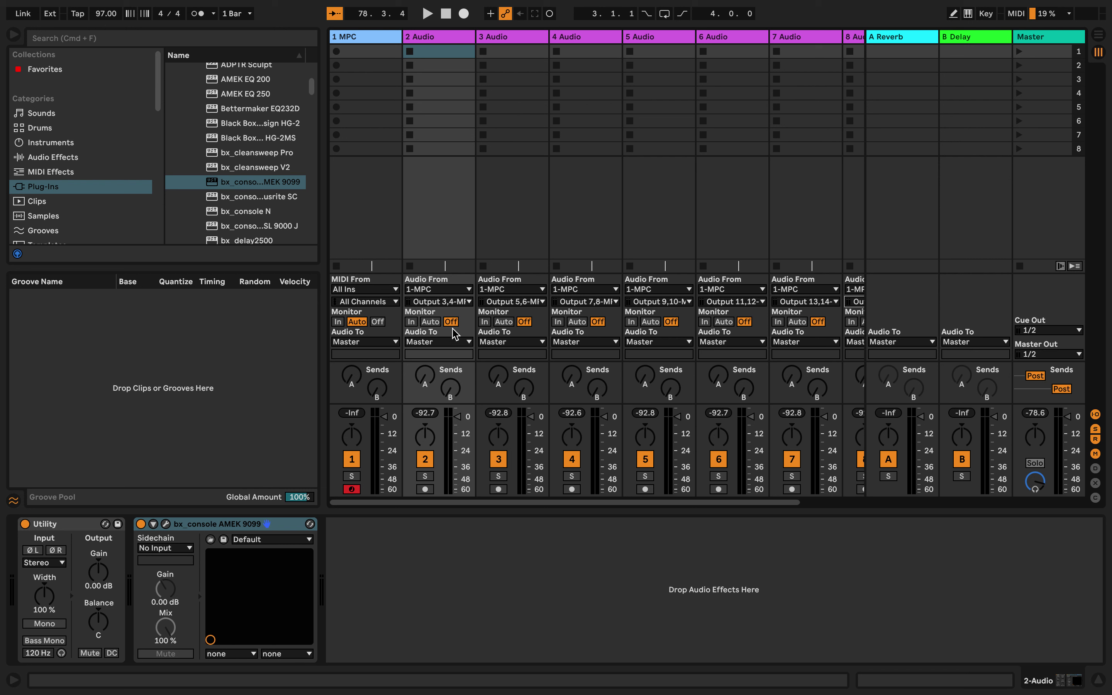
pyautogui.click(412, 322)
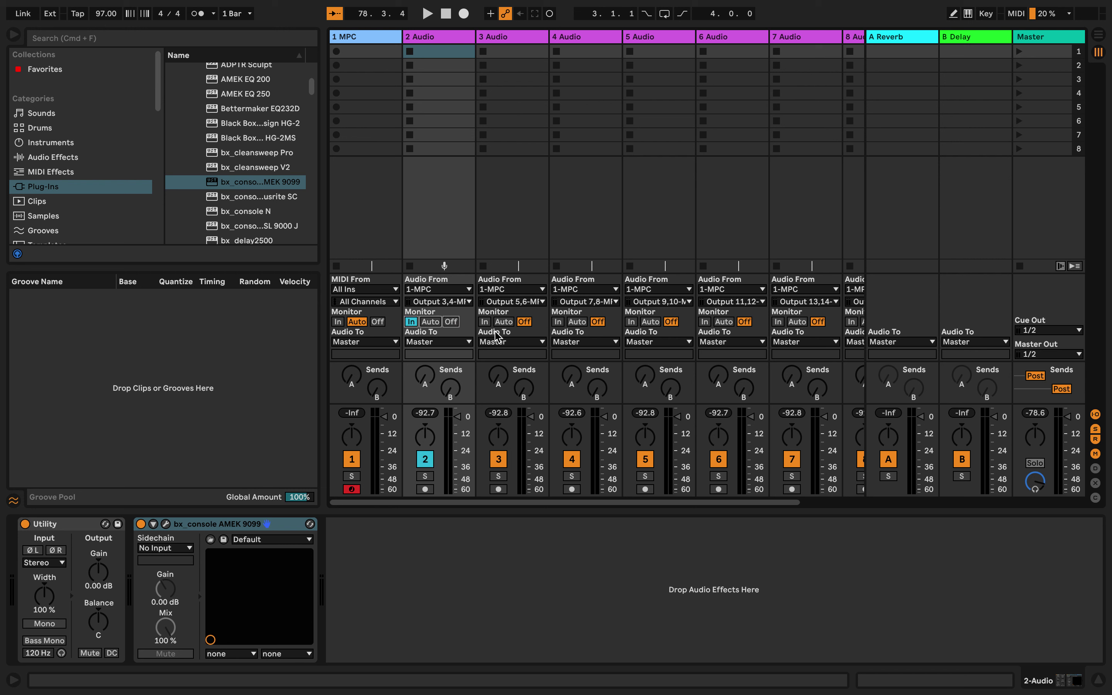
pyautogui.click(485, 321)
pyautogui.click(556, 323)
pyautogui.click(632, 322)
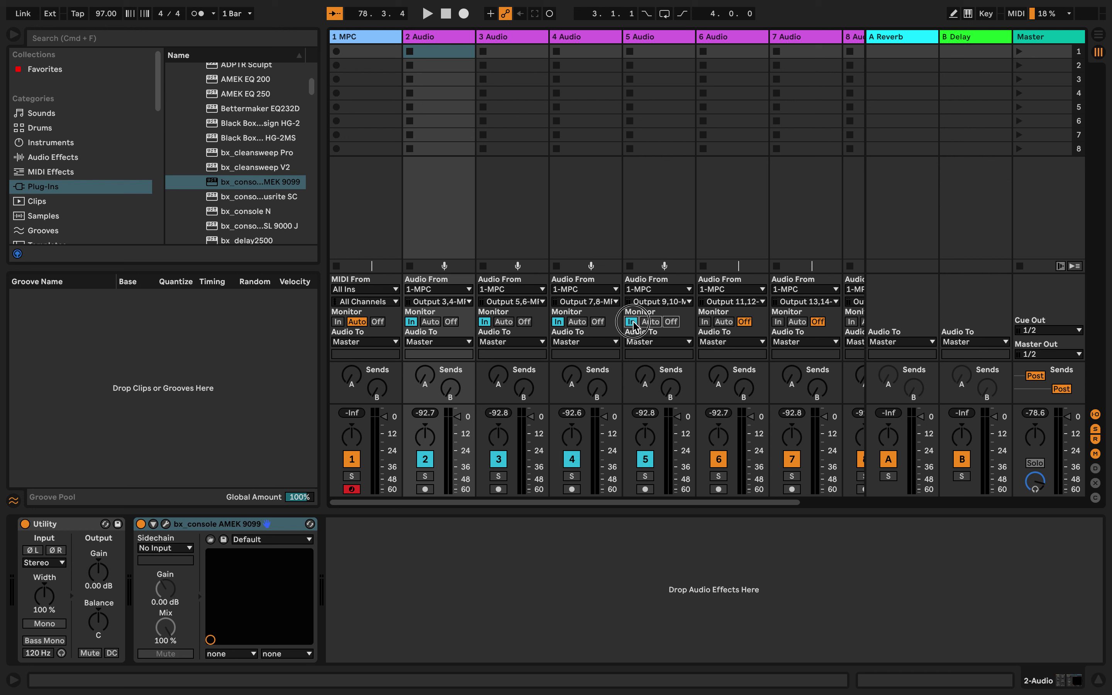
pyautogui.click(704, 322)
pyautogui.click(779, 322)
pyautogui.click(851, 324)
pyautogui.hscroll(5, 851, 326)
pyautogui.hscroll(-5, 851, 326)
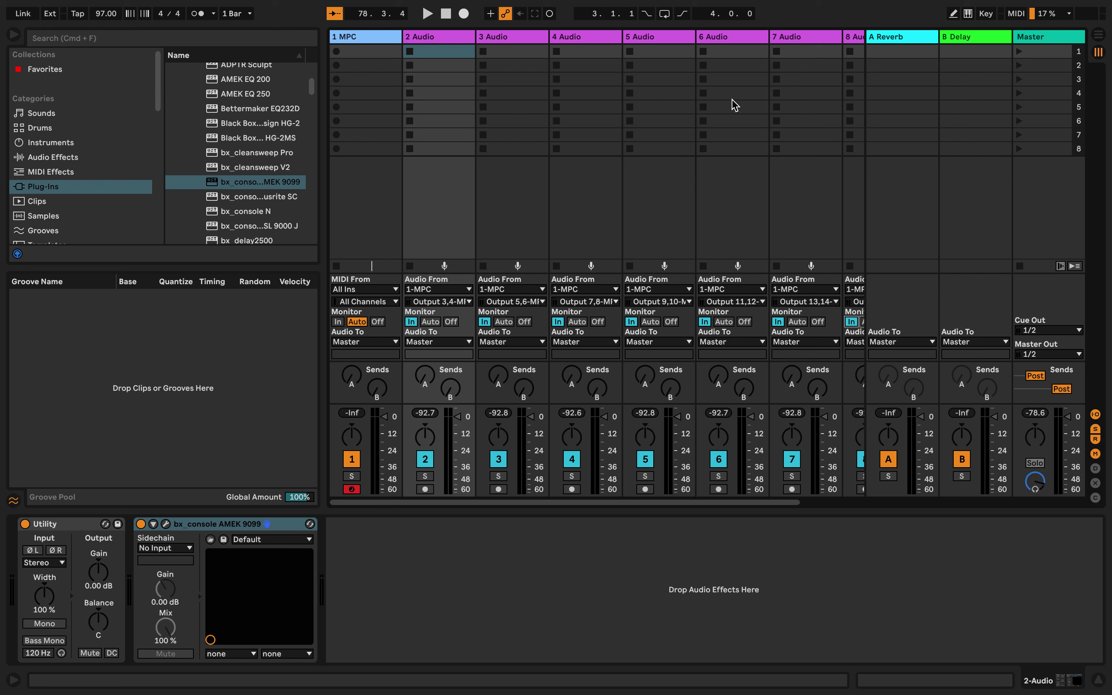
# Step: Narrow tracks 2 Audio through 8 Audio together so that all of them fit in the session view
pyautogui.click(464, 36)
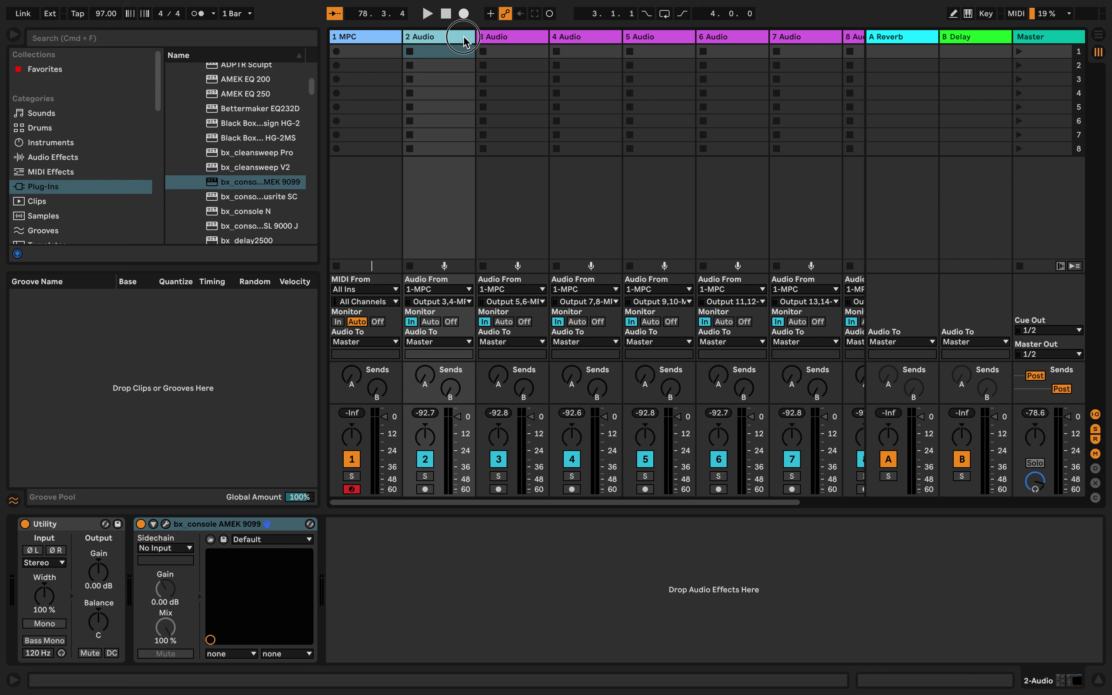
pyautogui.hscroll(3, 491, 43)
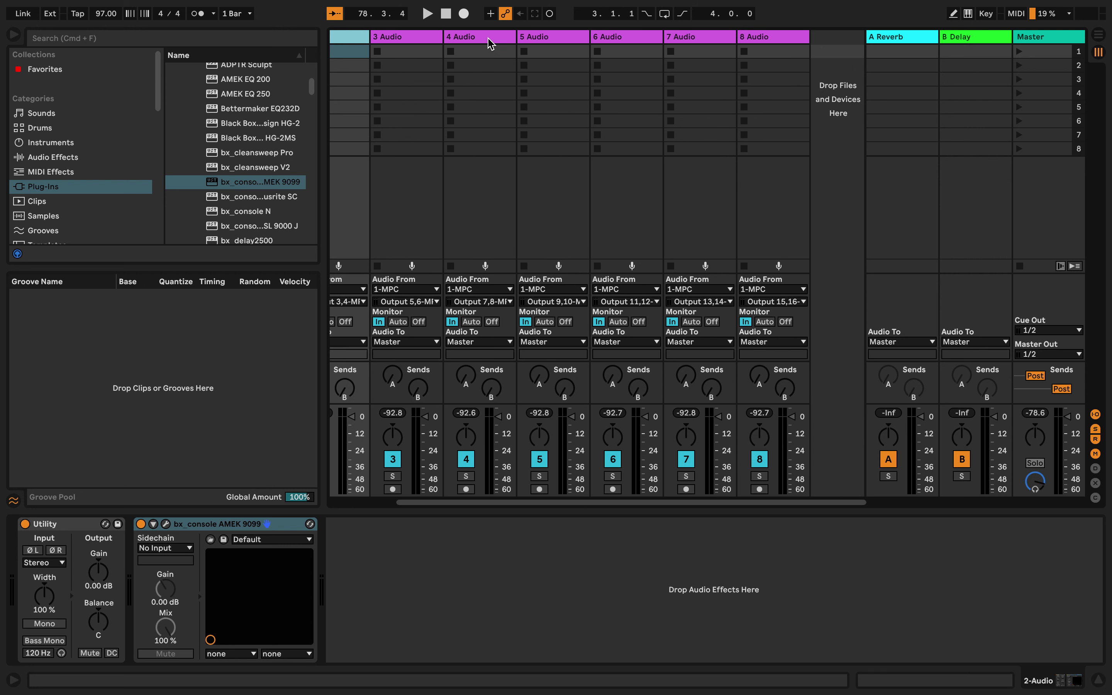
pyautogui.keyDown('shift'); pyautogui.click(766, 39); pyautogui.keyUp('shift')
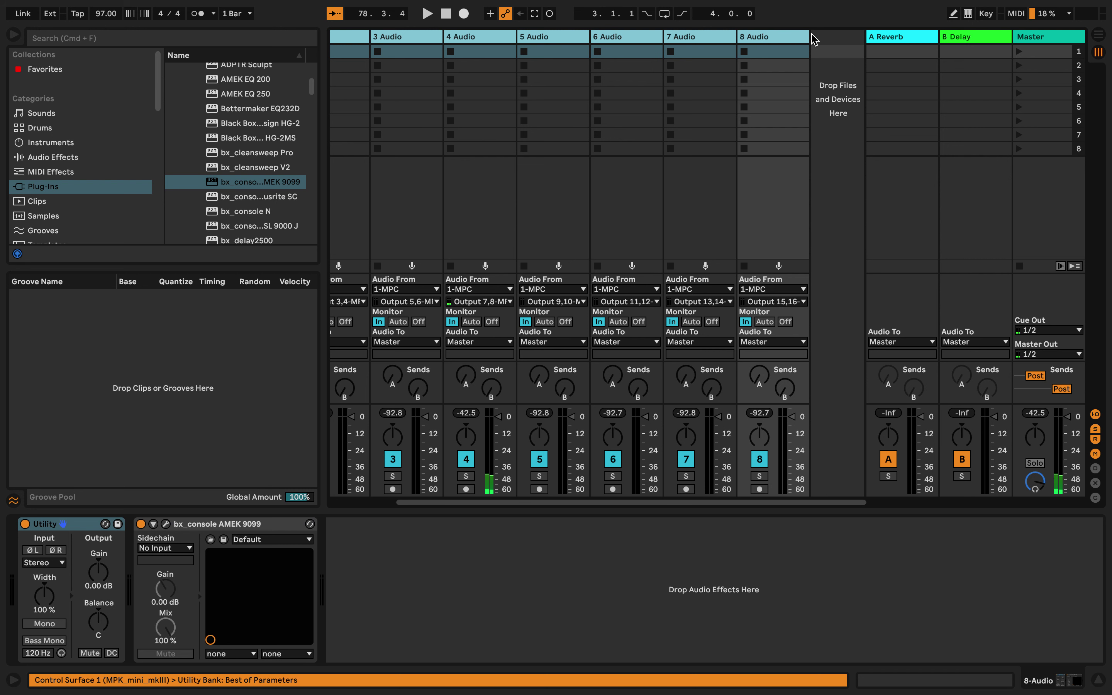
pyautogui.moveTo(804, 41)
pyautogui.mouseDown()
pyautogui.moveTo(769, 37)
pyautogui.moveTo(790, 51)
pyautogui.mouseUp()
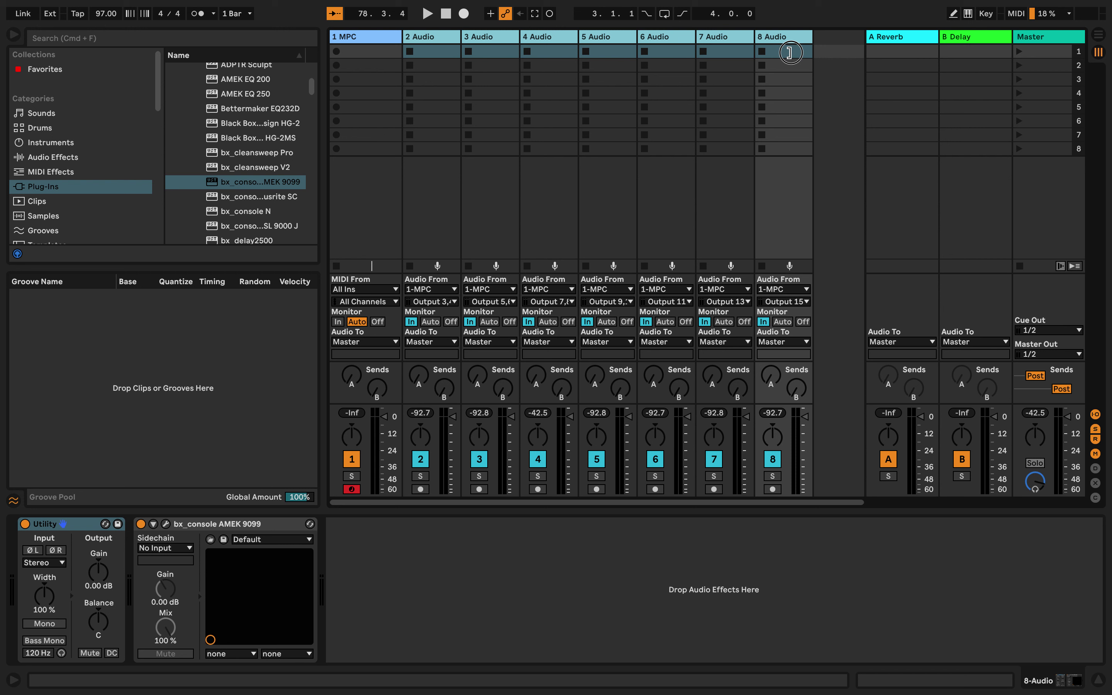
pyautogui.press('super+z')
pyautogui.press('super+shift+z')
pyautogui.press('super+z')
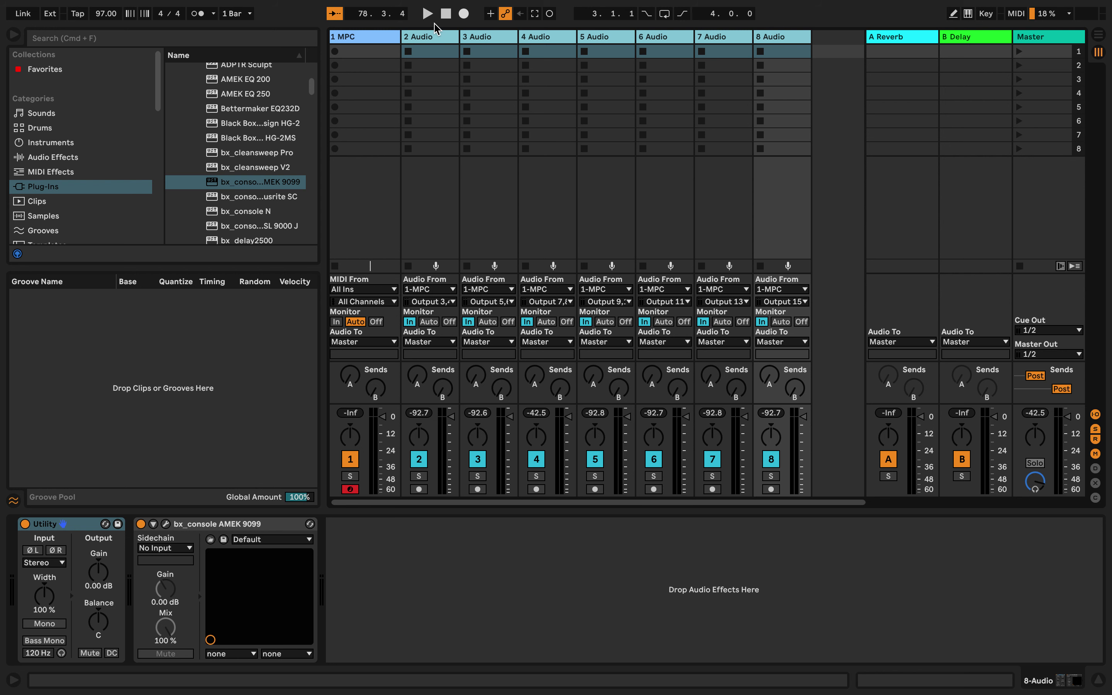
# Step: Look at the AMEK 9099 interface of the 3 Audio track, dismiss it and play the project to check the track levels
pyautogui.click(423, 37)
pyautogui.click(484, 41)
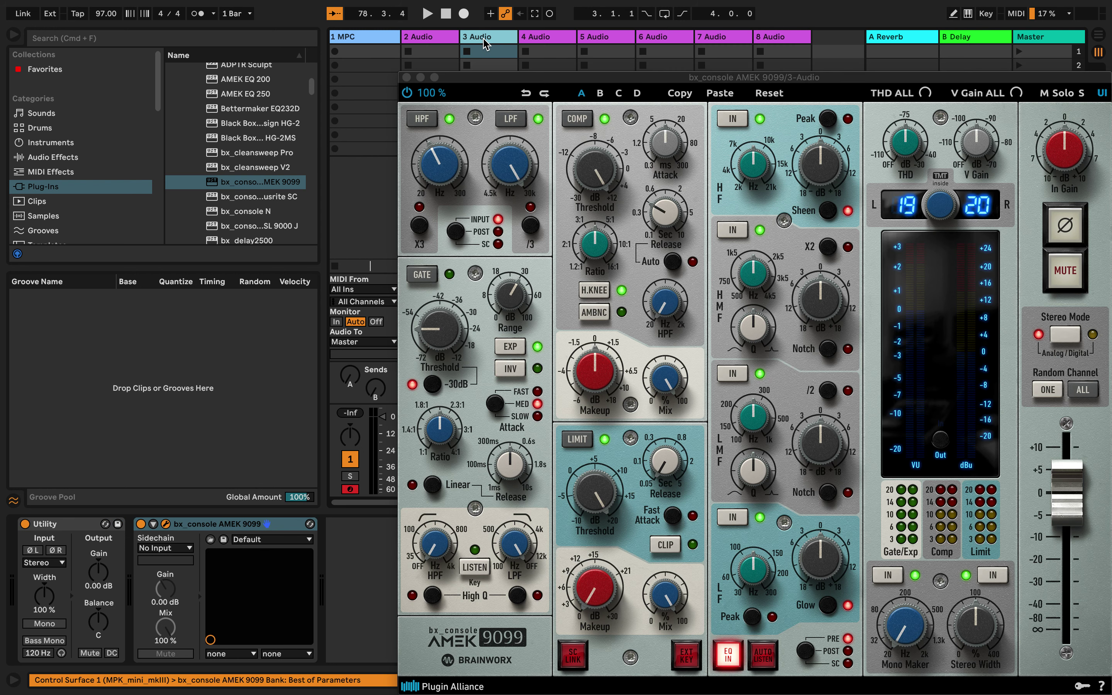
pyautogui.click(406, 77)
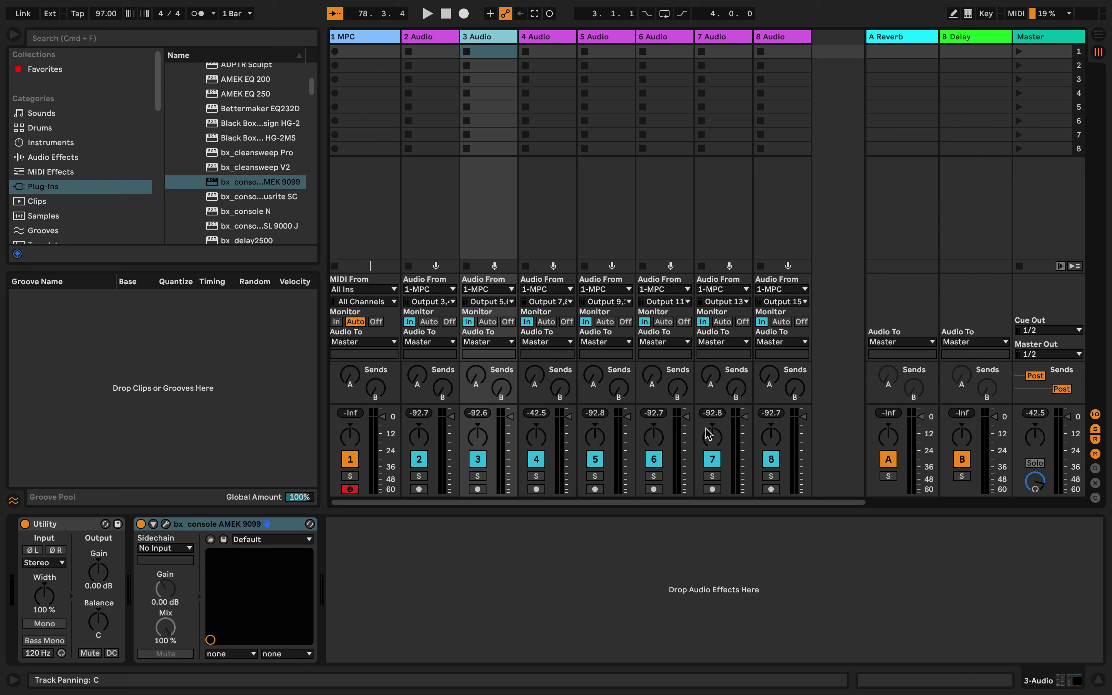
pyautogui.press('space')
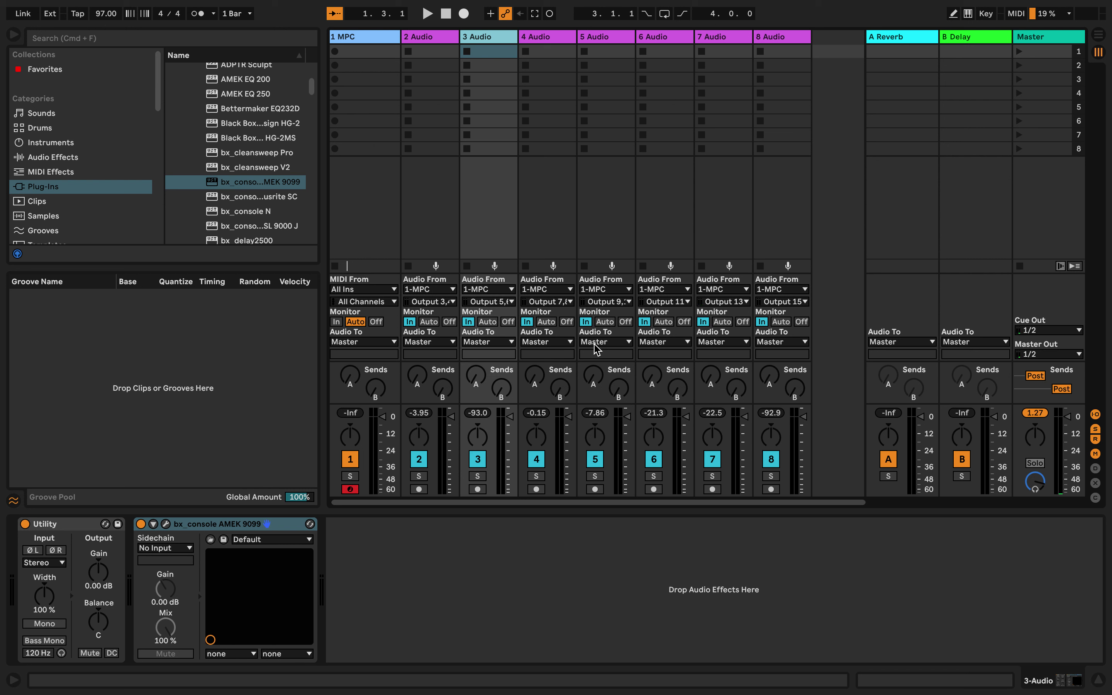
# Step: Try lowering the volume of 2 Audio and 4 Audio around playback, and reset 2 Audio, 3 Audio and 4 Audio to 0 dB
pyautogui.click(455, 420)
pyautogui.moveTo(451, 416); pyautogui.dragTo(455, 429)
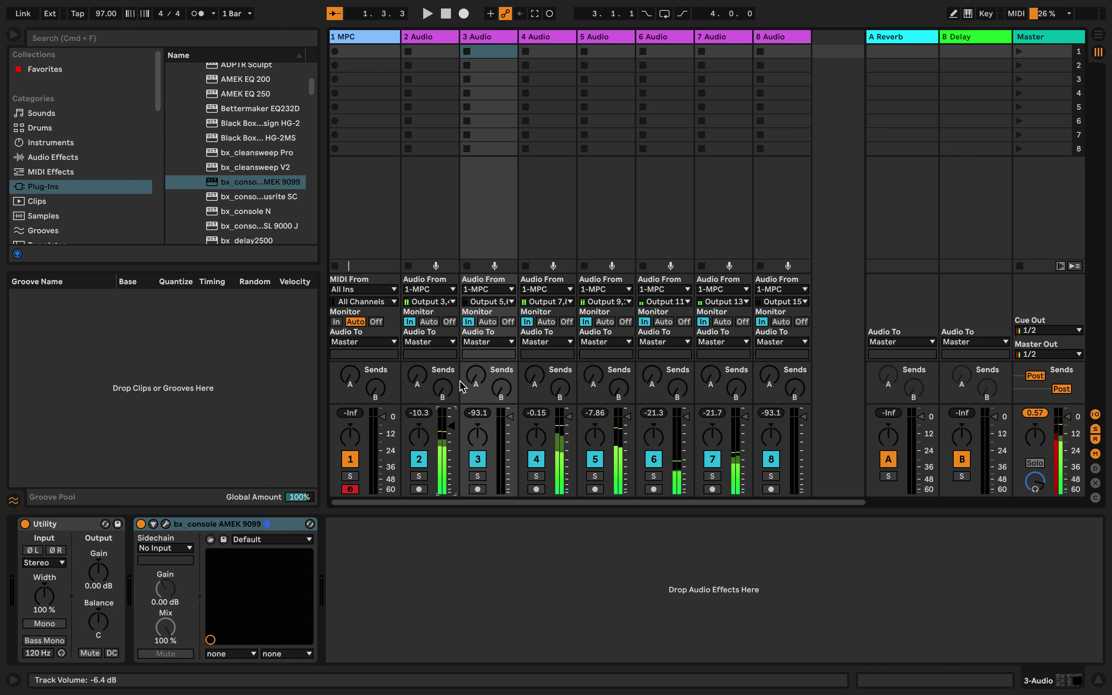
pyautogui.press('space')
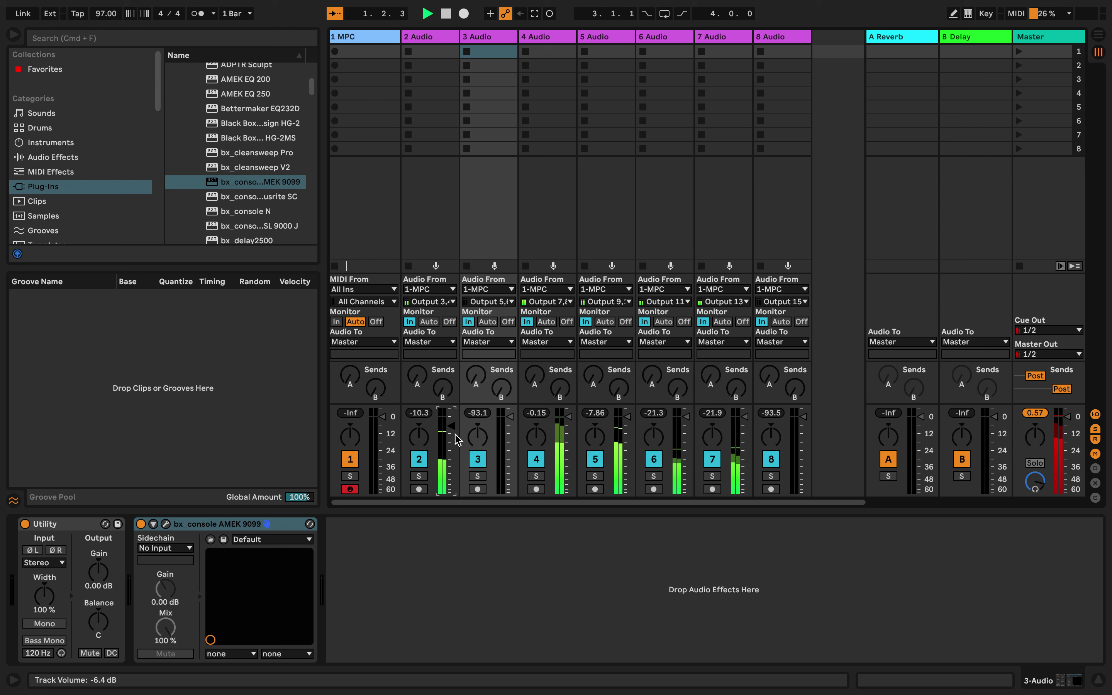
pyautogui.moveTo(451, 425); pyautogui.dragTo(458, 503)
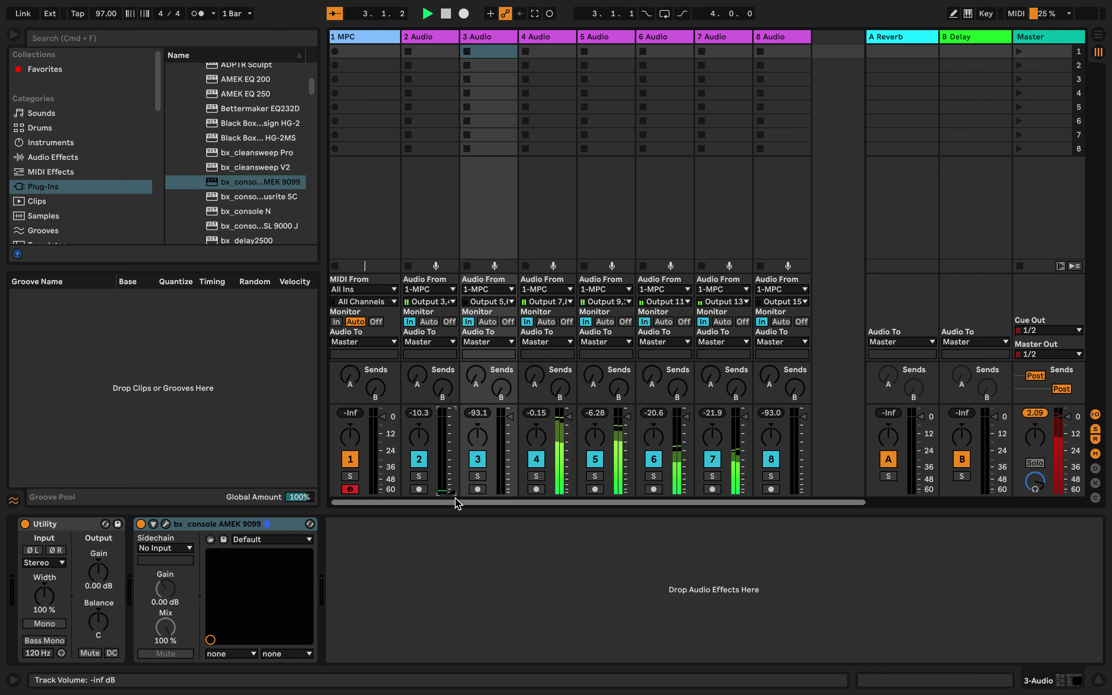
pyautogui.moveTo(557, 411); pyautogui.dragTo(573, 481)
pyautogui.doubleClick(573, 482)
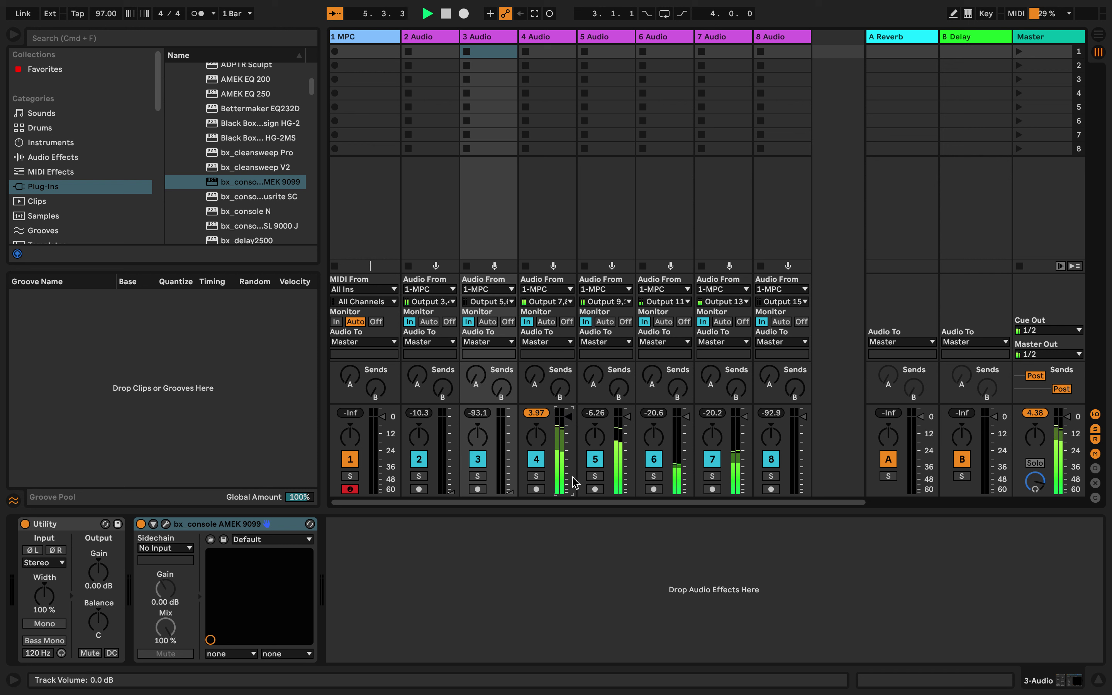
pyautogui.doubleClick(510, 492)
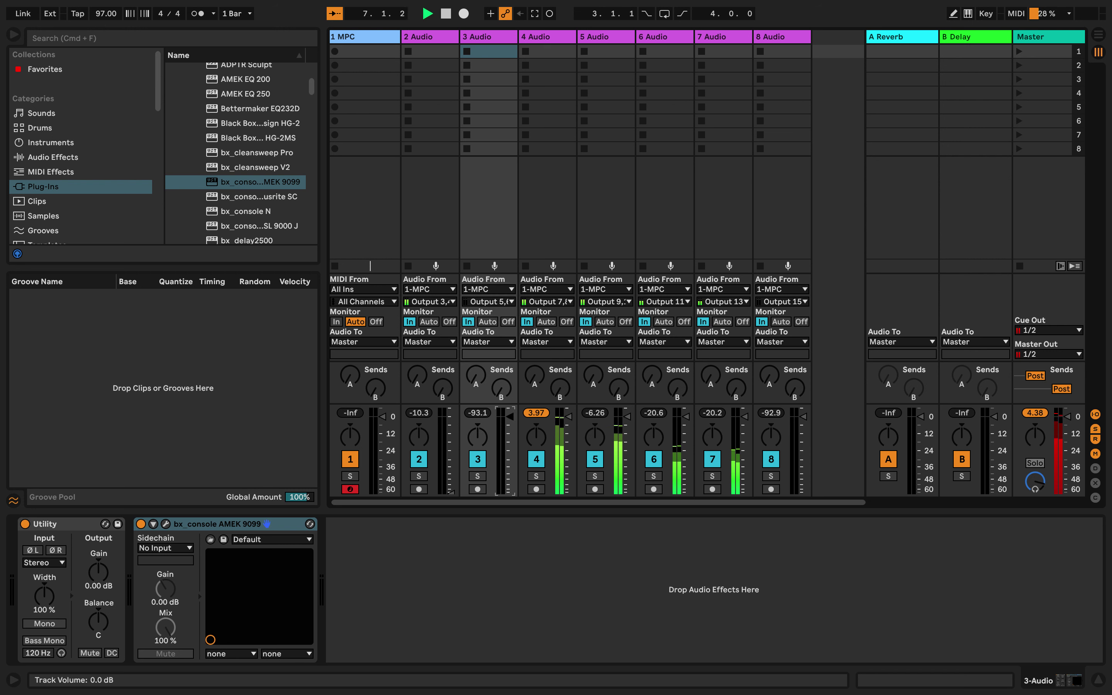
pyautogui.doubleClick(454, 493)
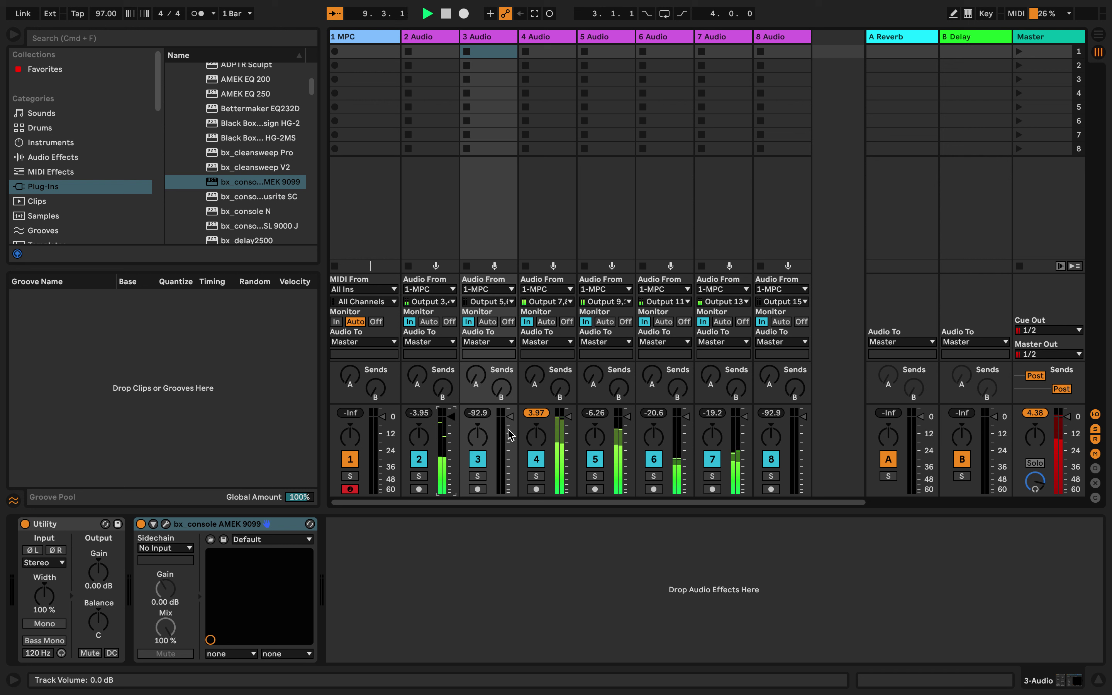
# Step: Replay the project from the start to check whether each audio track receives signal
pyautogui.press('space')
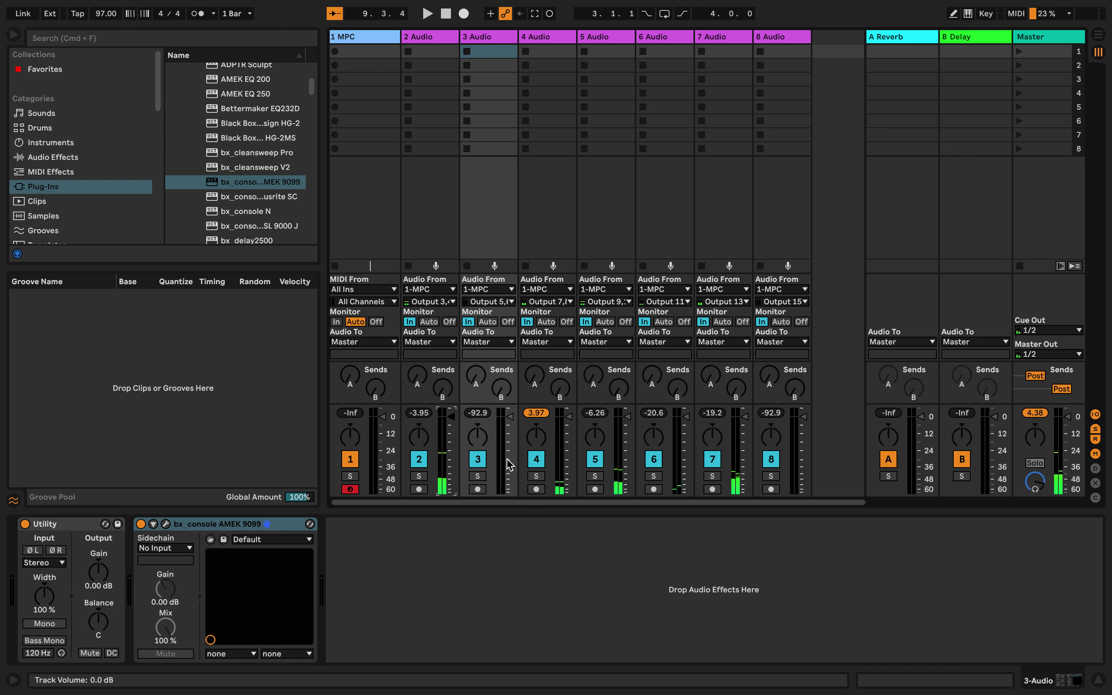
pyautogui.press('space')
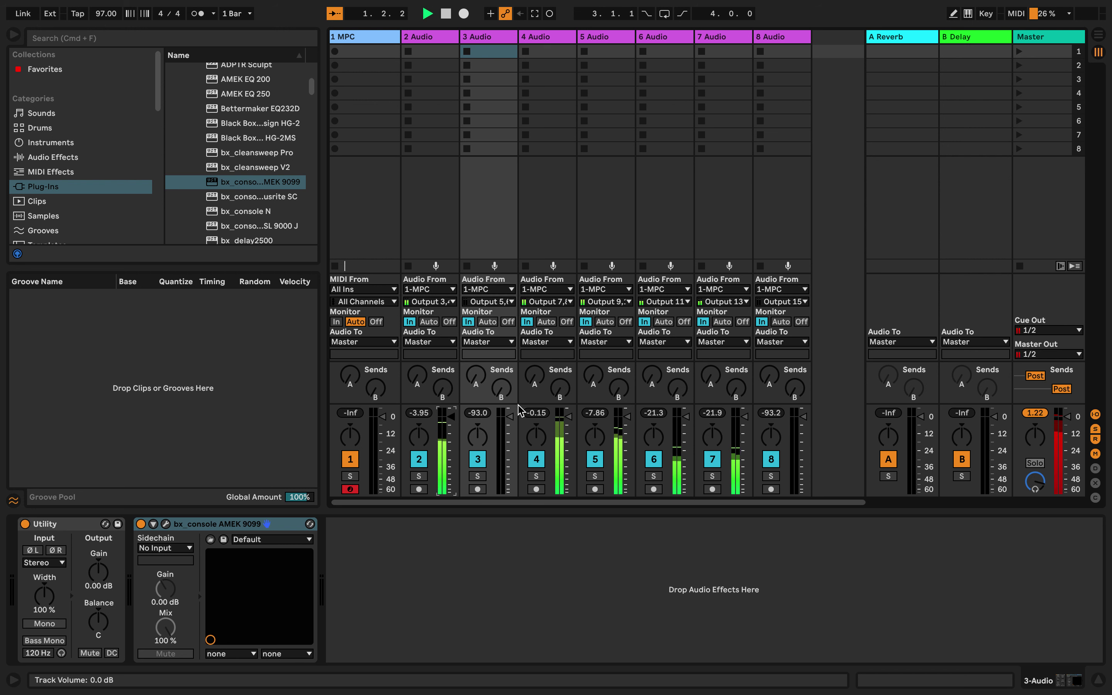
pyautogui.press('space')
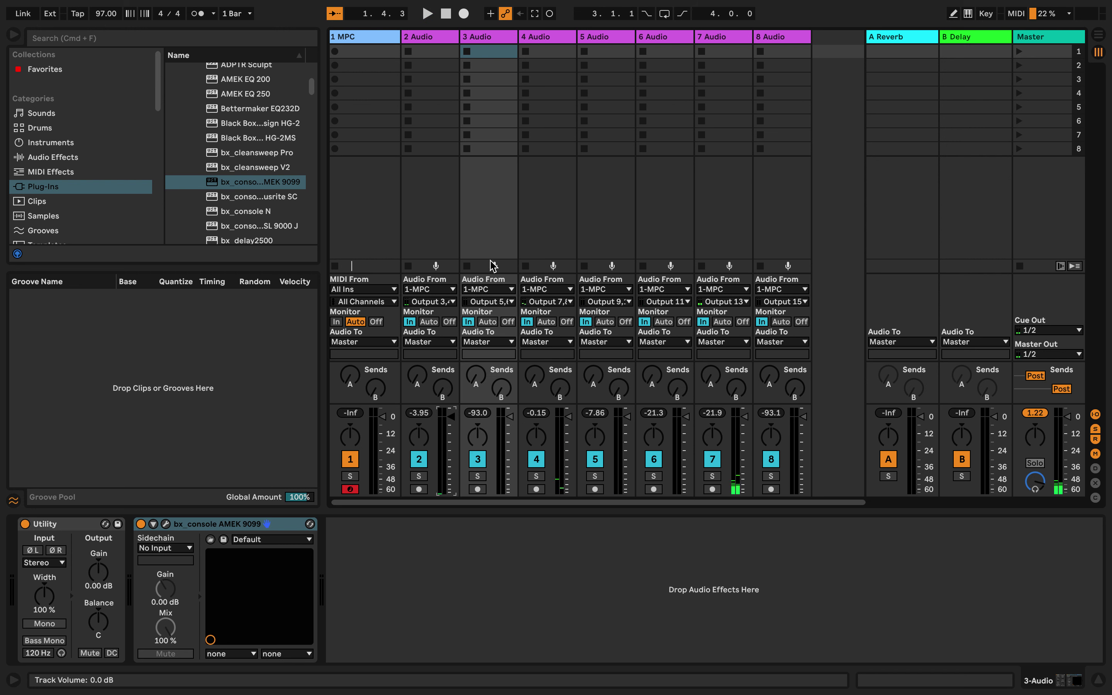
# Step: In the MPC plug-in, set the SNARE track's output to stereo Out 5,6 and play the project to check the routing
pyautogui.click(390, 44)
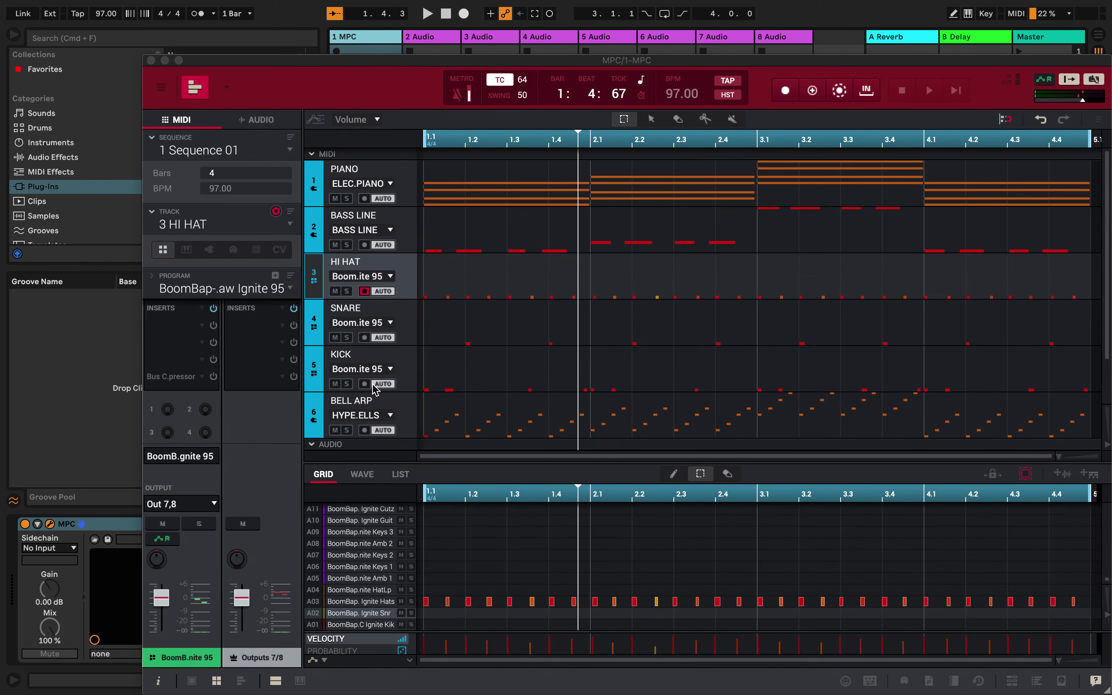
pyautogui.click(402, 315)
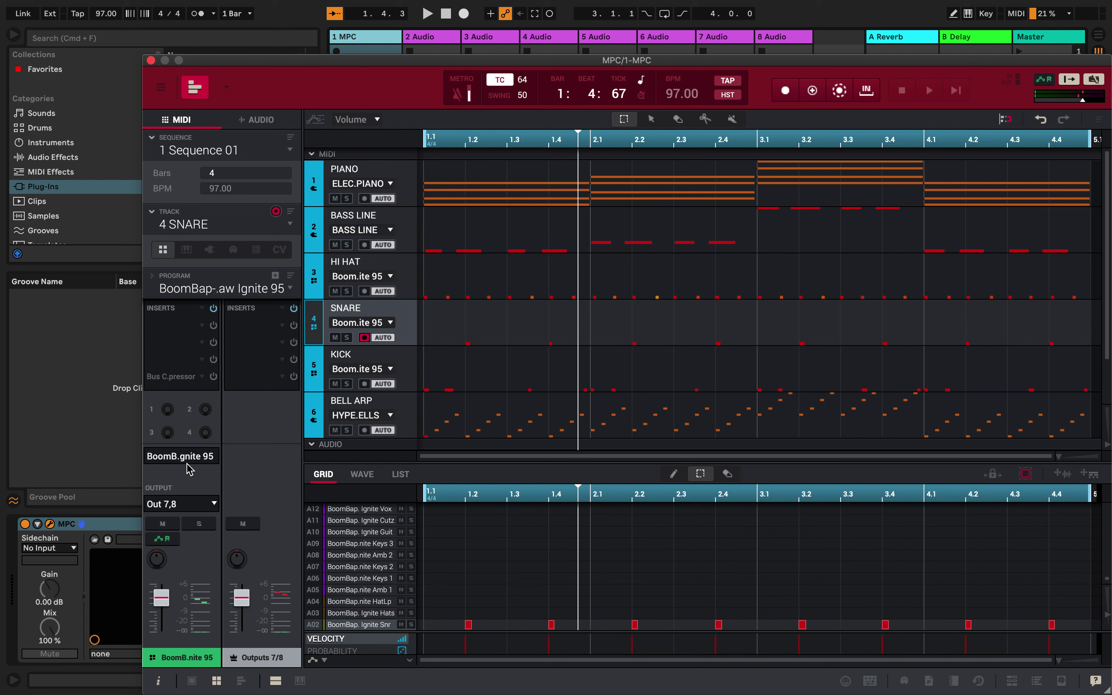
pyautogui.click(179, 504)
pyautogui.click(211, 498)
pyautogui.moveTo(207, 543)
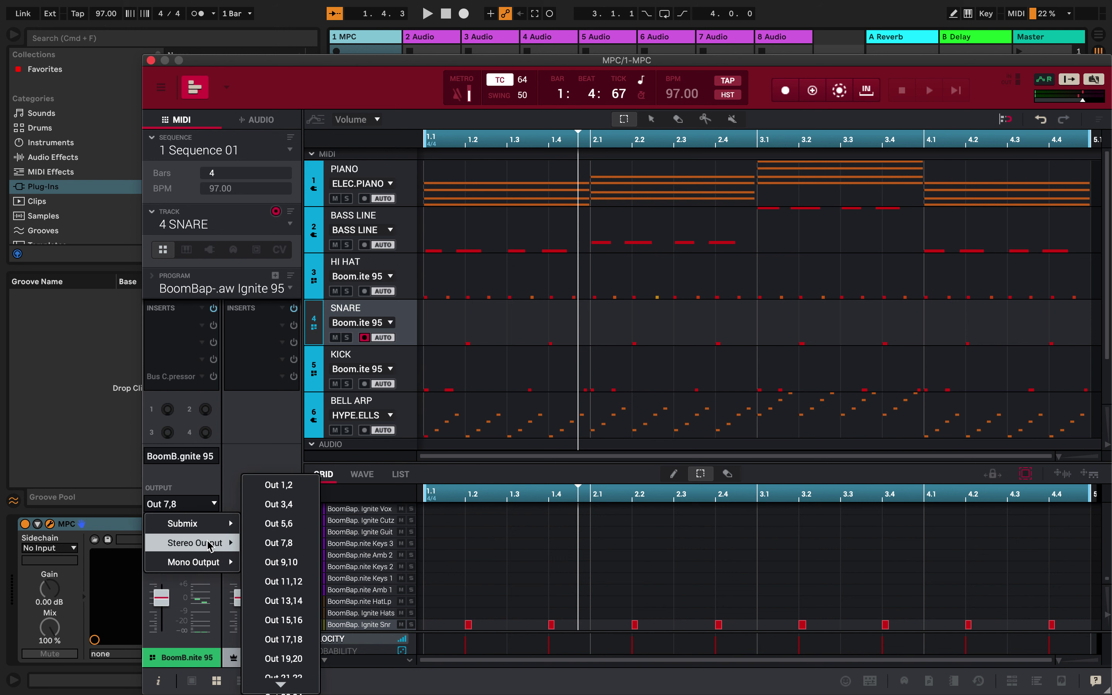
pyautogui.click(282, 528)
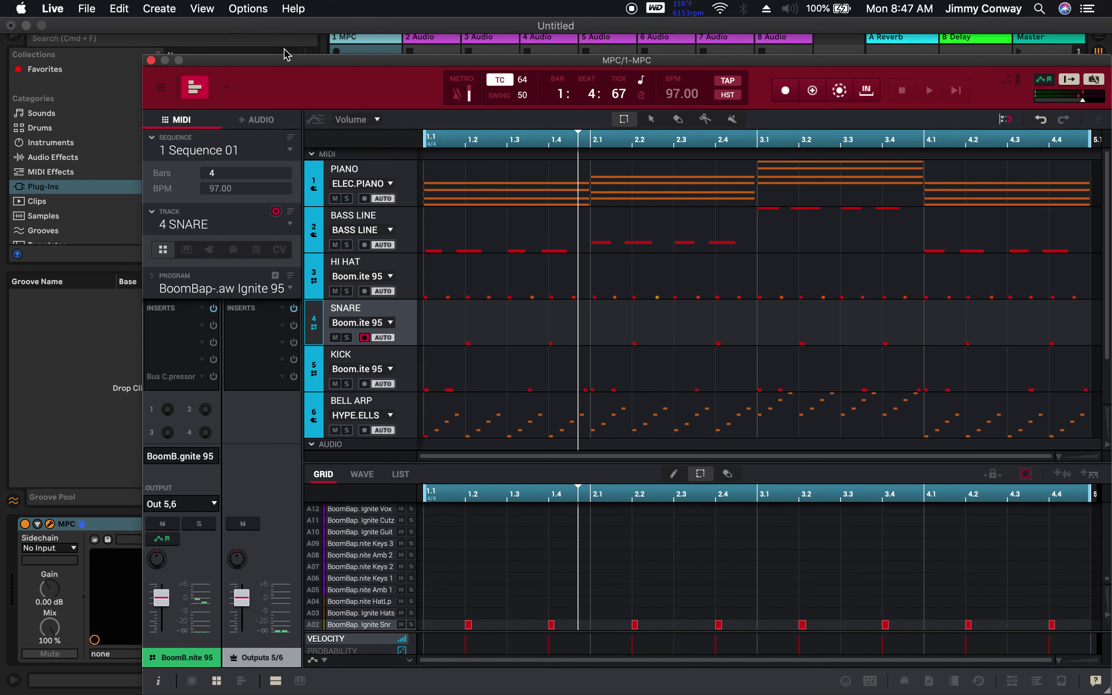
pyautogui.click(151, 61)
pyautogui.press('space')
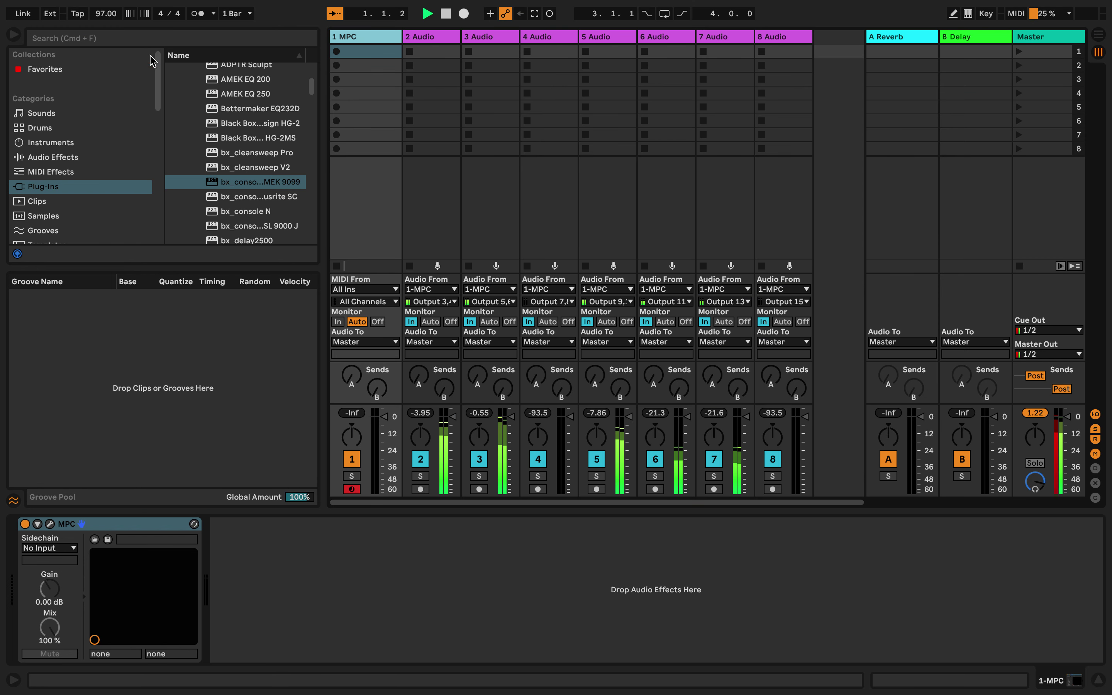
pyautogui.press('space')
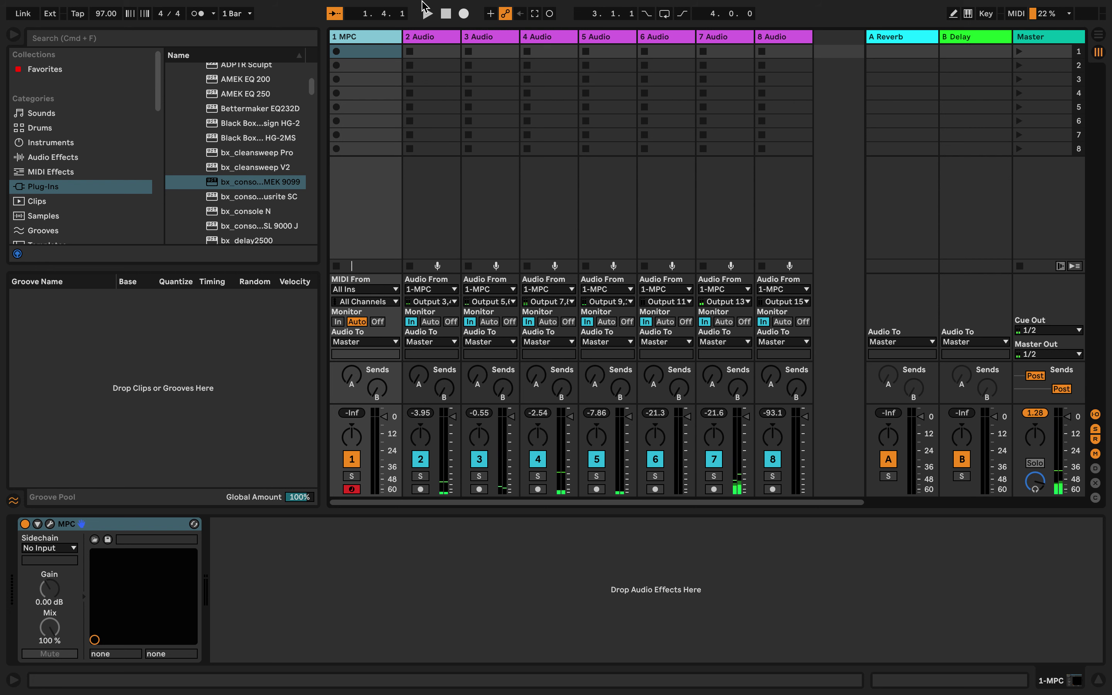
# Step: Rename track 2 Audio to KICK and track 3 Audio to SNARE, dismissing the plug-in window that opens
pyautogui.click(425, 40)
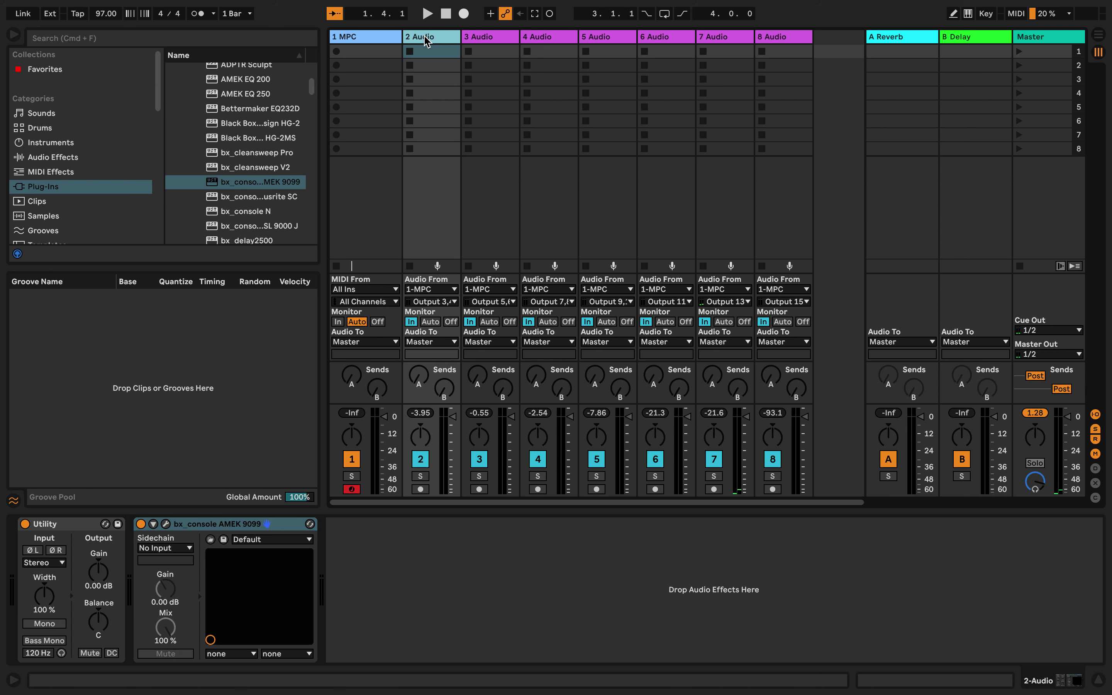
pyautogui.hscroll(1, 425, 40)
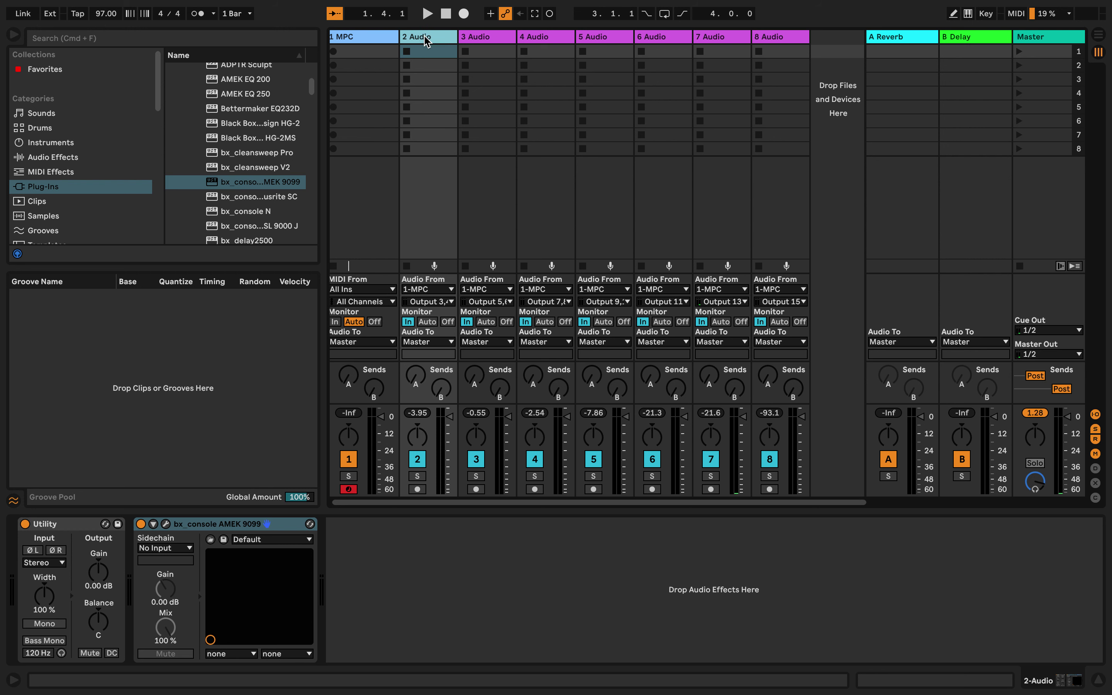
pyautogui.press('super+r')
pyautogui.write('K')
pyautogui.press('Right')
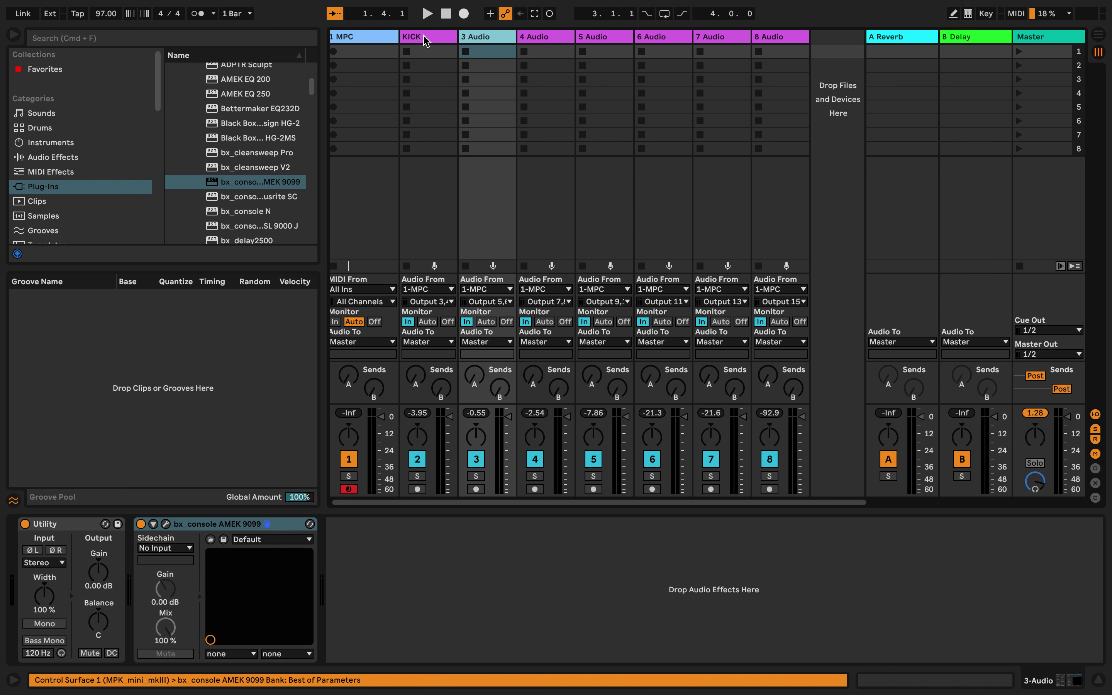
pyautogui.press('super+r')
pyautogui.write('SN')
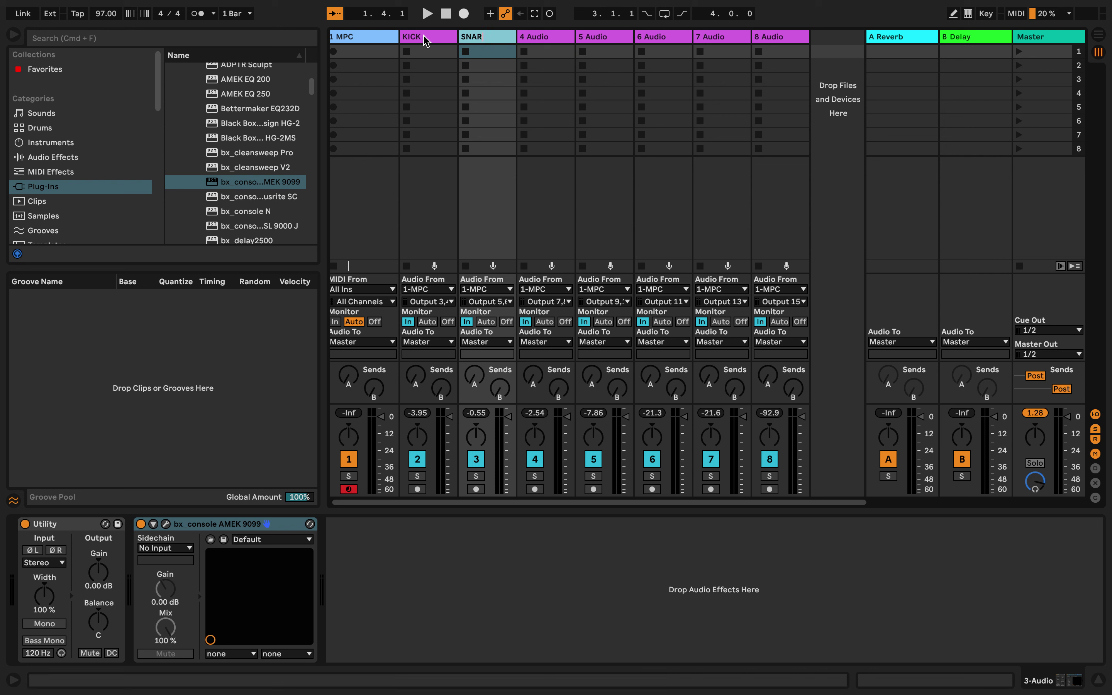
pyautogui.press('Return')
pyautogui.press('Right')
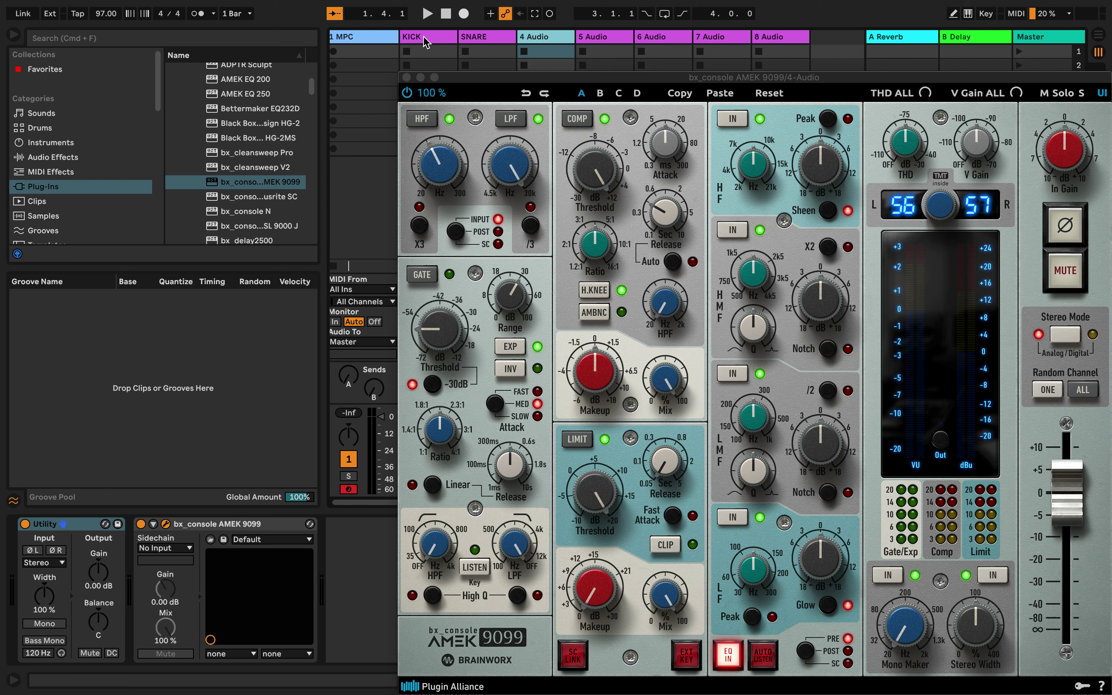
pyautogui.click(407, 77)
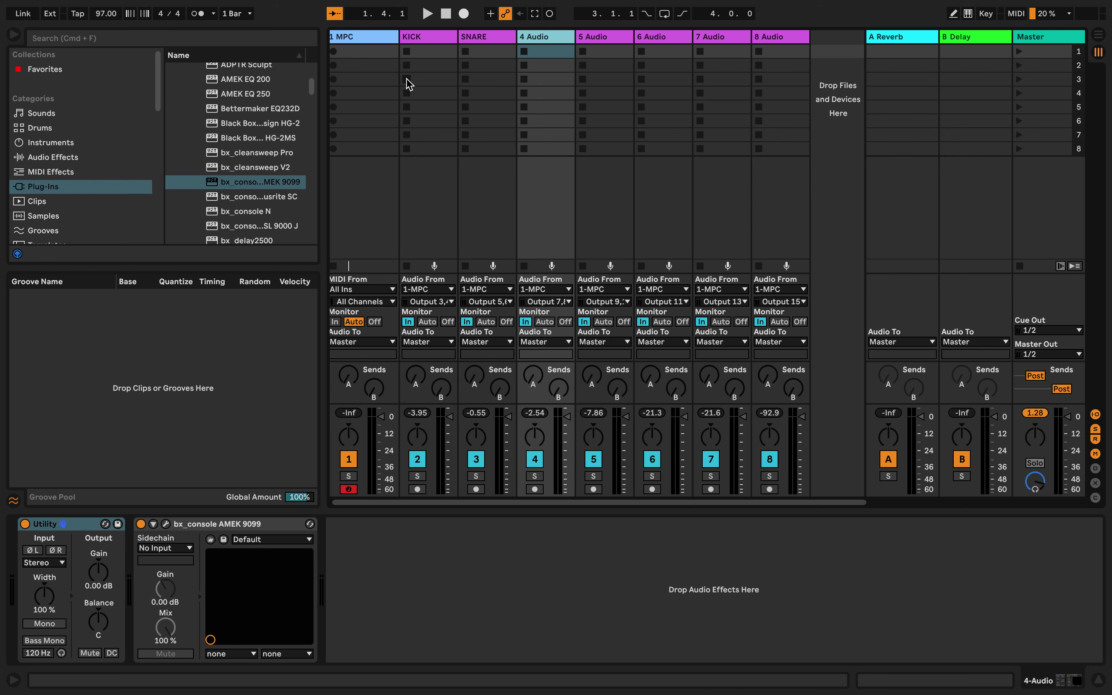
# Step: Rename track 4 Audio to HATS and track 5 Audio to BASS
pyautogui.click(536, 41)
pyautogui.click(541, 34)
pyautogui.press('super+r')
pyautogui.write('HA')
pyautogui.press('Return')
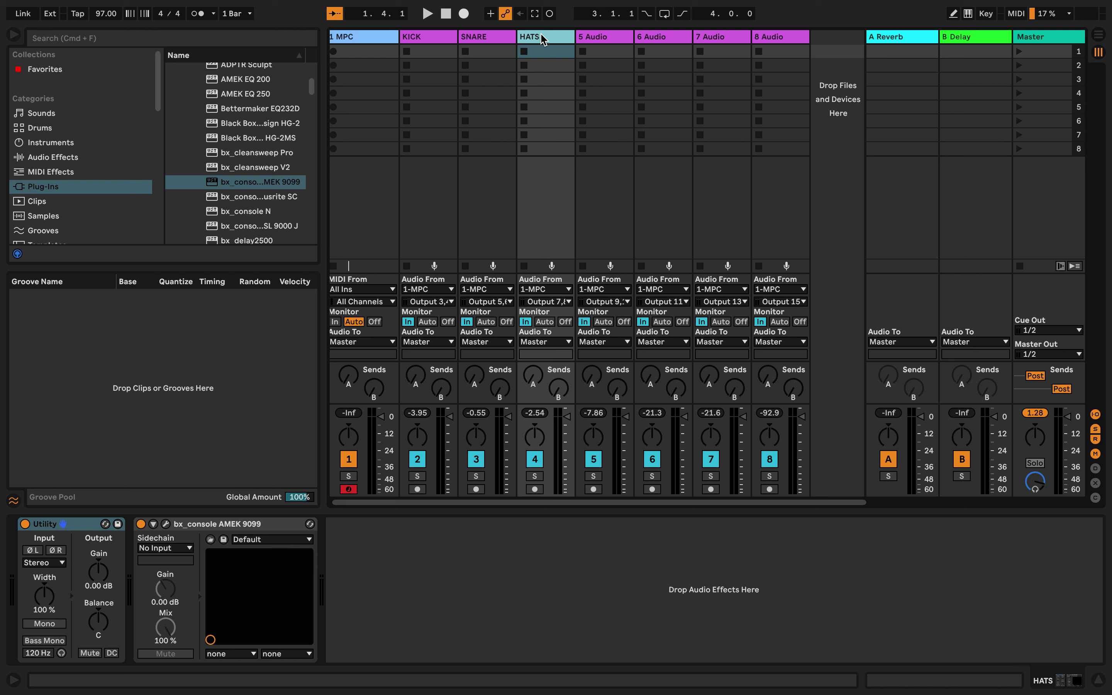
pyautogui.click(588, 41)
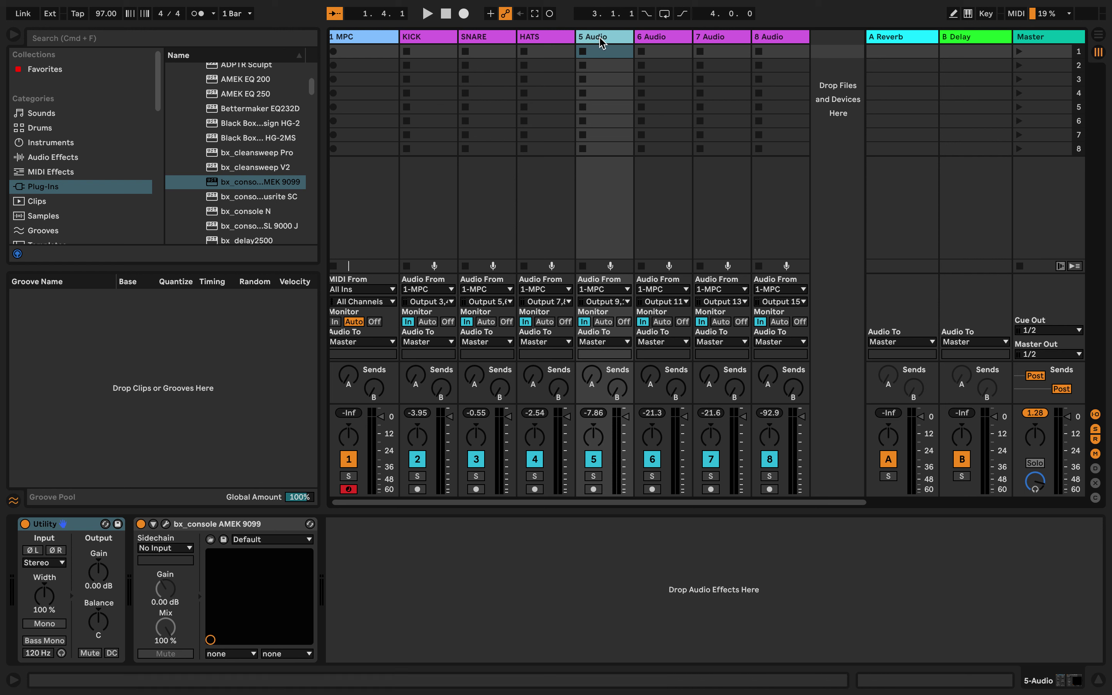
pyautogui.doubleClick(602, 42)
pyautogui.write('BASS')
pyautogui.press('Return')
# Step: Rename track 6 Audio to PIANO and track 7 Audio to BELL ARP, and play the project briefly
pyautogui.click(672, 36)
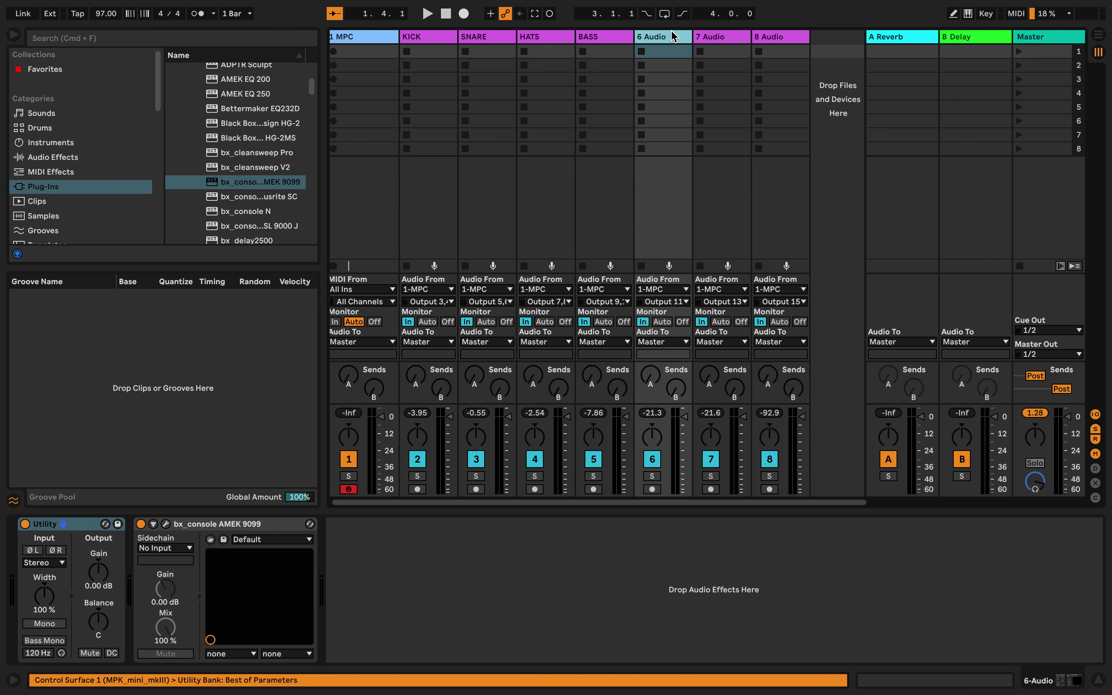
pyautogui.press('super+r')
pyautogui.write('PIANO')
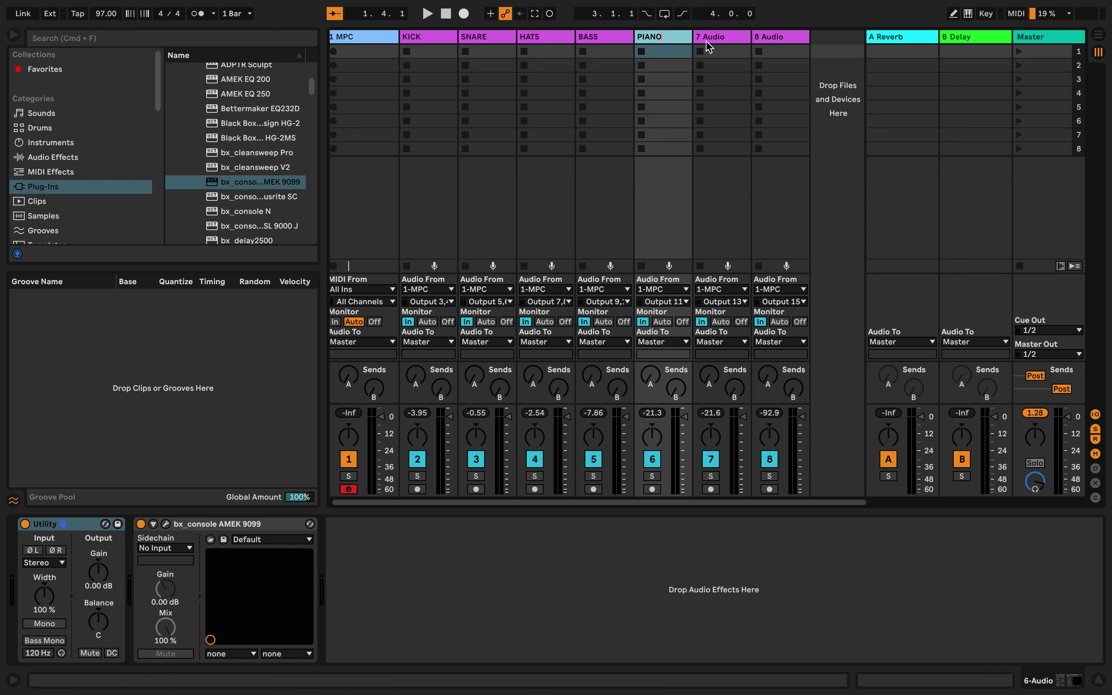
pyautogui.click(711, 38)
pyautogui.press('super+r')
pyautogui.write('B')
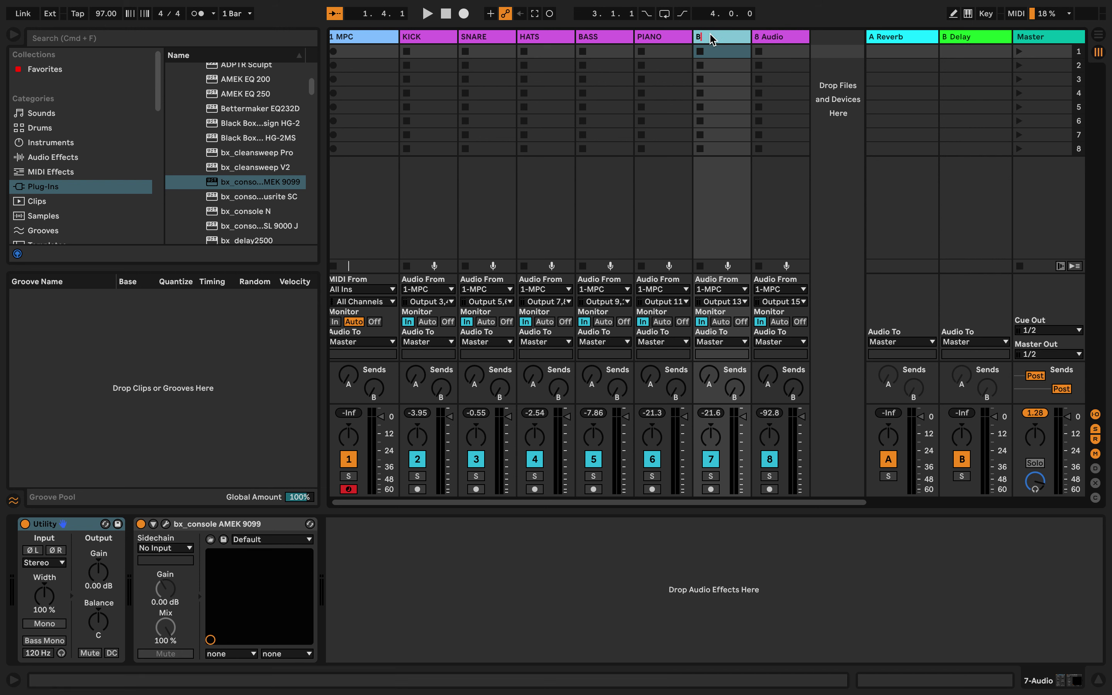
pyautogui.write('ELL ARP')
pyautogui.press('Return')
pyautogui.press('space')
pyautogui.press('space')
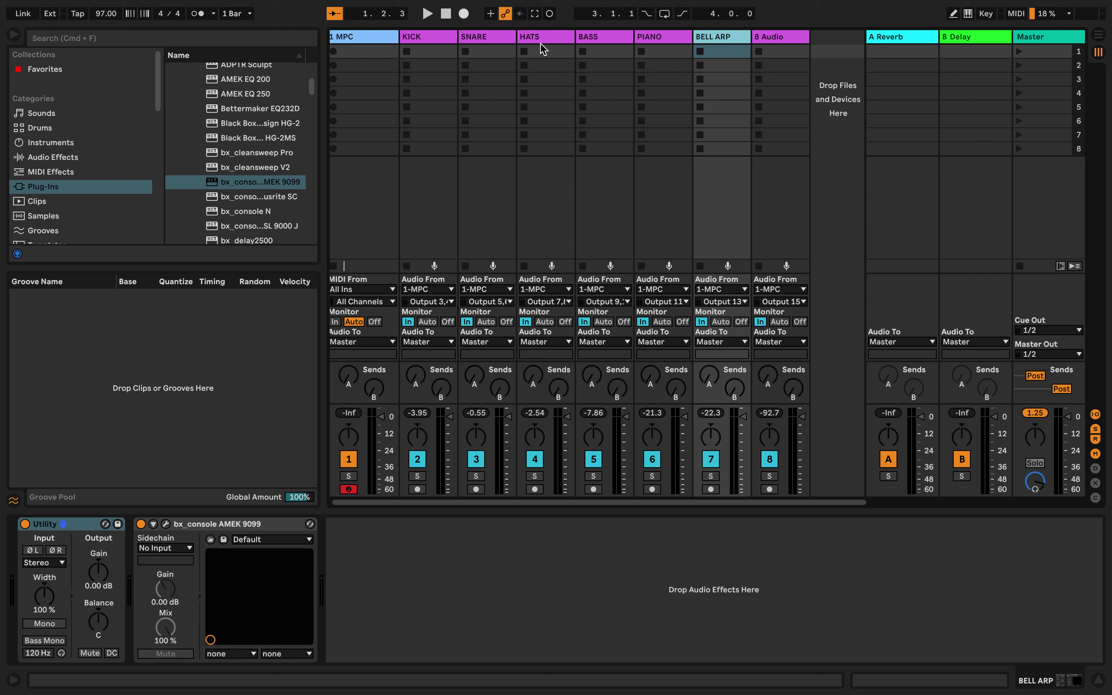
# Step: Switch to the Arrangement View and return the song position to 1.1.1
pyautogui.moveTo(567, 6)
pyautogui.moveTo(515, 5)
pyautogui.press('Tab')
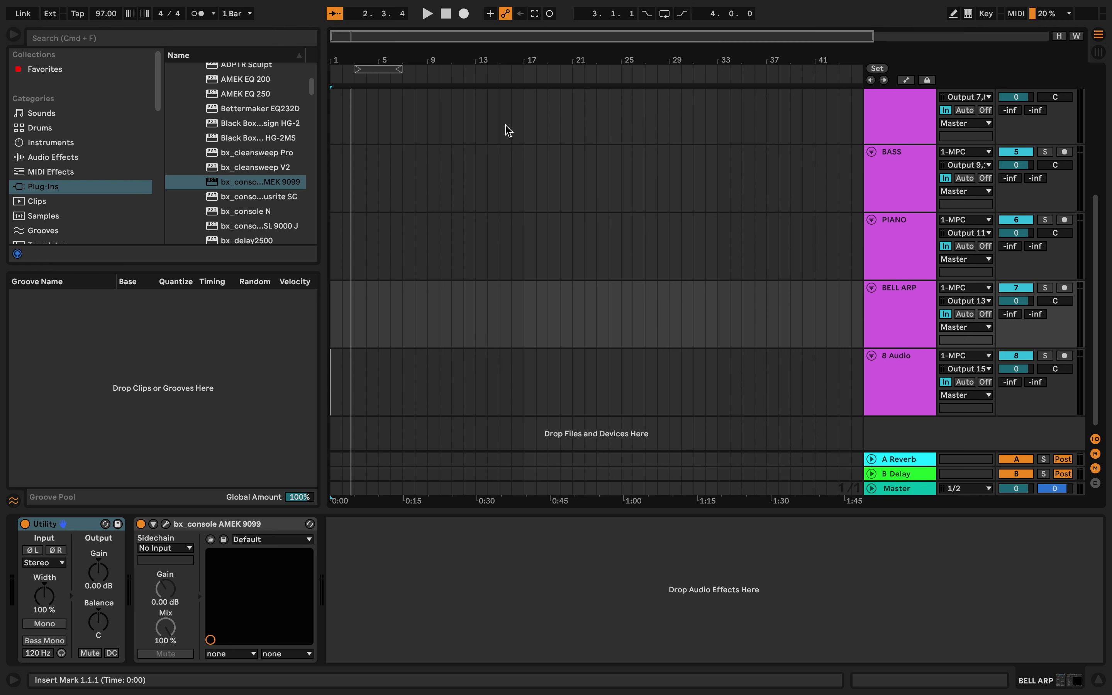
pyautogui.click(446, 13)
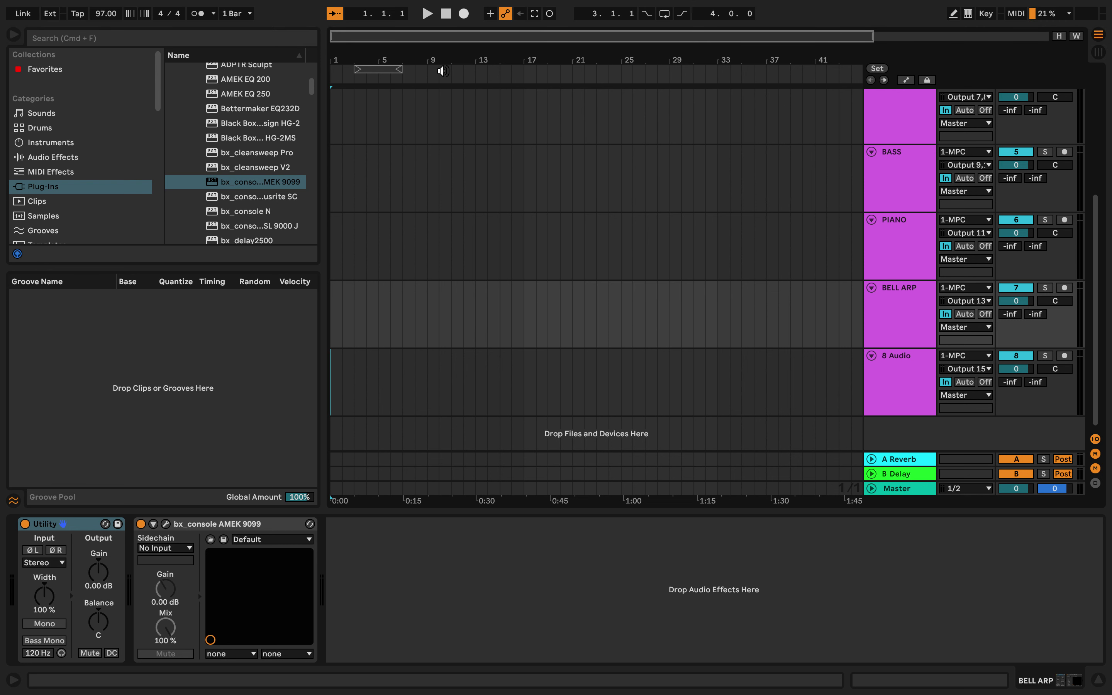
pyautogui.scroll(2, 445, 108)
pyautogui.scroll(10, 445, 108)
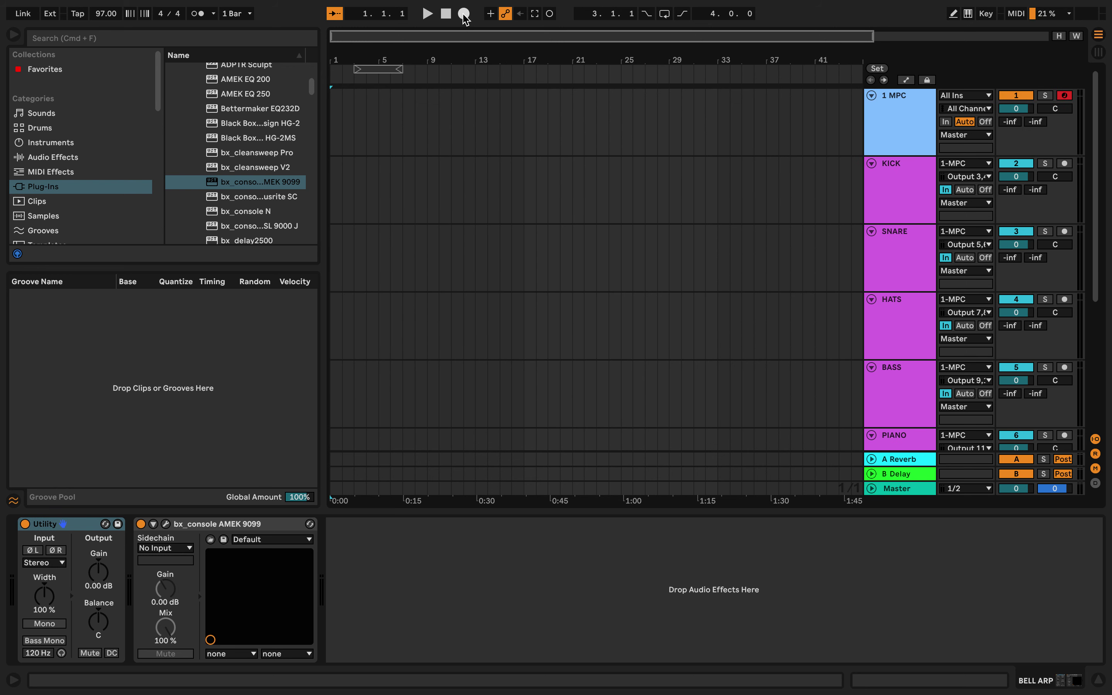
# Step: Record a short test take with only 1 MPC armed, and return the song position to the start
pyautogui.click(464, 14)
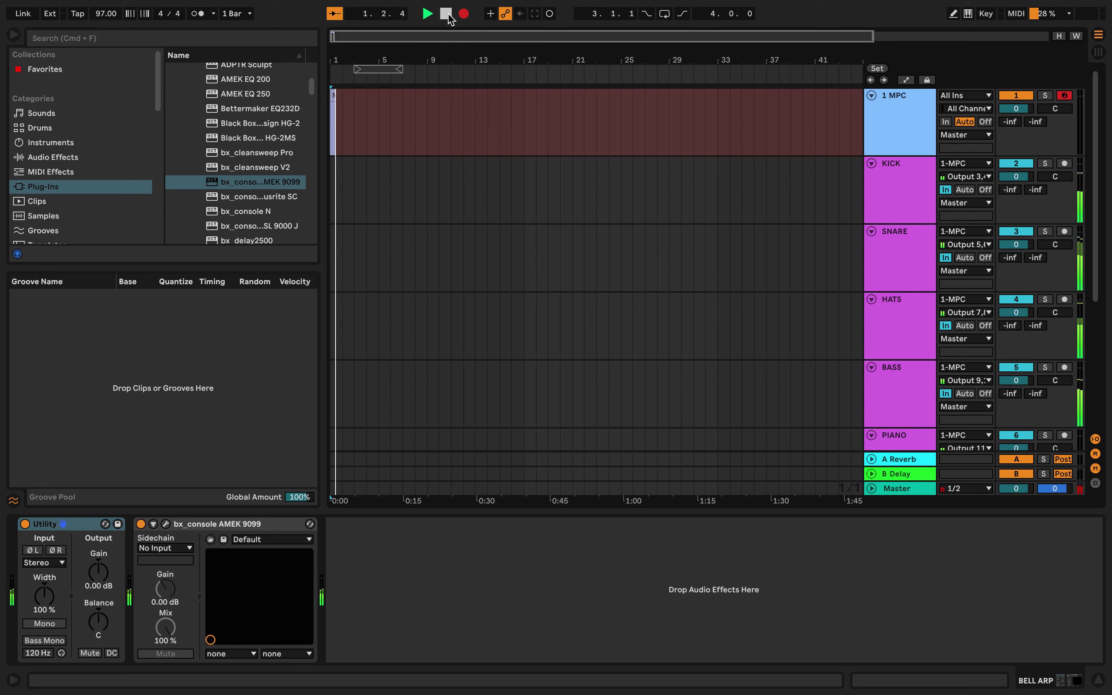
pyautogui.click(450, 14)
pyautogui.click(446, 14)
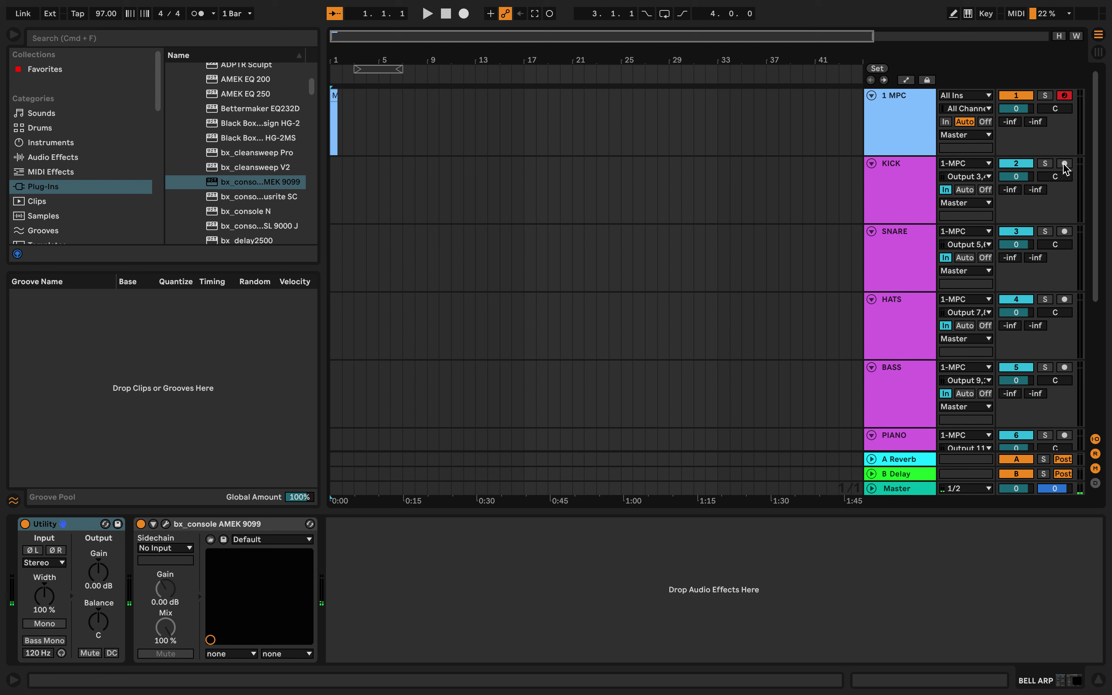
# Step: Arm the KICK, SNARE, HATS and BASS tracks together for recording, leaving 1 MPC disarmed
pyautogui.click(1047, 202)
pyautogui.click(1064, 163)
pyautogui.click(1066, 232)
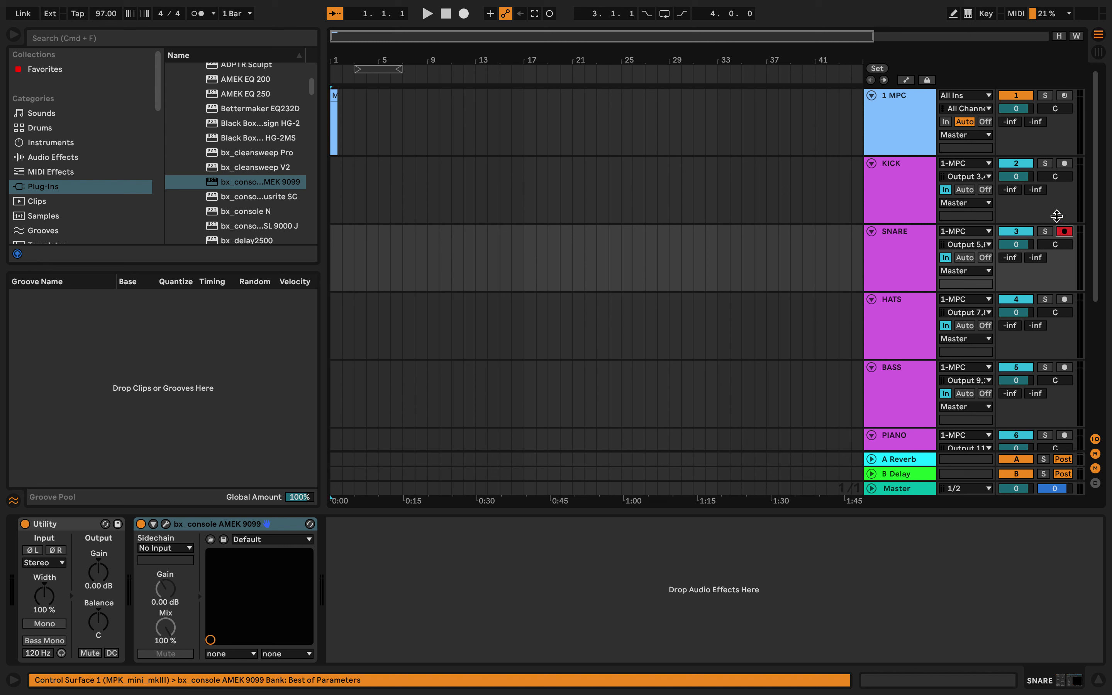
pyautogui.click(1065, 164)
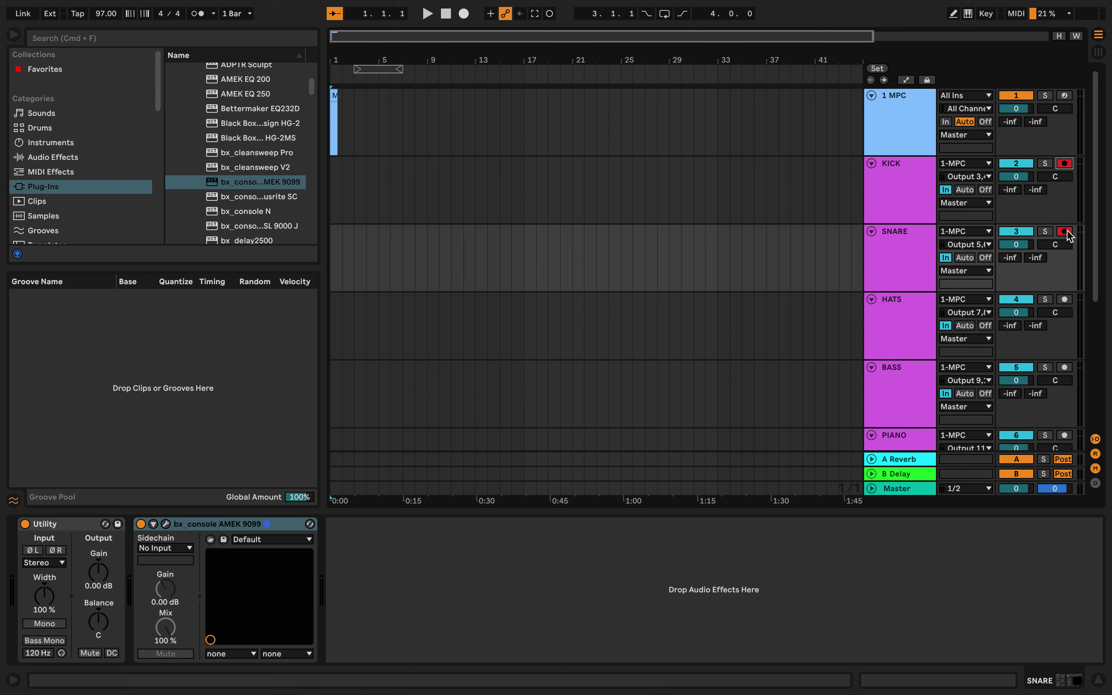
pyautogui.click(1065, 300)
pyautogui.click(1066, 368)
# Step: Add PIANO and BELL ARP to the record-armed tracks, leaving 8 Audio disarmed
pyautogui.scroll(-4, 1068, 372)
pyautogui.click(1066, 346)
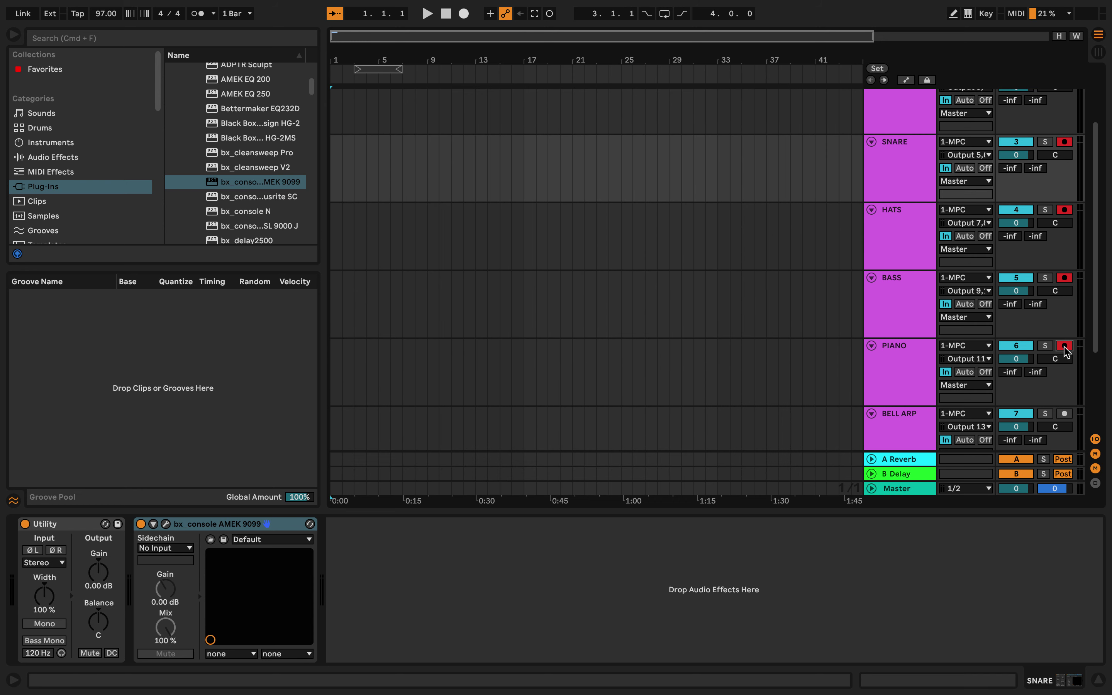
pyautogui.click(1064, 415)
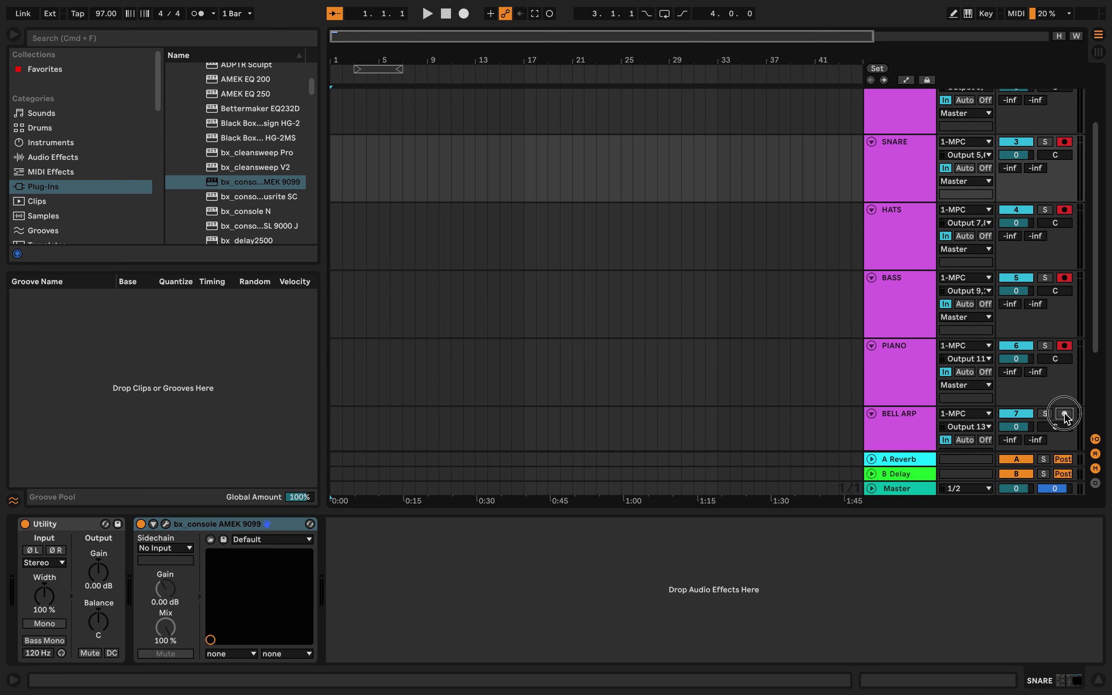
pyautogui.scroll(-3, 1066, 418)
pyautogui.click(1065, 406)
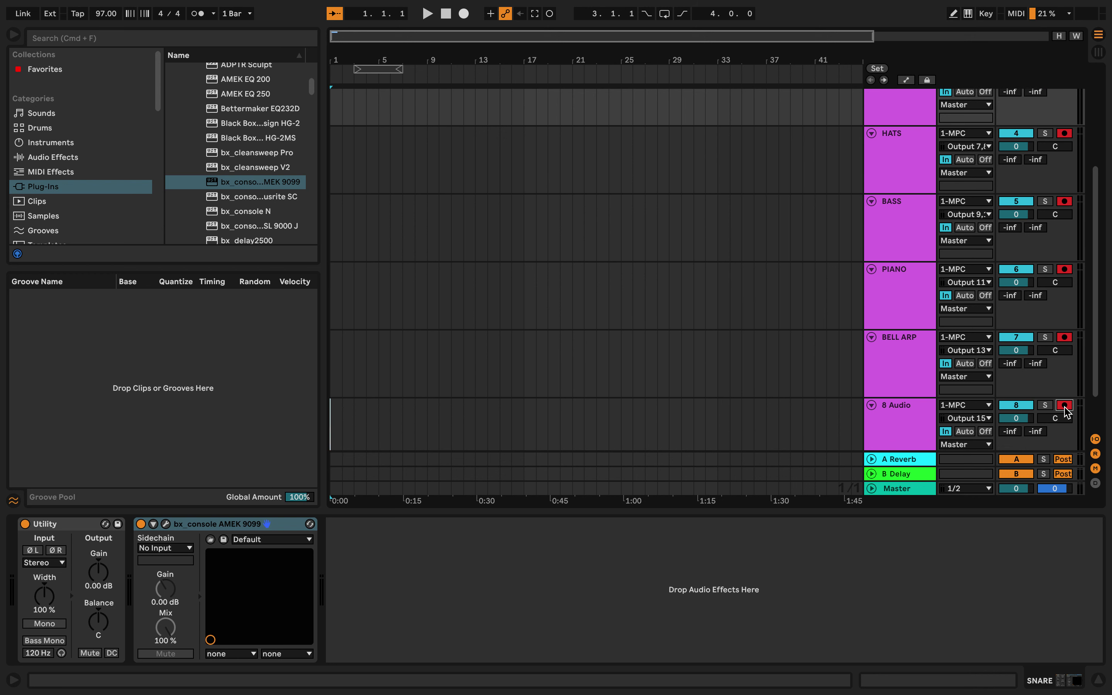
pyautogui.click(1065, 406)
pyautogui.scroll(6, 1065, 407)
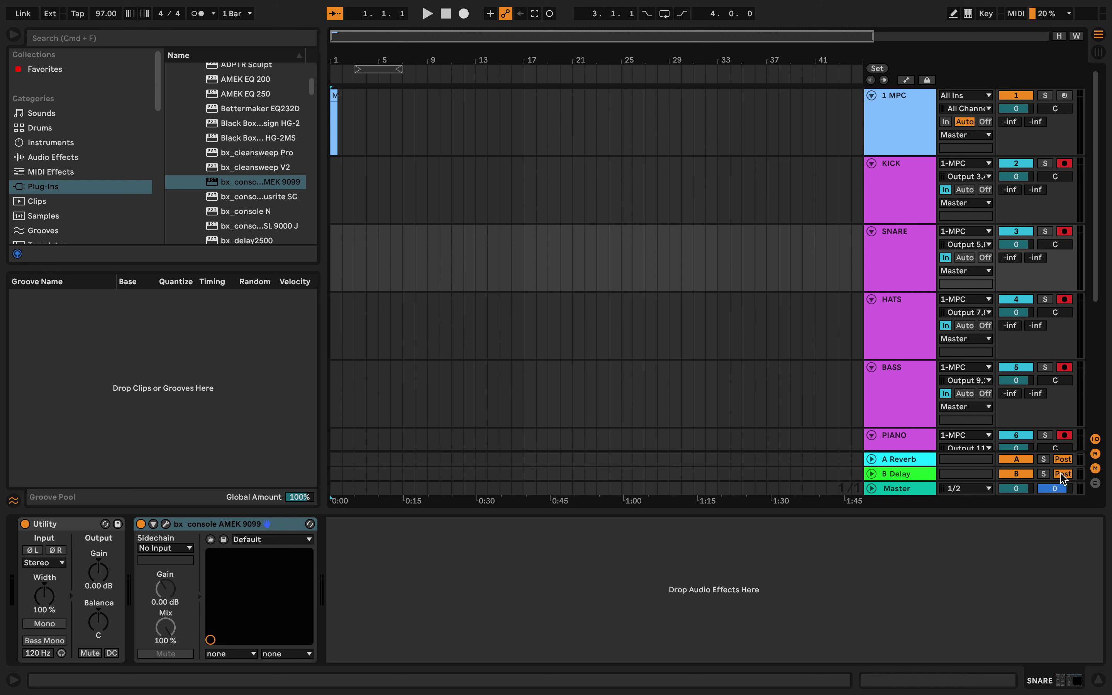
pyautogui.scroll(-2, 1059, 476)
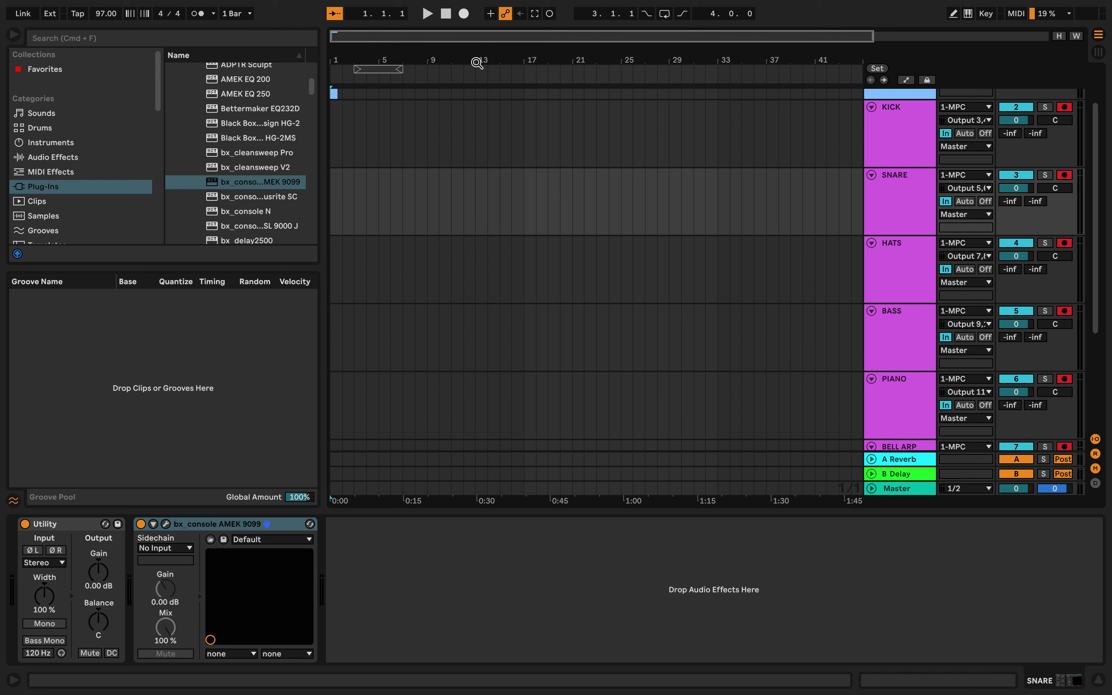
# Step: Record all armed tracks into the arrangement from the start for about 24 bars, and stop the recording
pyautogui.click(464, 13)
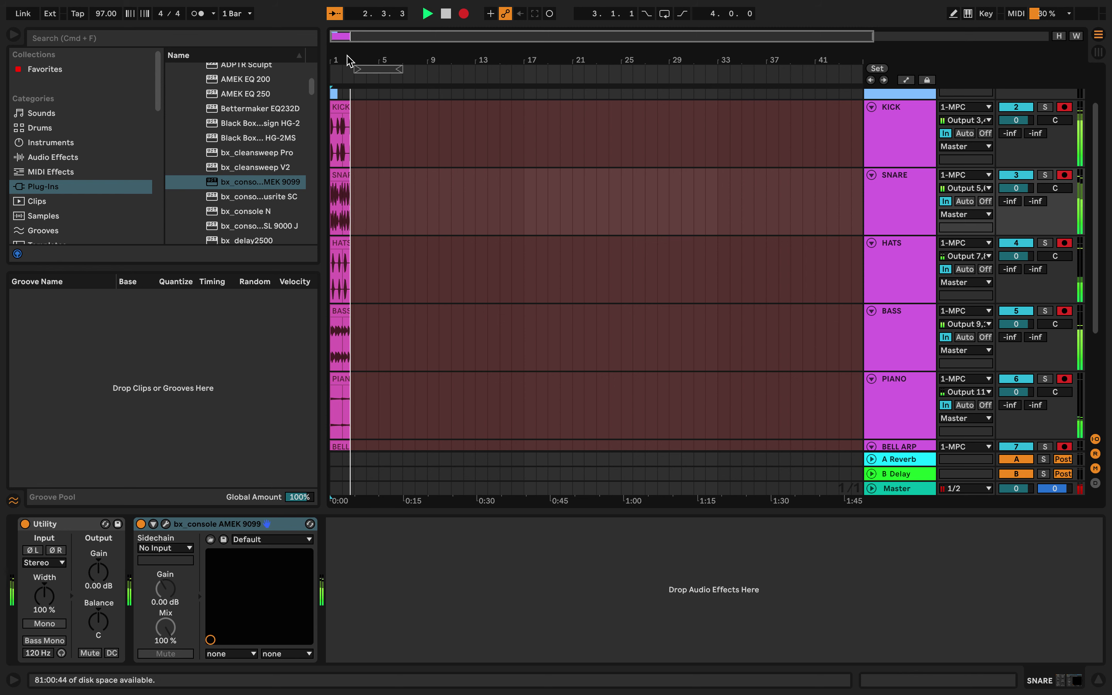
pyautogui.moveTo(350, 58)
pyautogui.mouseDown()
pyautogui.moveTo(351, 112)
pyautogui.moveTo(349, 60)
pyautogui.mouseUp()
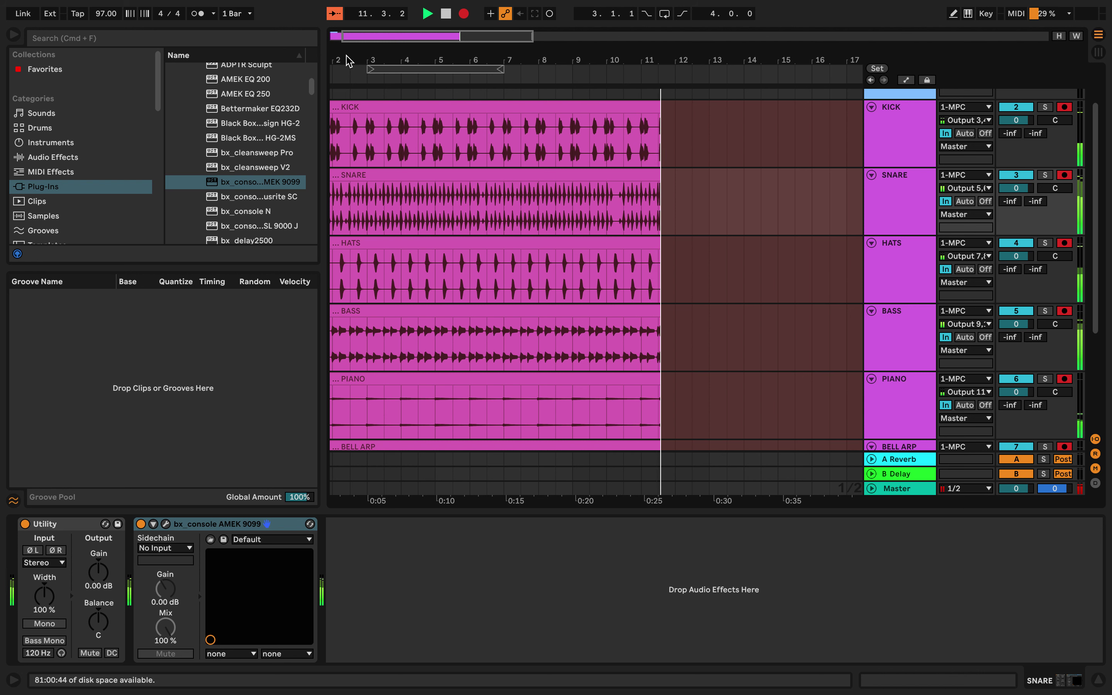
pyautogui.moveTo(440, 60); pyautogui.dragTo(440, 30)
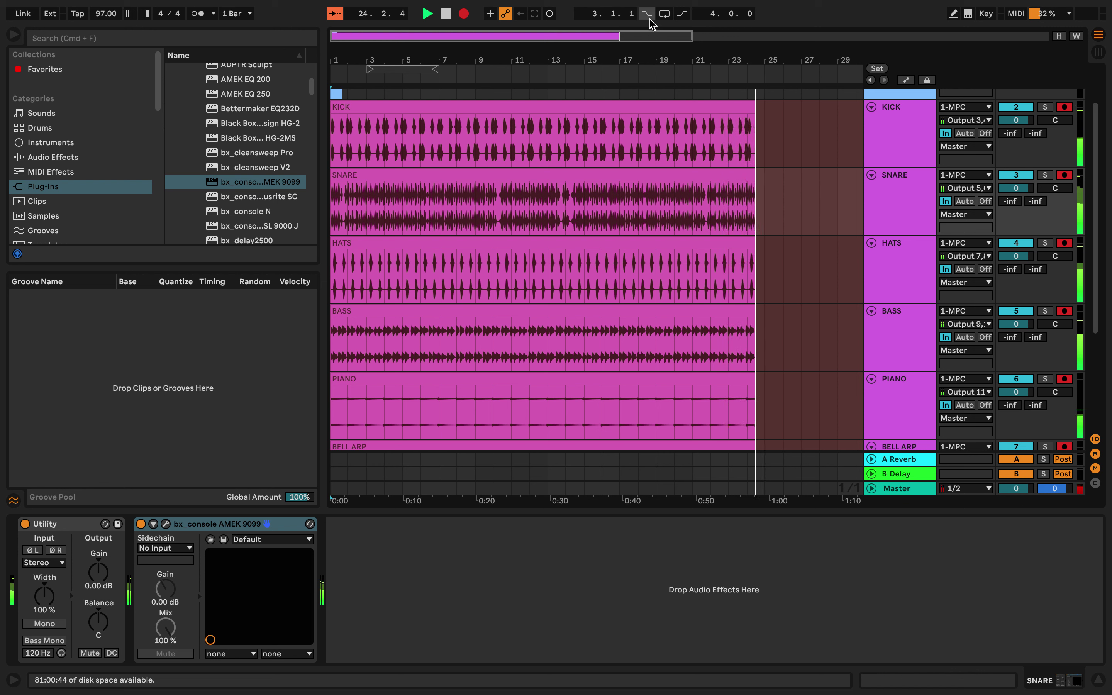
pyautogui.press('space')
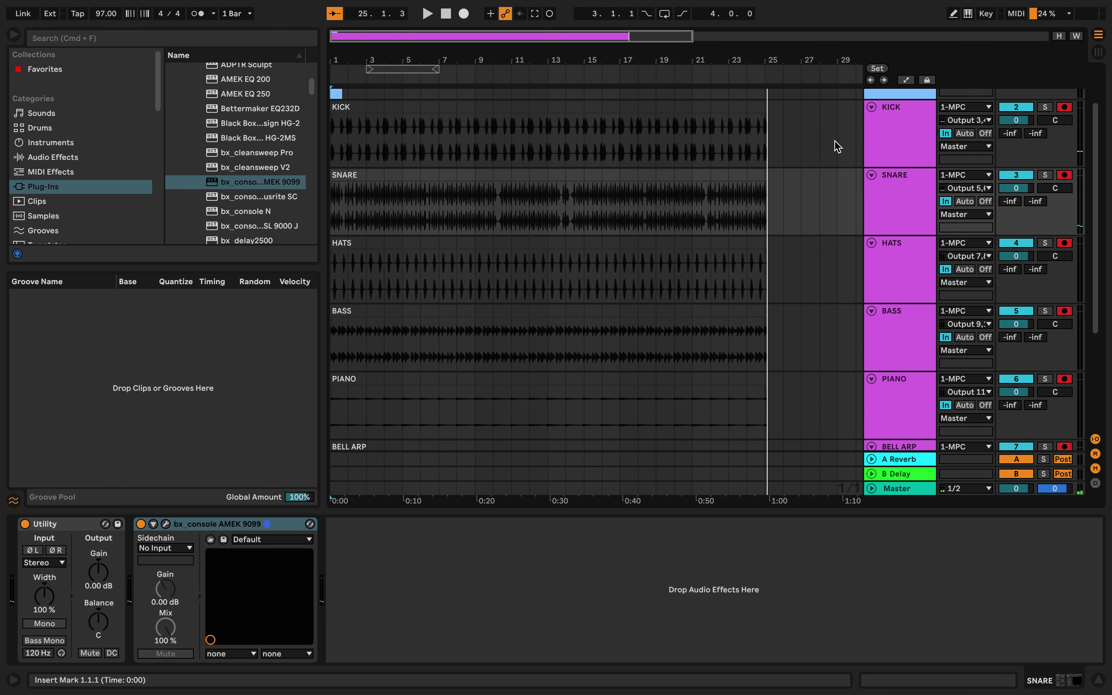
# Step: Look over the recorded clips on all tracks from KICK to BELL ARP in the arrangement
pyautogui.scroll(3, 836, 146)
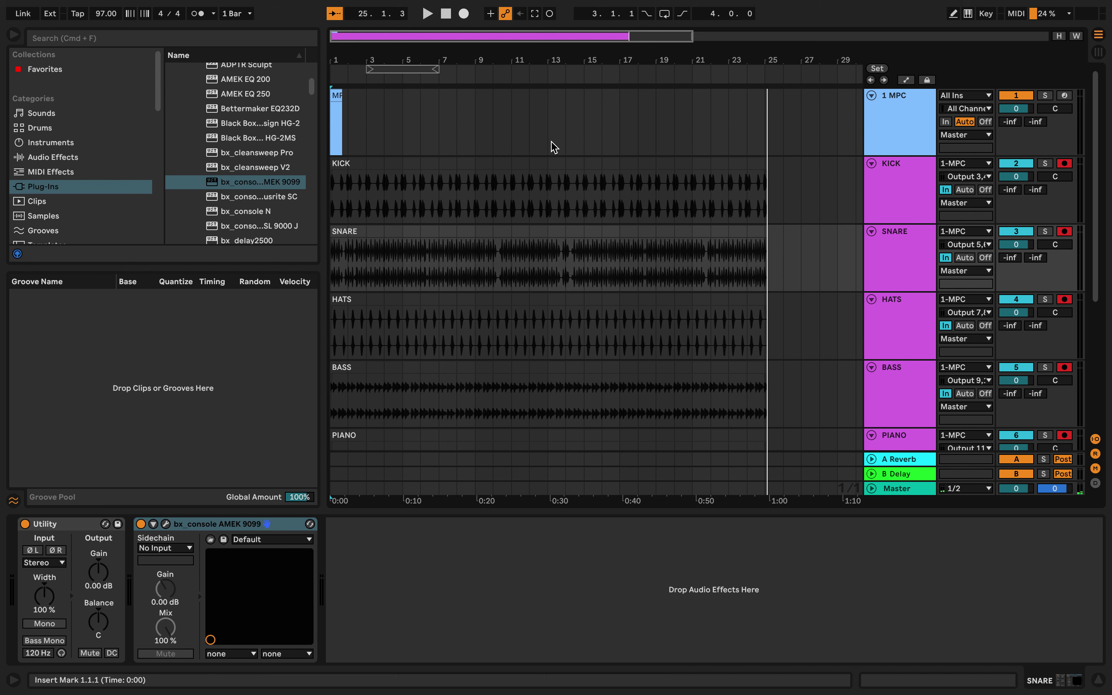
pyautogui.click(601, 168)
pyautogui.click(621, 340)
pyautogui.scroll(-8, 615, 386)
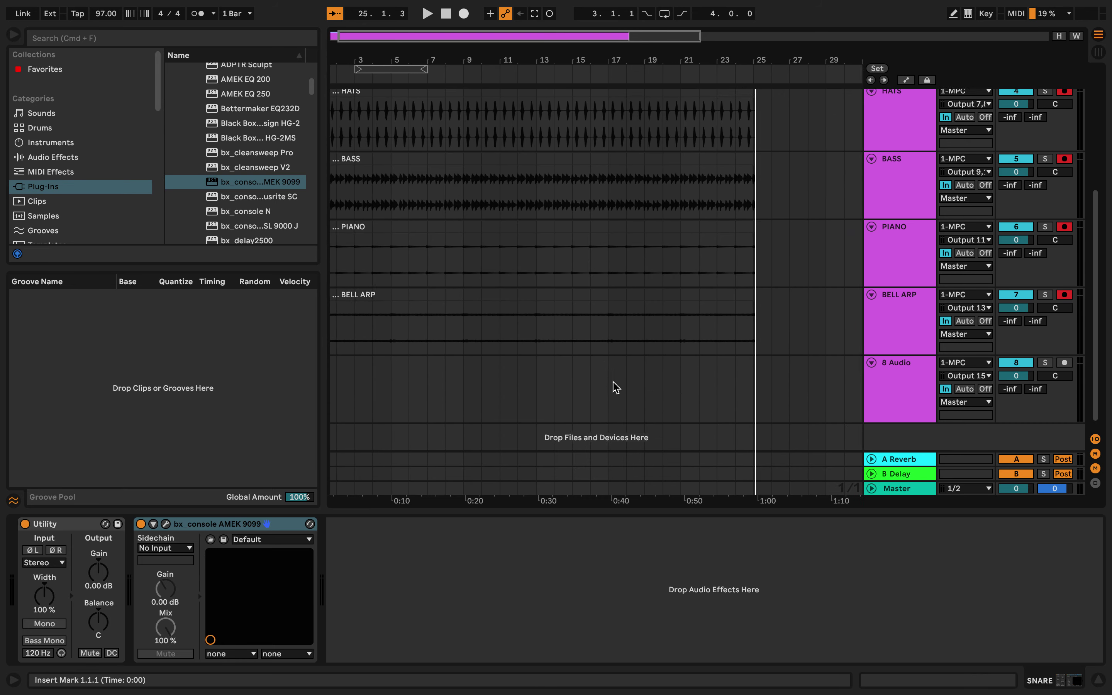
pyautogui.scroll(6, 616, 386)
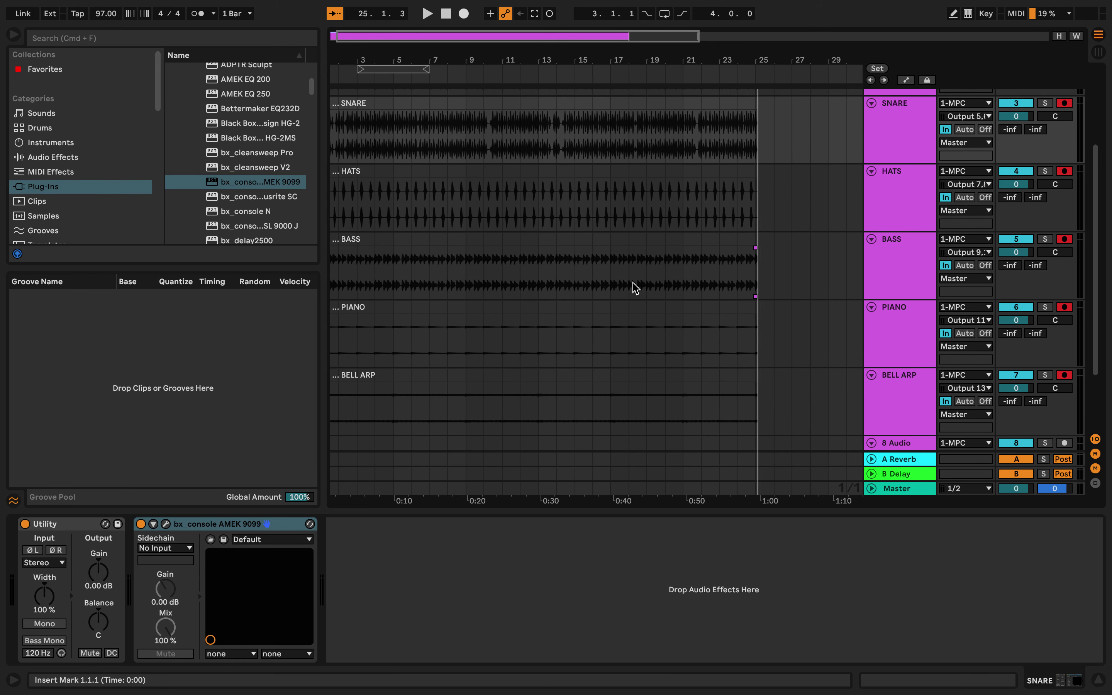
pyautogui.scroll(2, 635, 288)
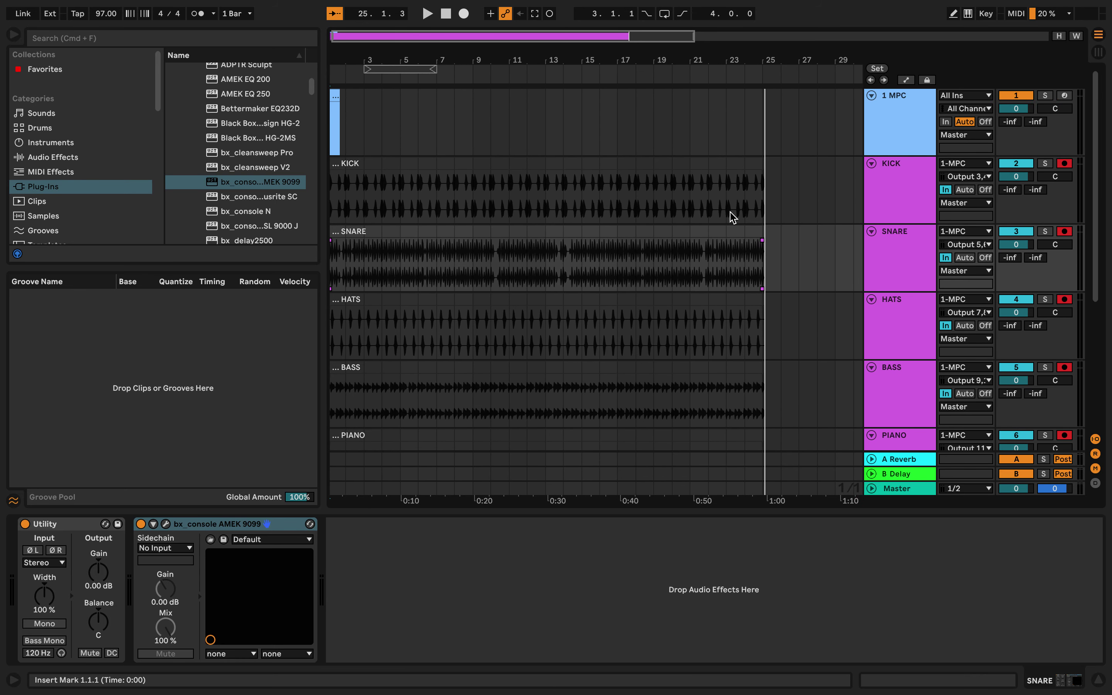
pyautogui.scroll(-2, 963, 174)
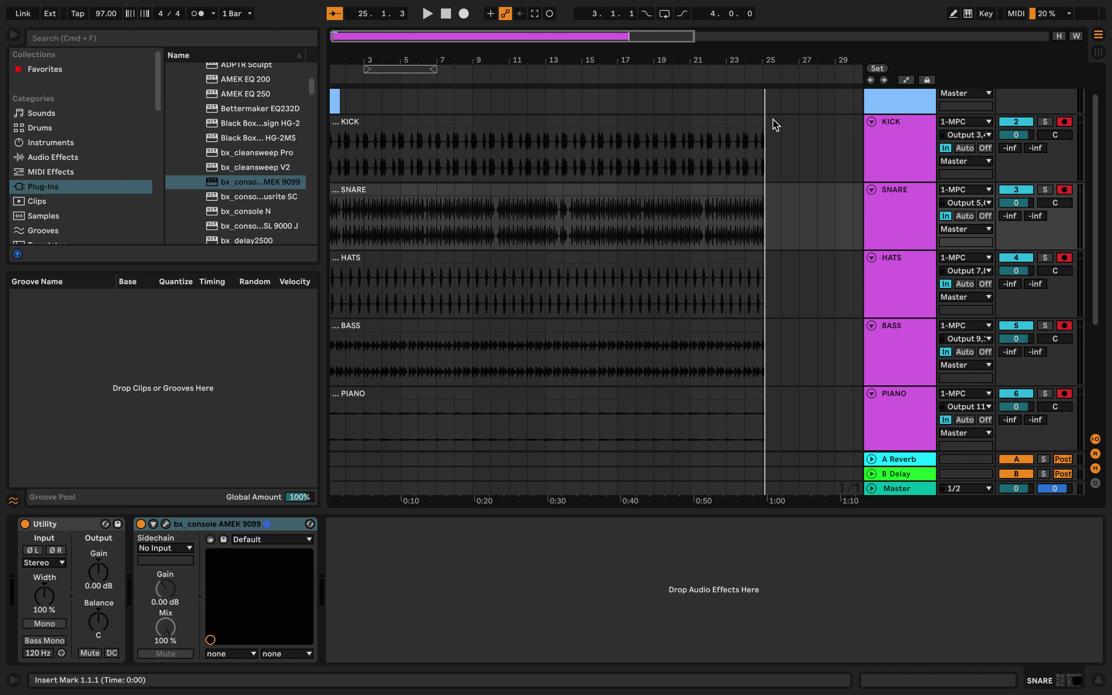
# Step: Switch to the Session View, deactivate the MPC plug-in on track 1 MPC and test the playback briefly
pyautogui.press('Tab')
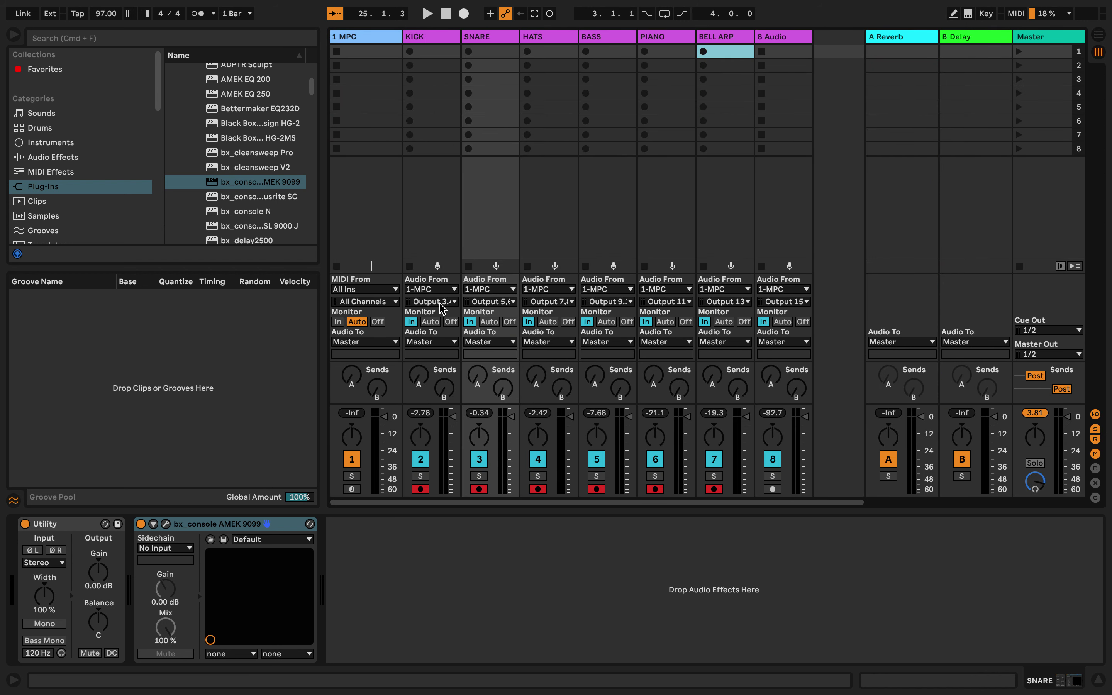
pyautogui.click(372, 42)
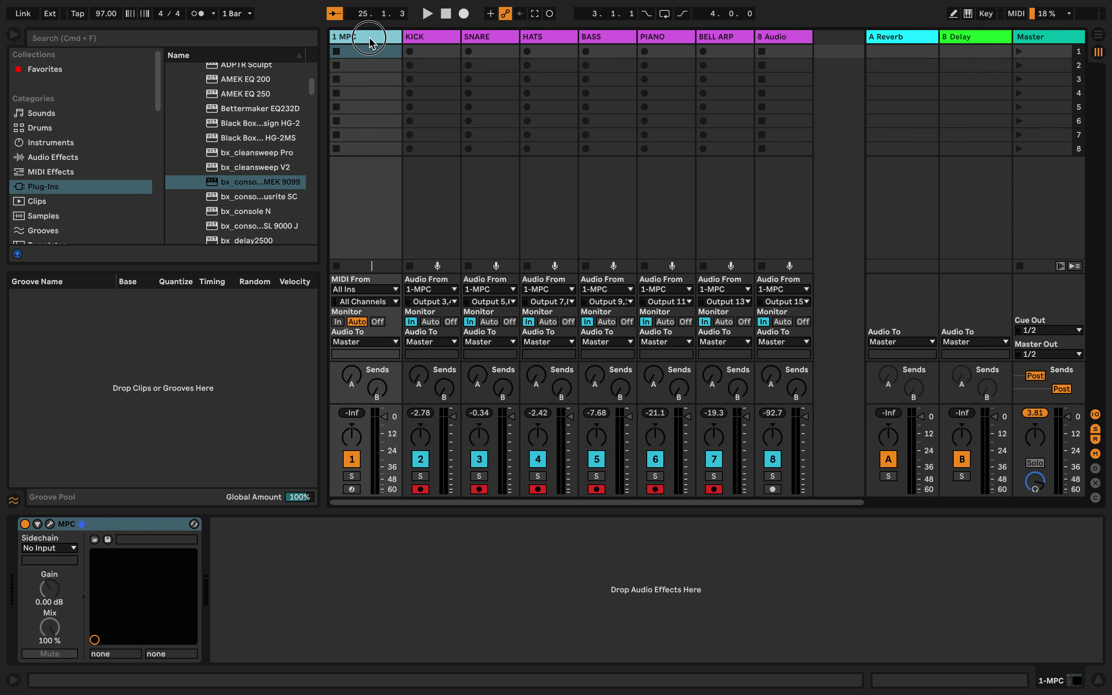
pyautogui.click(25, 524)
pyautogui.press('space')
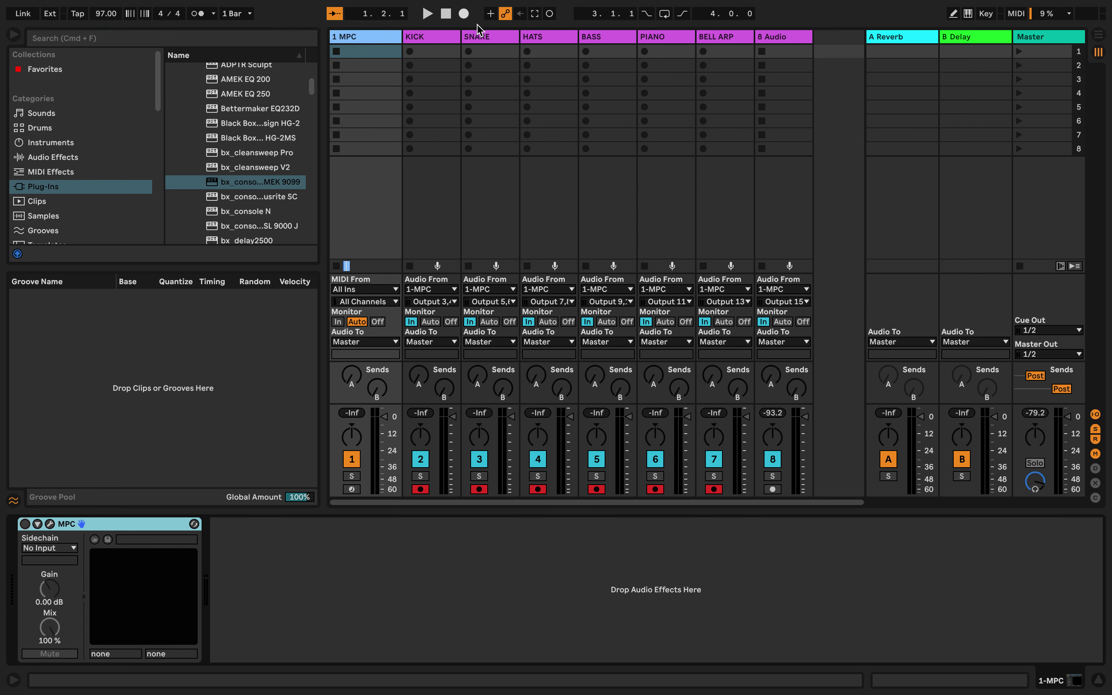
# Step: Return to the Arrangement View and briefly test the playback with the MPC plug-in off
pyautogui.moveTo(590, 5)
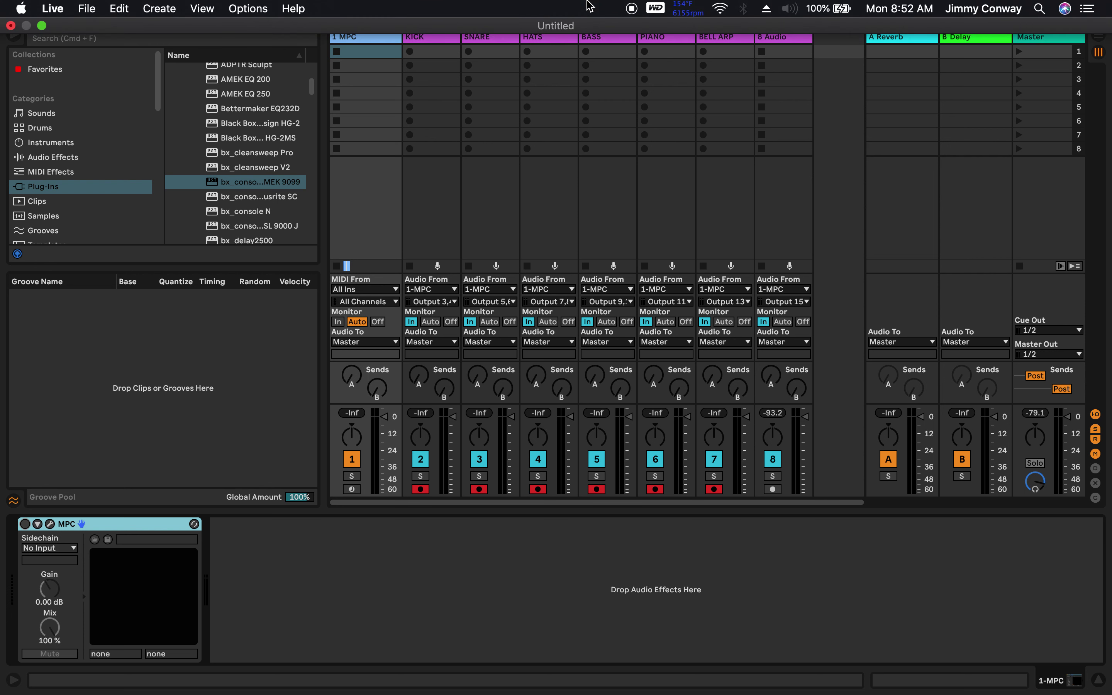
pyautogui.press('Tab')
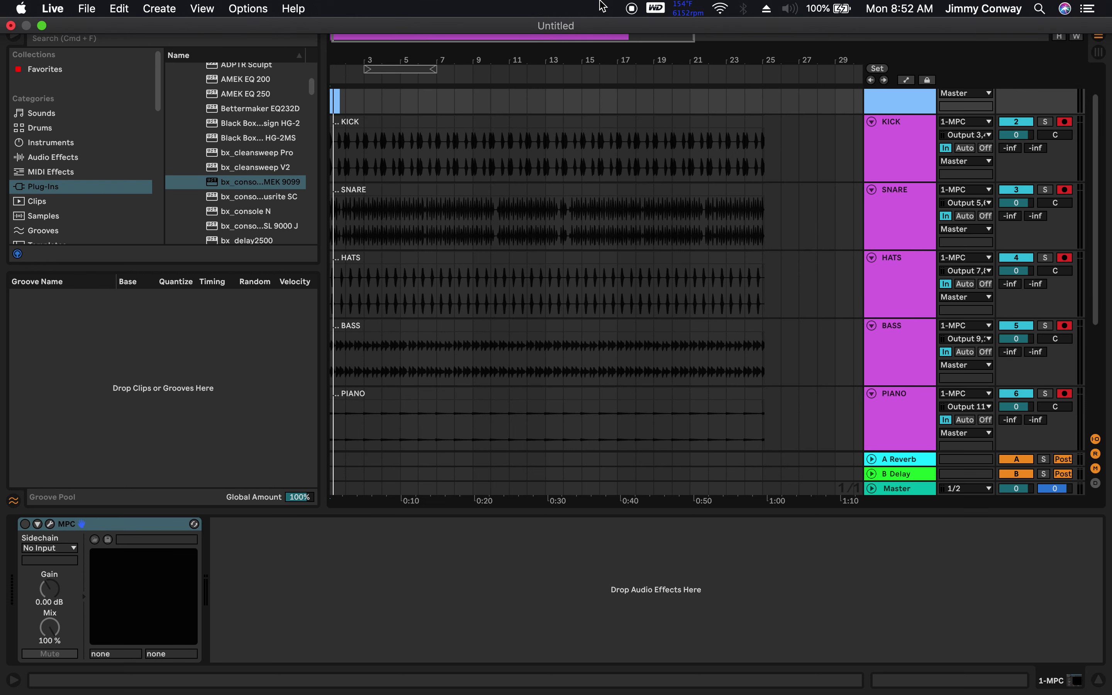
pyautogui.press('space')
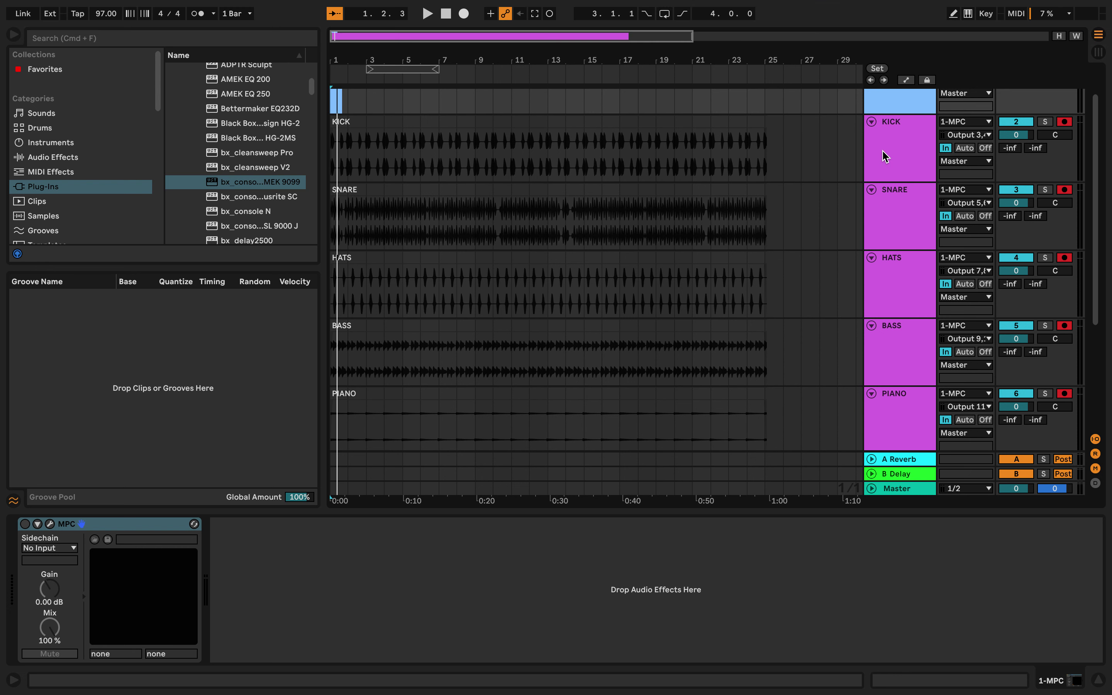
# Step: Set monitoring to Auto on the KICK, SNARE, HATS and BASS tracks
pyautogui.click(890, 152)
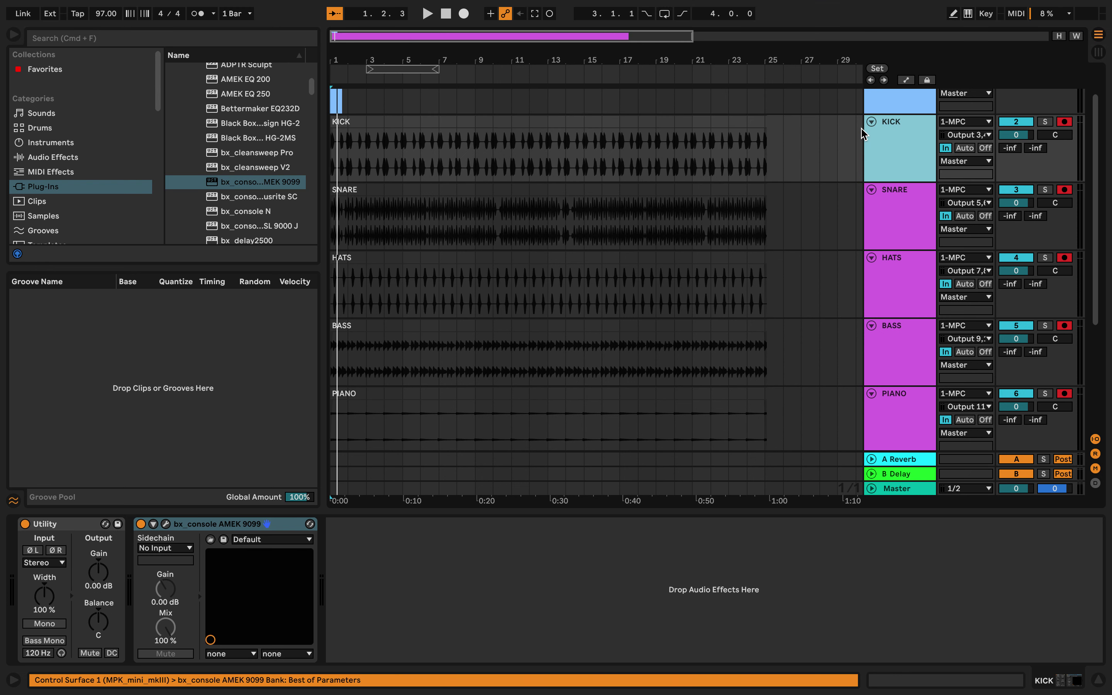
pyautogui.doubleClick(912, 114)
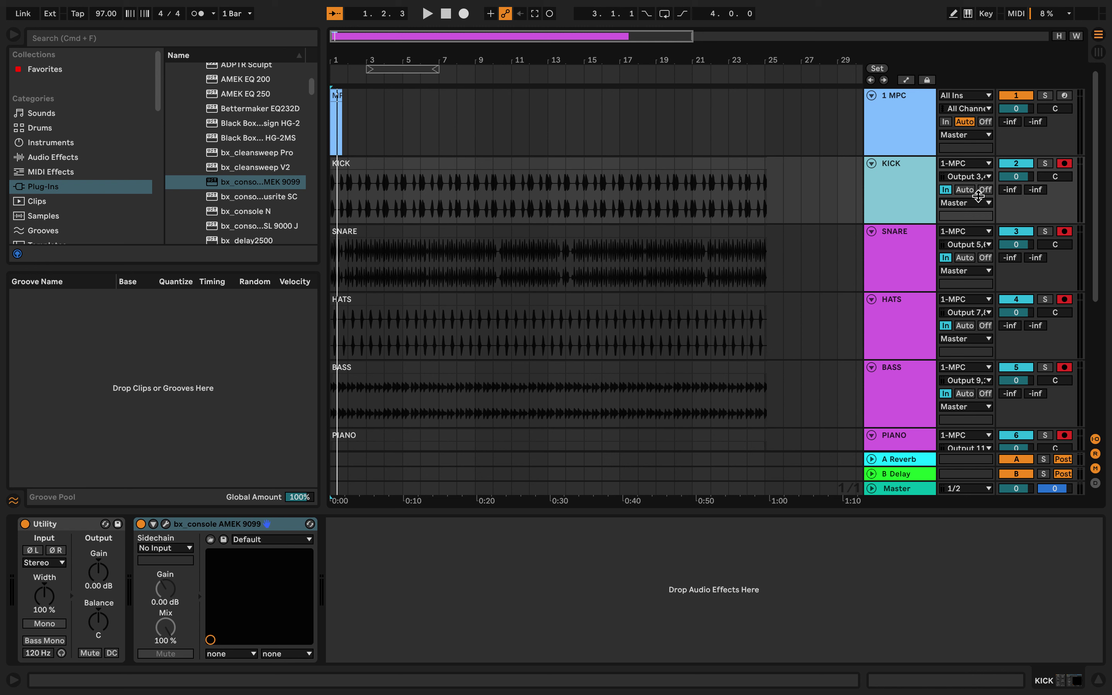
pyautogui.click(965, 189)
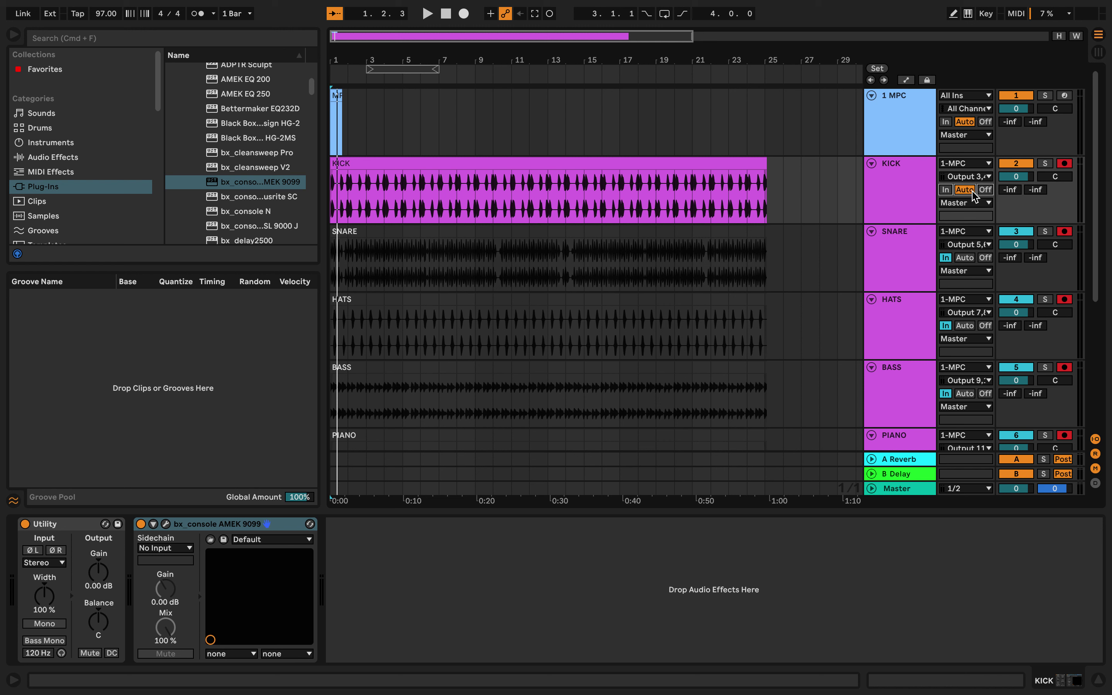
pyautogui.click(969, 259)
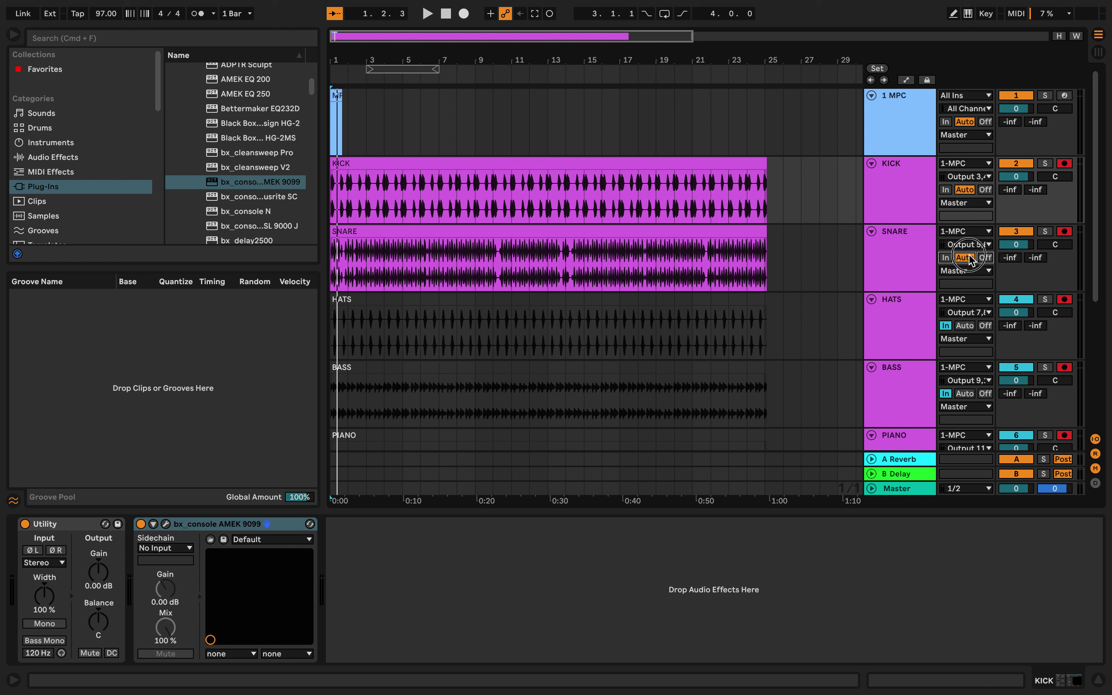
pyautogui.click(970, 325)
pyautogui.click(968, 394)
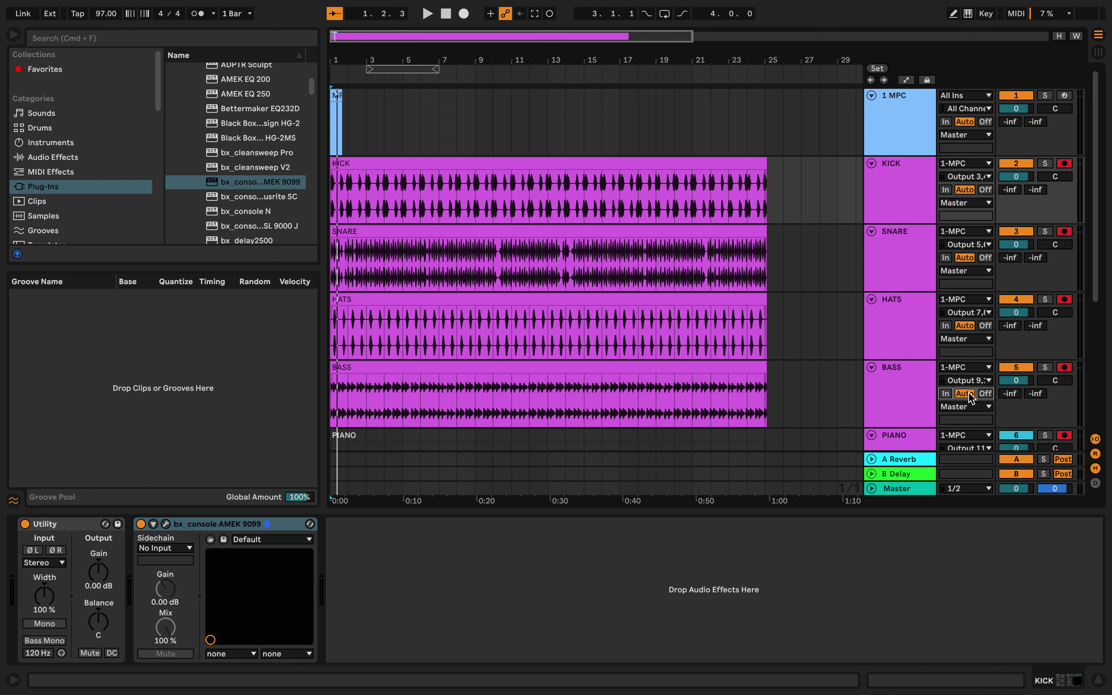
# Step: Set monitoring to Auto on the PIANO and BELL ARP tracks
pyautogui.scroll(-3, 970, 397)
pyautogui.click(967, 382)
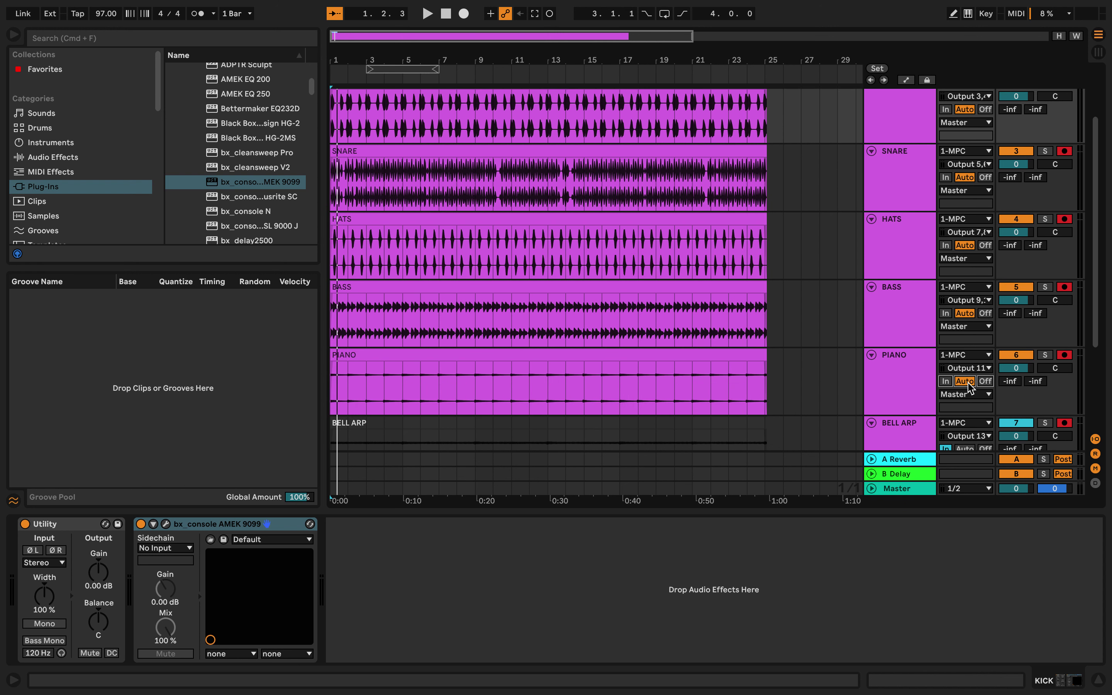
pyautogui.scroll(-3, 969, 386)
pyautogui.click(967, 386)
pyautogui.scroll(-3, 970, 387)
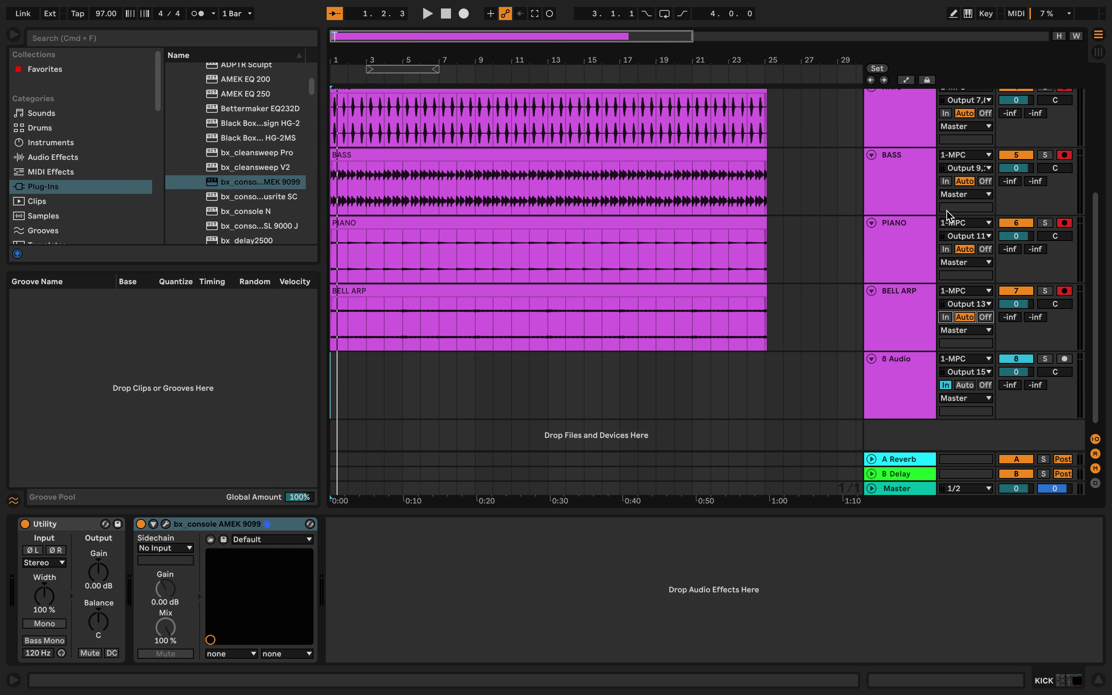
# Step: Play the recorded audio from 1.1.1 for about two bars, stop, and review the recorded tracks
pyautogui.click(844, 222)
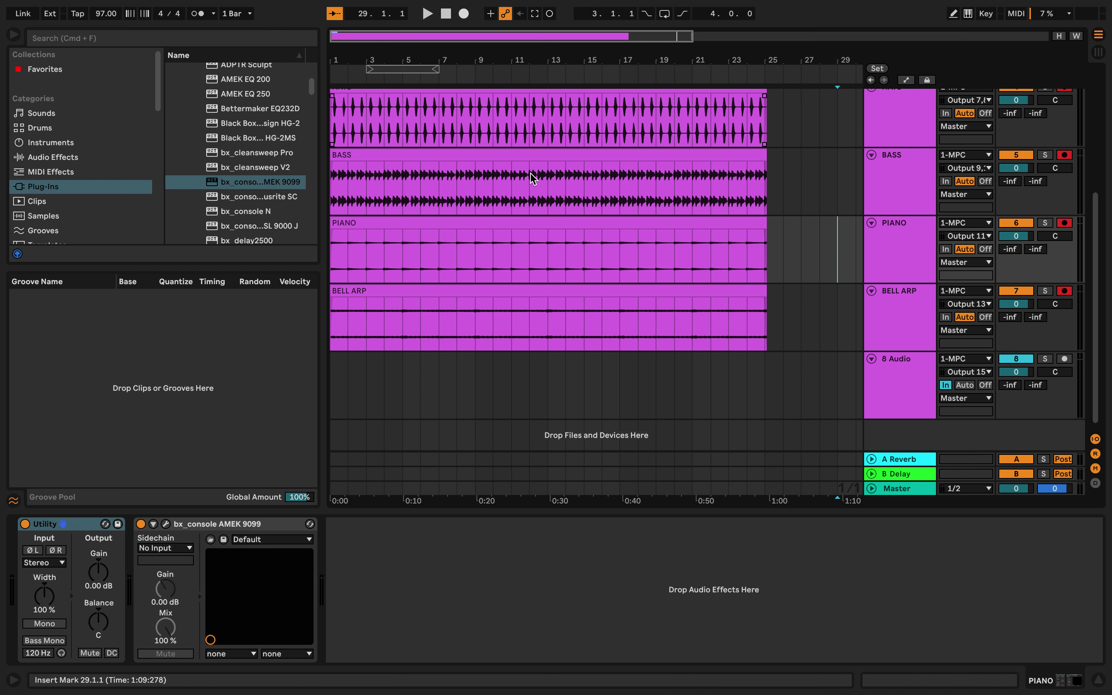
pyautogui.click(449, 17)
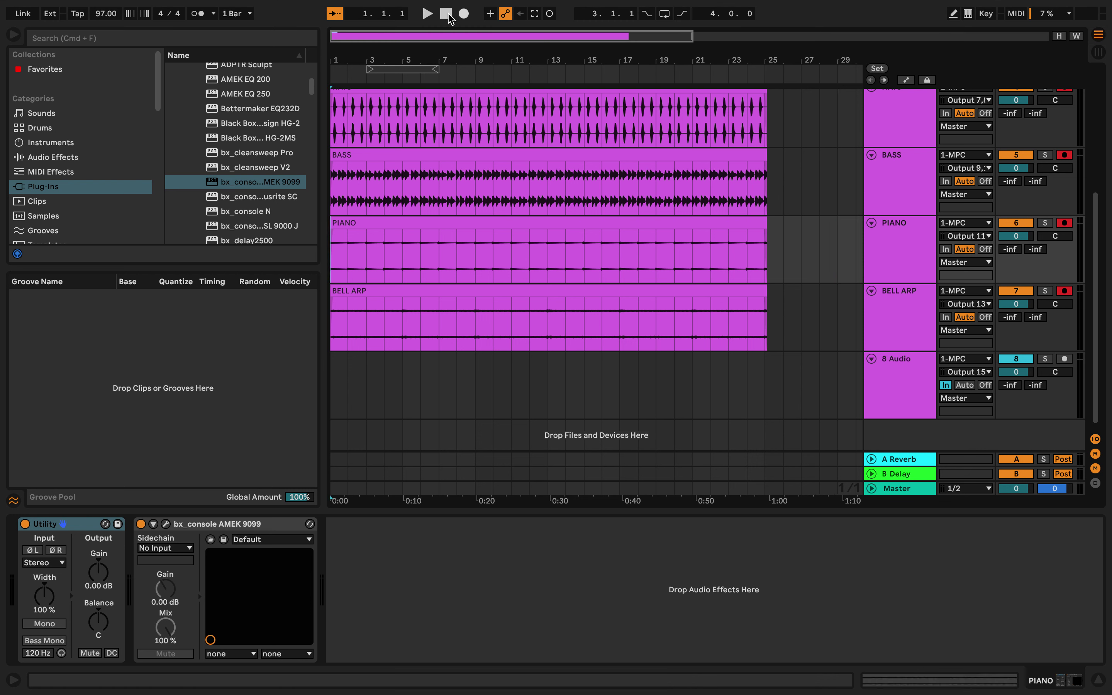
pyautogui.press('space')
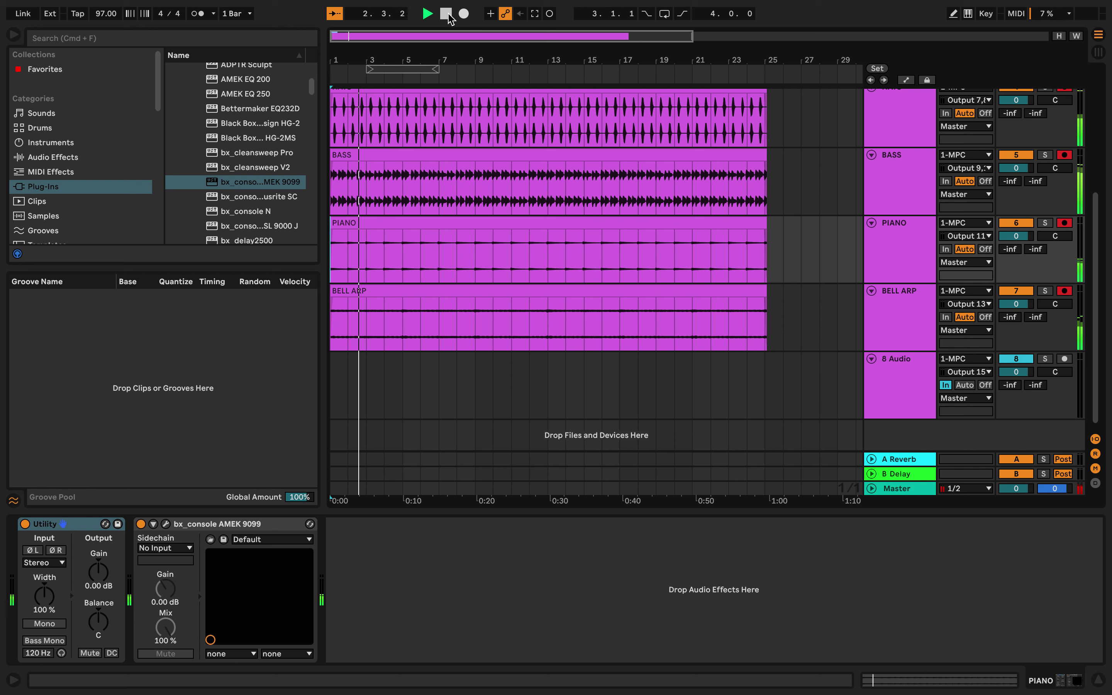
pyautogui.click(449, 17)
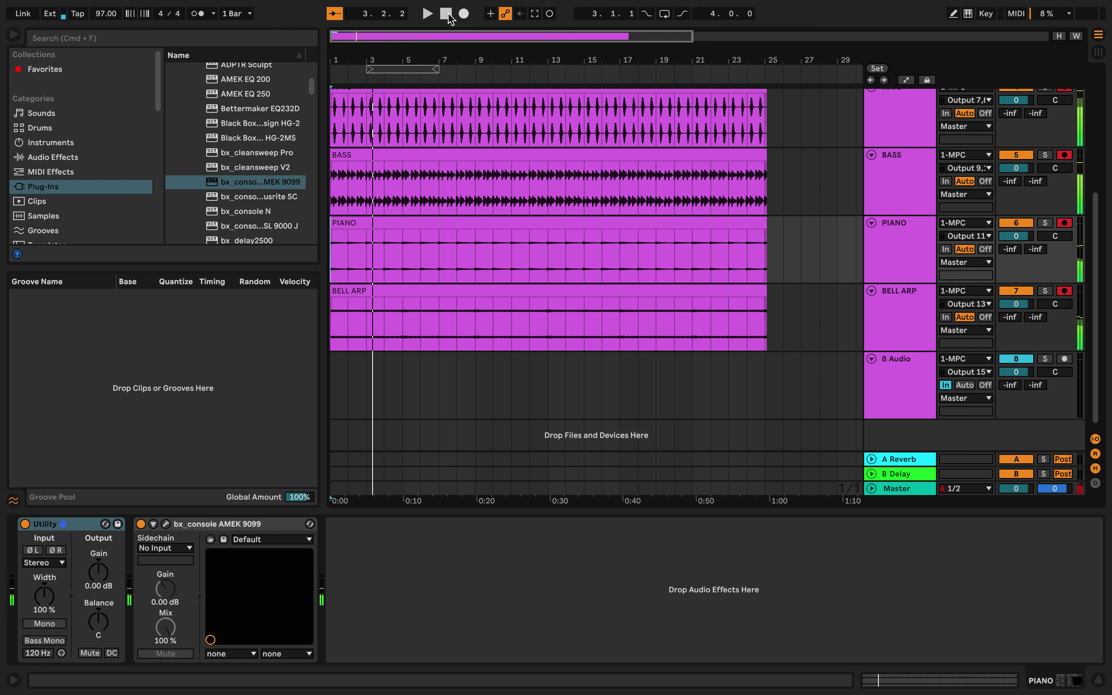
pyautogui.scroll(2, 886, 139)
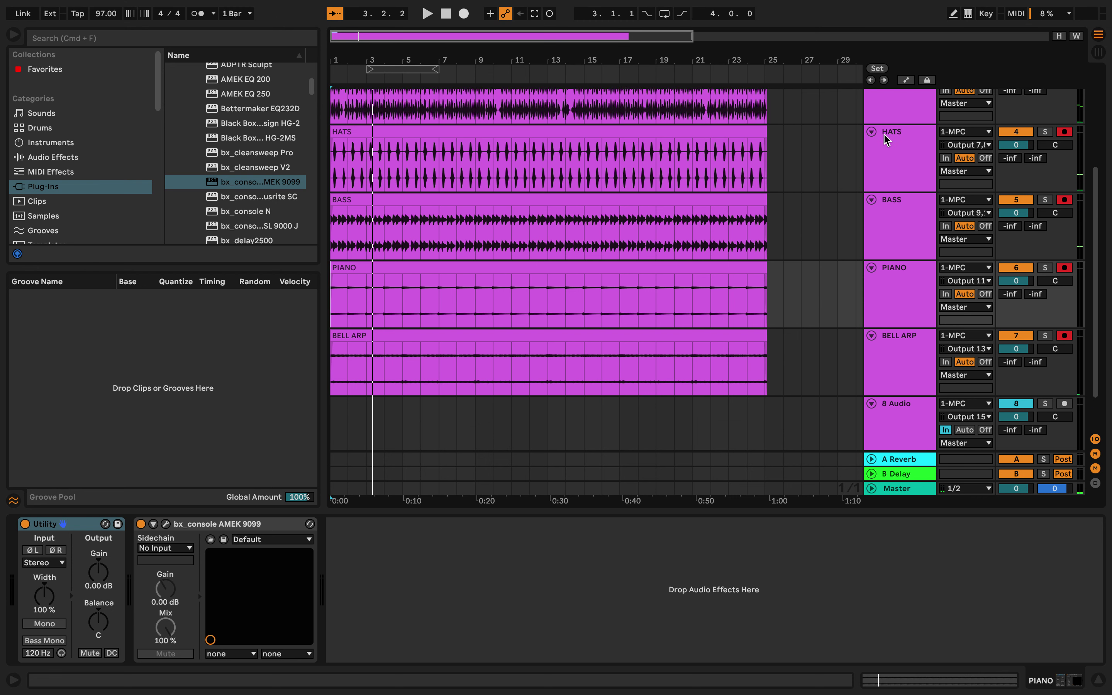
pyautogui.scroll(6, 885, 139)
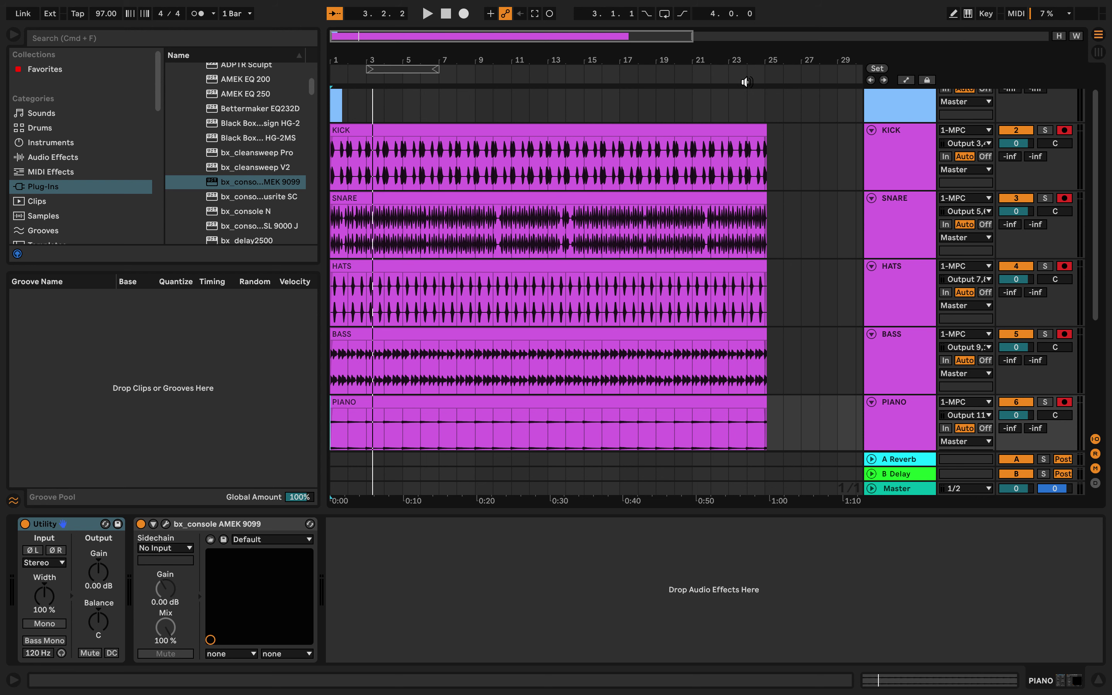
# Step: Trim the ends of the recorded KICK to BELL ARP clips back to exactly bar 25
pyautogui.moveTo(765, 55); pyautogui.dragTo(764, 111)
pyautogui.click(821, 97)
pyautogui.moveTo(821, 96)
pyautogui.mouseDown()
pyautogui.moveTo(819, 482)
pyautogui.moveTo(807, 422)
pyautogui.mouseUp()
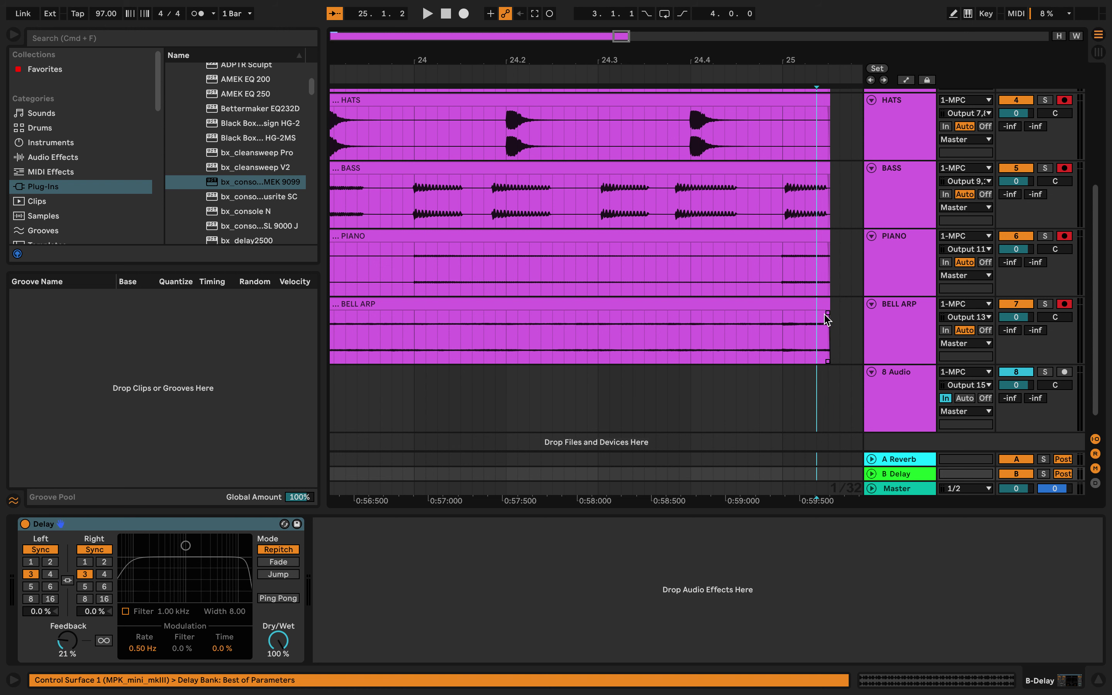
pyautogui.click(848, 317)
pyautogui.moveTo(844, 311); pyautogui.dragTo(783, 90)
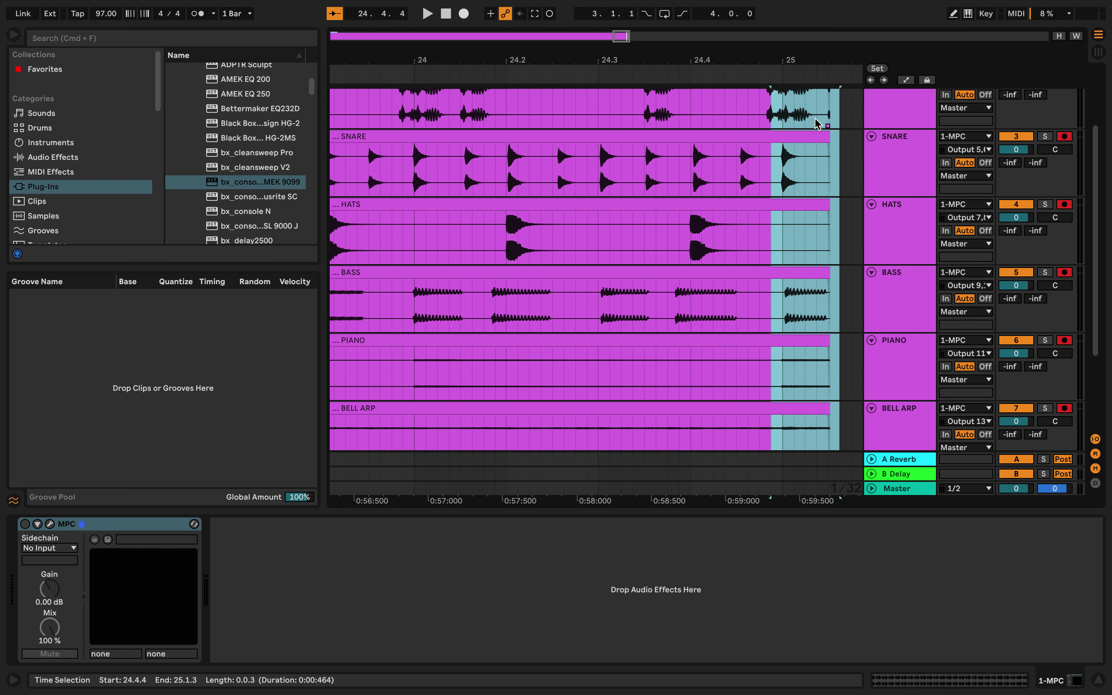
pyautogui.scroll(5, 817, 123)
pyautogui.scroll(-2, 817, 123)
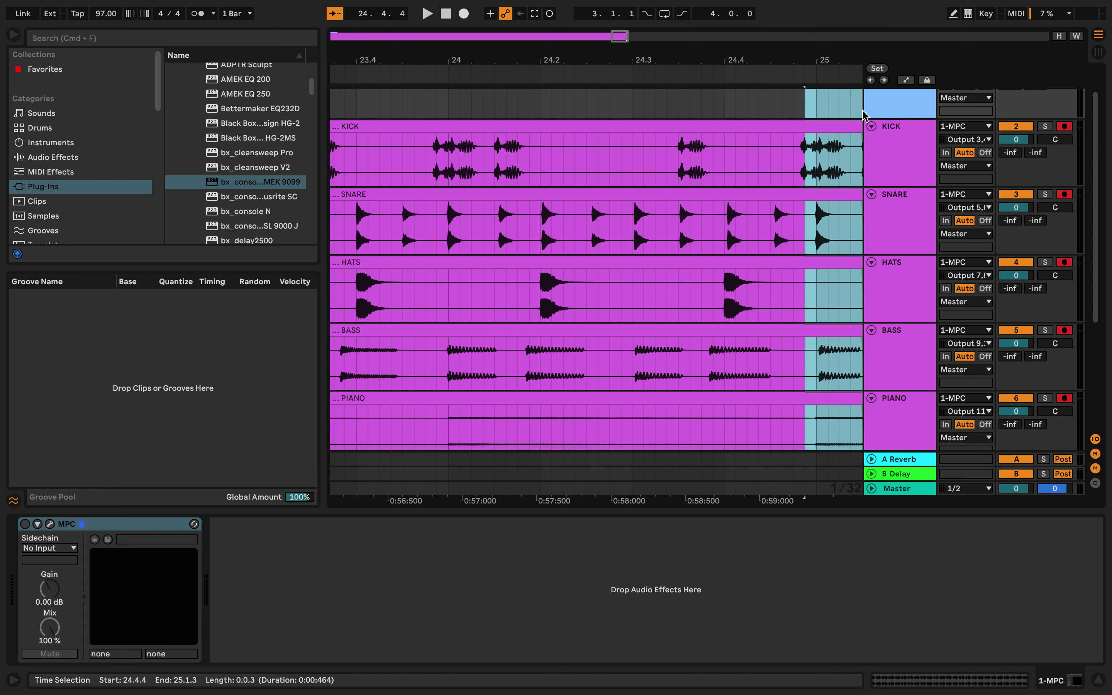
pyautogui.hscroll(3, 836, 115)
pyautogui.scroll(-1, 836, 115)
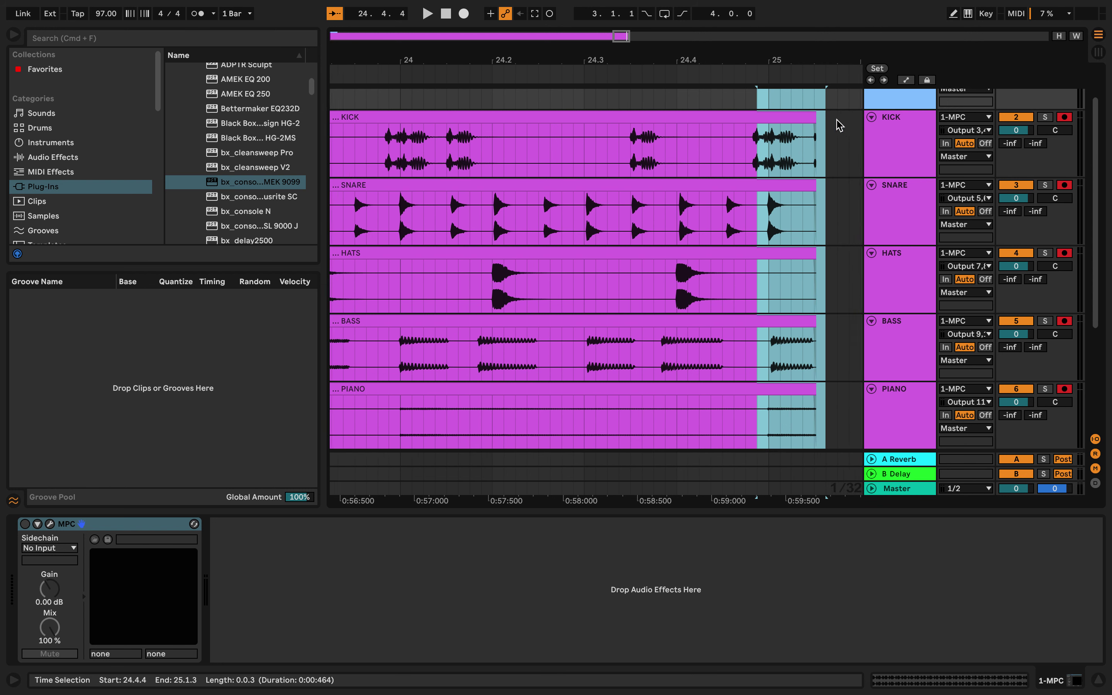
pyautogui.moveTo(811, 113); pyautogui.dragTo(765, 114)
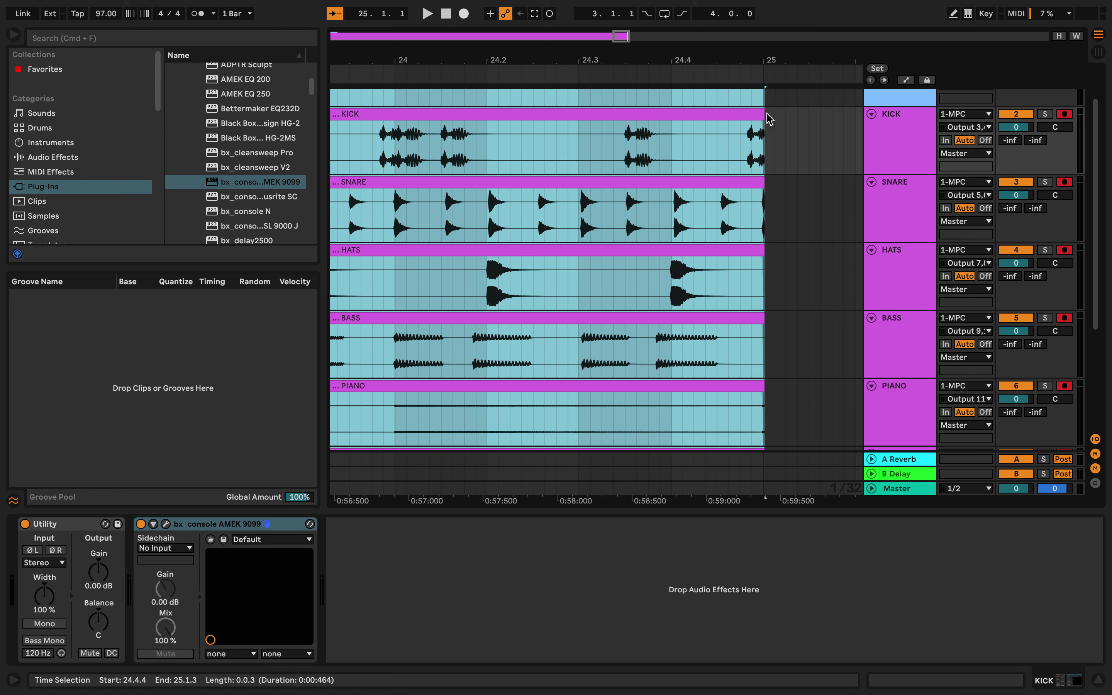
# Step: Play briefly from bar 25, stop, and review the trimmed clip ends across the tracks
pyautogui.click(755, 112)
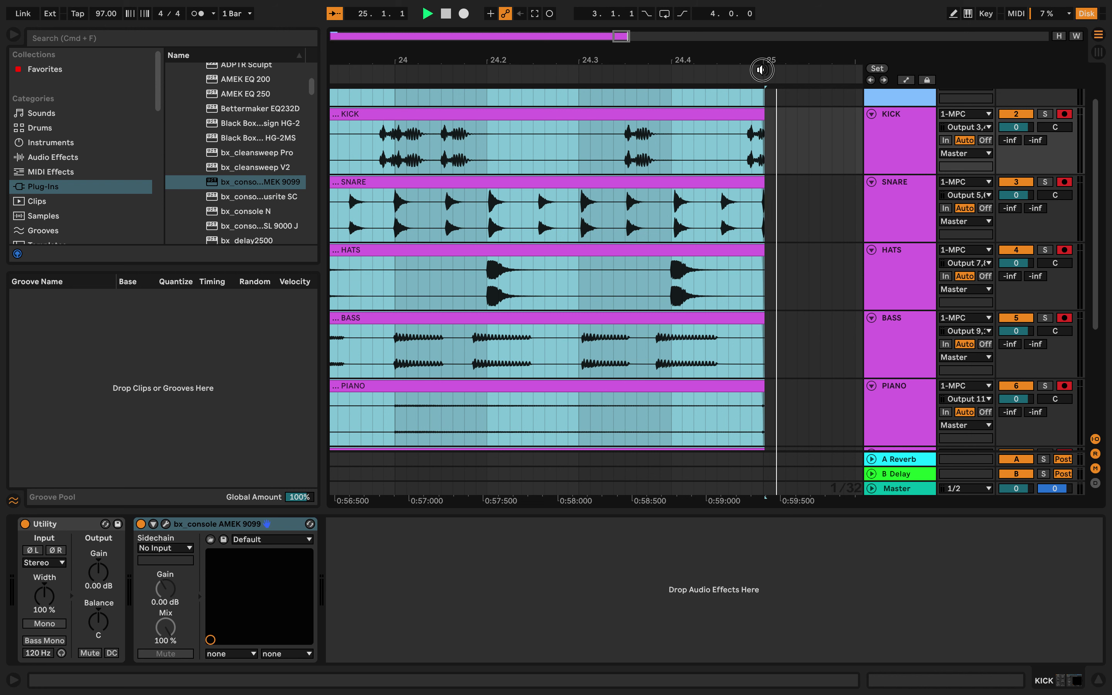
pyautogui.press('space')
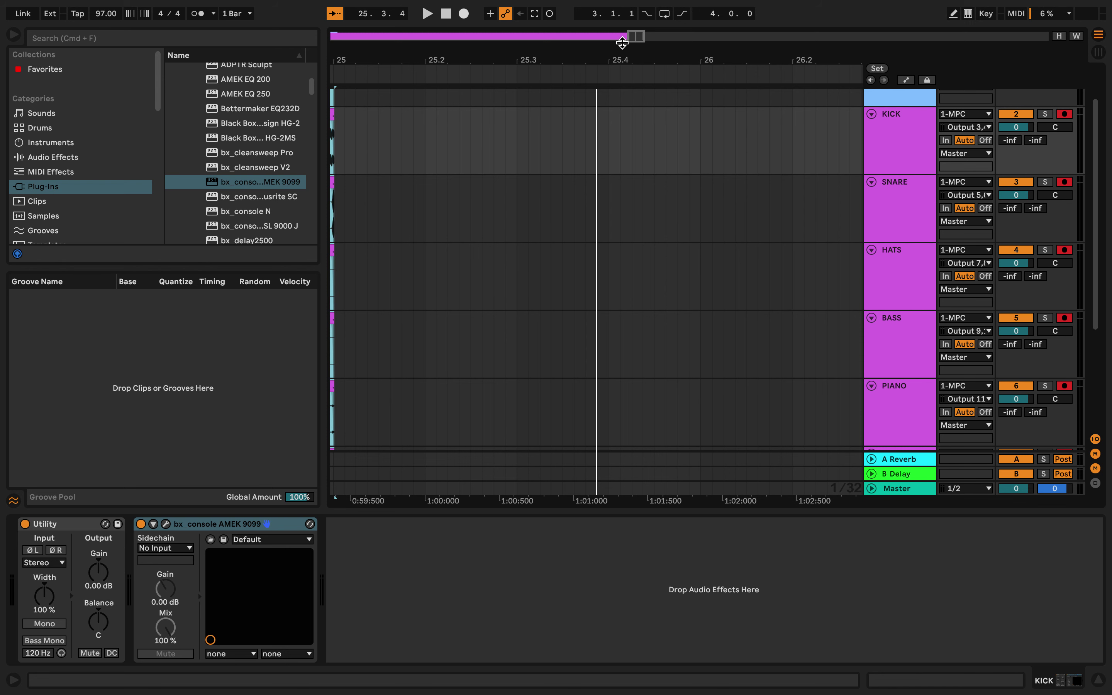
pyautogui.hscroll(-10, 536, 134)
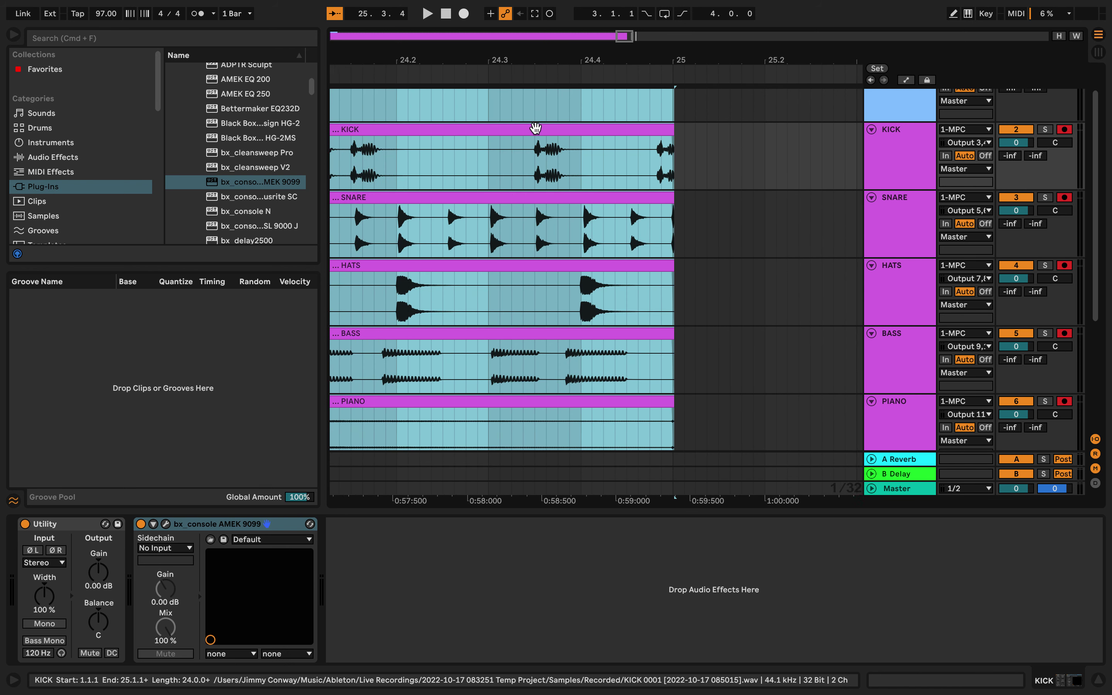
pyautogui.scroll(-3, 536, 128)
pyautogui.moveTo(509, 58)
pyautogui.mouseDown()
pyautogui.moveTo(509, 76)
pyautogui.moveTo(509, 56)
pyautogui.mouseUp()
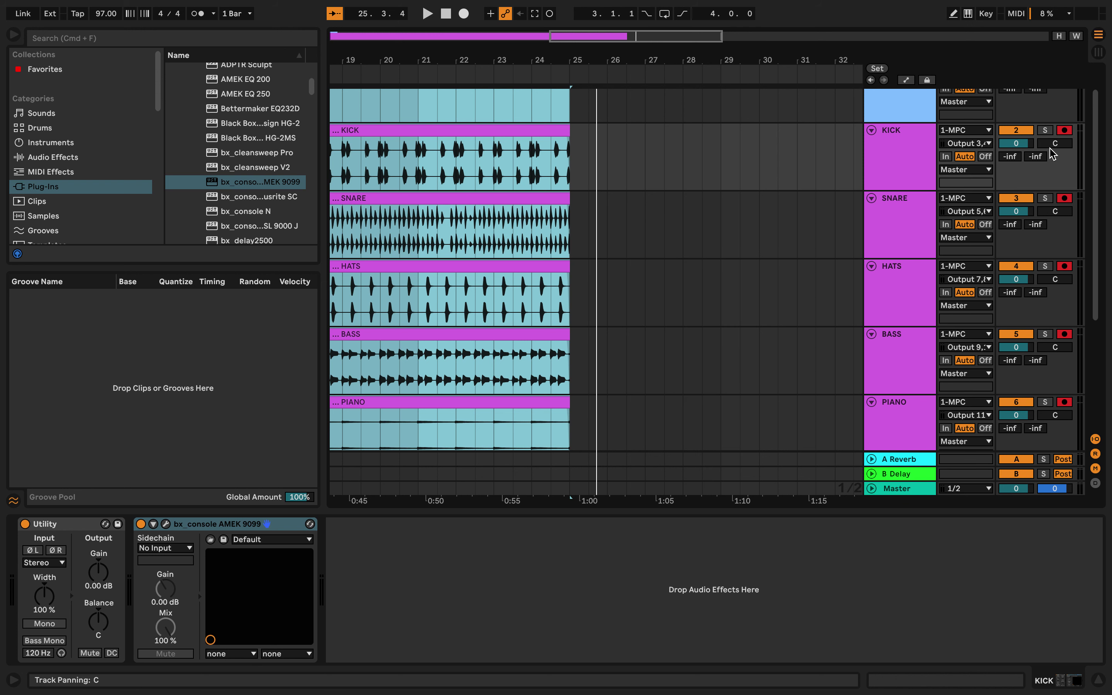
# Step: Clear the clip selection and lower the KICK track volume to -3.1 dB
pyautogui.click(1024, 143)
pyautogui.moveTo(1024, 144); pyautogui.dragTo(1021, 143)
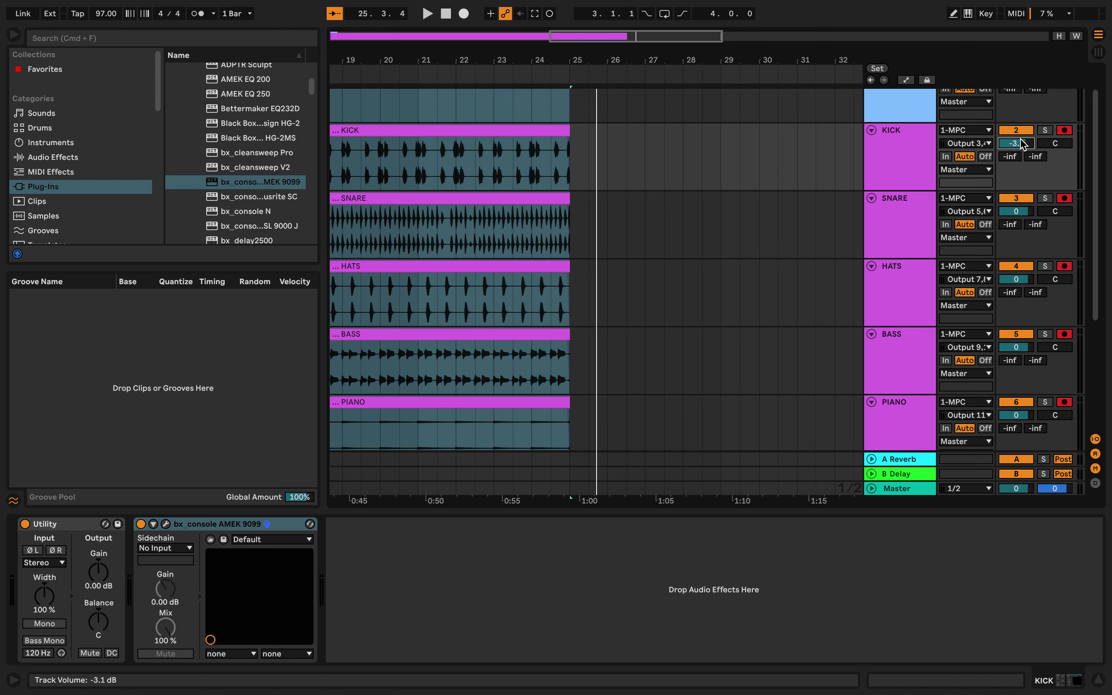
pyautogui.click(817, 169)
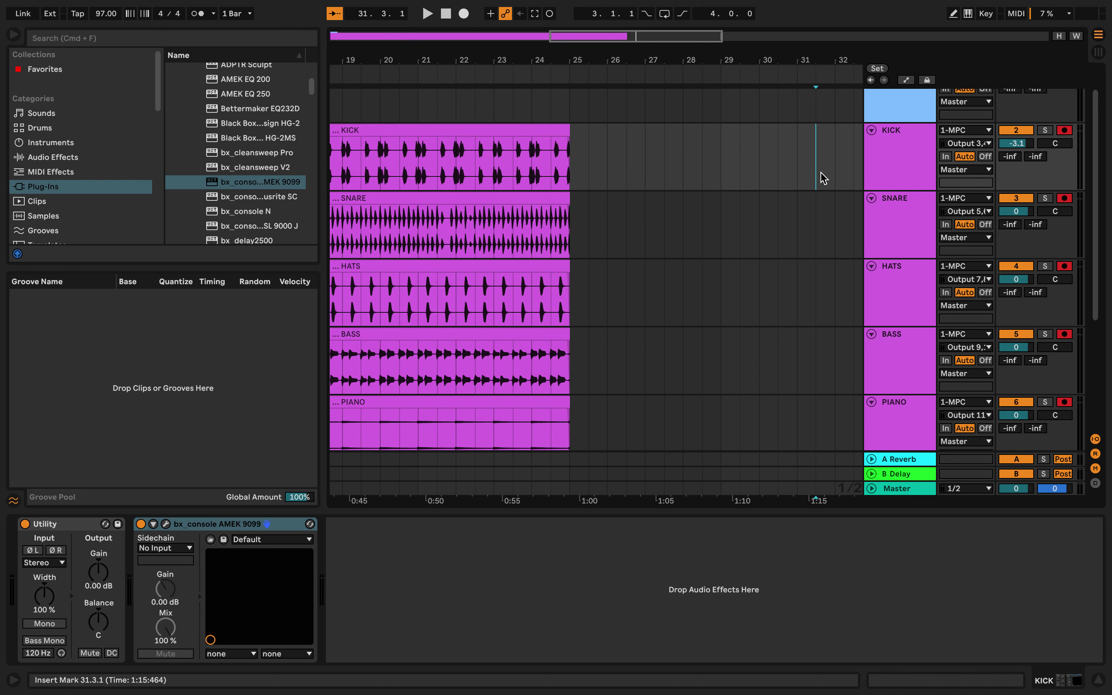
pyautogui.click(1022, 143)
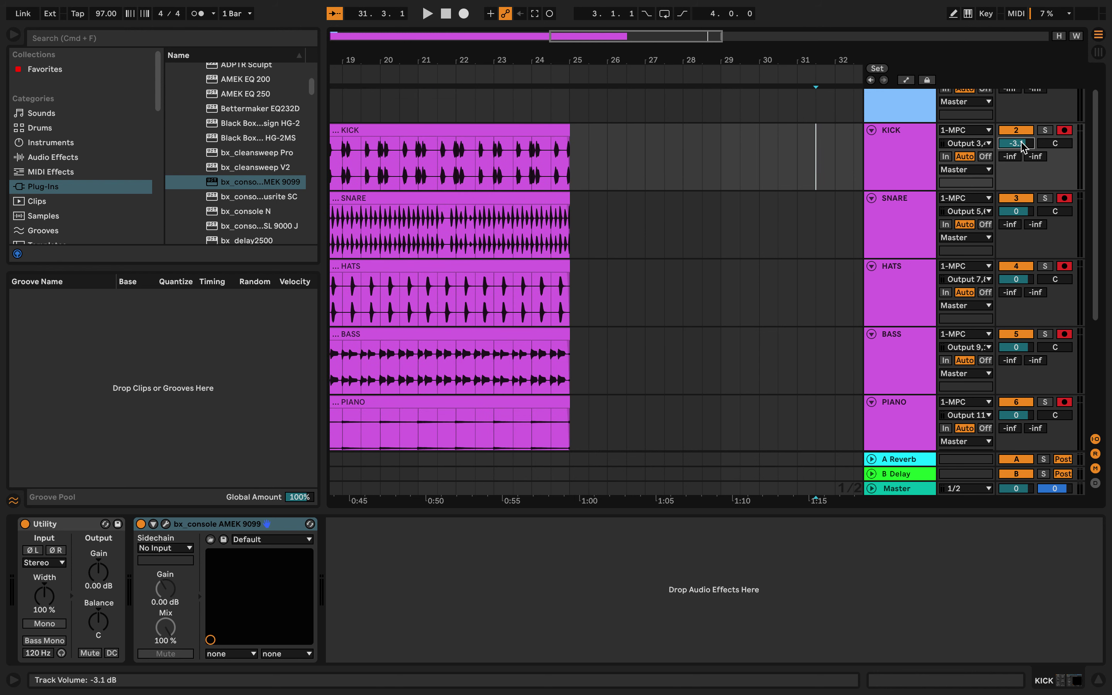
# Step: Show the Session View and pull the KICK, SNARE, HATS, BASS, PIANO and BELL ARP faders fully down to -inf
pyautogui.press('Tab')
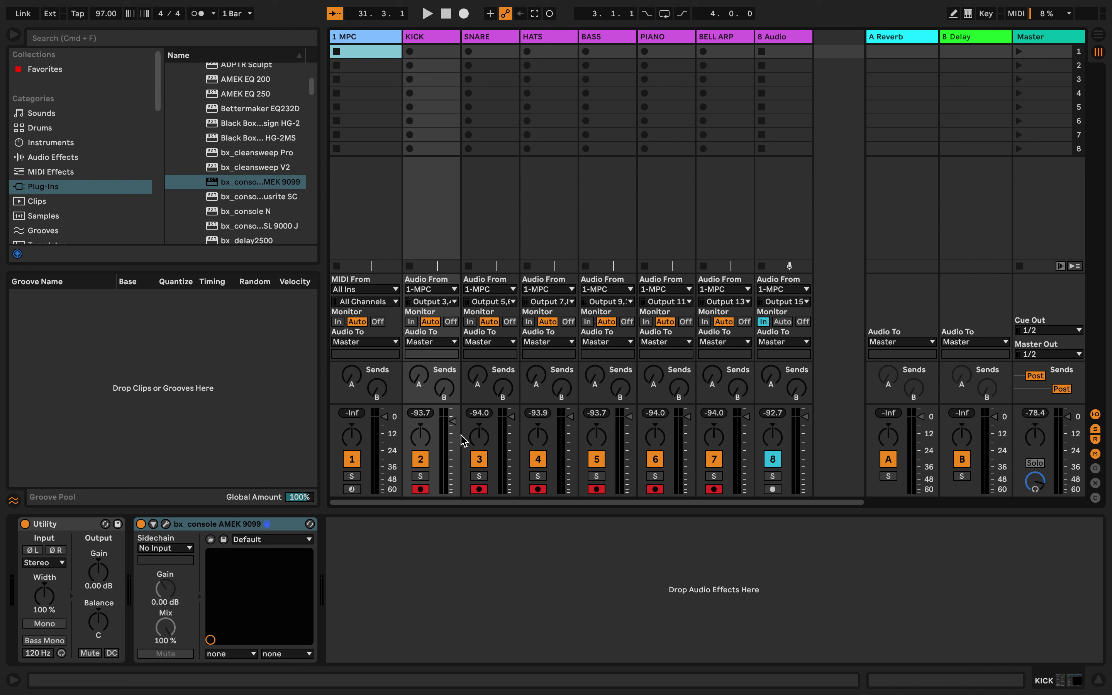
pyautogui.click(452, 420)
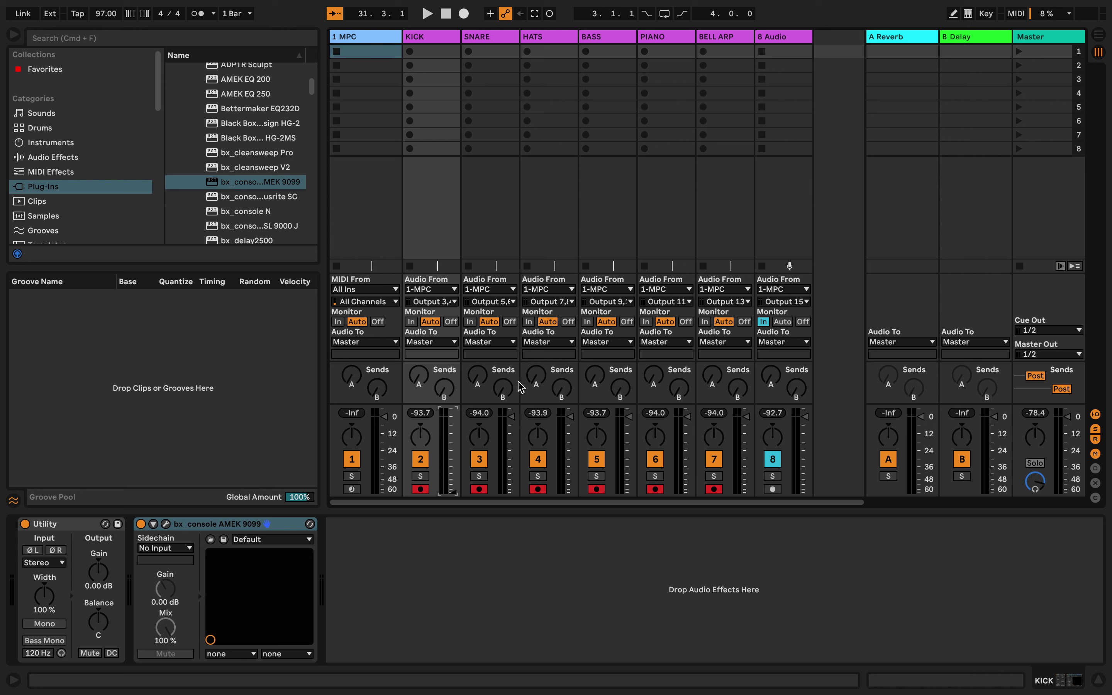
pyautogui.click(572, 423)
pyautogui.moveTo(629, 417); pyautogui.dragTo(629, 494)
pyautogui.moveTo(687, 416); pyautogui.dragTo(687, 493)
pyautogui.moveTo(746, 417); pyautogui.dragTo(745, 422)
# Step: Stop playback, return the song position to 1.1.1, and turn on the arrangement loop
pyautogui.press('space')
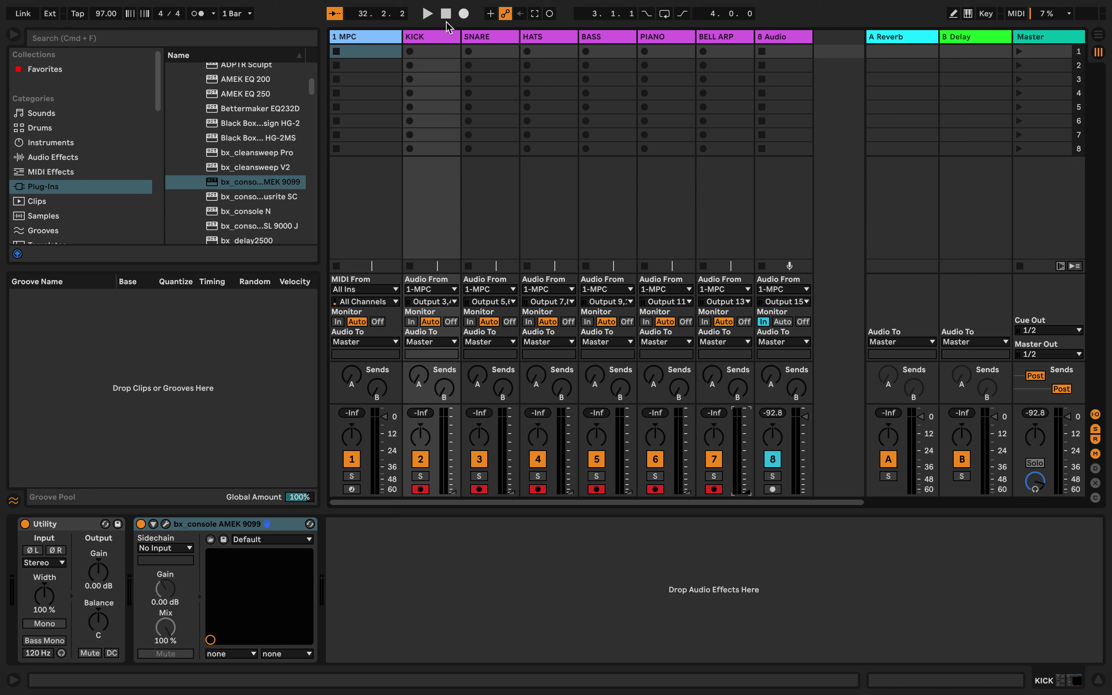
pyautogui.click(446, 13)
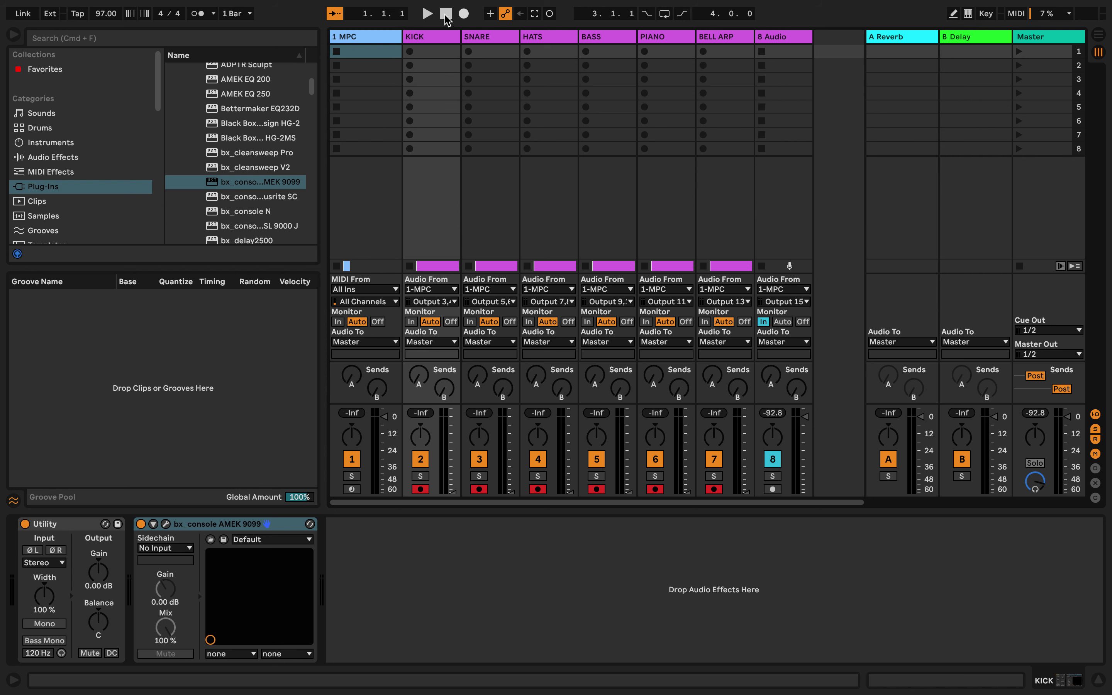
pyautogui.click(665, 14)
# Step: In the Arrangement View, set the loop to the BELL ARP clip's range, starting at 1.1.1 with a length of 24 bars
pyautogui.press('Tab')
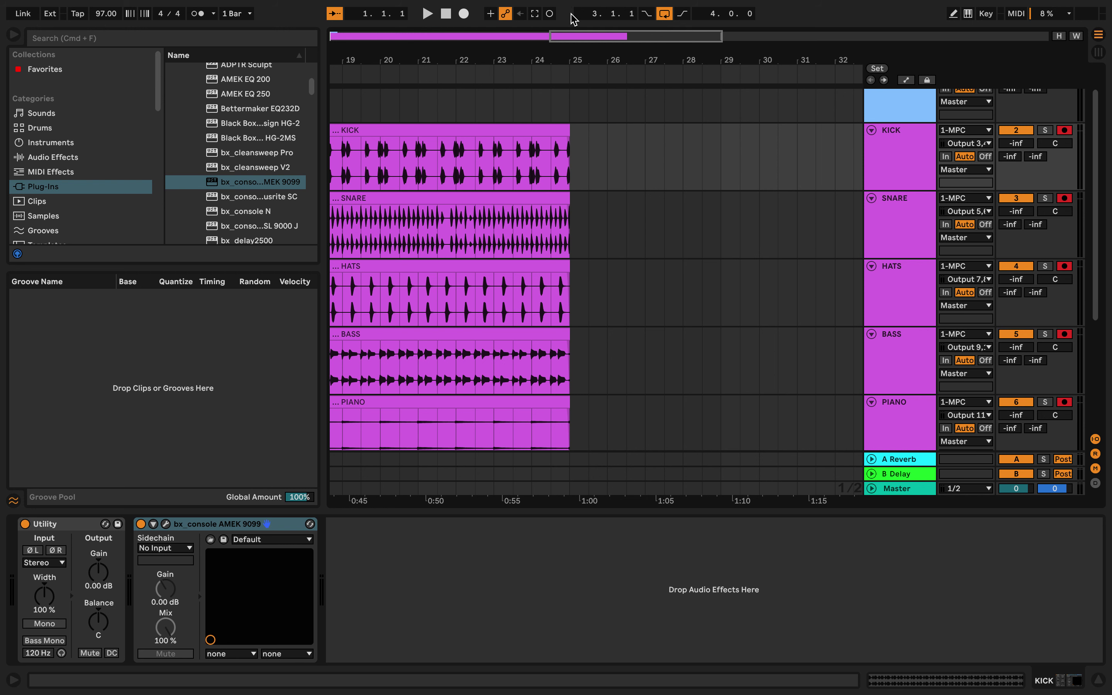
pyautogui.press('super+a')
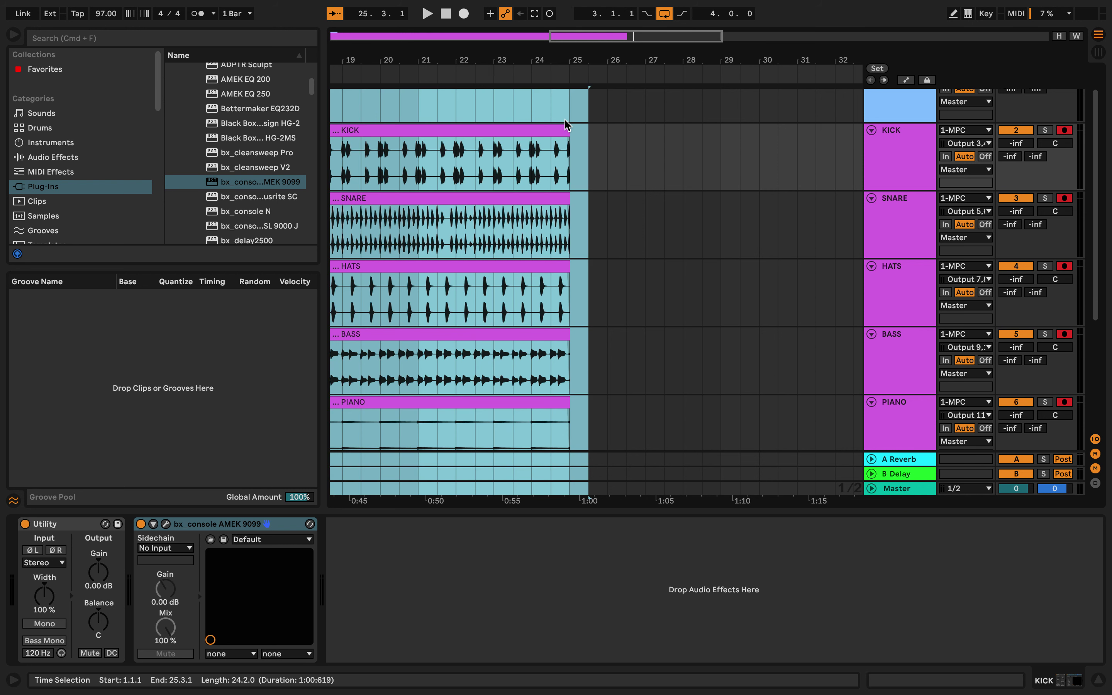
pyautogui.click(626, 229)
pyautogui.scroll(-1, 597, 434)
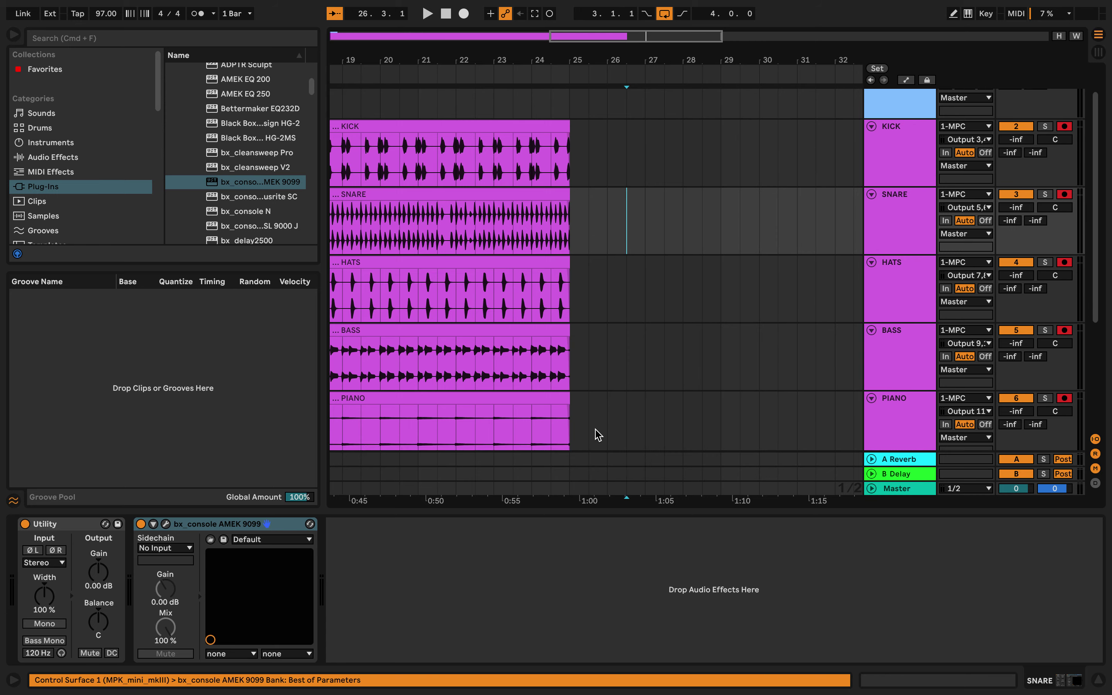
pyautogui.scroll(-5, 597, 435)
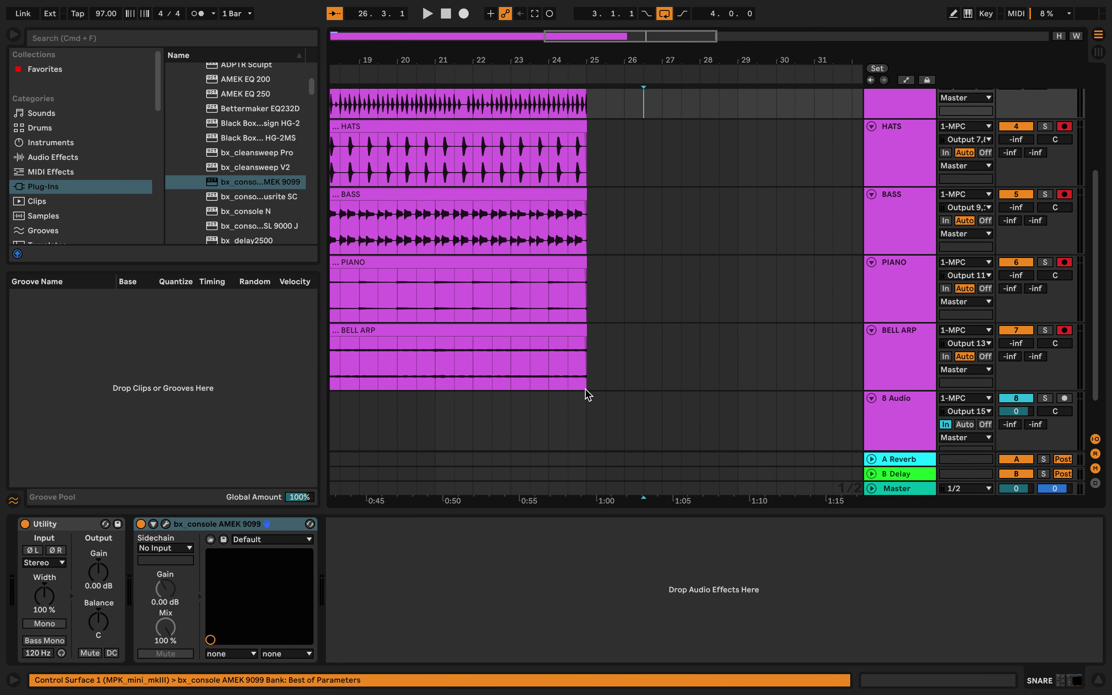
pyautogui.click(517, 334)
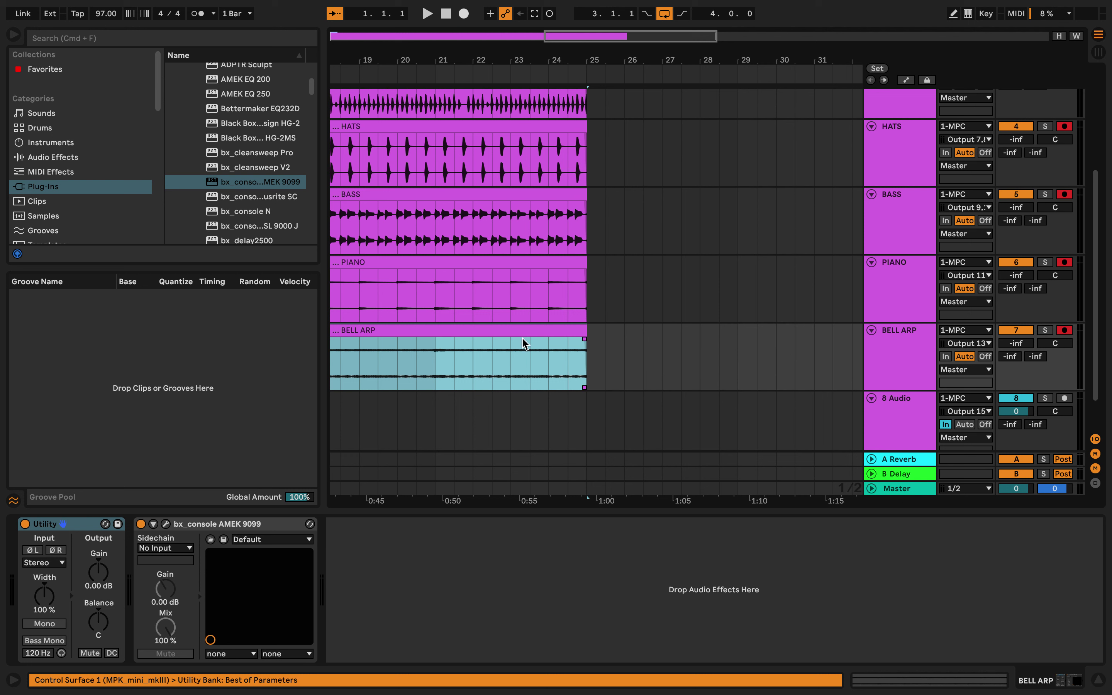
pyautogui.press('super+l')
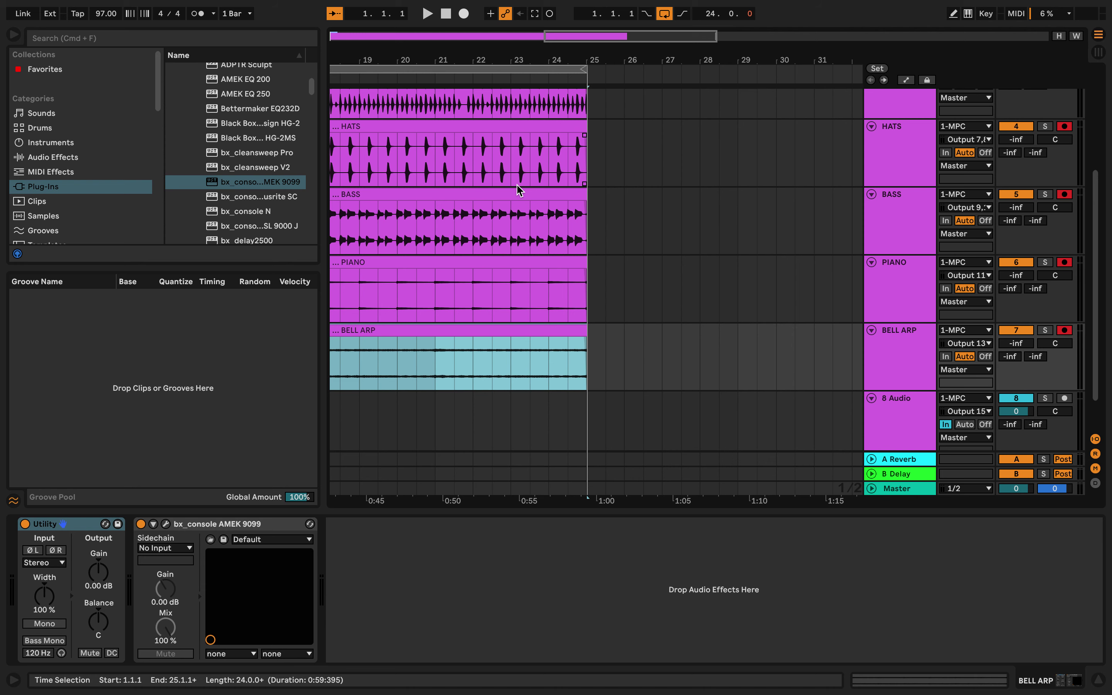
# Step: Start looped playback in the Session View, raise the KICK fader to about 0 dB, and pull the HATS fader fully down
pyautogui.press('Tab')
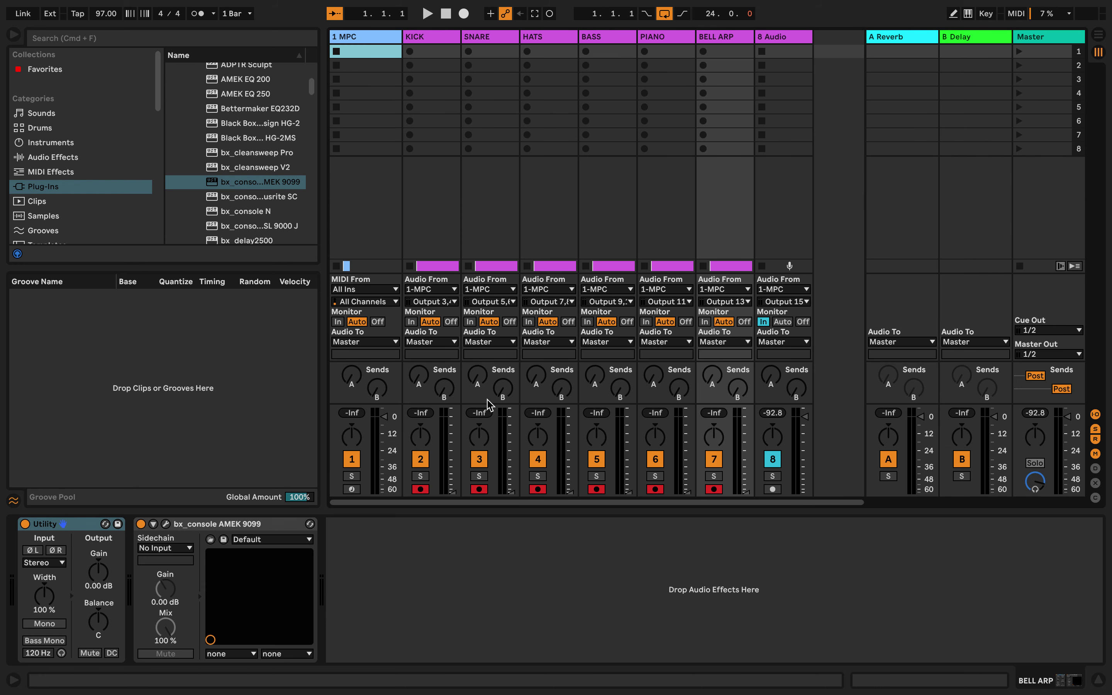
pyautogui.press('space')
pyautogui.moveTo(453, 495); pyautogui.dragTo(453, 415)
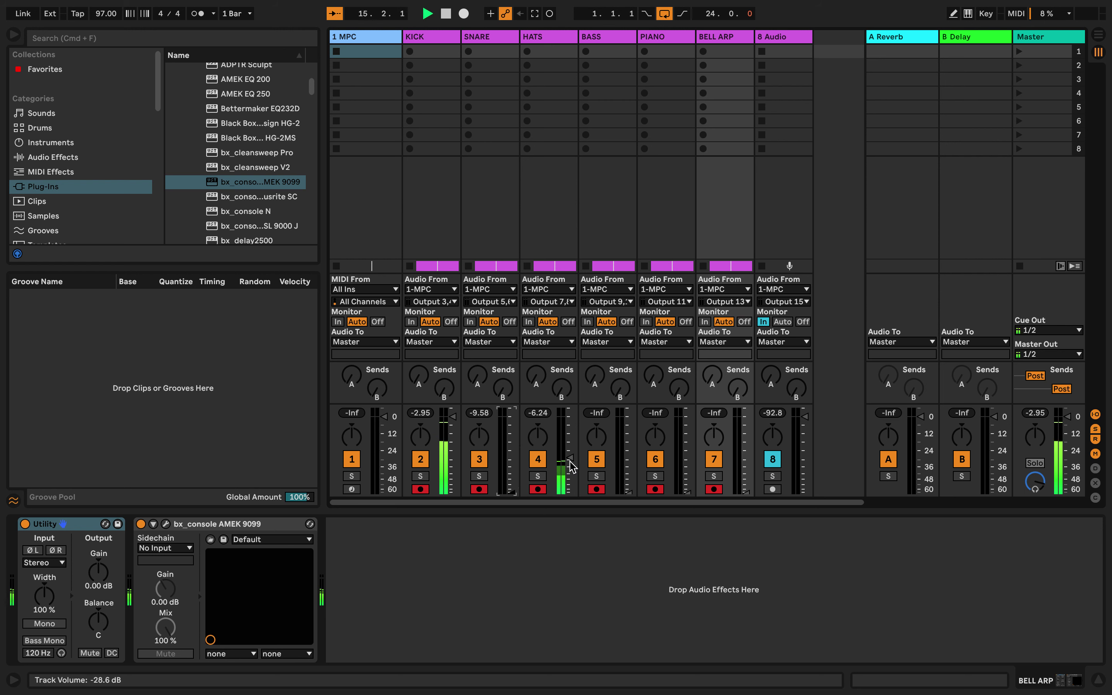
pyautogui.moveTo(570, 471); pyautogui.dragTo(573, 501)
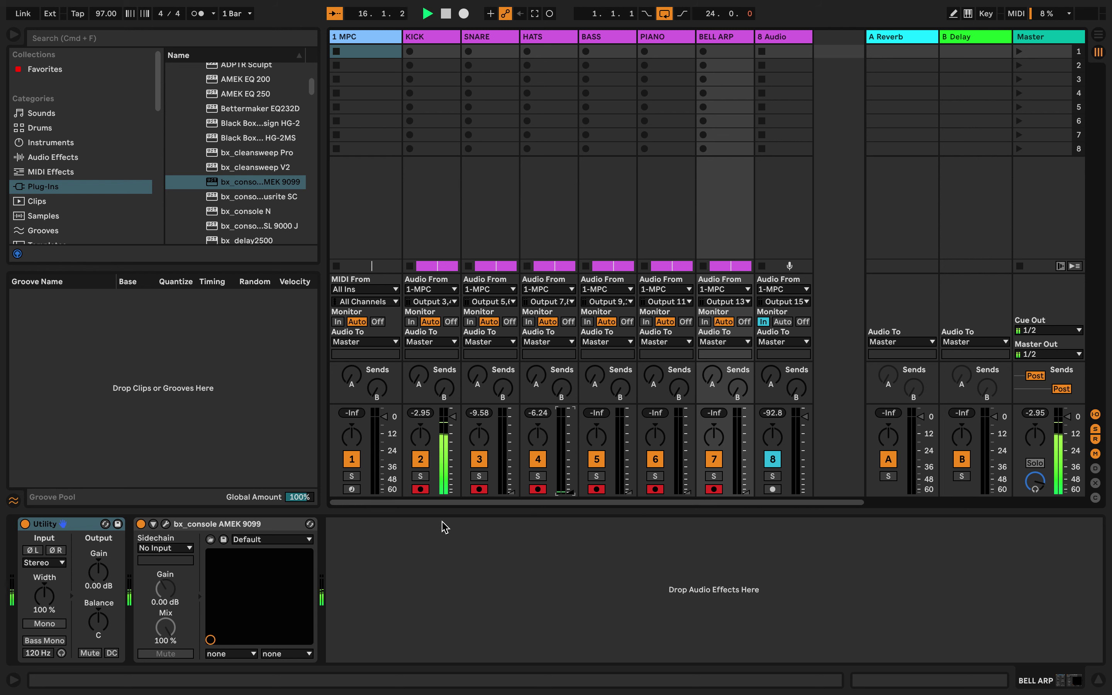
# Step: Open the AMEK 9099 on the BELL ARP track, test its low-pass filter, lower the high-pass frequency, and close the plug-in
pyautogui.click(166, 524)
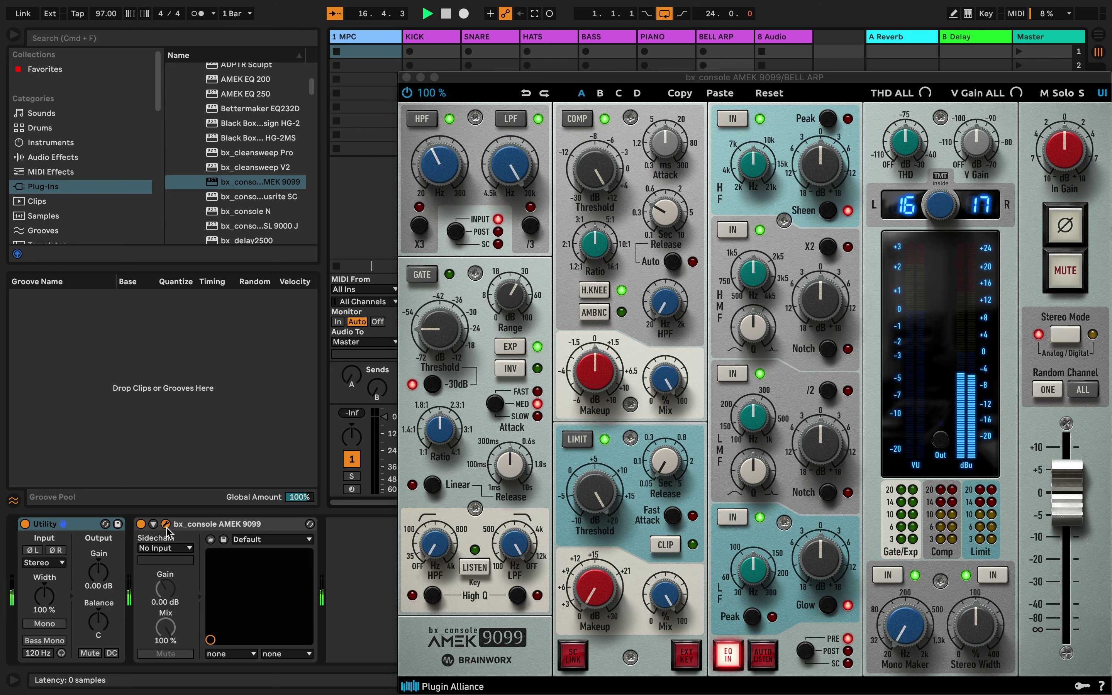
pyautogui.moveTo(578, 76); pyautogui.dragTo(253, 75)
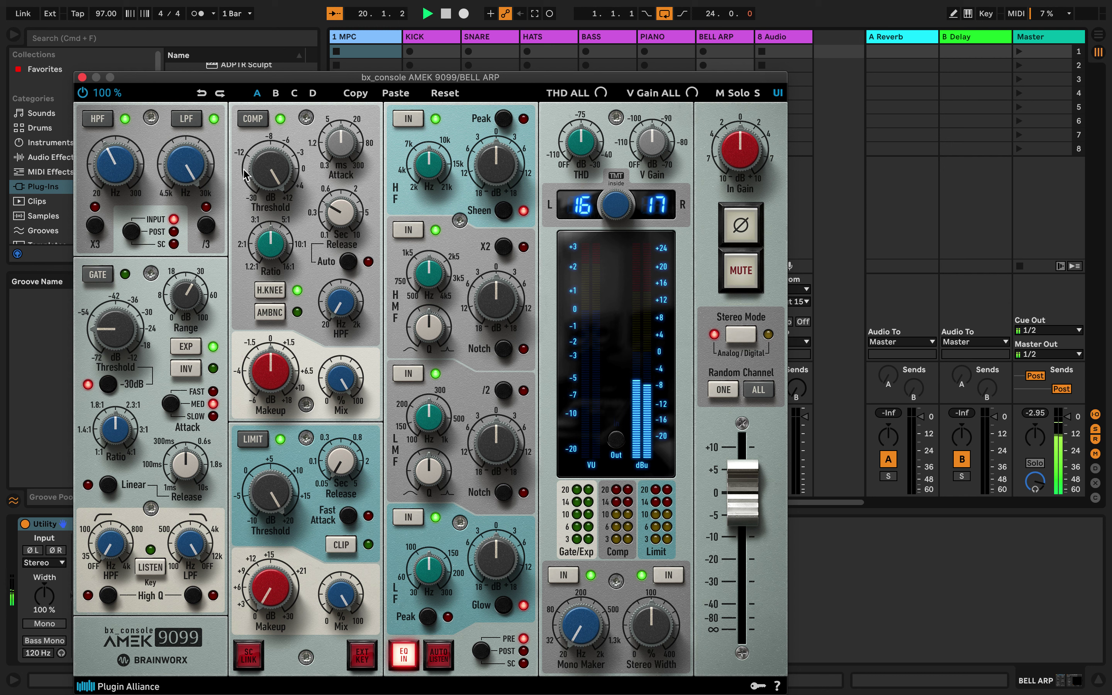
pyautogui.moveTo(184, 165); pyautogui.dragTo(203, 207)
pyautogui.moveTo(190, 164); pyautogui.dragTo(183, 118)
pyautogui.click(182, 119)
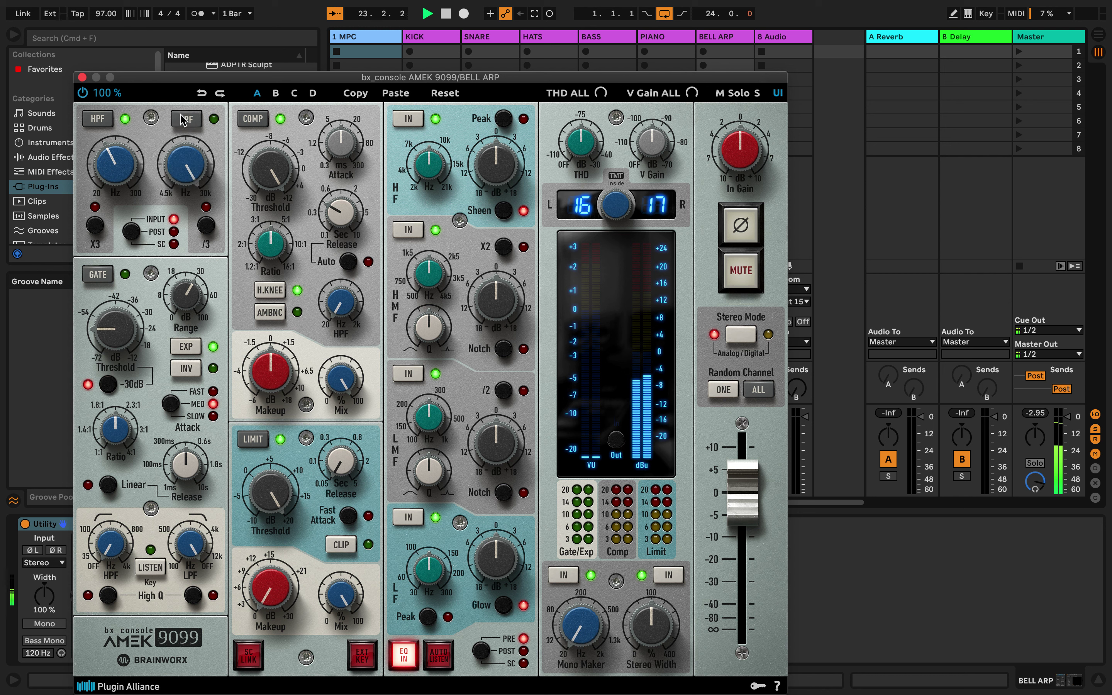
pyautogui.moveTo(115, 156); pyautogui.dragTo(91, 146)
pyautogui.click(84, 96)
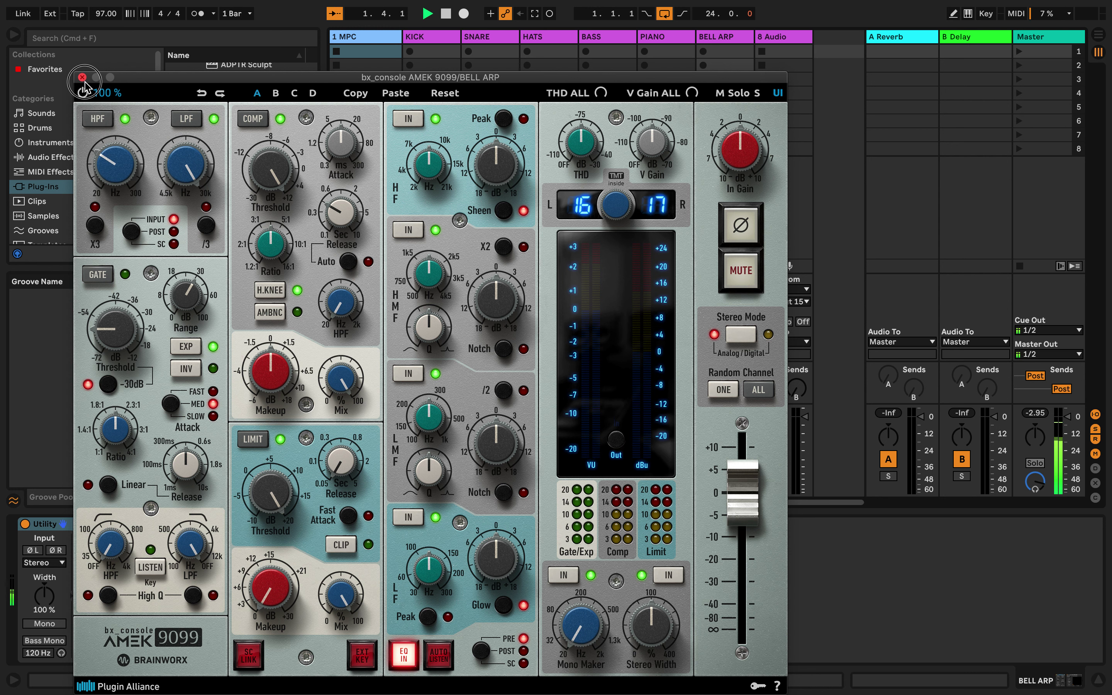
pyautogui.click(83, 78)
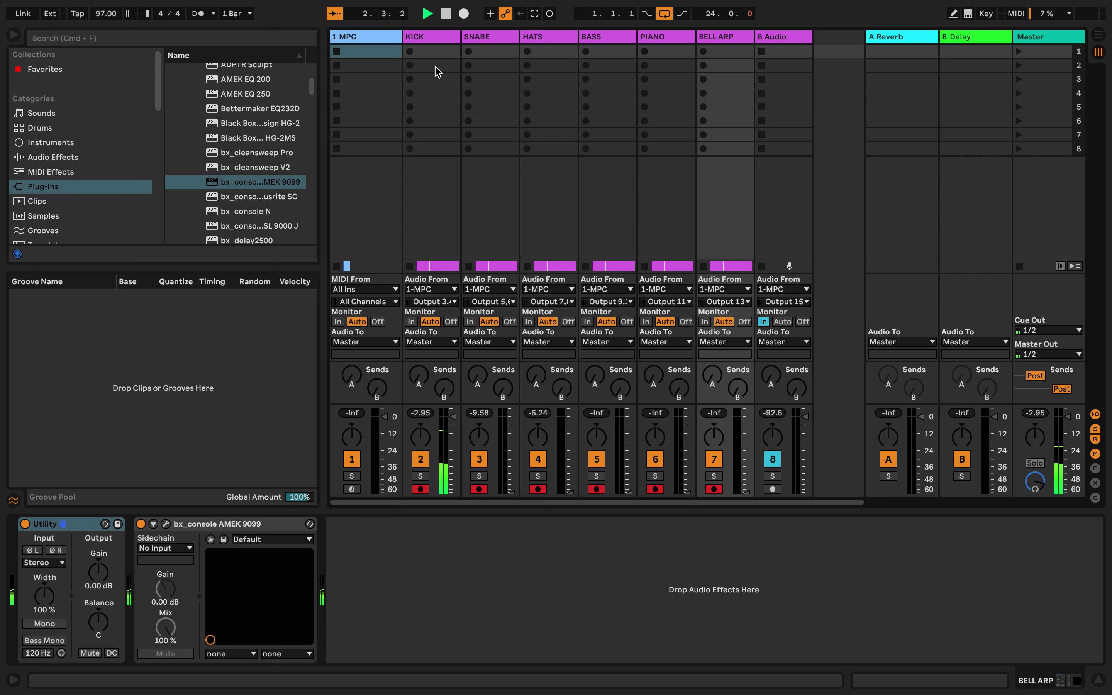
# Step: Open the AMEK 9099 on the KICK track and lower its low-pass filter to between 4.50 kHz and 7.00 kHz
pyautogui.click(435, 36)
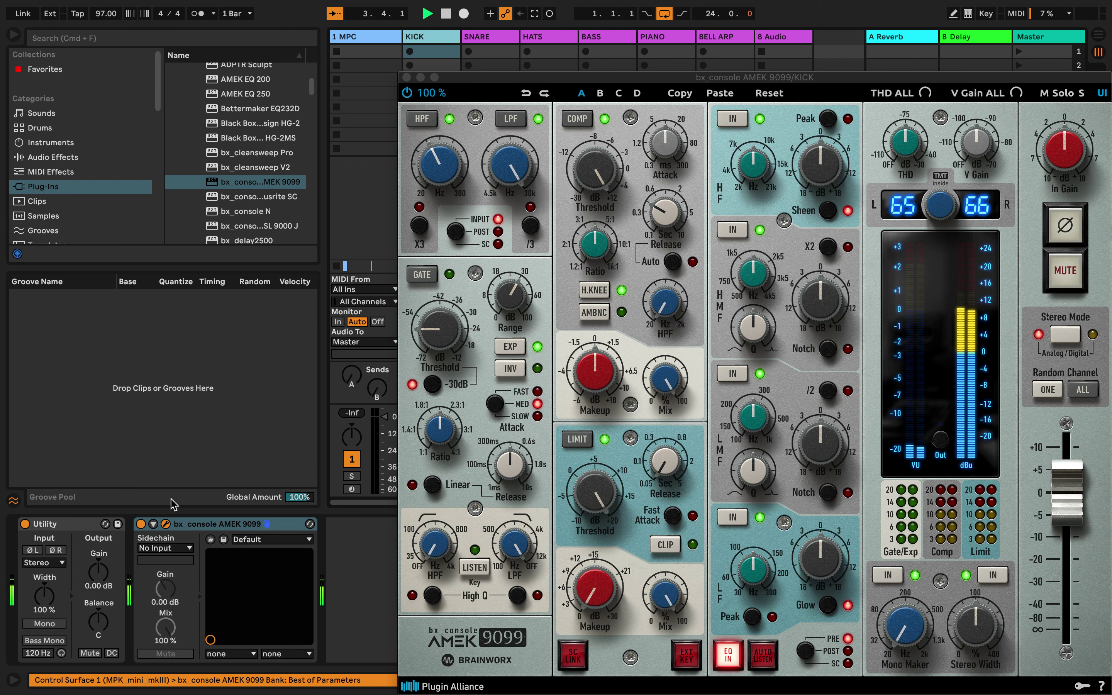
pyautogui.click(165, 524)
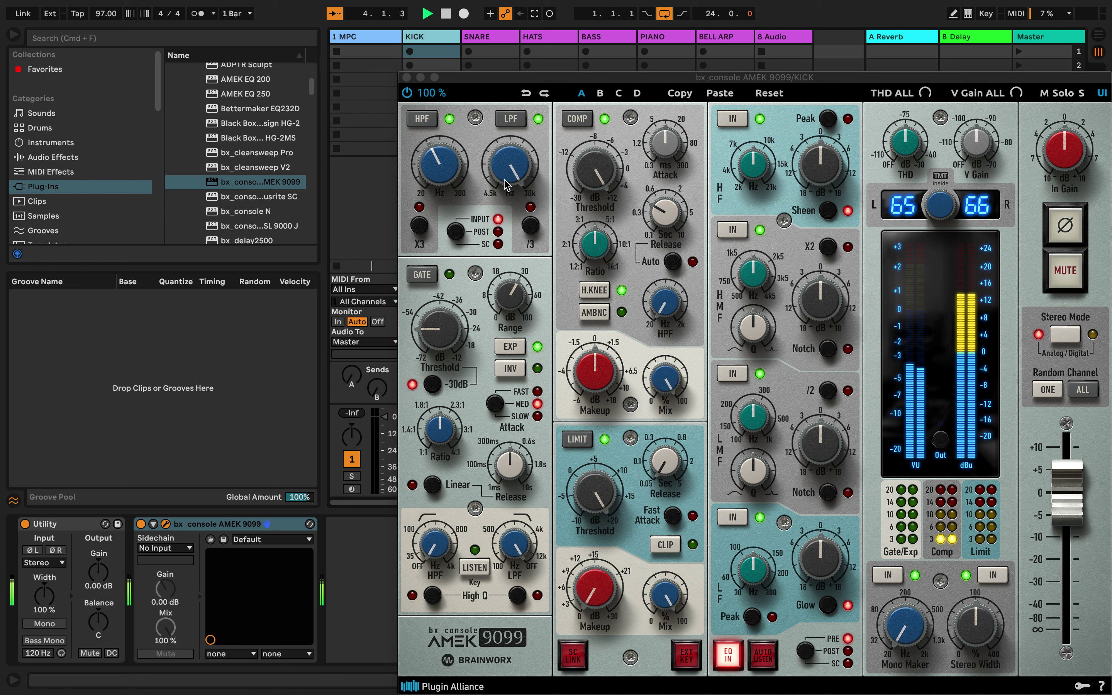
pyautogui.moveTo(505, 183); pyautogui.dragTo(504, 230)
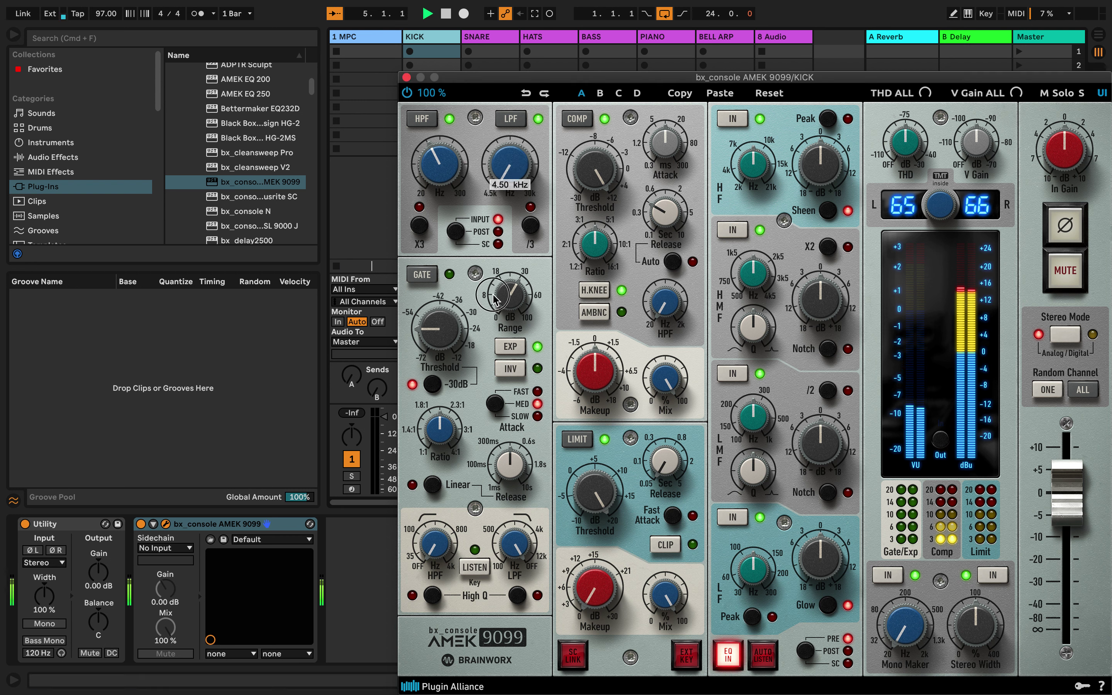
pyautogui.moveTo(507, 166); pyautogui.dragTo(472, 81)
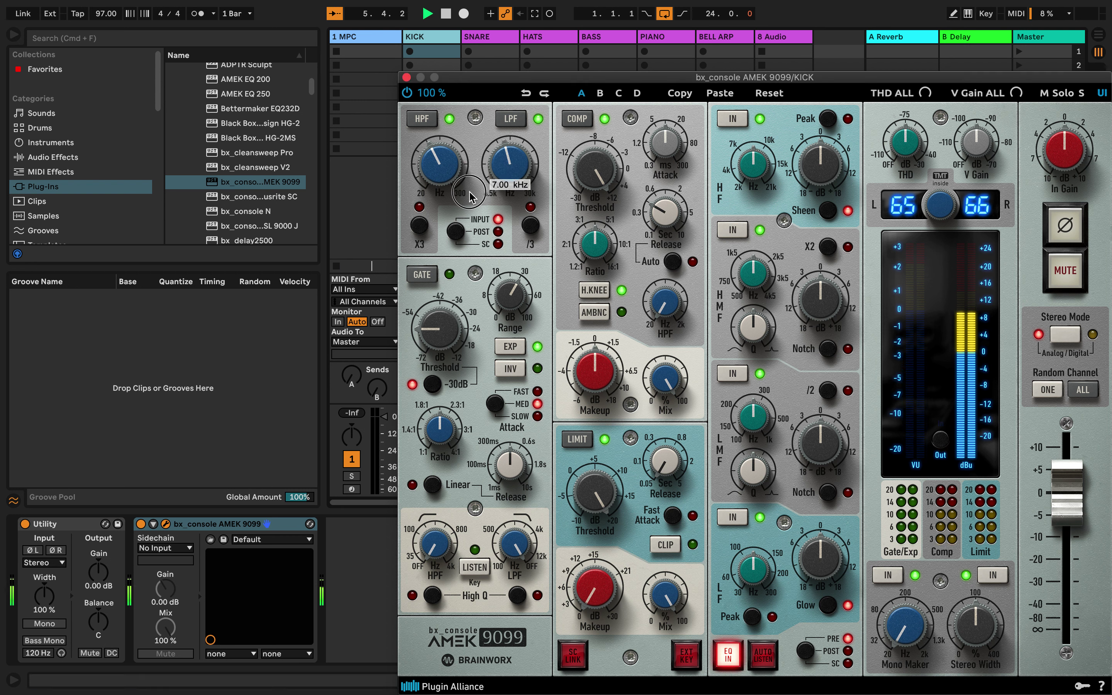
pyautogui.moveTo(469, 195); pyautogui.dragTo(477, 240)
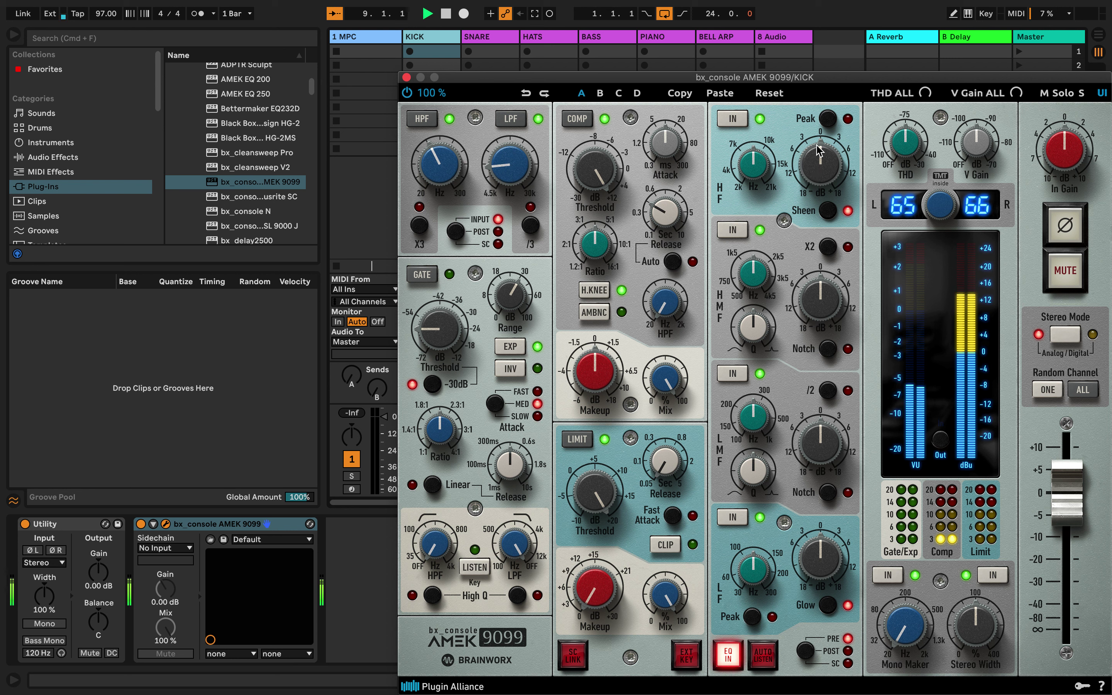
# Step: In the KICK track's AMEK 9099, cut the HF band to about -17.4 dB and lower its frequency to between 2 and 4 kHz
pyautogui.moveTo(818, 150); pyautogui.dragTo(746, 168)
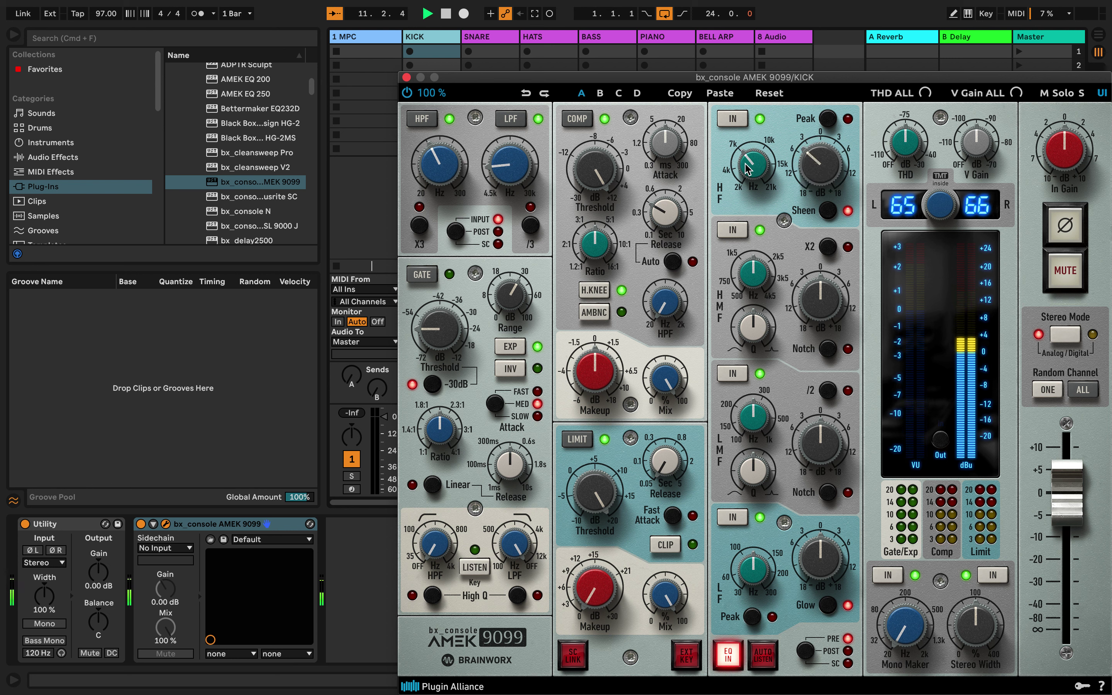
pyautogui.moveTo(819, 161); pyautogui.dragTo(824, 210)
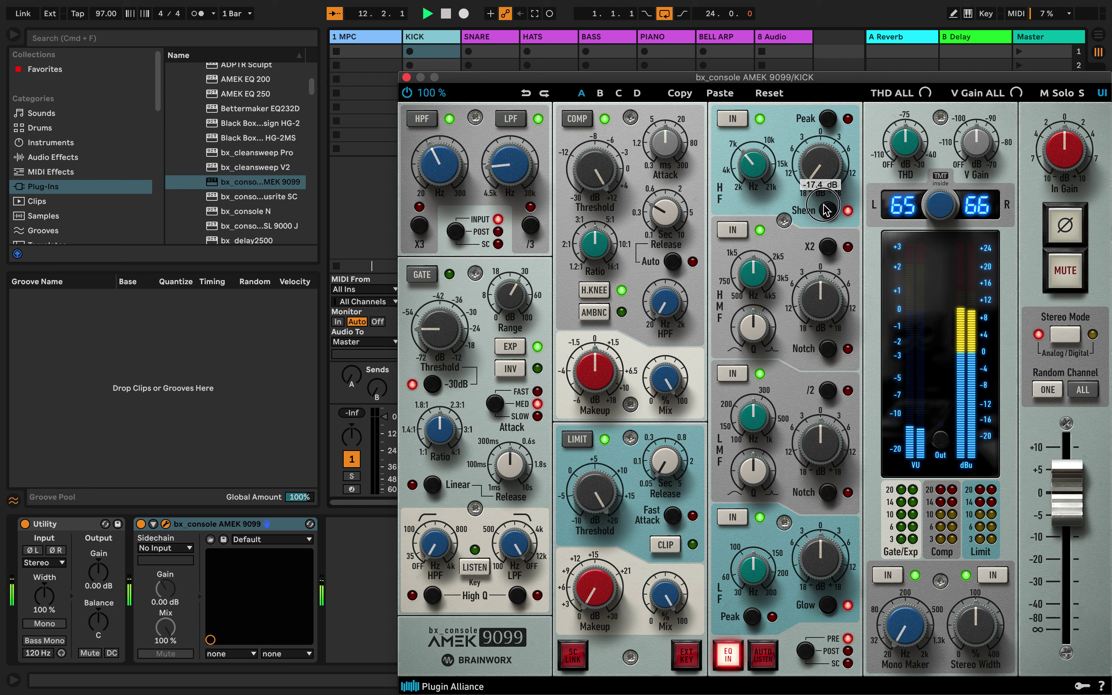
pyautogui.moveTo(751, 164); pyautogui.dragTo(747, 212)
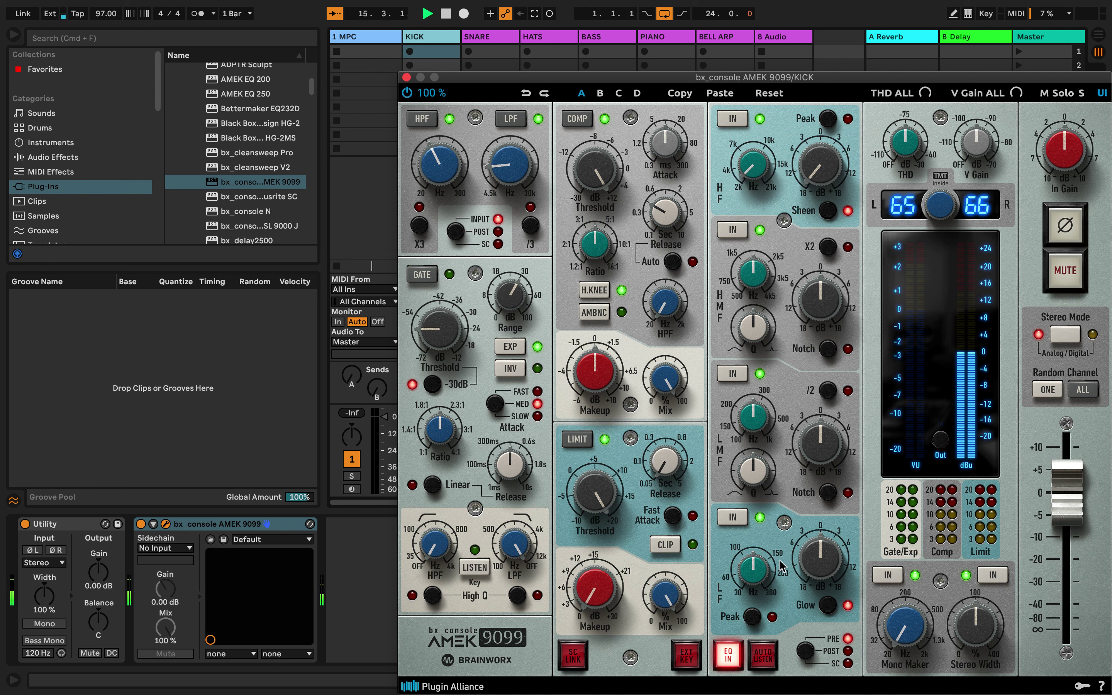
# Step: Boost the KICK equalizer's LF band and raise its frequency, and cut the LMF band with its frequency lowered to near 200 Hz
pyautogui.moveTo(819, 554); pyautogui.dragTo(817, 536)
pyautogui.moveTo(754, 569); pyautogui.dragTo(754, 547)
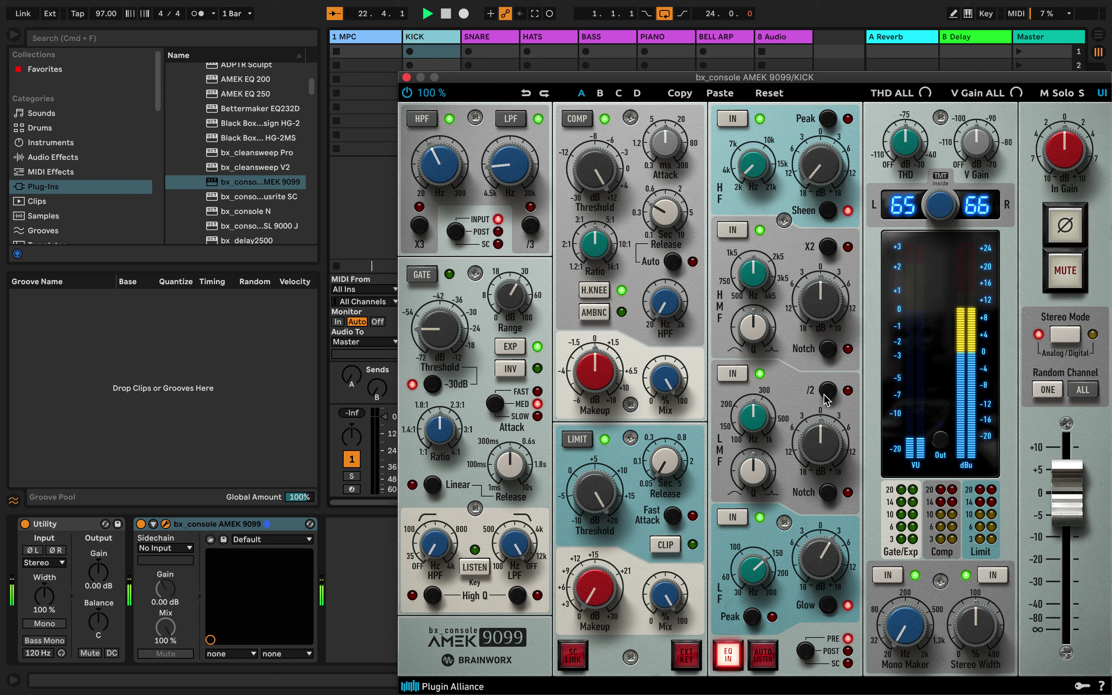
pyautogui.moveTo(749, 420)
pyautogui.mouseDown()
pyautogui.moveTo(747, 432)
pyautogui.moveTo(751, 403)
pyautogui.moveTo(743, 420)
pyautogui.mouseUp()
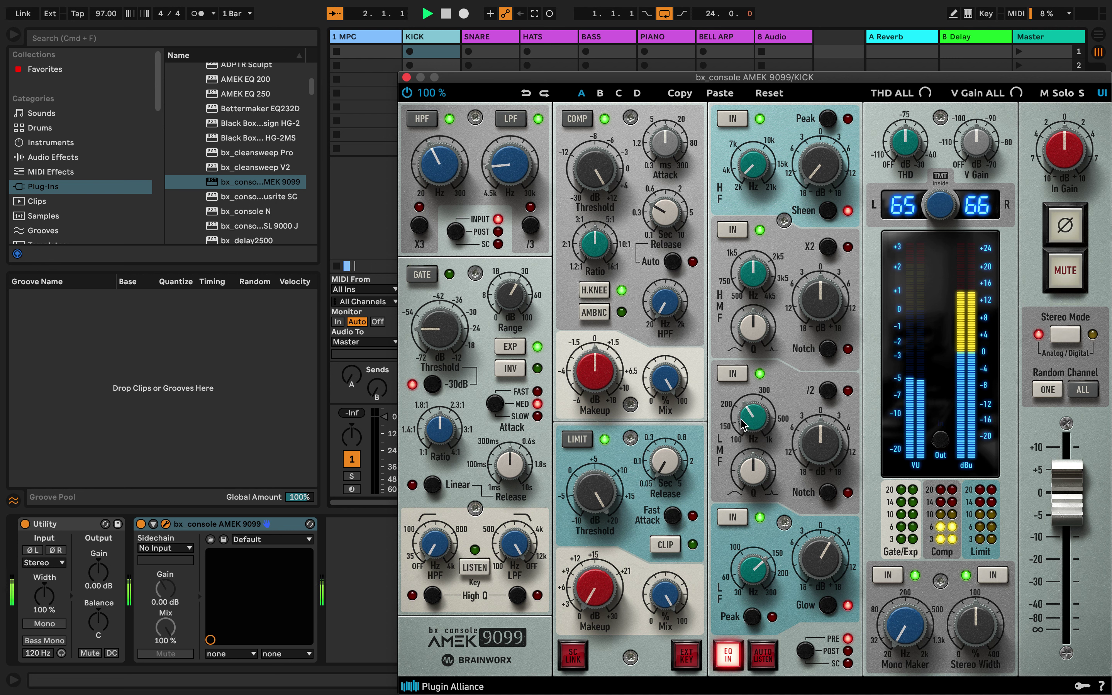
pyautogui.moveTo(820, 453); pyautogui.dragTo(820, 480)
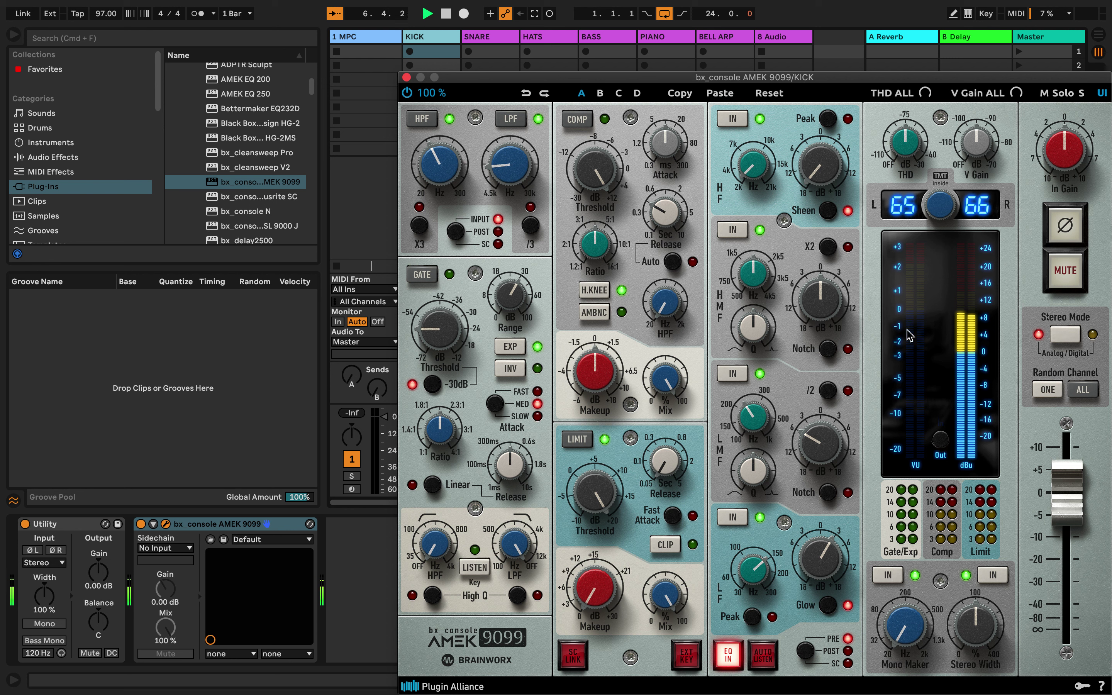
# Step: Fine-tune the KICK LF band's gain and frequency, lower the plug-in's output fader to between 0 and -5 dB, and close it
pyautogui.scroll(3, 820, 563)
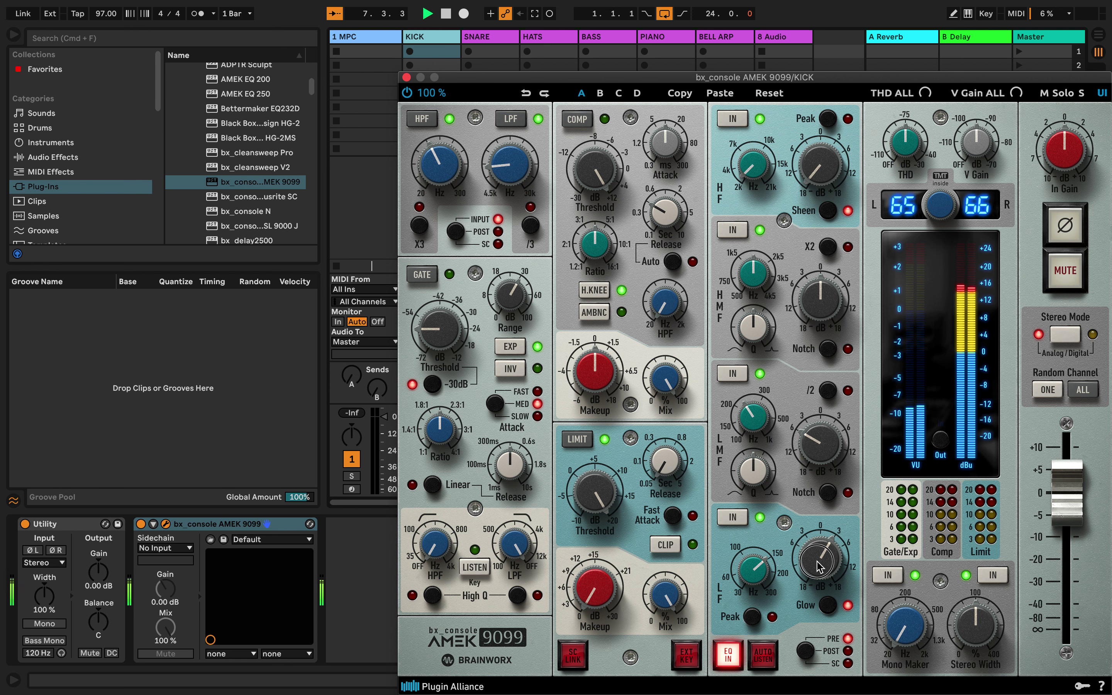
pyautogui.scroll(4, 761, 574)
pyautogui.scroll(-4, 759, 577)
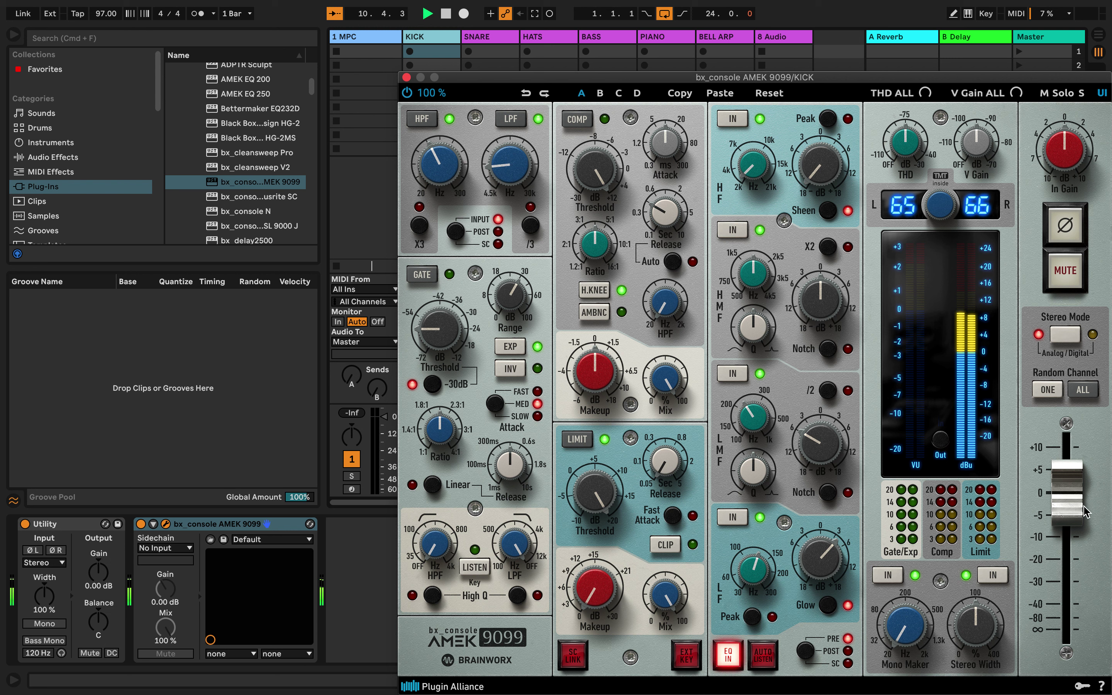
pyautogui.moveTo(1057, 498); pyautogui.dragTo(1059, 512)
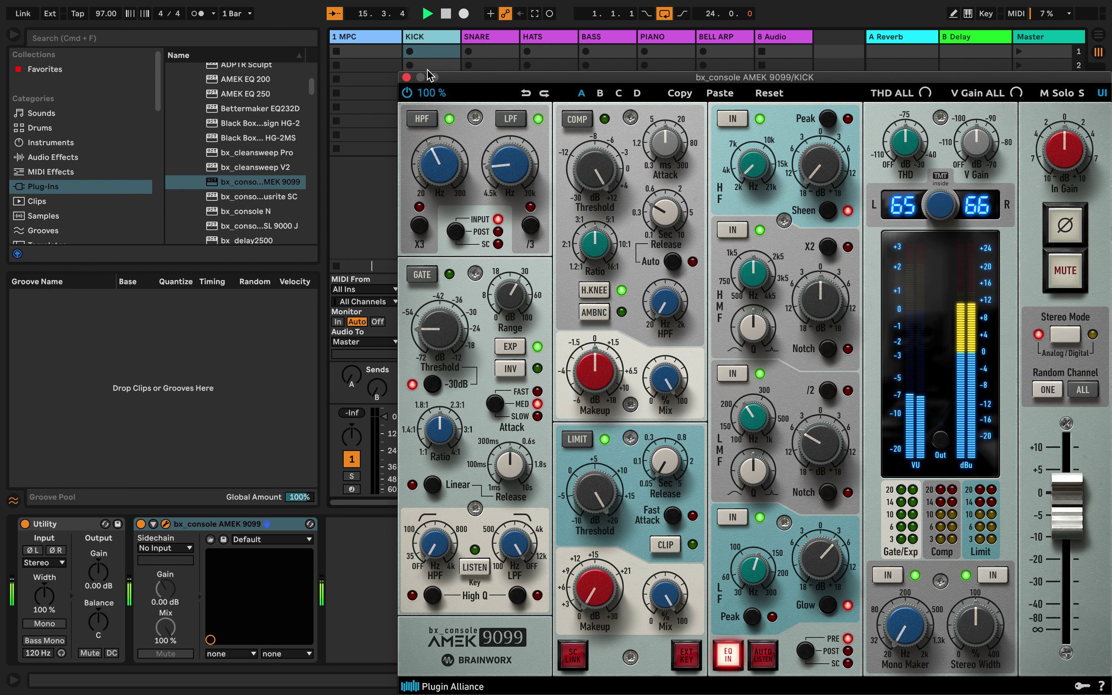
pyautogui.press('super+alt+p')
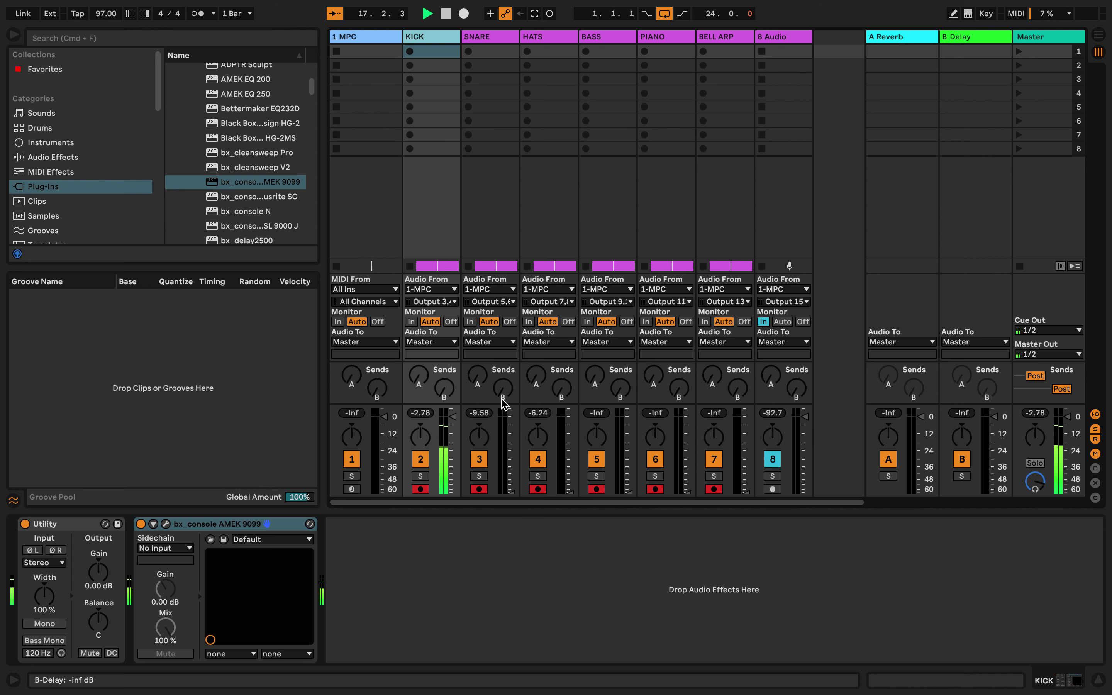
# Step: Enlarge the mixer section to show the full faders and raise the SNARE track's volume to -14.7 dB
pyautogui.moveTo(503, 403); pyautogui.dragTo(516, 273)
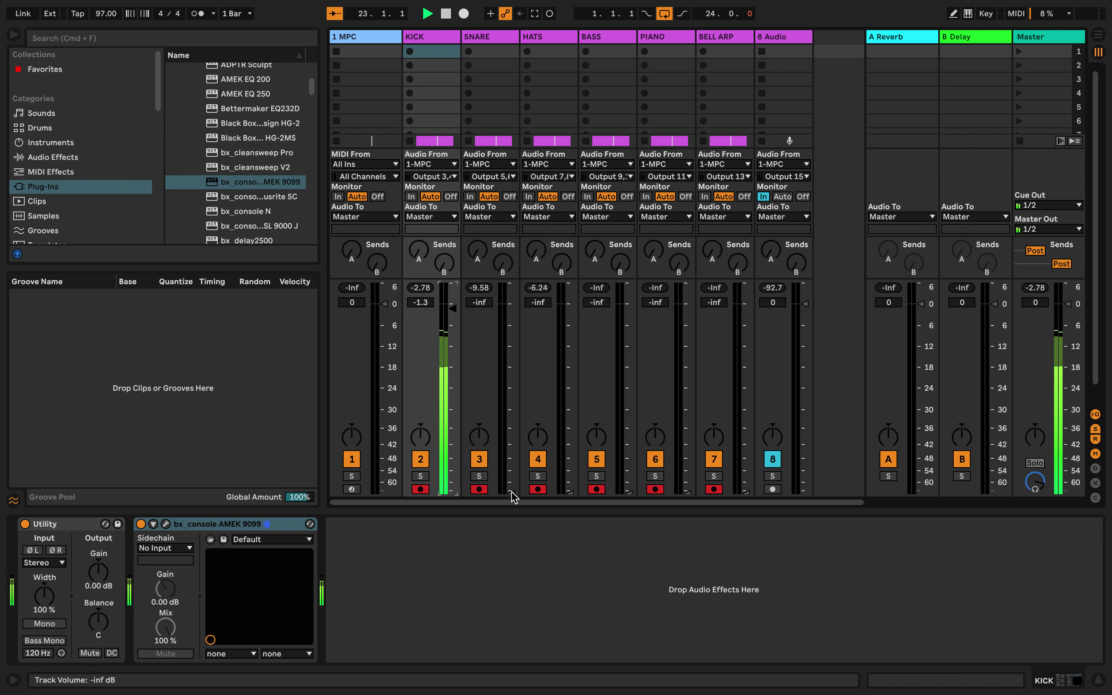
pyautogui.moveTo(511, 491); pyautogui.dragTo(511, 356)
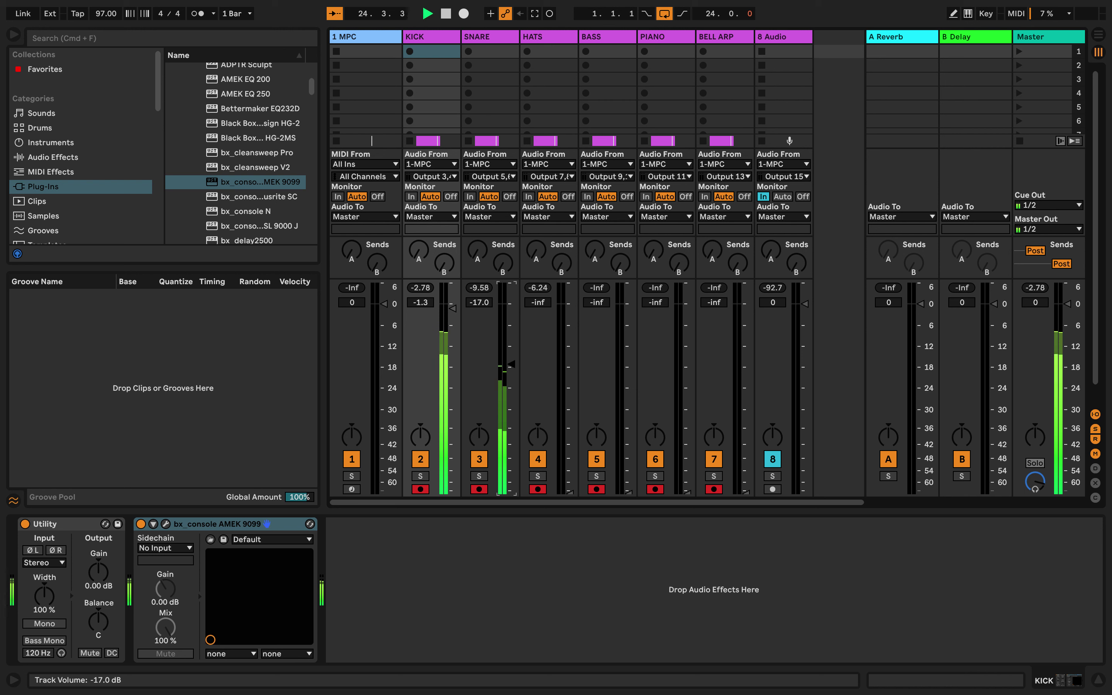
pyautogui.moveTo(510, 359); pyautogui.dragTo(511, 355)
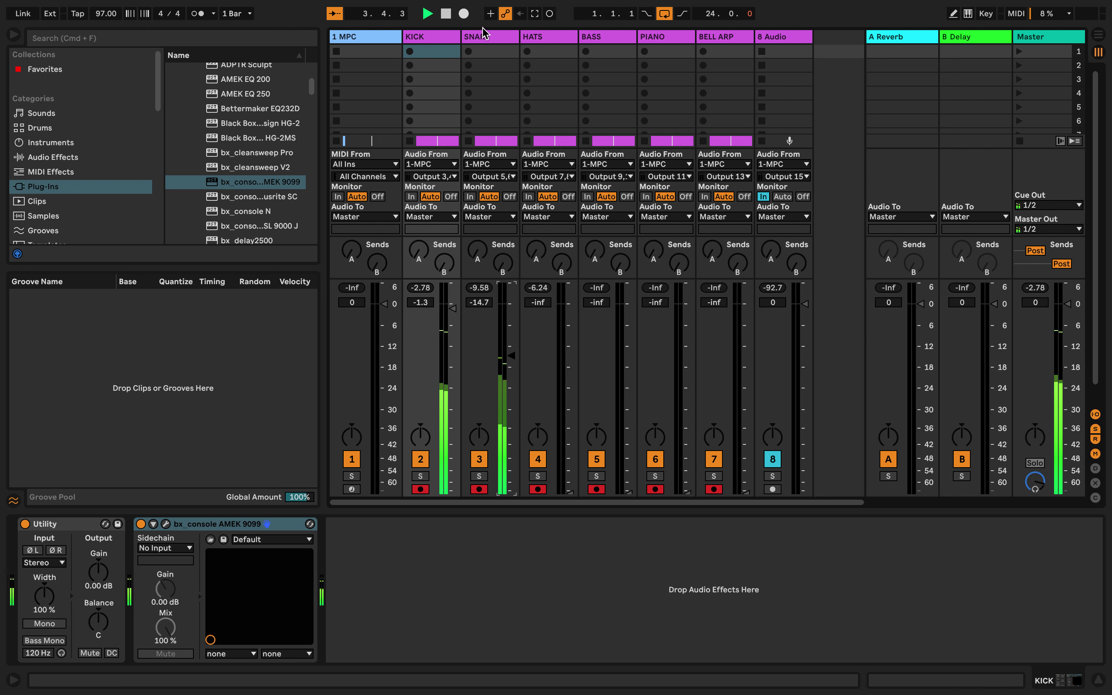
# Step: Rename the SNARE track as HI HAT and the HATS track as SNARE
pyautogui.click(490, 36)
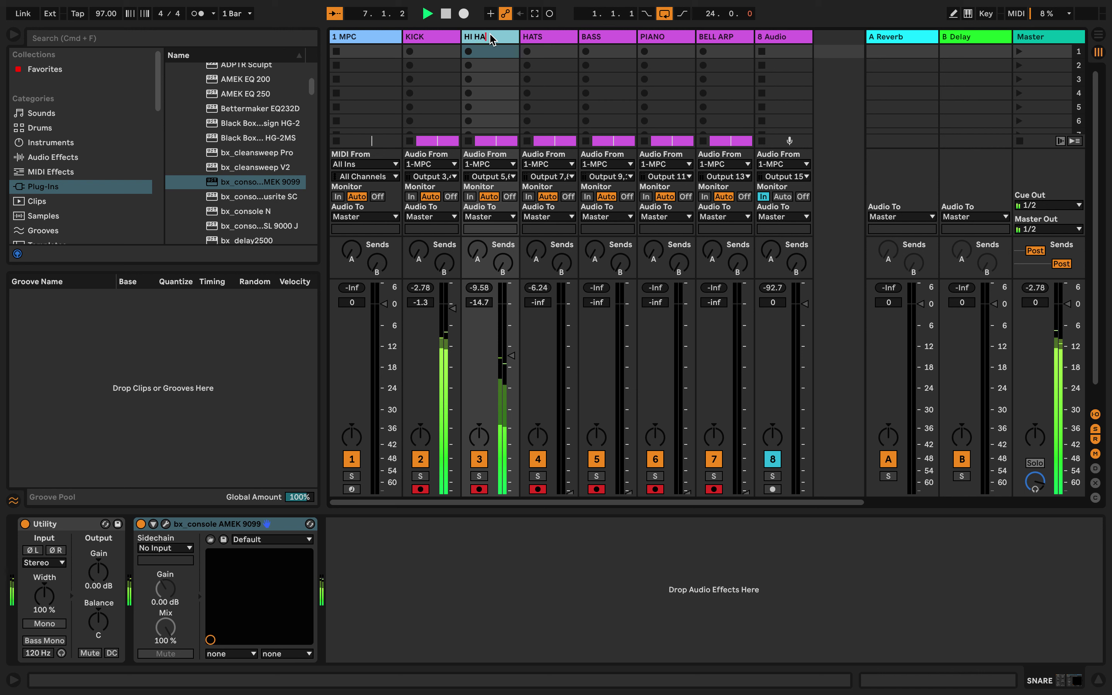
pyautogui.press('Return')
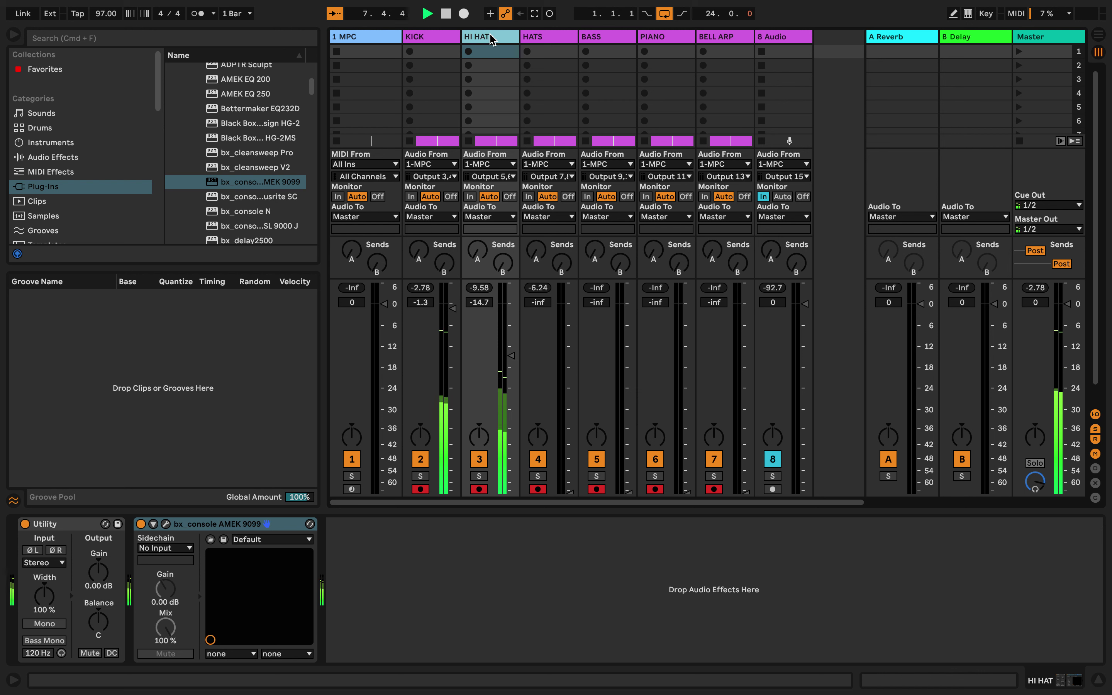
pyautogui.press('Right')
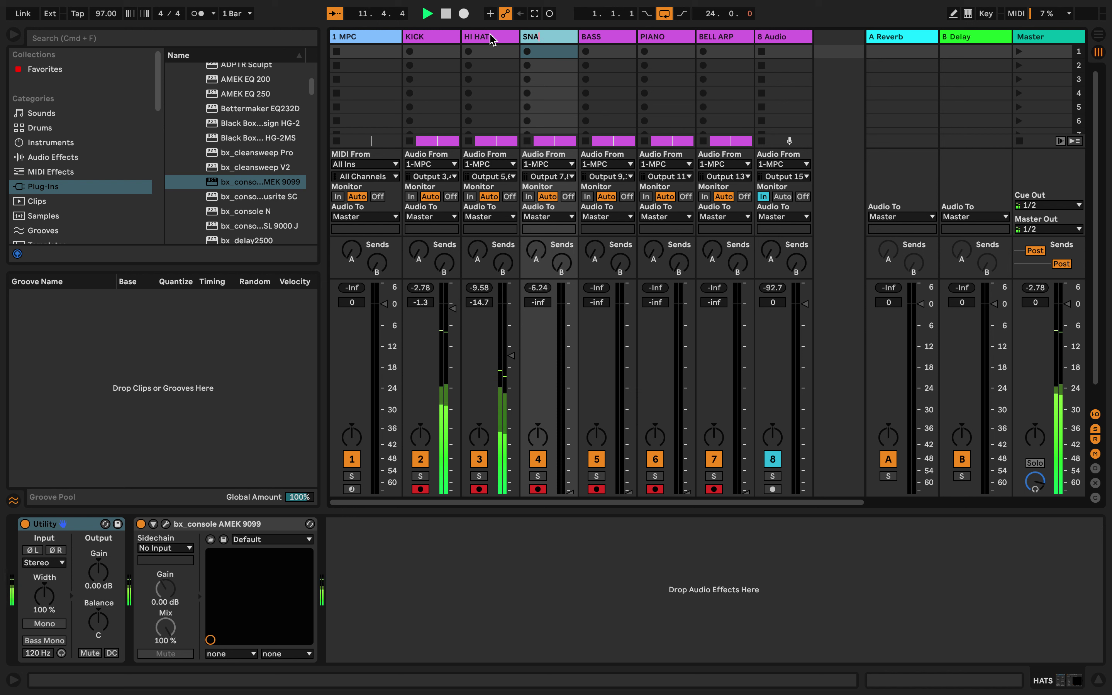
pyautogui.press('Return')
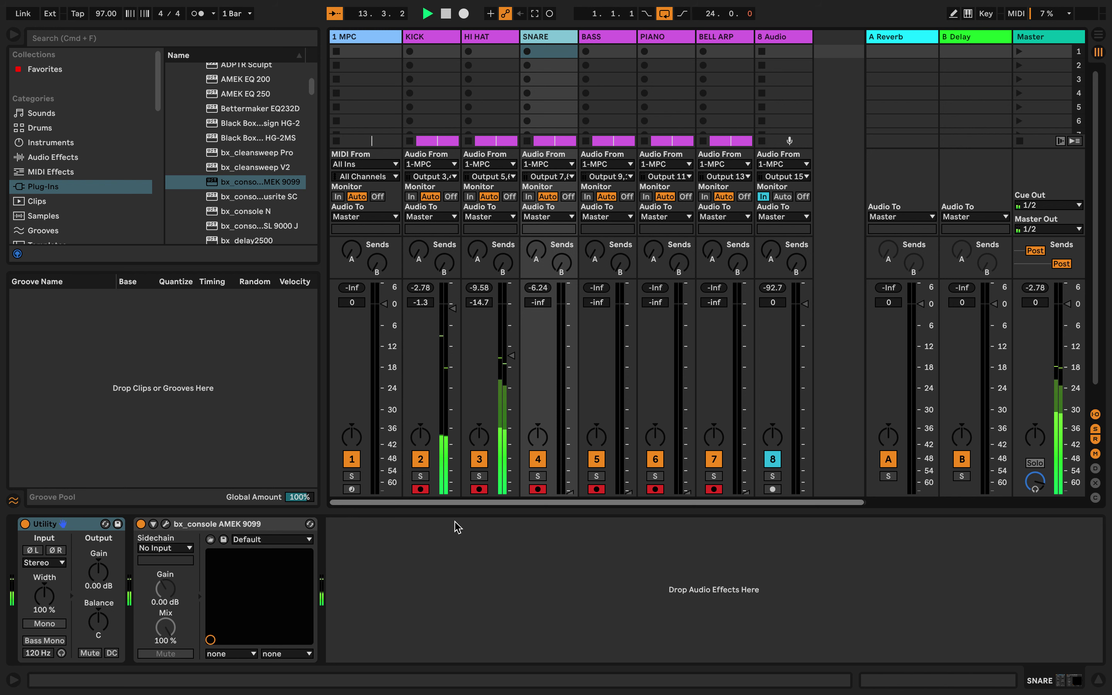
# Step: Open the AMEK 9099 on the renamed SNARE track, lower its high-pass filter to the minimum, and close the plug-in
pyautogui.click(166, 524)
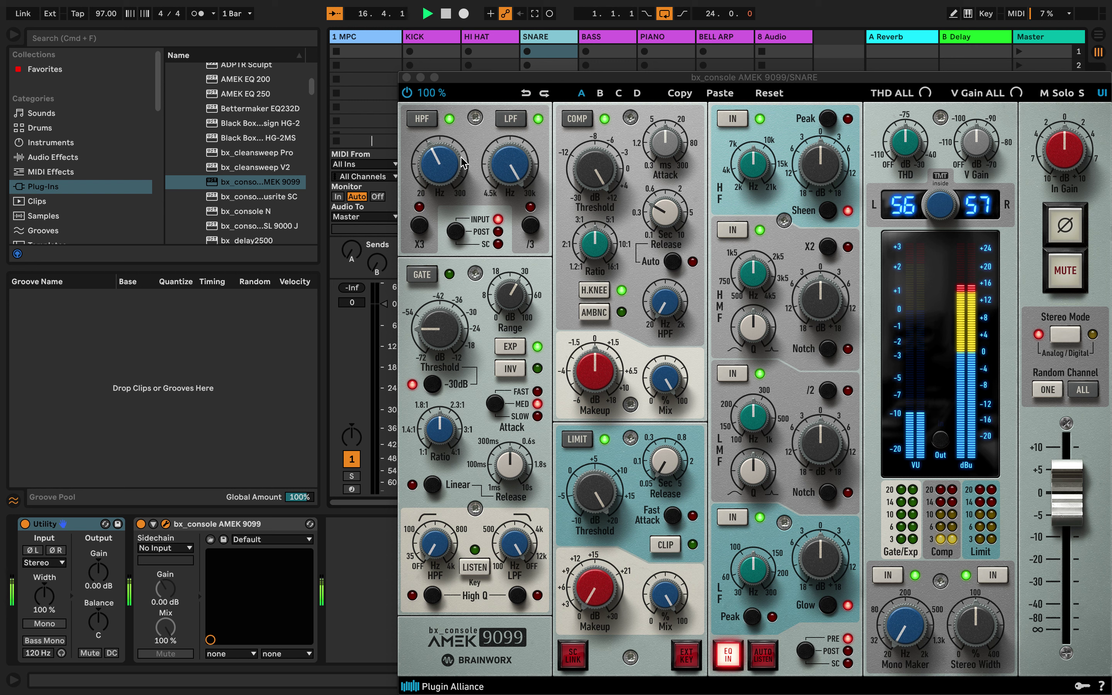
pyautogui.click(447, 177)
pyautogui.moveTo(447, 177); pyautogui.dragTo(447, 262)
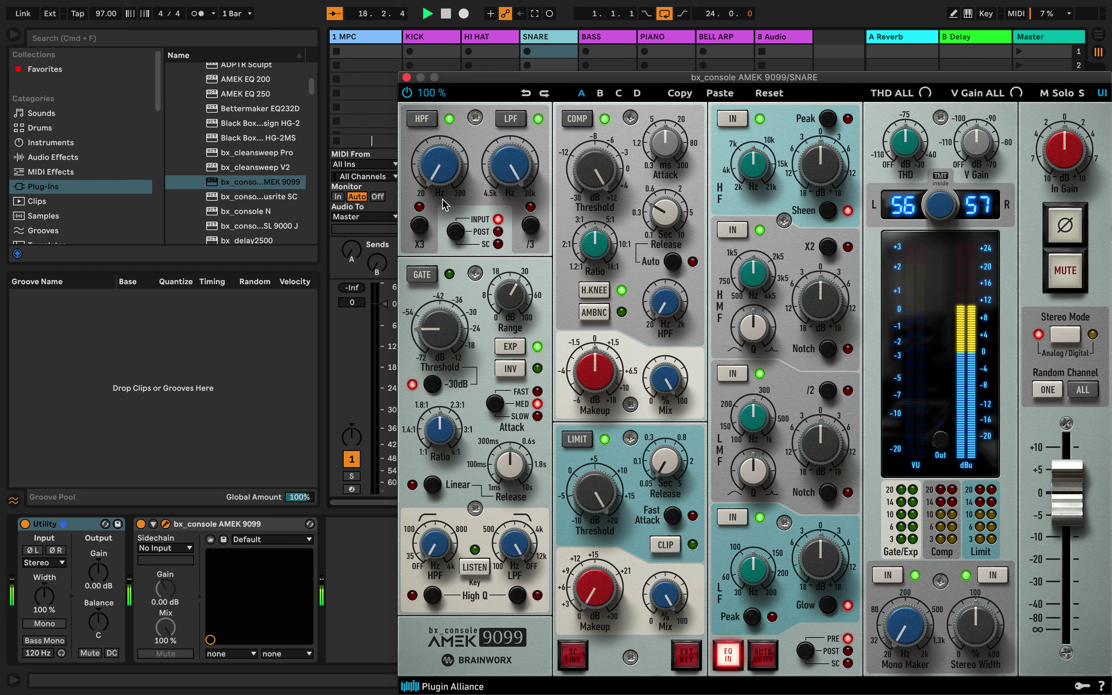
pyautogui.click(406, 78)
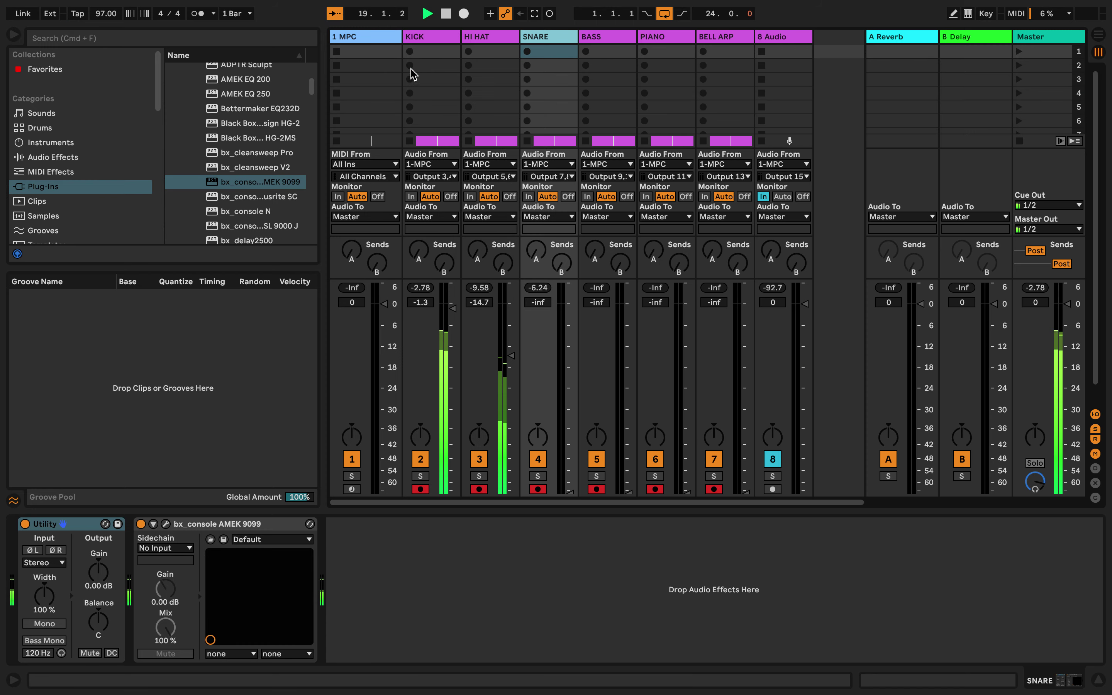
# Step: Open the AMEK 9099 on the HI HAT track, enable the high-pass filter's X3 range, and set its frequency near the maximum
pyautogui.click(473, 37)
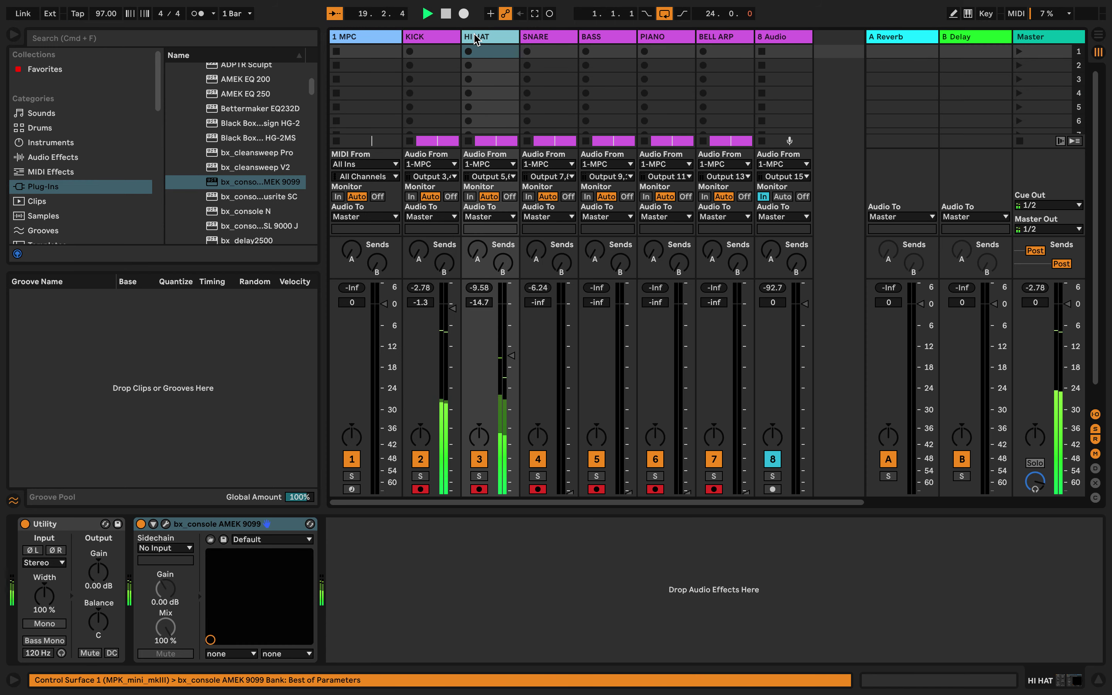
pyautogui.click(166, 524)
pyautogui.moveTo(446, 156); pyautogui.dragTo(364, 13)
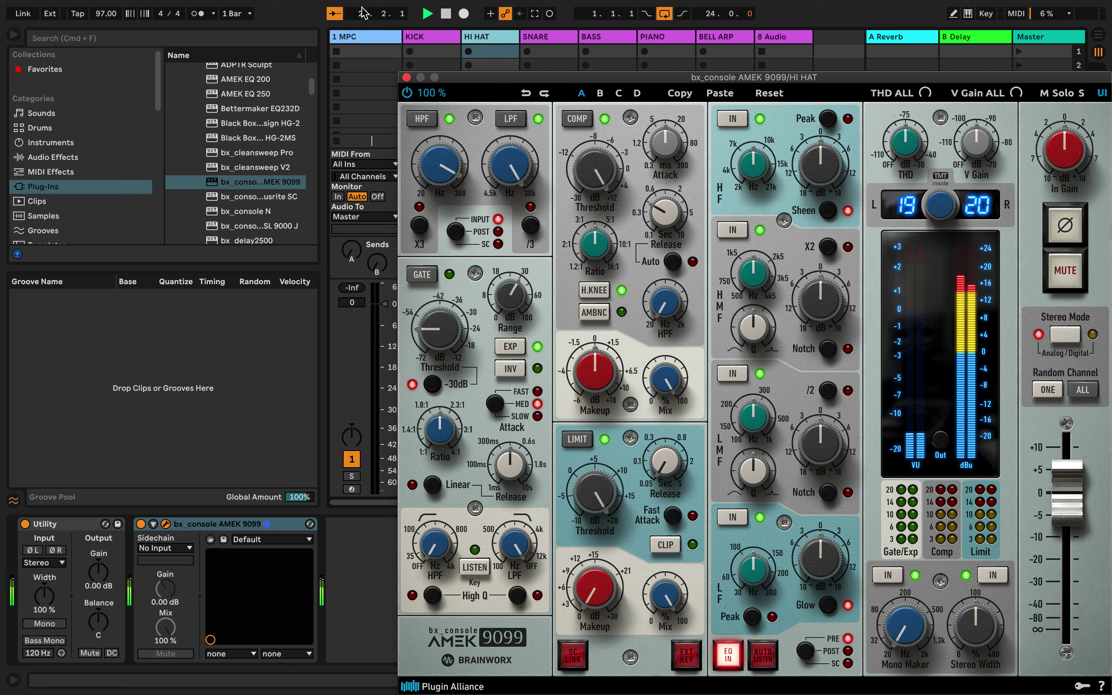
pyautogui.click(423, 231)
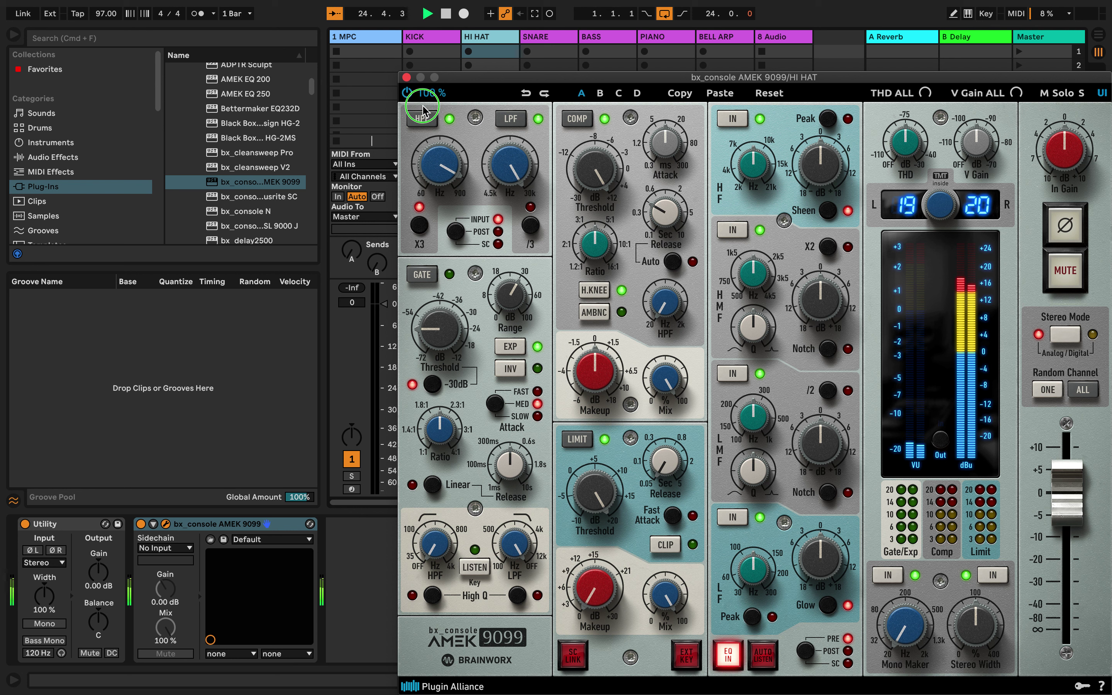
pyautogui.moveTo(438, 178); pyautogui.dragTo(430, 121)
pyautogui.moveTo(442, 169)
pyautogui.mouseDown()
pyautogui.moveTo(442, 184)
pyautogui.moveTo(445, 173)
pyautogui.mouseUp()
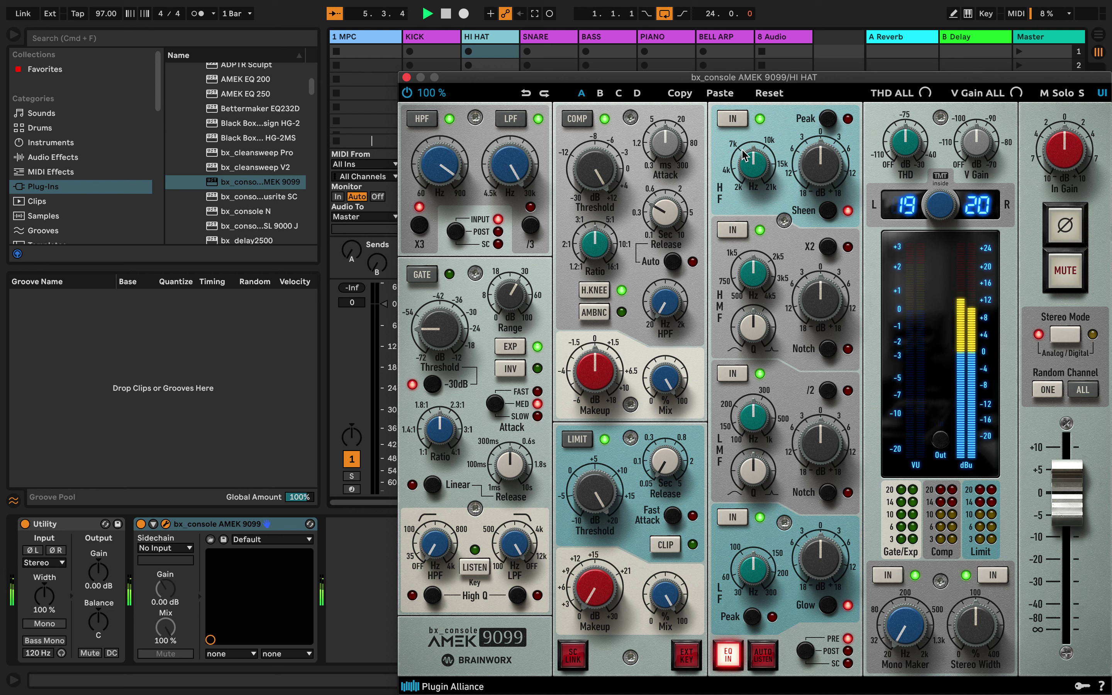
# Step: On the HI HAT equalizer, raise the HF band's frequency above 10 kHz and boost it, and cut the LF and LMF bands
pyautogui.moveTo(753, 158); pyautogui.dragTo(749, 121)
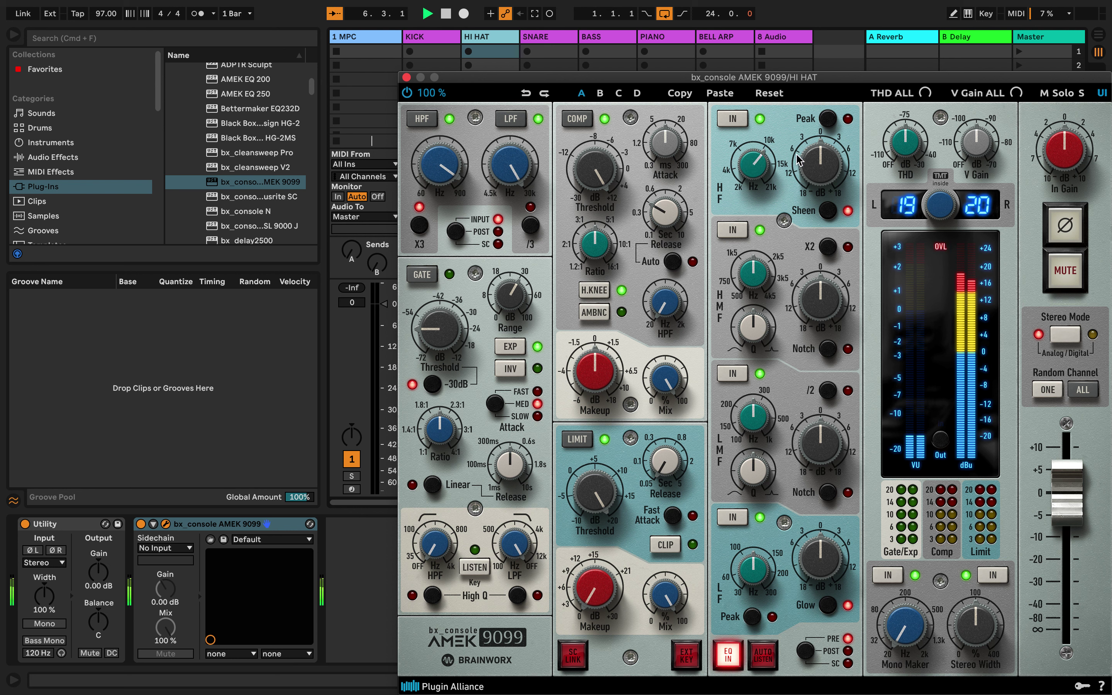
pyautogui.moveTo(819, 159); pyautogui.dragTo(820, 147)
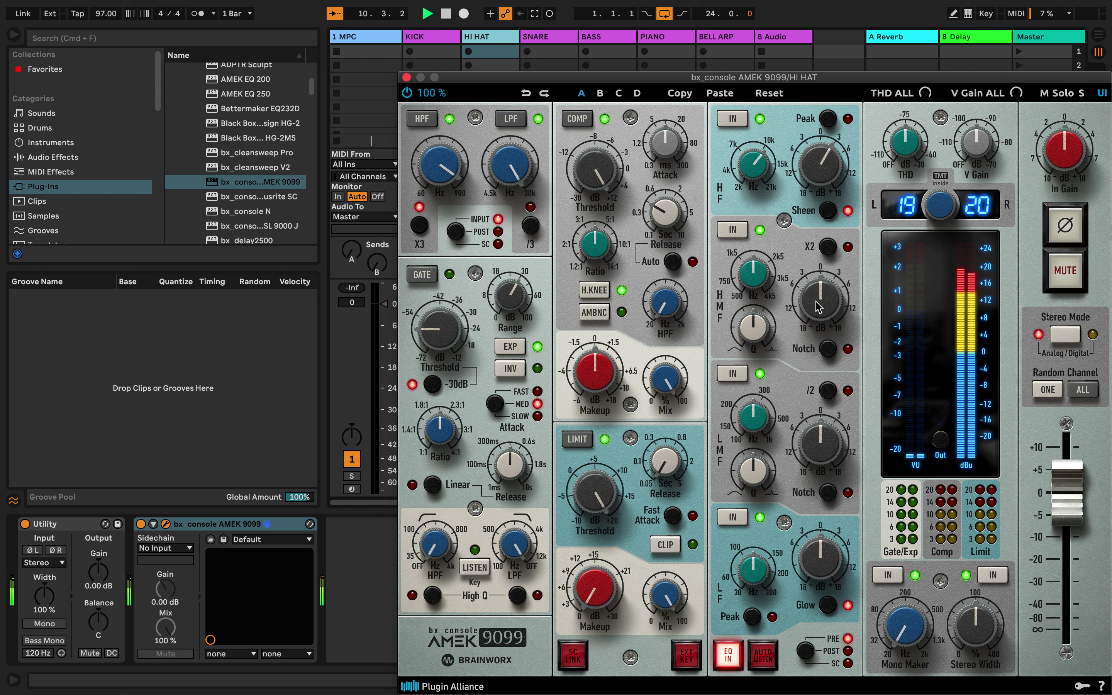
pyautogui.moveTo(758, 568); pyautogui.dragTo(810, 608)
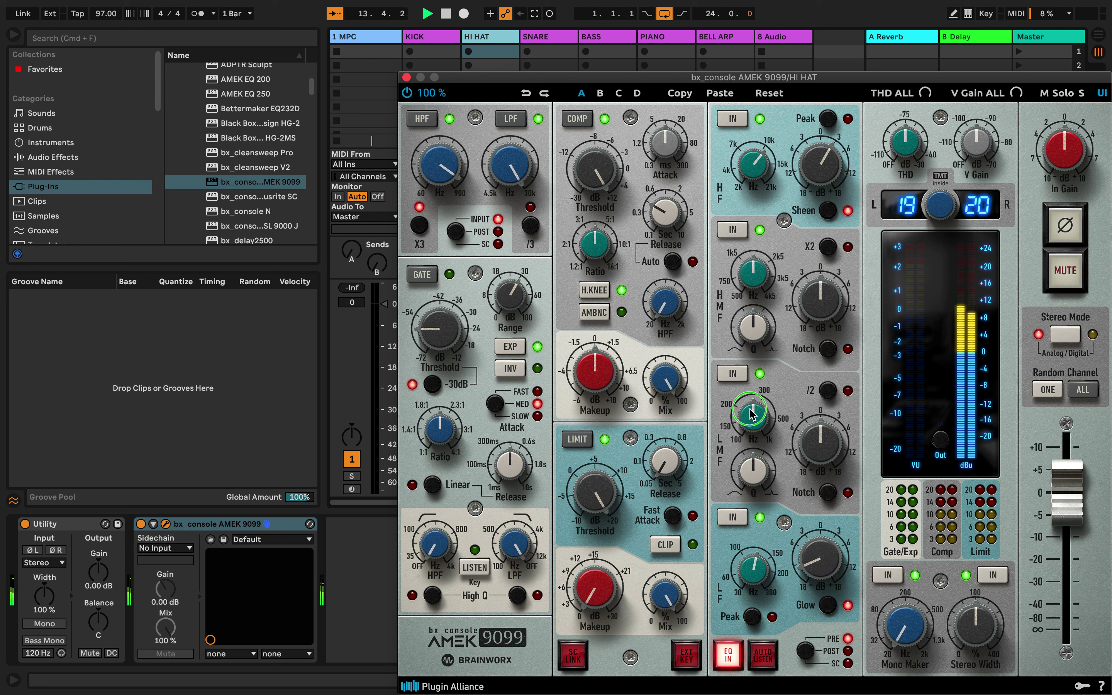
pyautogui.moveTo(752, 413); pyautogui.dragTo(759, 395)
pyautogui.moveTo(766, 467); pyautogui.dragTo(761, 482)
pyautogui.moveTo(826, 444); pyautogui.dragTo(819, 481)
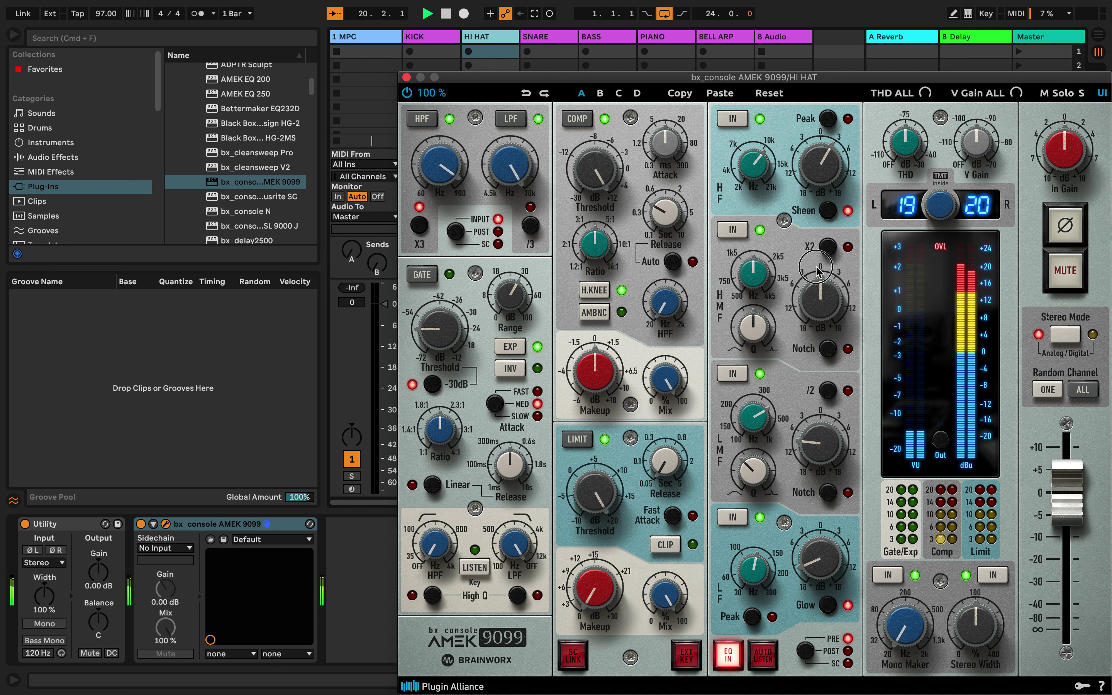
# Step: Boost the HI HAT's HMF band with X2 enabled and its frequency near 5 kHz, and set the HF gain to +1.9 dB
pyautogui.moveTo(819, 296); pyautogui.dragTo(821, 291)
pyautogui.moveTo(814, 159)
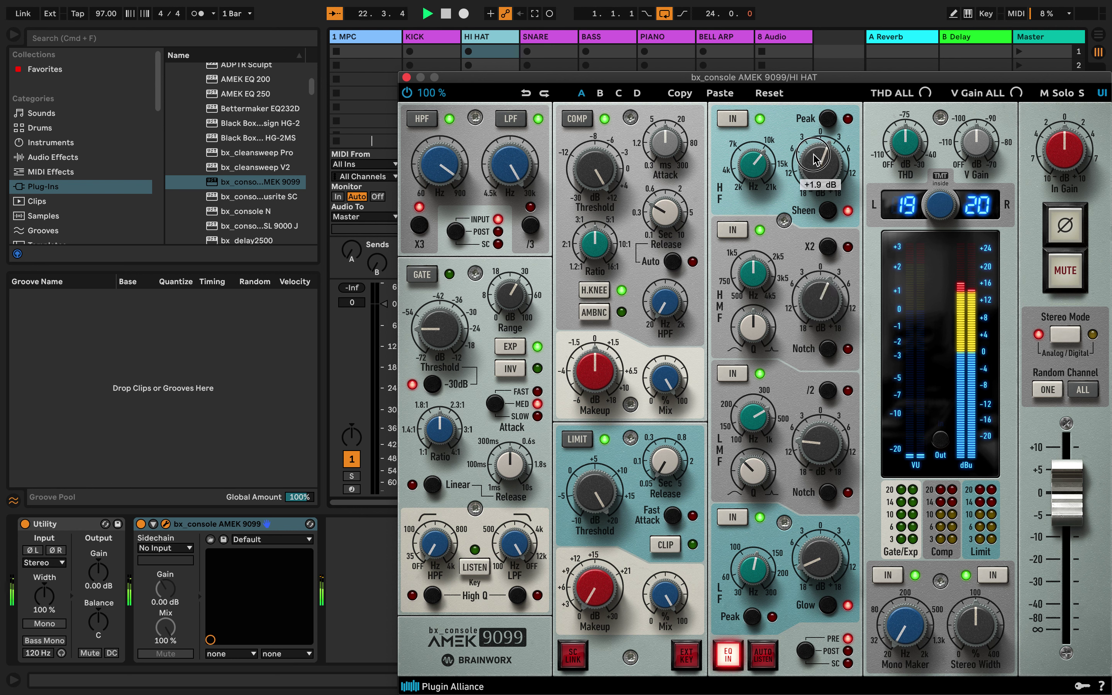
pyautogui.moveTo(756, 276); pyautogui.dragTo(756, 246)
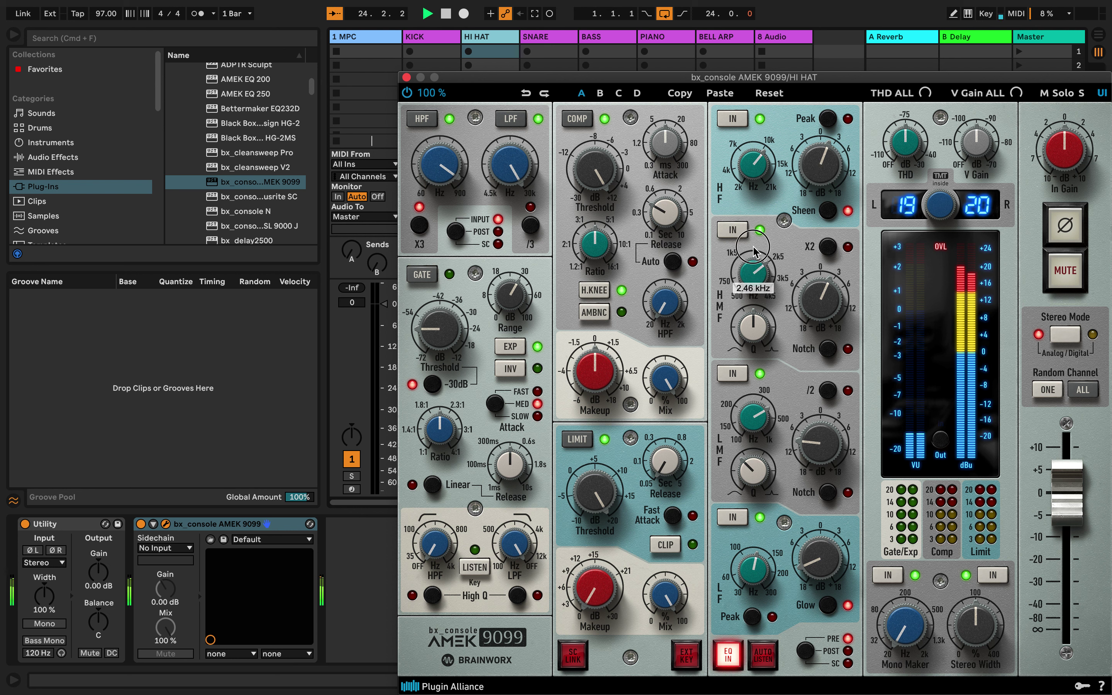
pyautogui.click(839, 250)
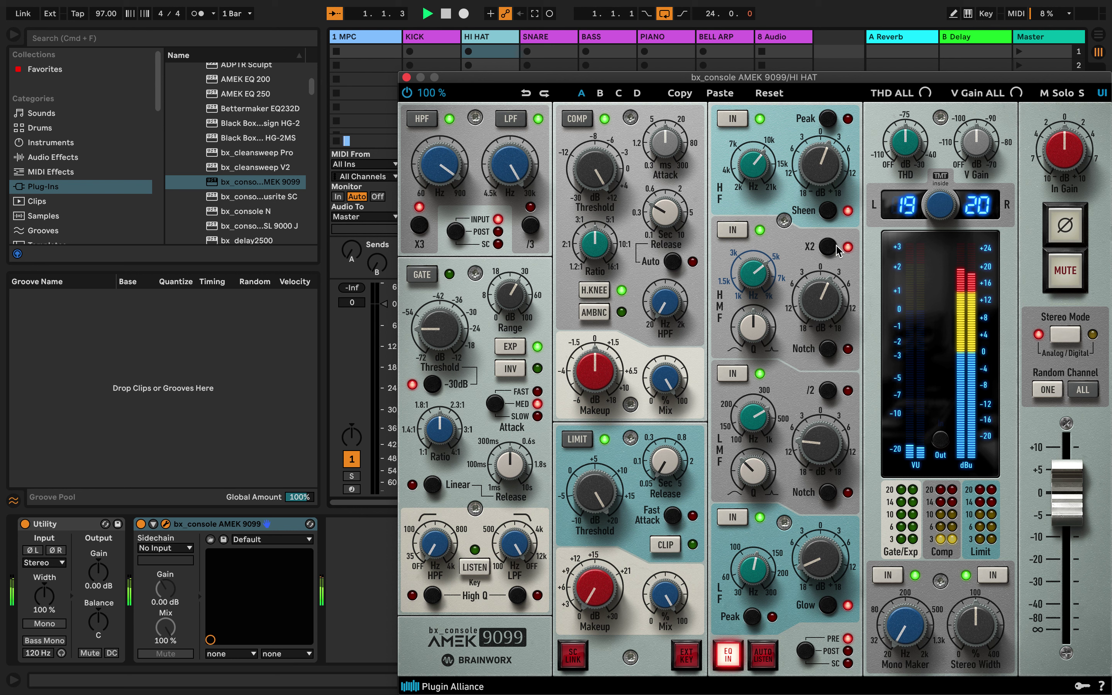
pyautogui.moveTo(760, 277); pyautogui.dragTo(759, 273)
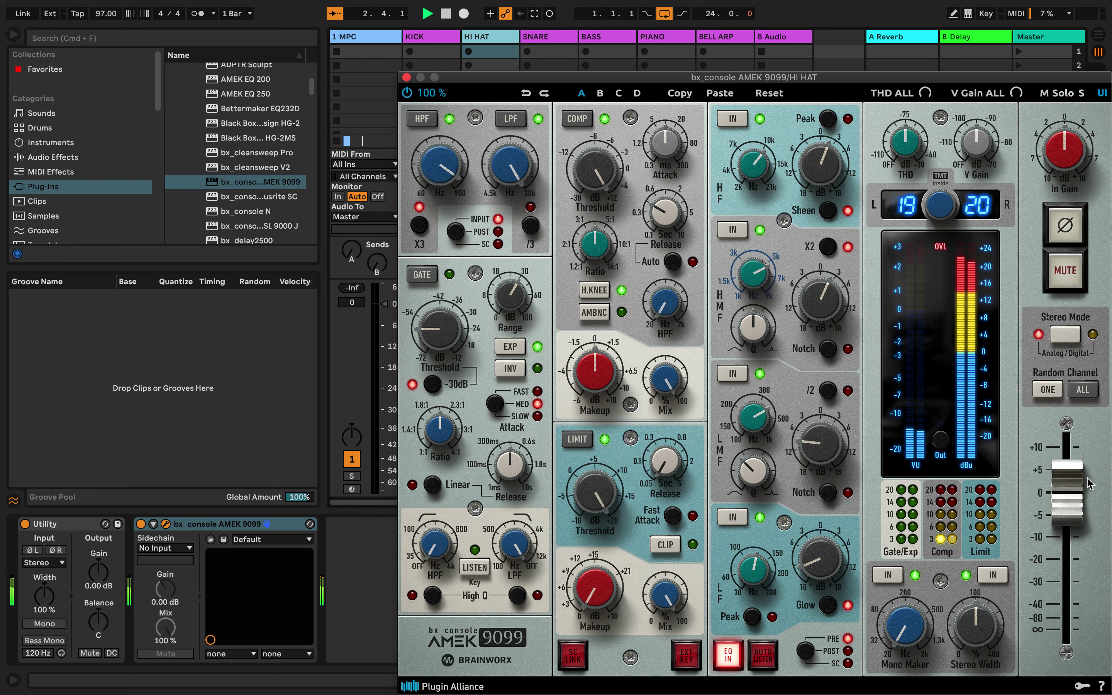
# Step: Lower the HI HAT plug-in's output fader to about -9.0 dB, close the plug-in, and select the SNARE track
pyautogui.moveTo(1068, 490); pyautogui.dragTo(1067, 527)
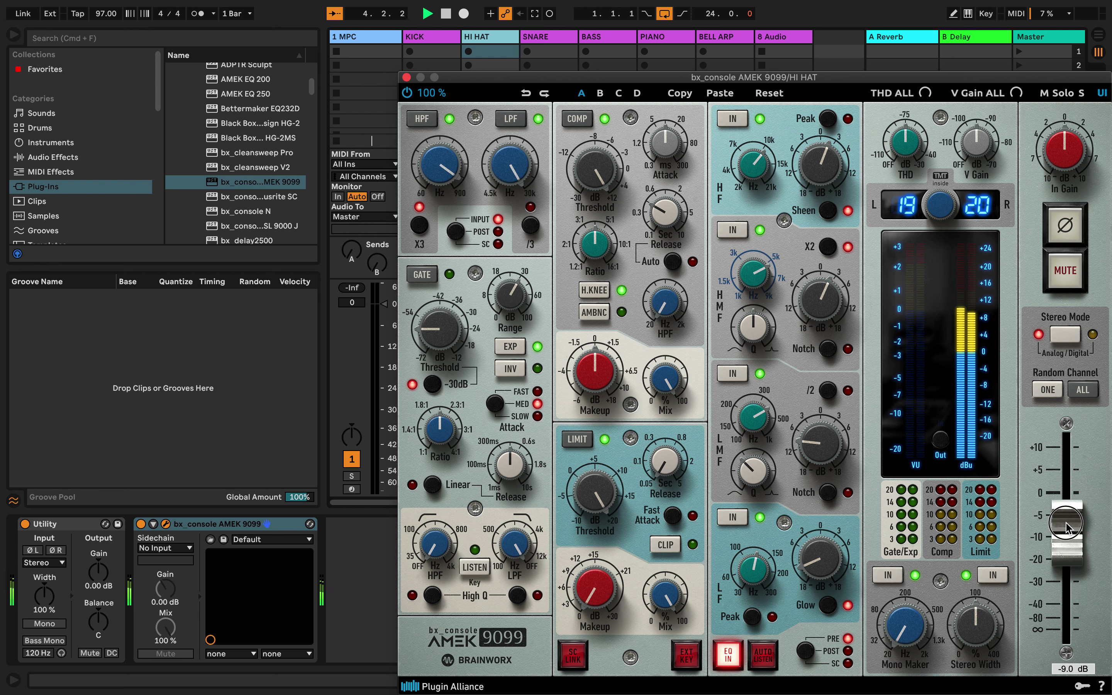
pyautogui.moveTo(1067, 528); pyautogui.dragTo(1069, 528)
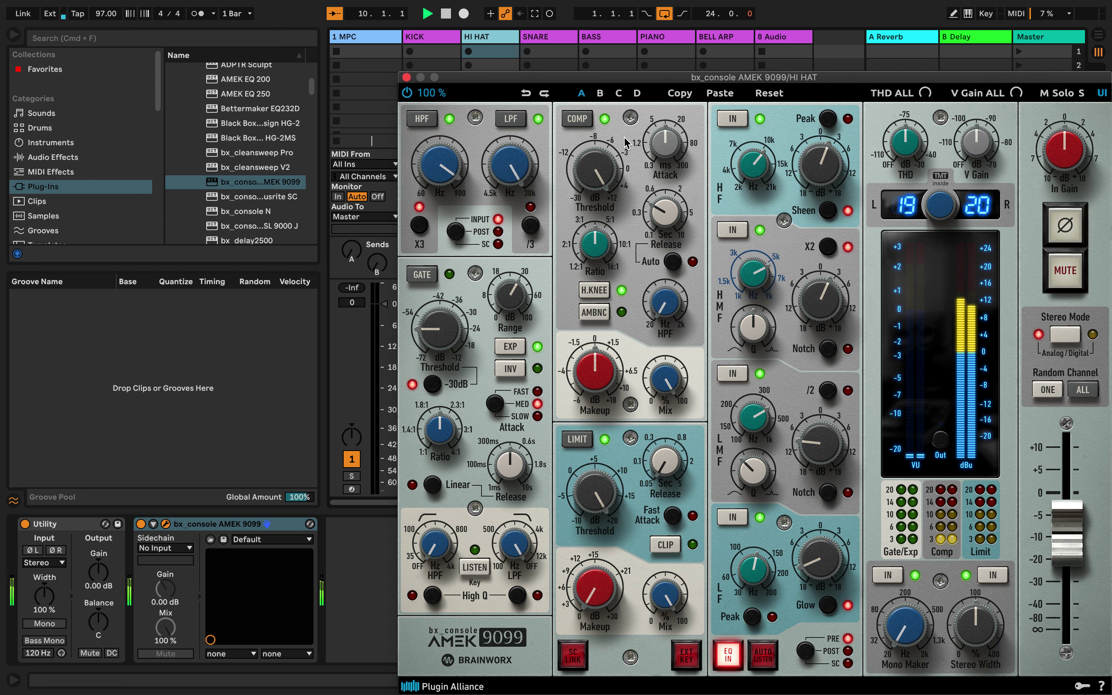
pyautogui.click(407, 77)
pyautogui.click(530, 39)
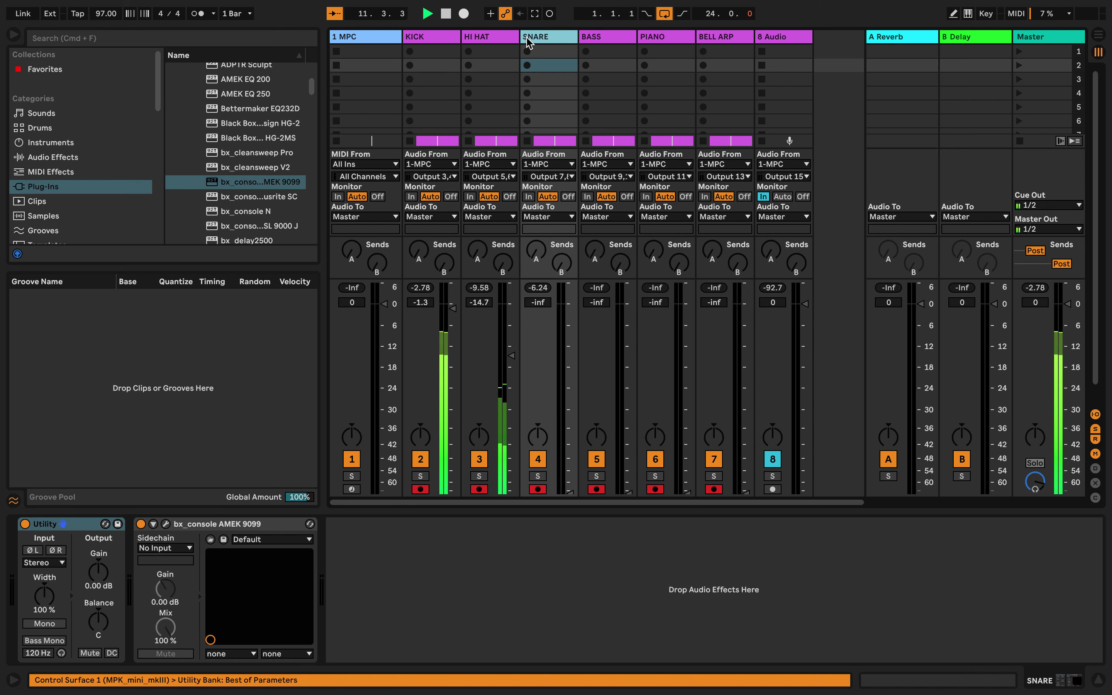
# Step: Bring the SNARE track into the mix at -14.4 dB and raise the HI HAT track fader to -11.8 dB
pyautogui.moveTo(576, 494); pyautogui.dragTo(570, 326)
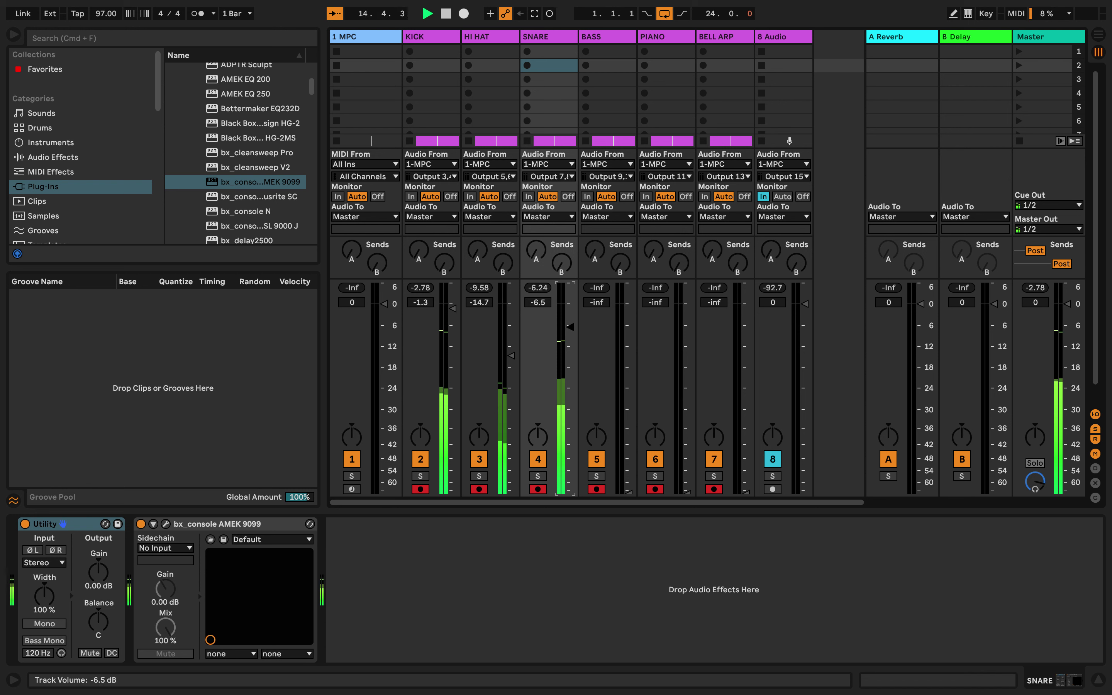
pyautogui.moveTo(511, 355); pyautogui.dragTo(512, 345)
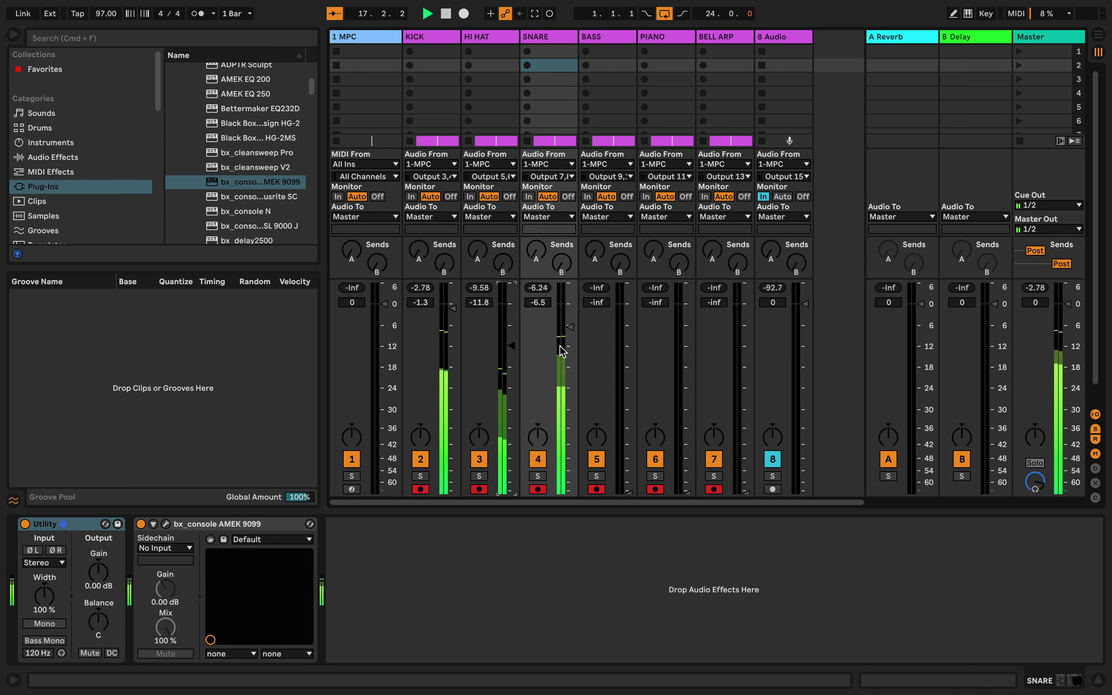
pyautogui.moveTo(577, 334); pyautogui.dragTo(577, 359)
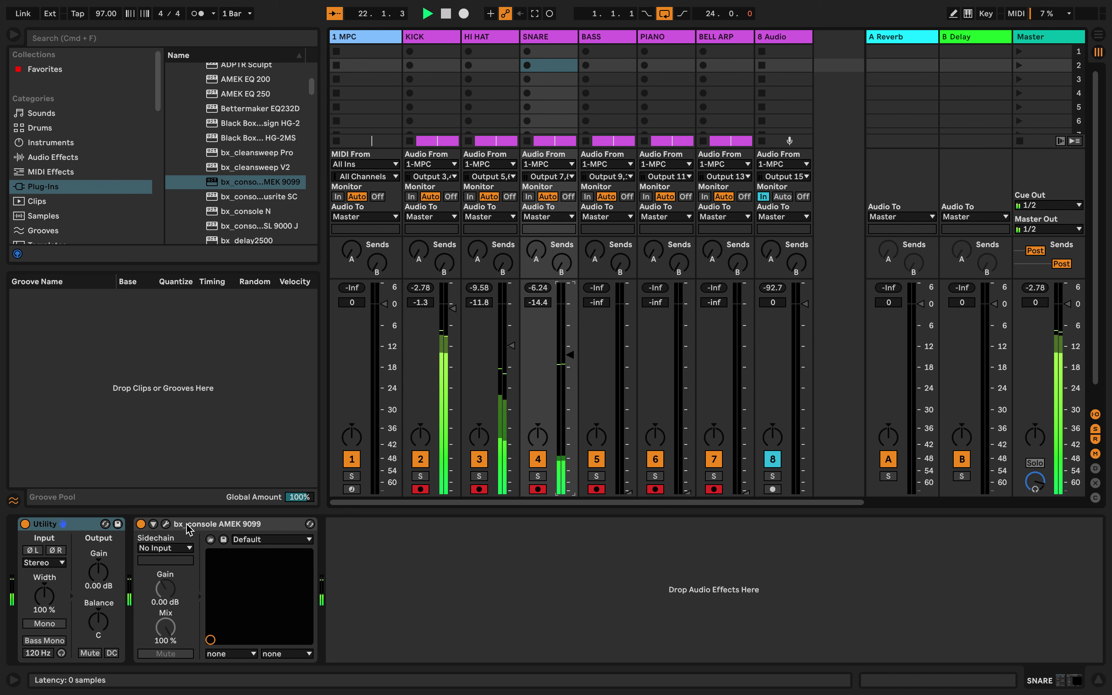
# Step: Open the AMEK 9099 on the SNARE track, raise the LMF band's frequency slightly, and cut its gain to about -4.7 dB
pyautogui.click(166, 524)
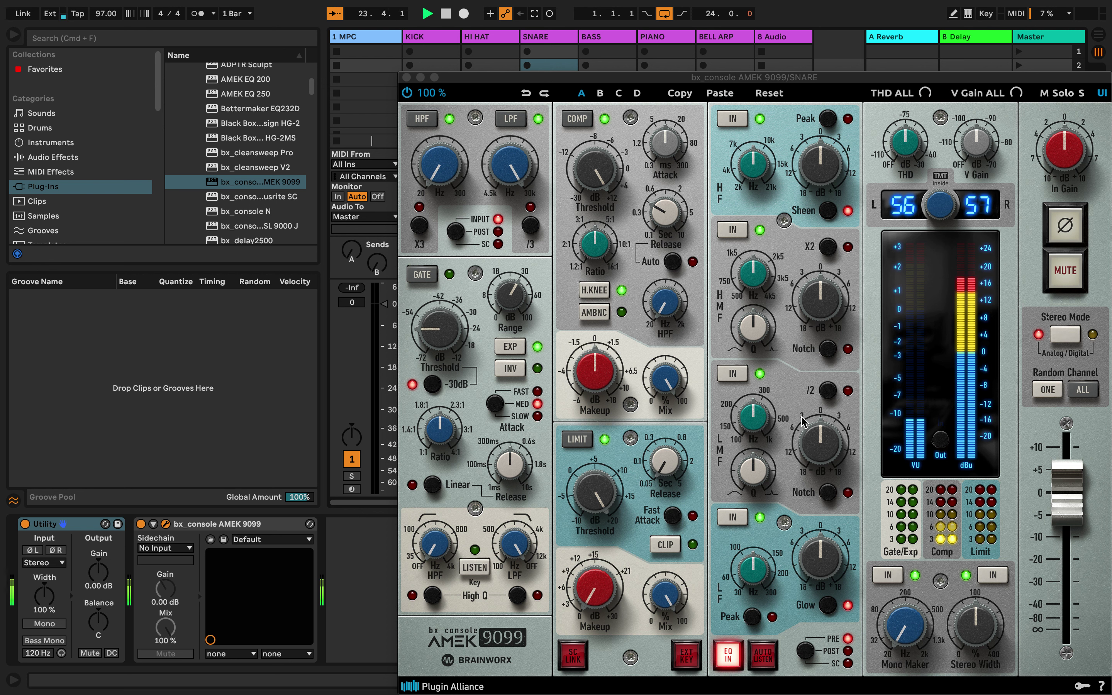
pyautogui.moveTo(825, 443); pyautogui.dragTo(821, 458)
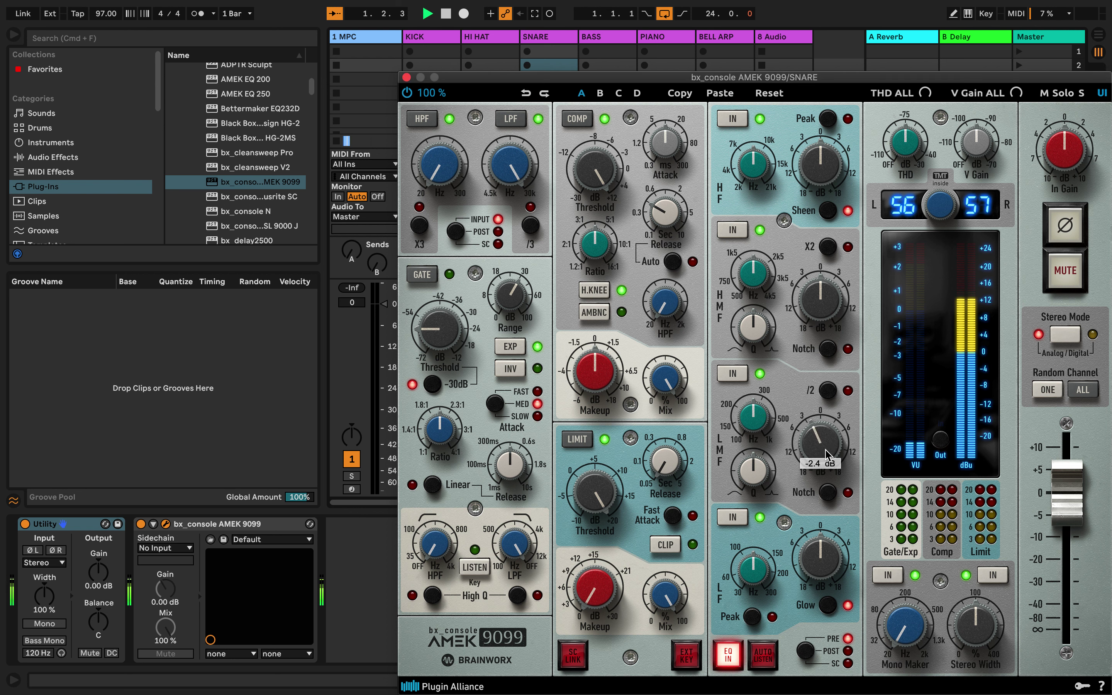
pyautogui.moveTo(754, 420)
pyautogui.mouseDown()
pyautogui.moveTo(756, 440)
pyautogui.moveTo(762, 412)
pyautogui.mouseUp()
pyautogui.moveTo(832, 443); pyautogui.dragTo(829, 451)
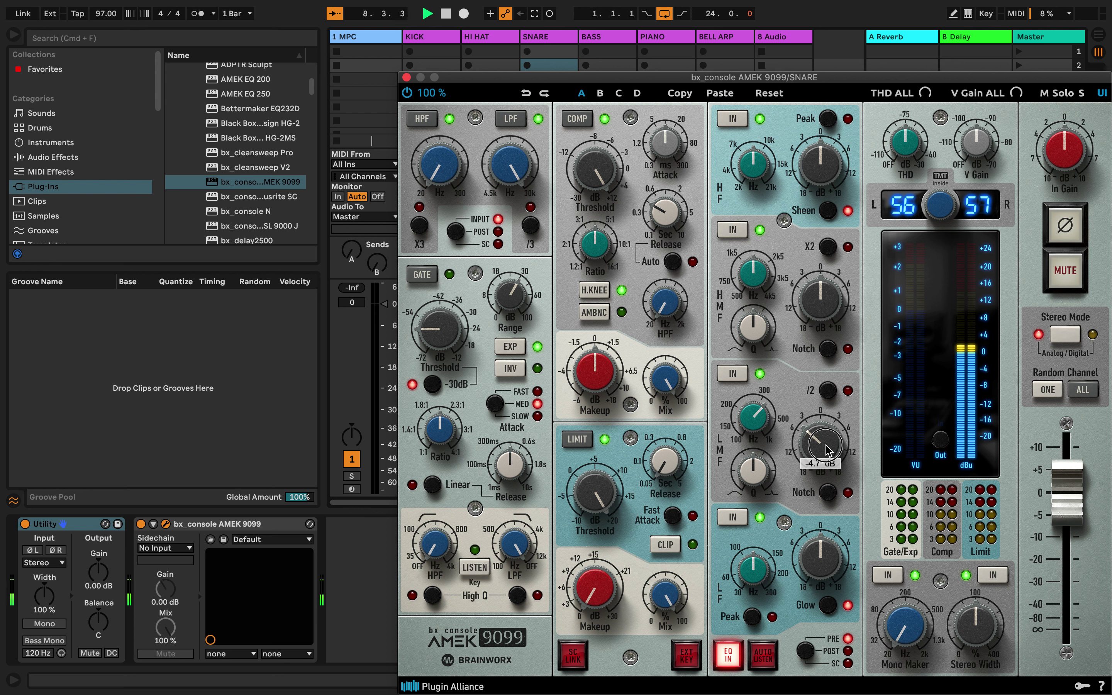
pyautogui.moveTo(827, 446); pyautogui.dragTo(827, 446)
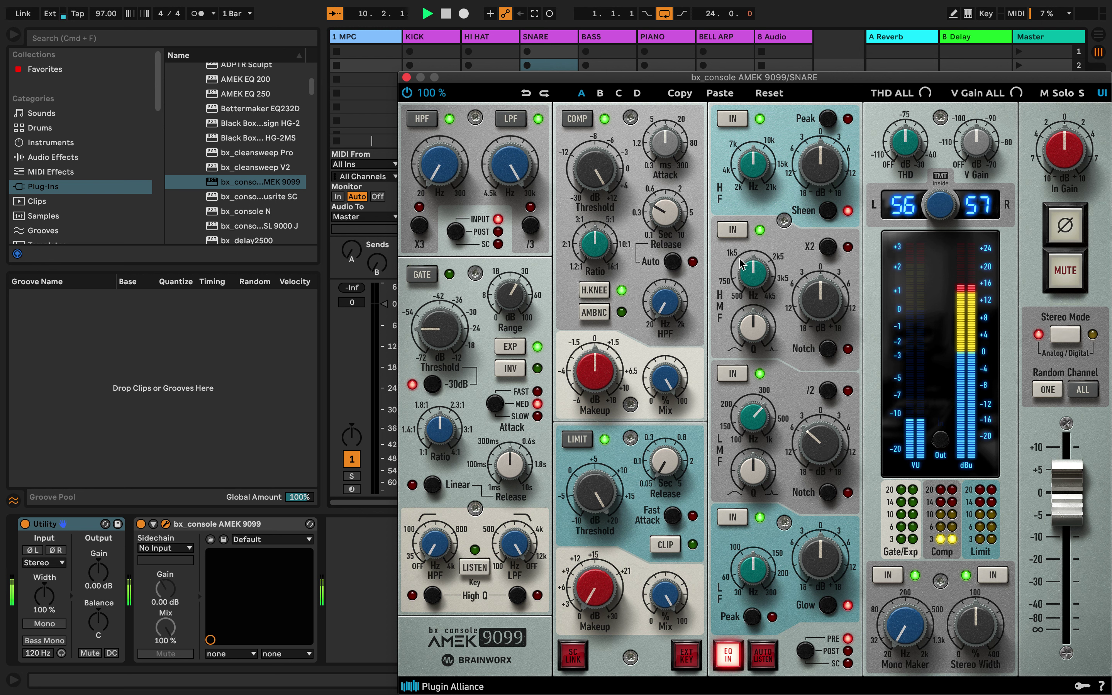
# Step: Boost the SNARE equalizer's HMF band at about 2.81 kHz, and lower the HF band's frequency while boosting its gain slightly
pyautogui.moveTo(747, 281)
pyautogui.mouseDown()
pyautogui.moveTo(745, 297)
pyautogui.moveTo(746, 258)
pyautogui.mouseUp()
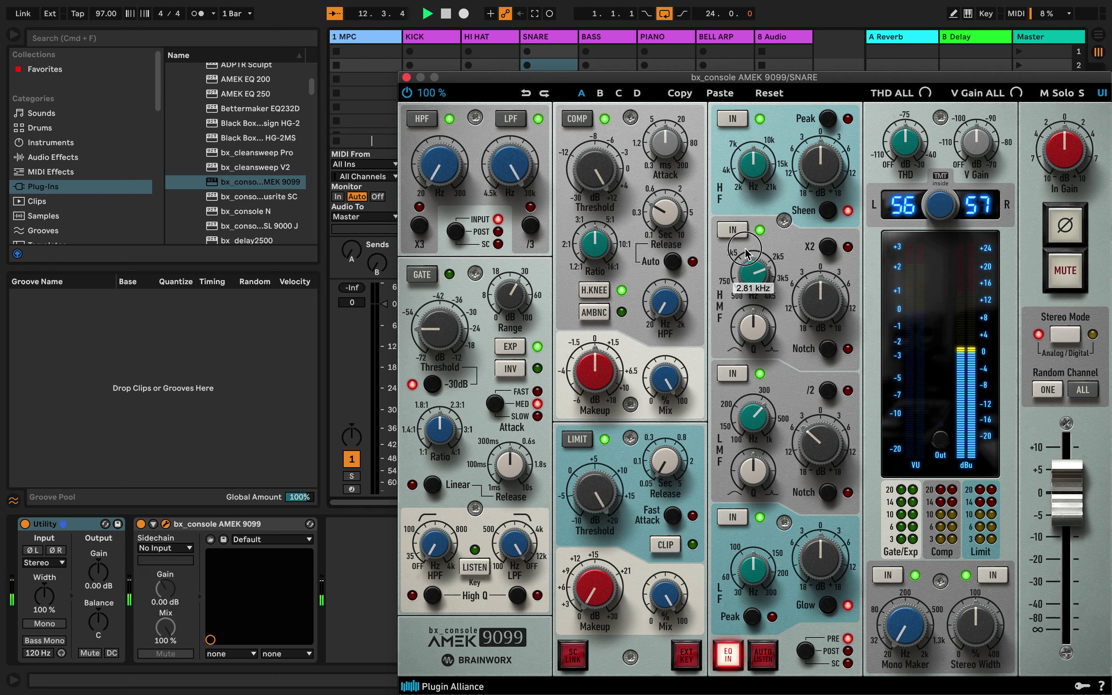
pyautogui.moveTo(809, 284); pyautogui.dragTo(834, 290)
pyautogui.moveTo(757, 146); pyautogui.dragTo(750, 180)
pyautogui.moveTo(820, 170); pyautogui.dragTo(817, 157)
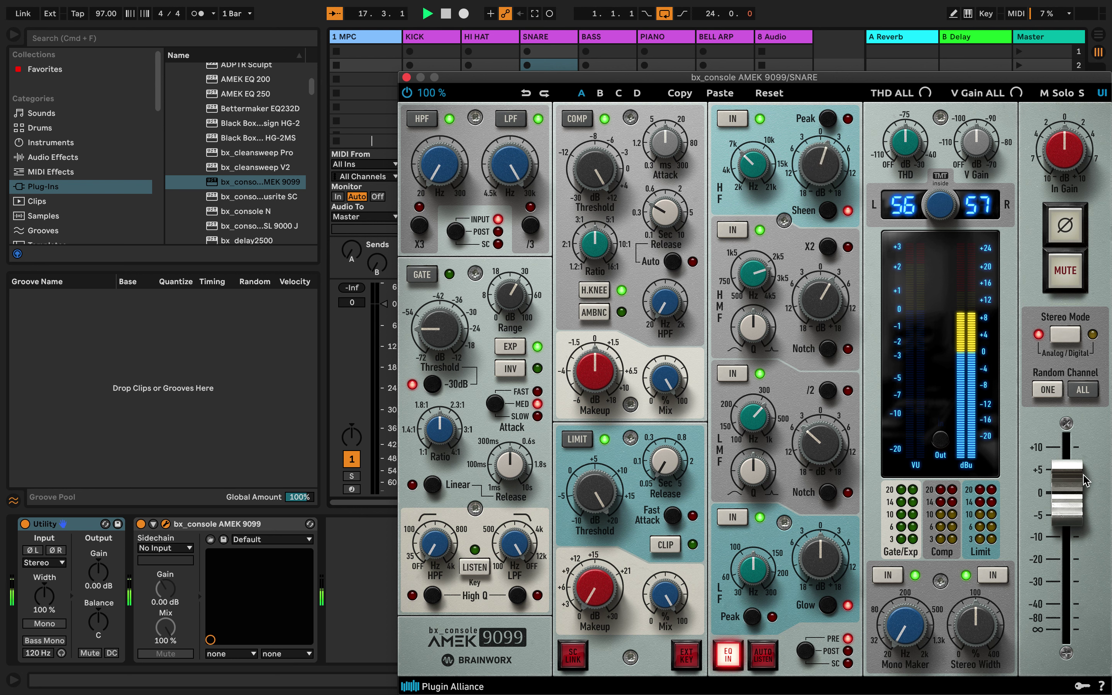
# Step: Lower the SNARE plug-in's output fader to between -5 and -10 dB, close the plug-in, and set the track fader to -8.3 dB
pyautogui.moveTo(1070, 481); pyautogui.dragTo(1072, 511)
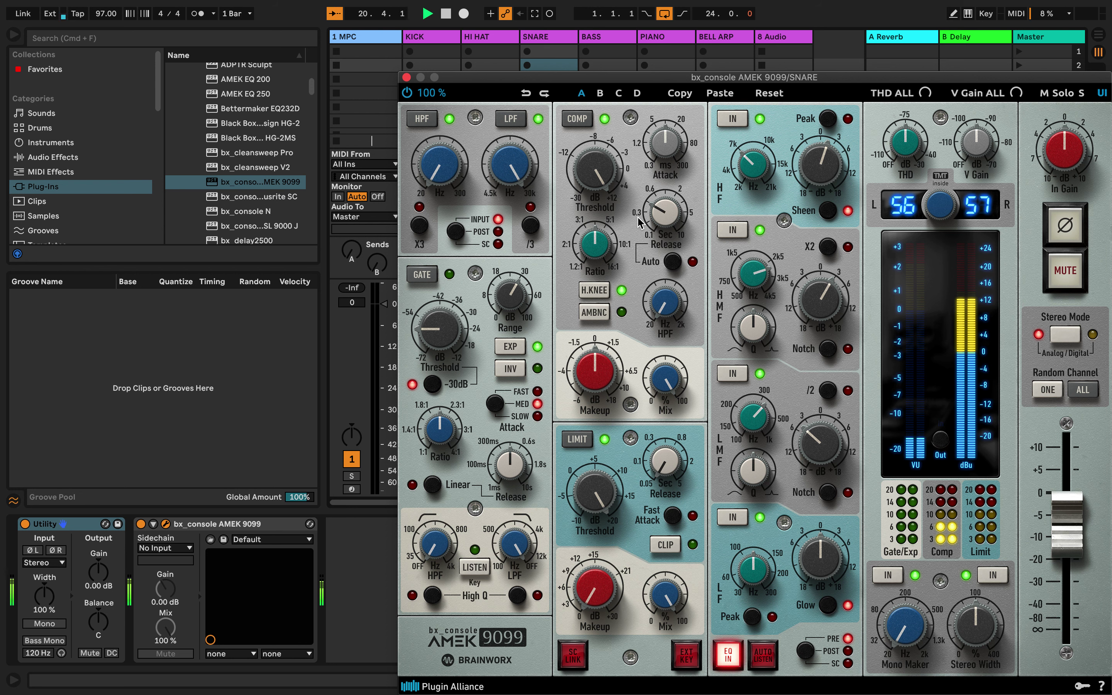
pyautogui.click(406, 77)
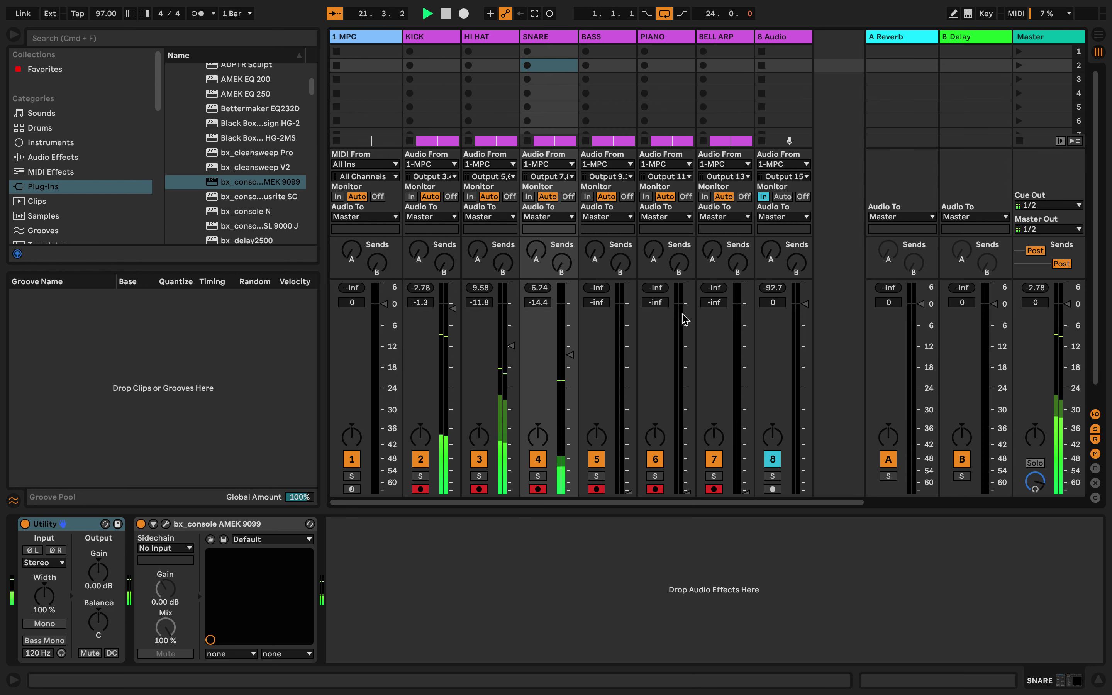
pyautogui.moveTo(570, 362); pyautogui.dragTo(570, 339)
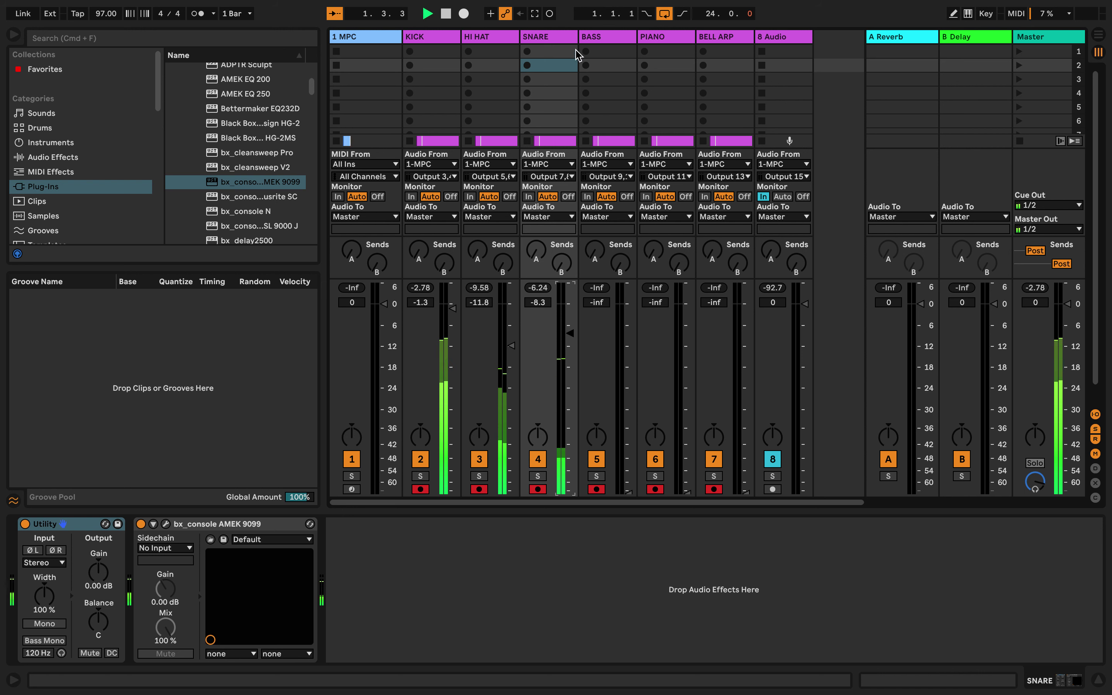
pyautogui.click(572, 37)
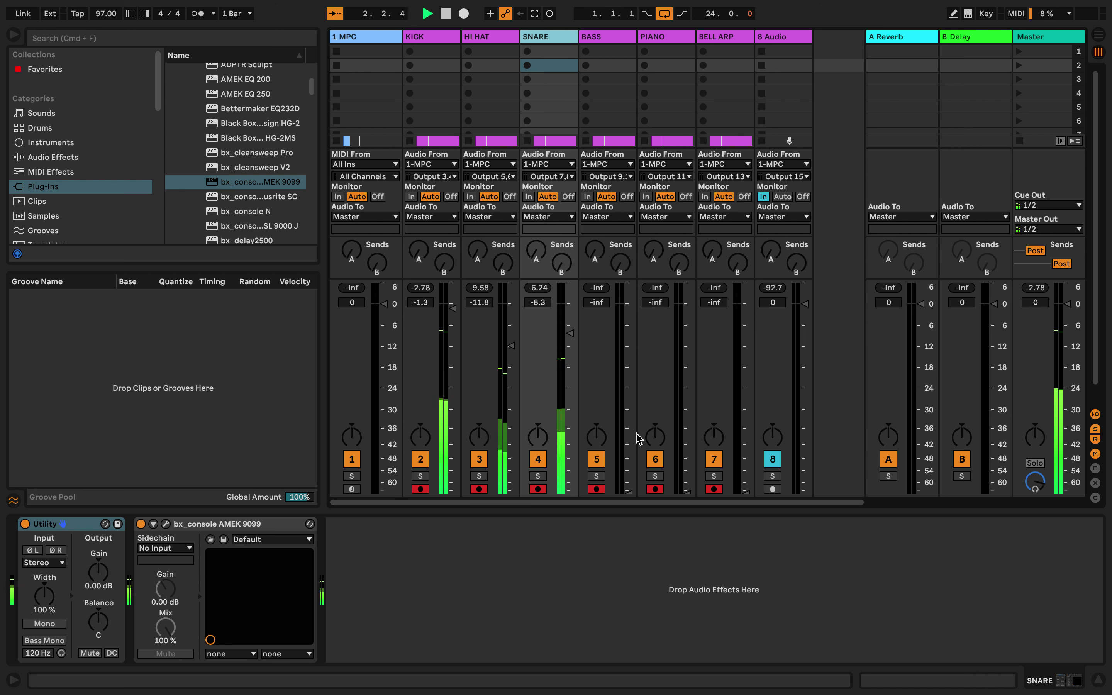
# Step: Bring the BASS track fader up to -17.0 dB and pan the HI HAT track to 2L
pyautogui.moveTo(629, 491); pyautogui.dragTo(629, 430)
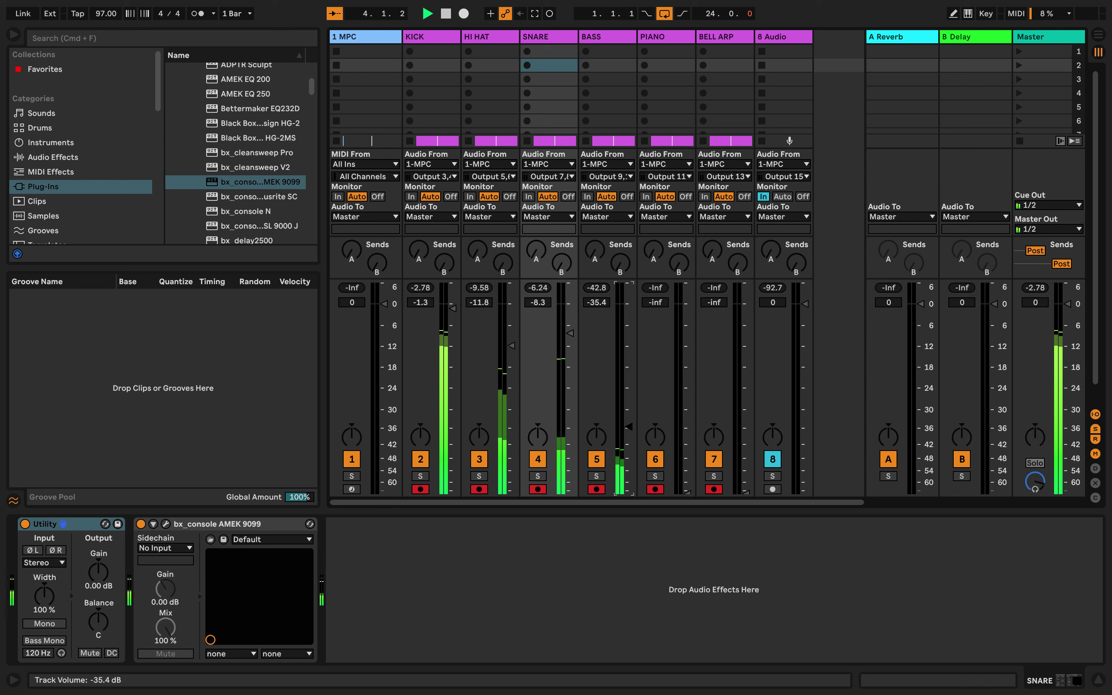
pyautogui.moveTo(629, 430); pyautogui.dragTo(628, 388)
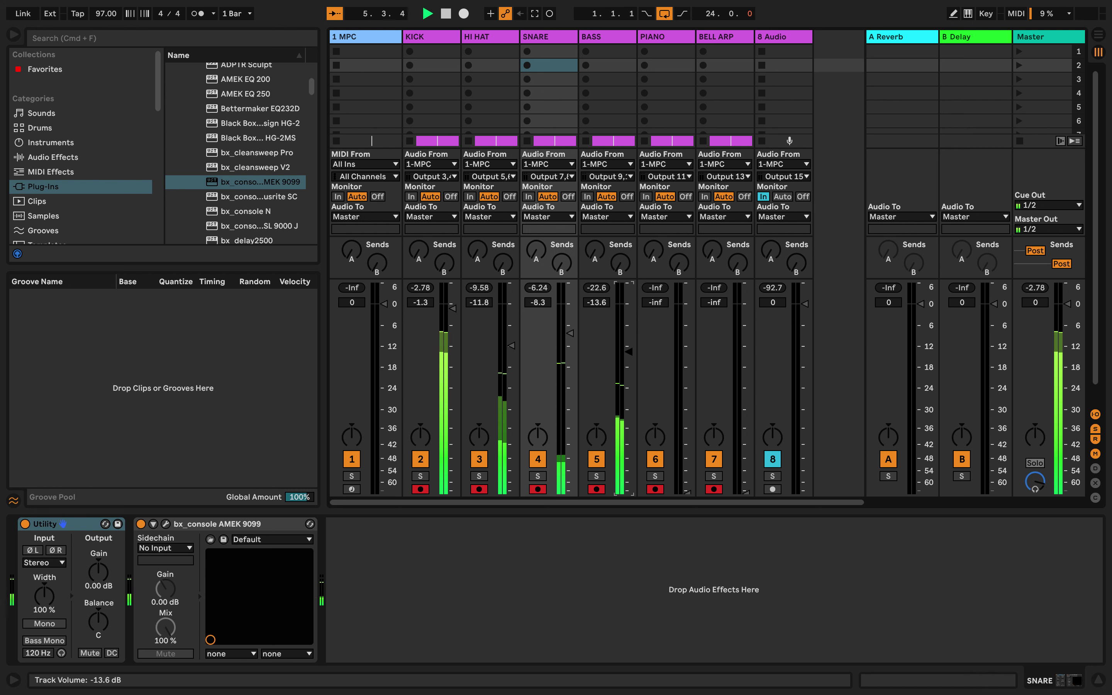
pyautogui.moveTo(628, 348); pyautogui.dragTo(629, 377)
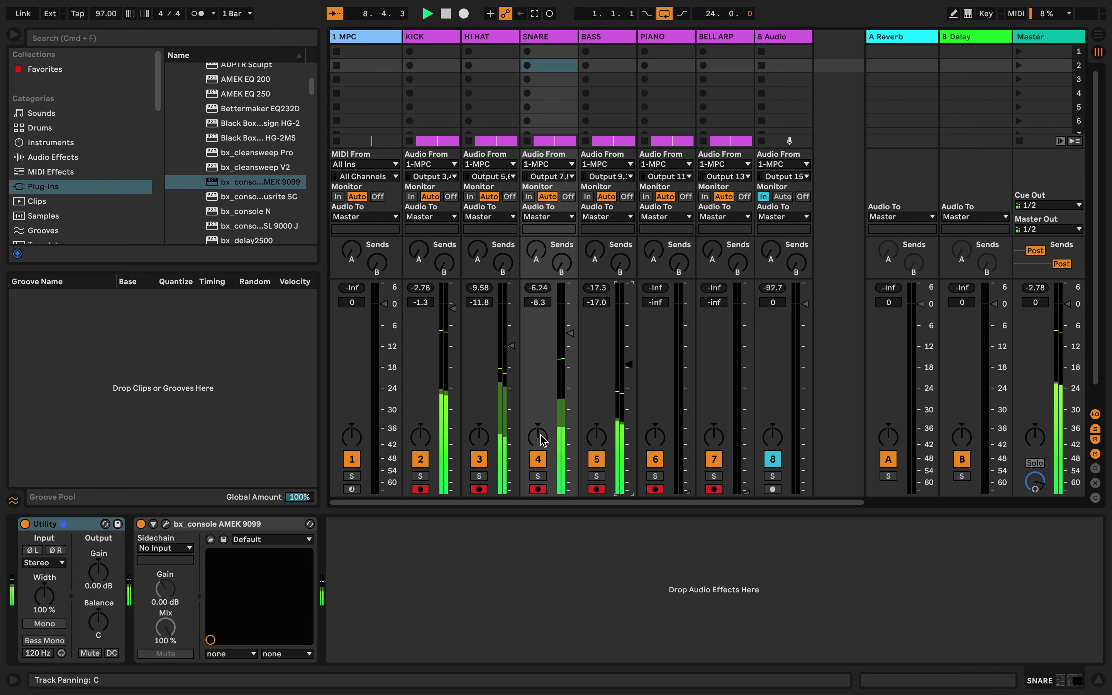
pyautogui.moveTo(537, 436); pyautogui.dragTo(538, 440)
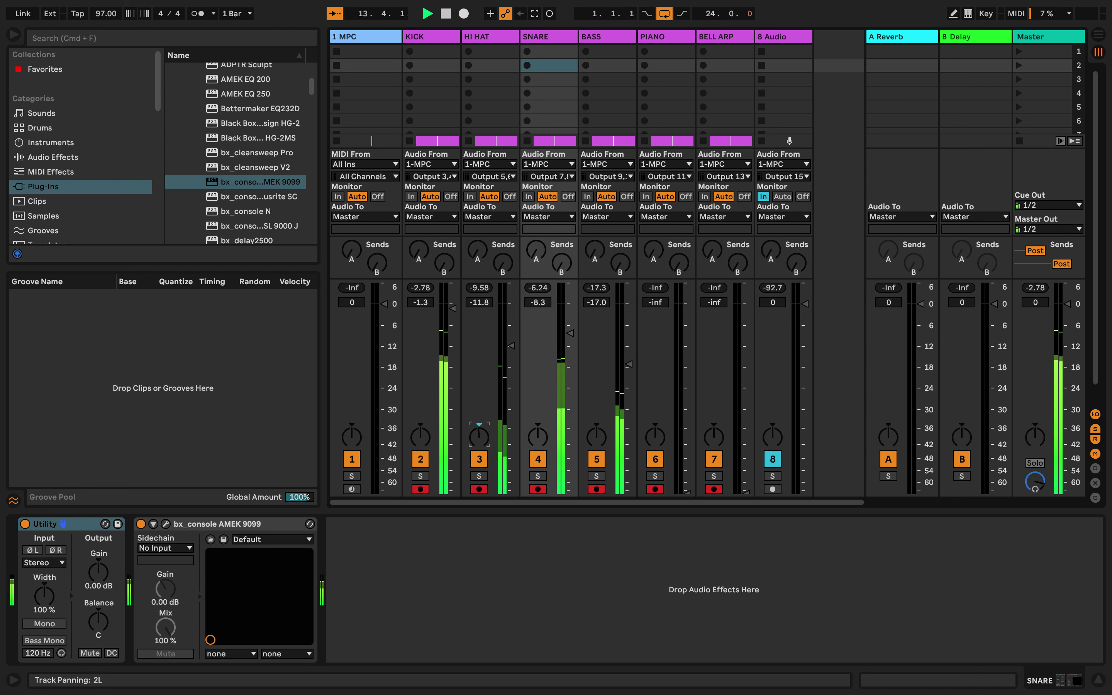
# Step: Search the audio effects for "PAN", add Auto Pan after the SNARE track's AMEK 9099, and set its Amount to 88.9%
pyautogui.click(62, 158)
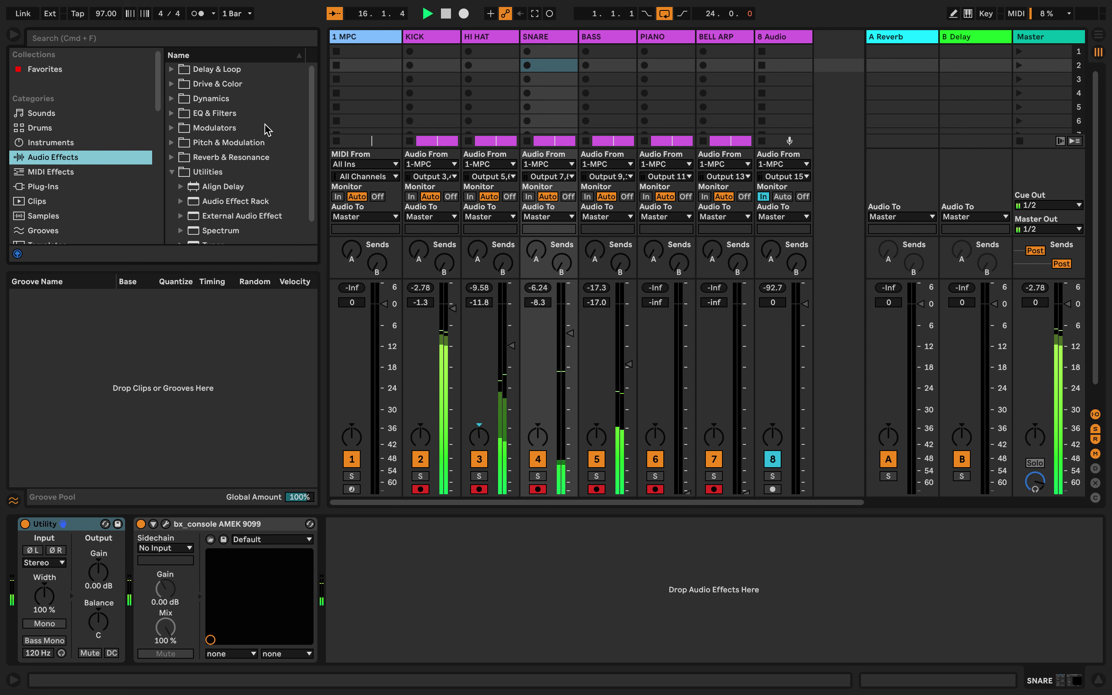
pyautogui.click(209, 118)
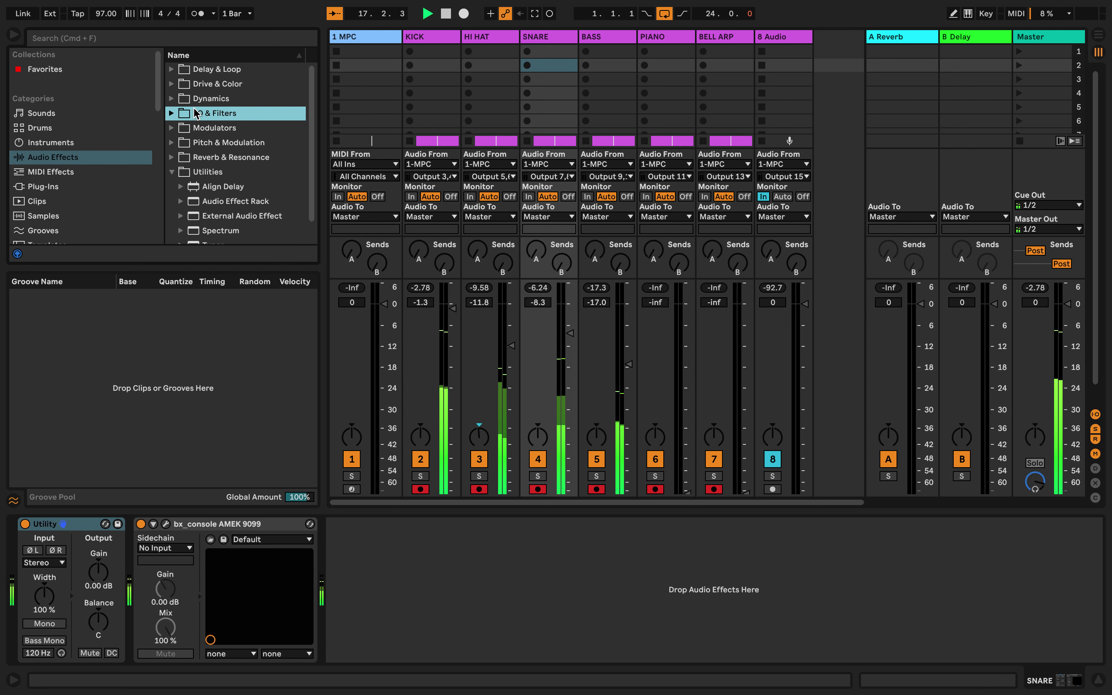
pyautogui.click(172, 70)
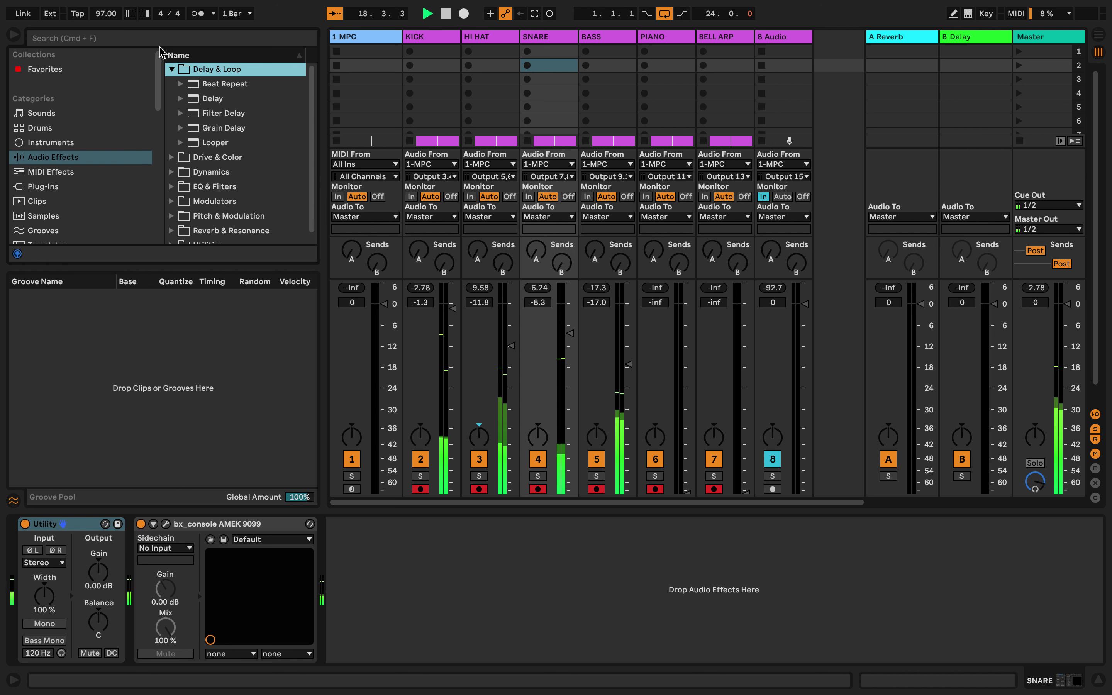
pyautogui.click(145, 38)
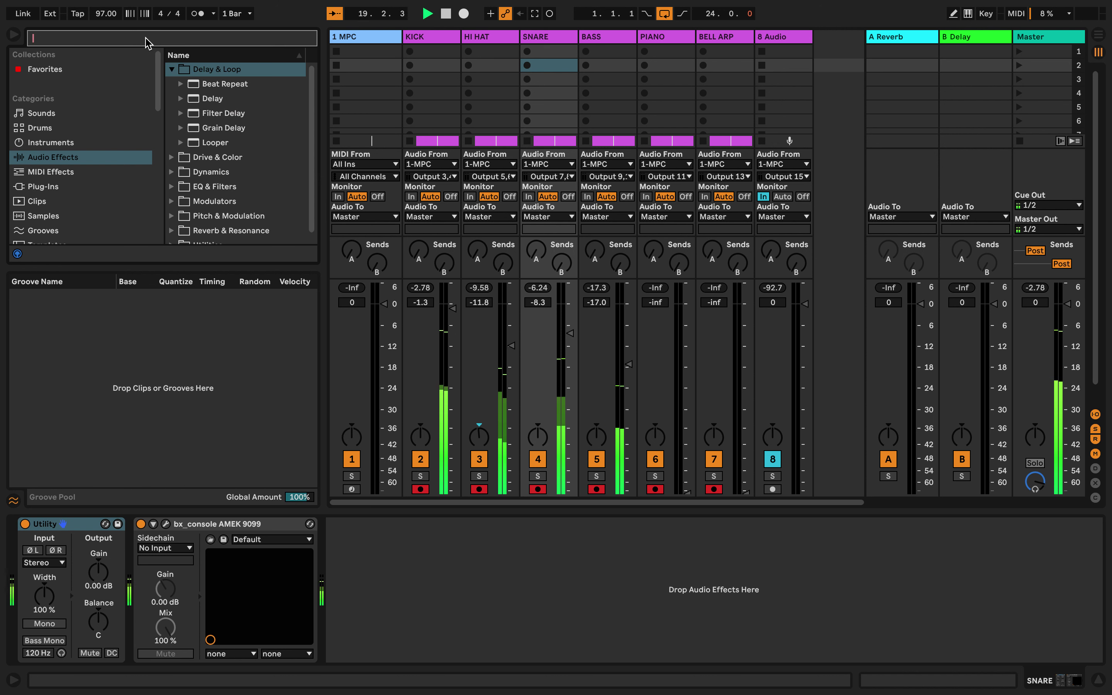
pyautogui.write('PA')
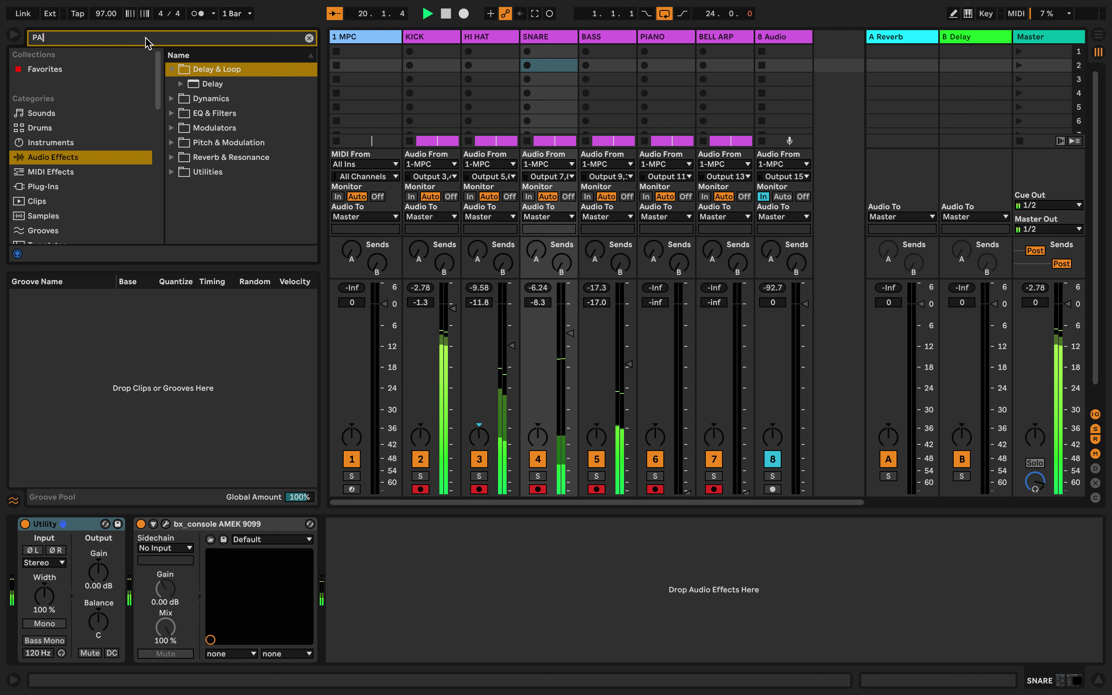
pyautogui.write('N')
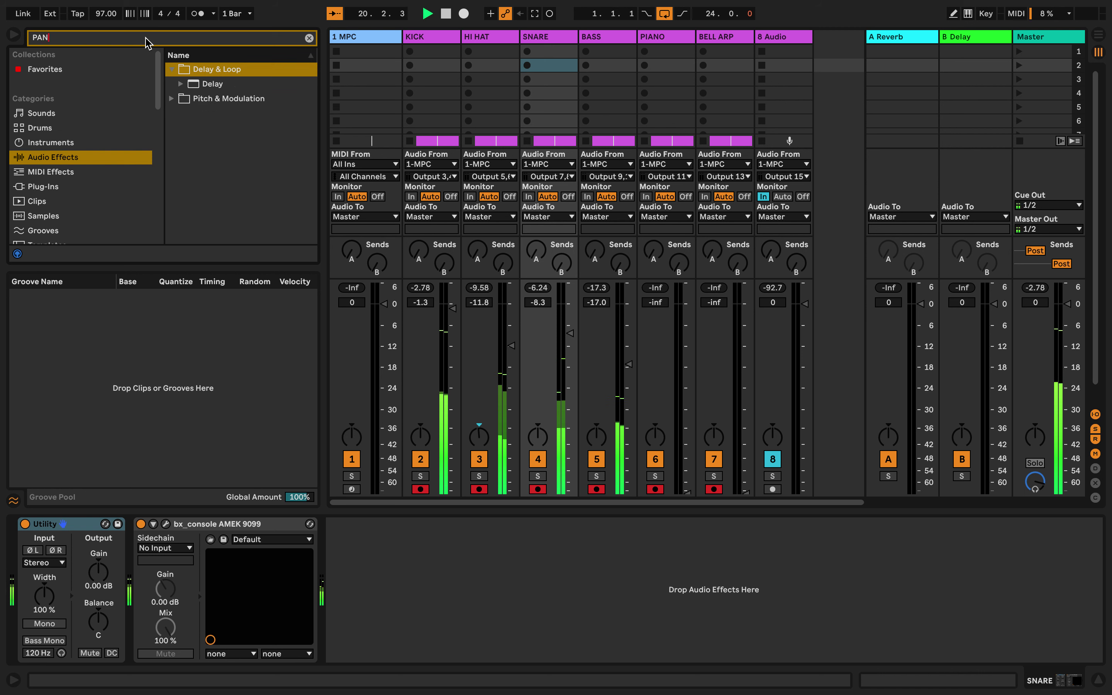
pyautogui.click(171, 100)
pyautogui.moveTo(193, 99); pyautogui.dragTo(396, 561)
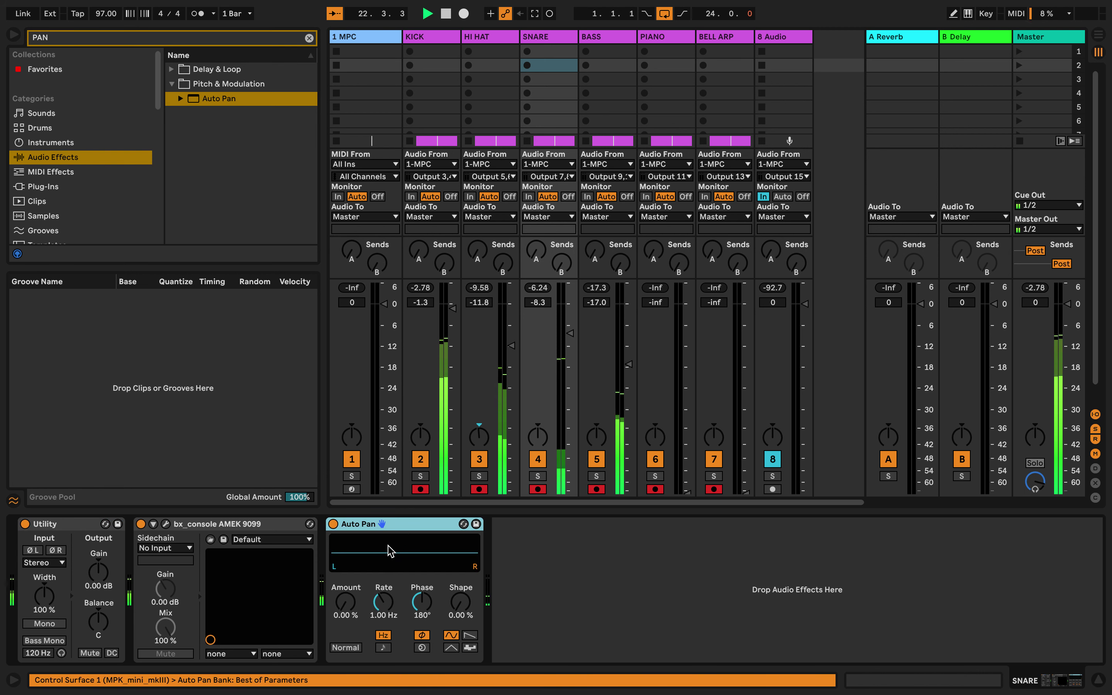
pyautogui.moveTo(346, 600); pyautogui.dragTo(345, 547)
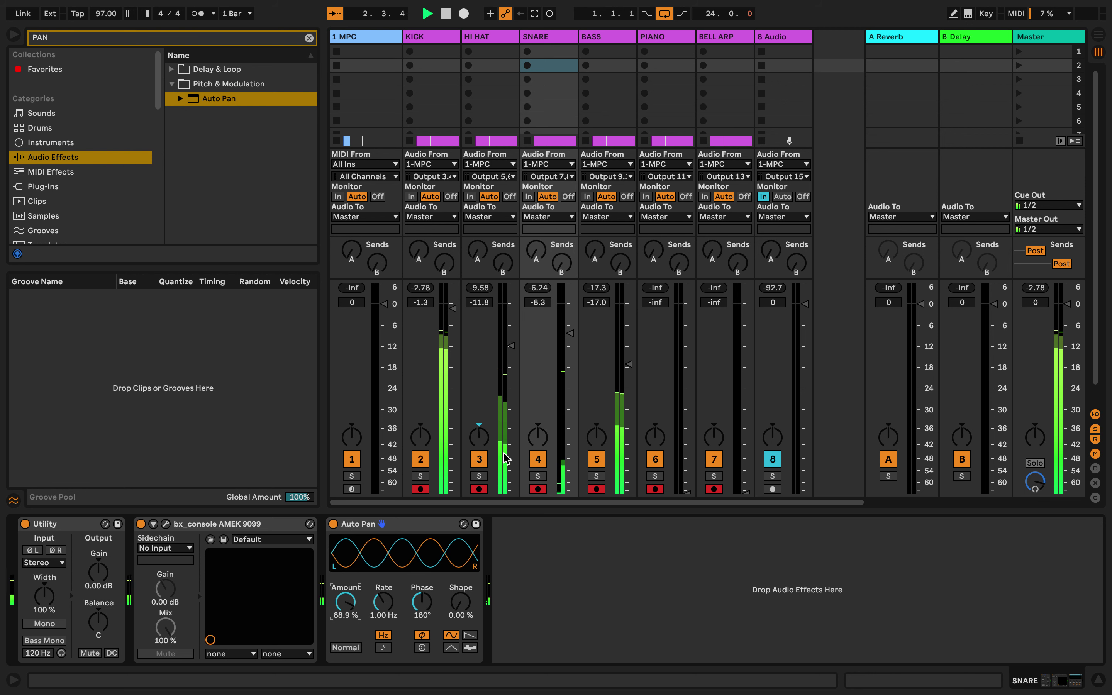
# Step: Solo the HI HAT track and move the Auto Pan from the SNARE track to the end of the HI HAT device chain
pyautogui.click(480, 476)
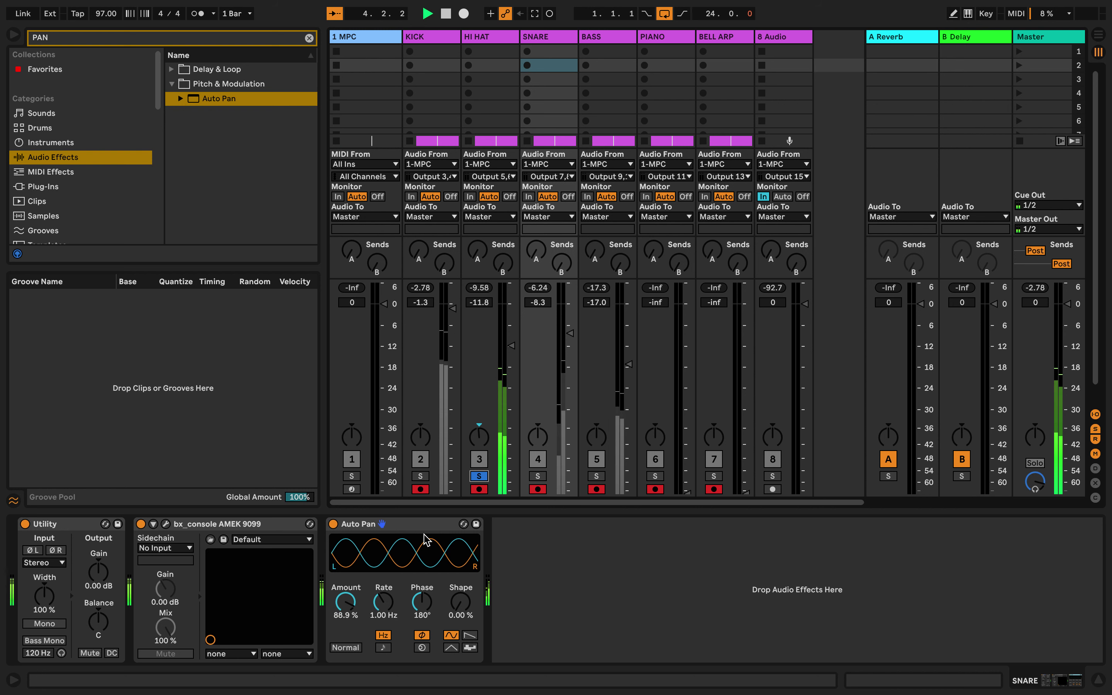
pyautogui.click(478, 43)
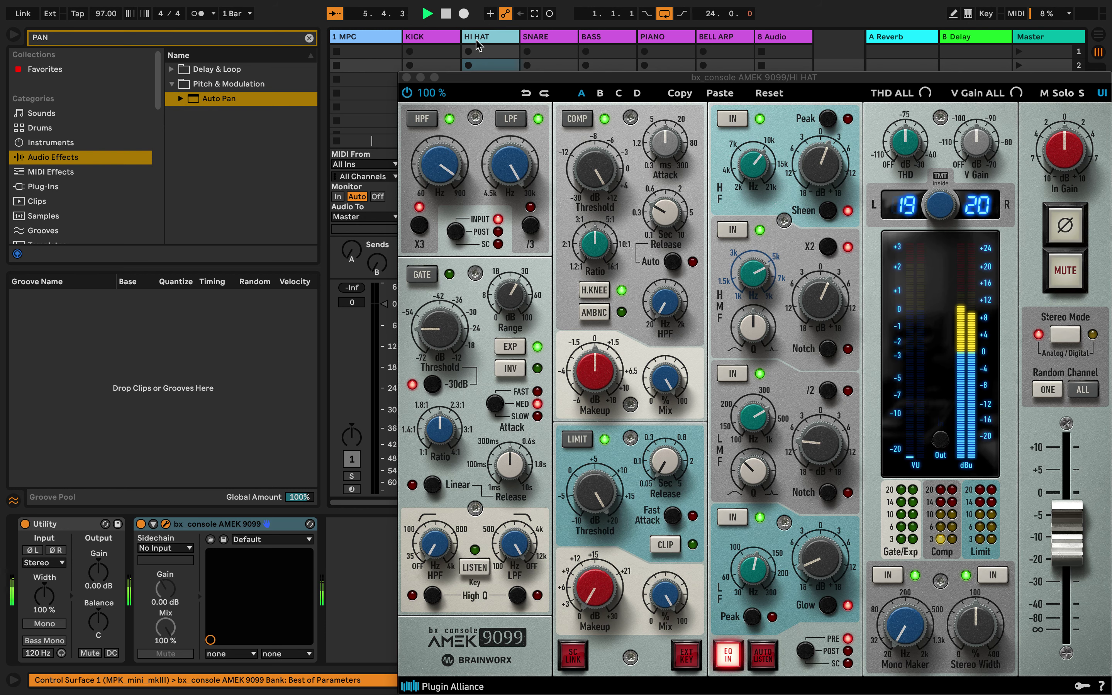
pyautogui.press('Right')
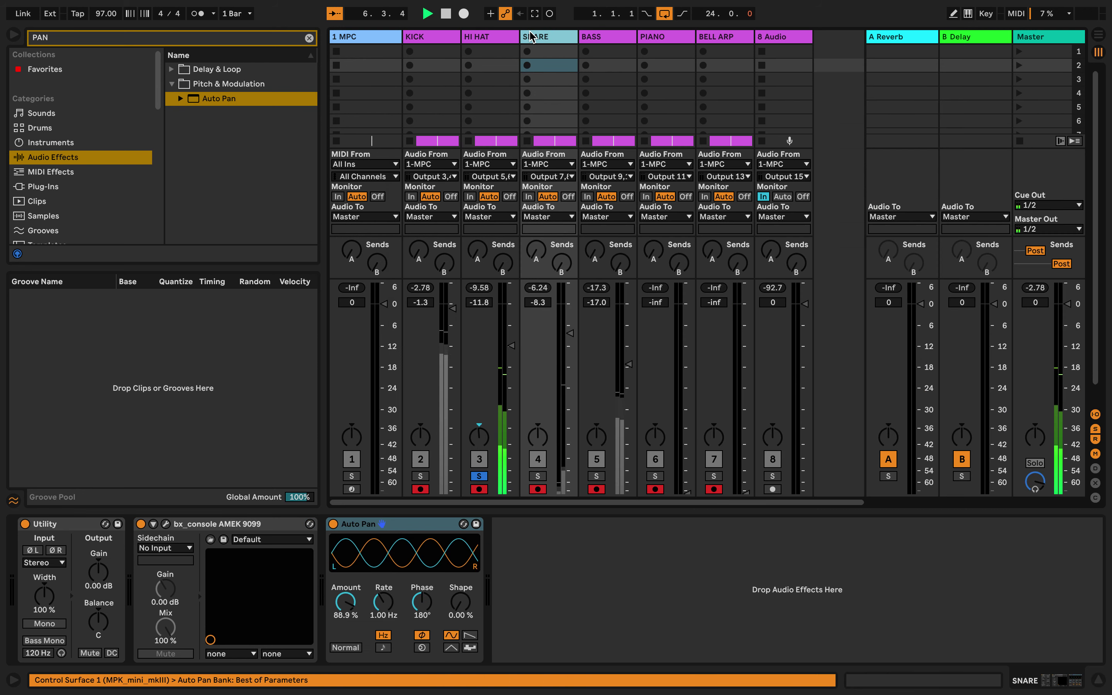
pyautogui.rightClick(416, 523)
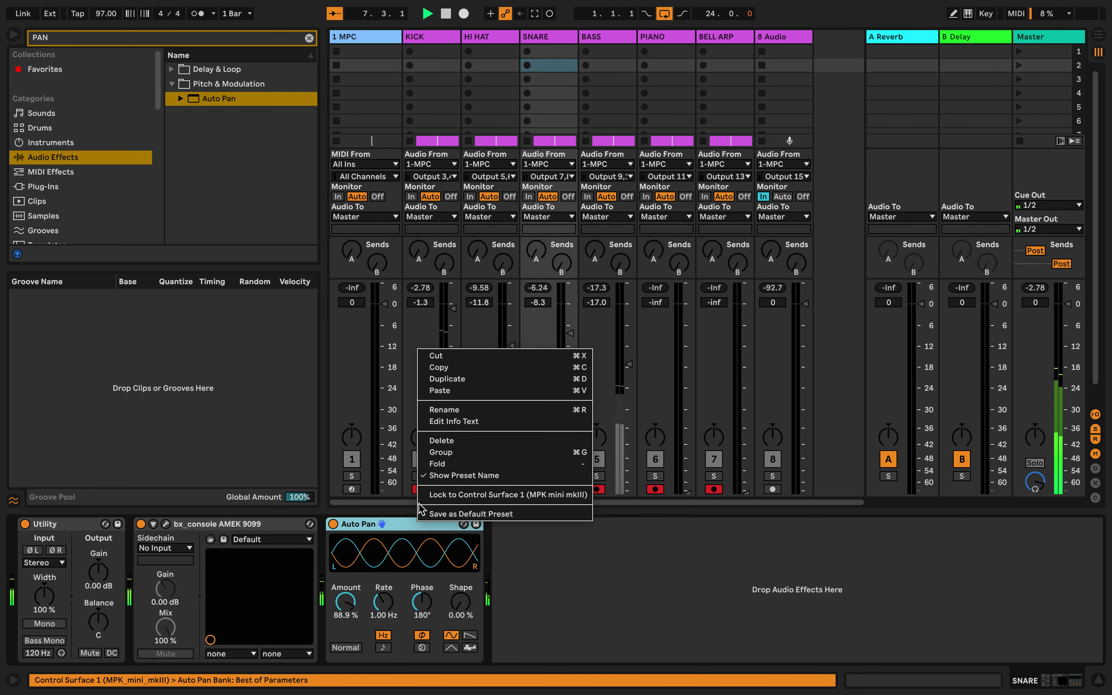
pyautogui.click(452, 356)
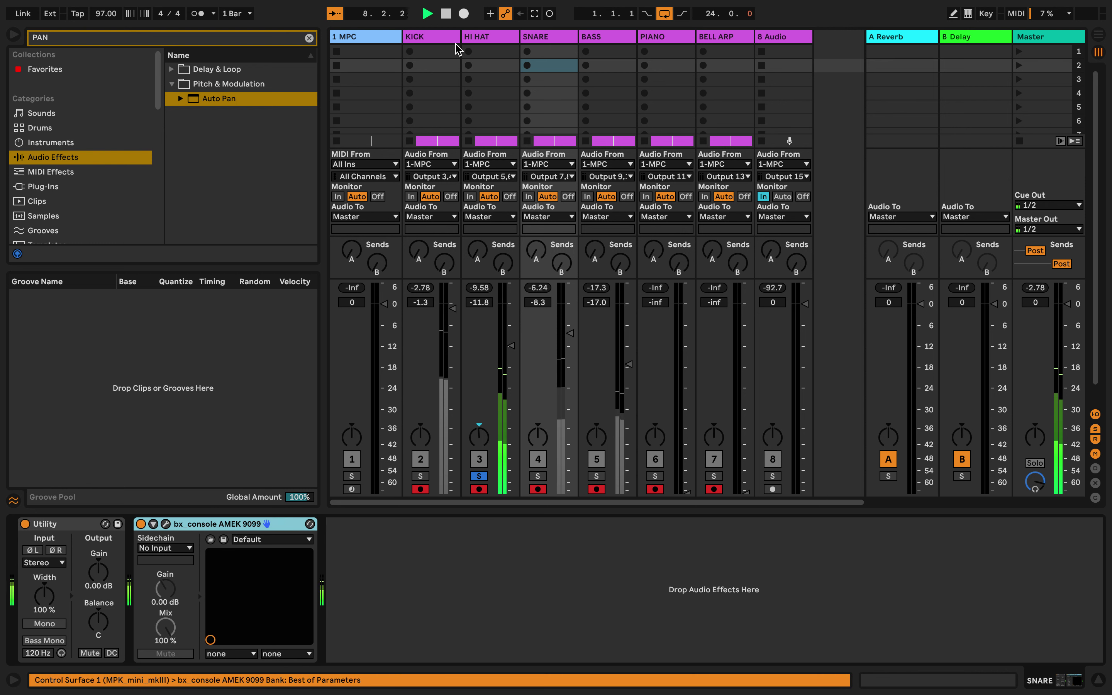
pyautogui.click(484, 33)
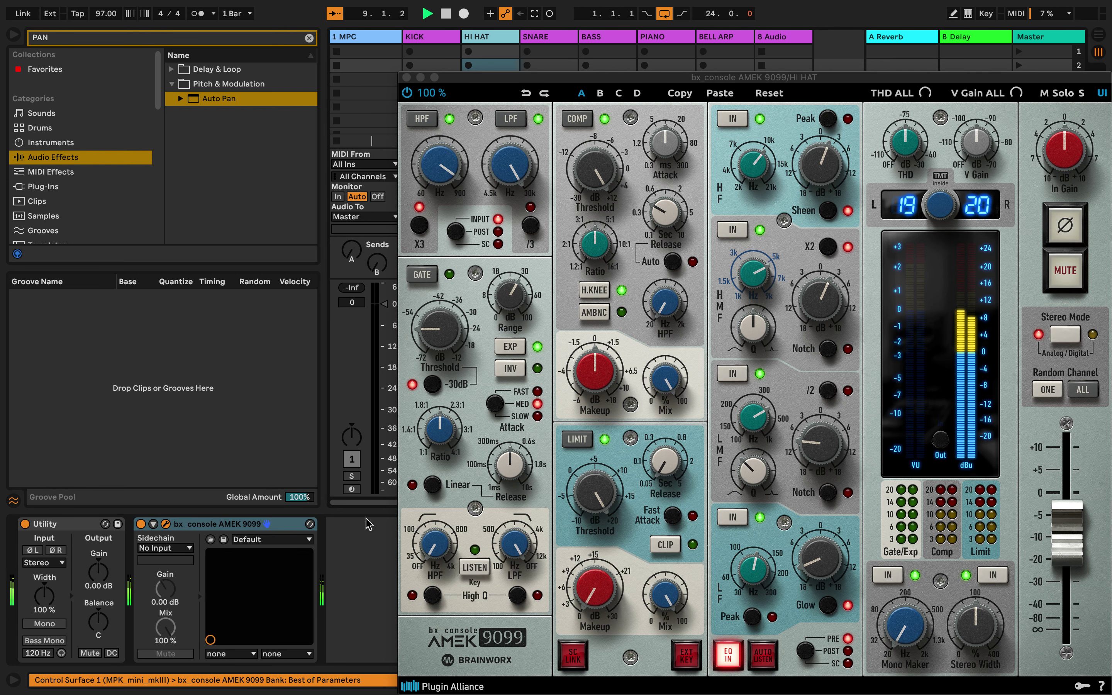
pyautogui.rightClick(359, 556)
pyautogui.click(379, 562)
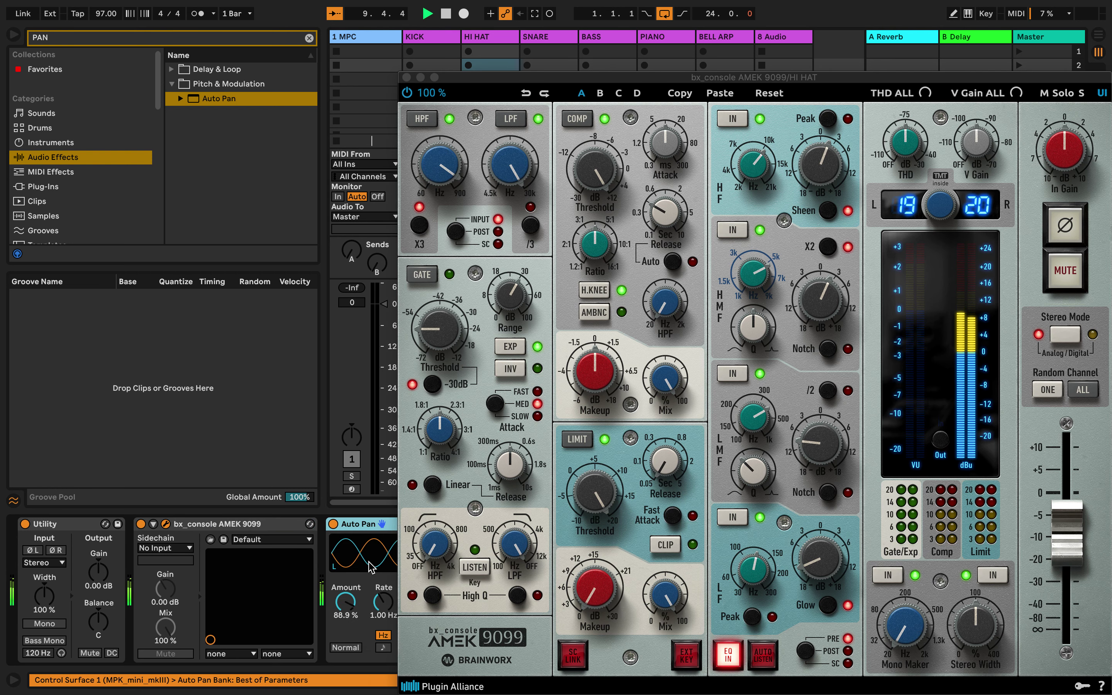
# Step: Close the HI HAT plug-in window, unsolo the HI HAT track, and select the SNARE track
pyautogui.click(408, 78)
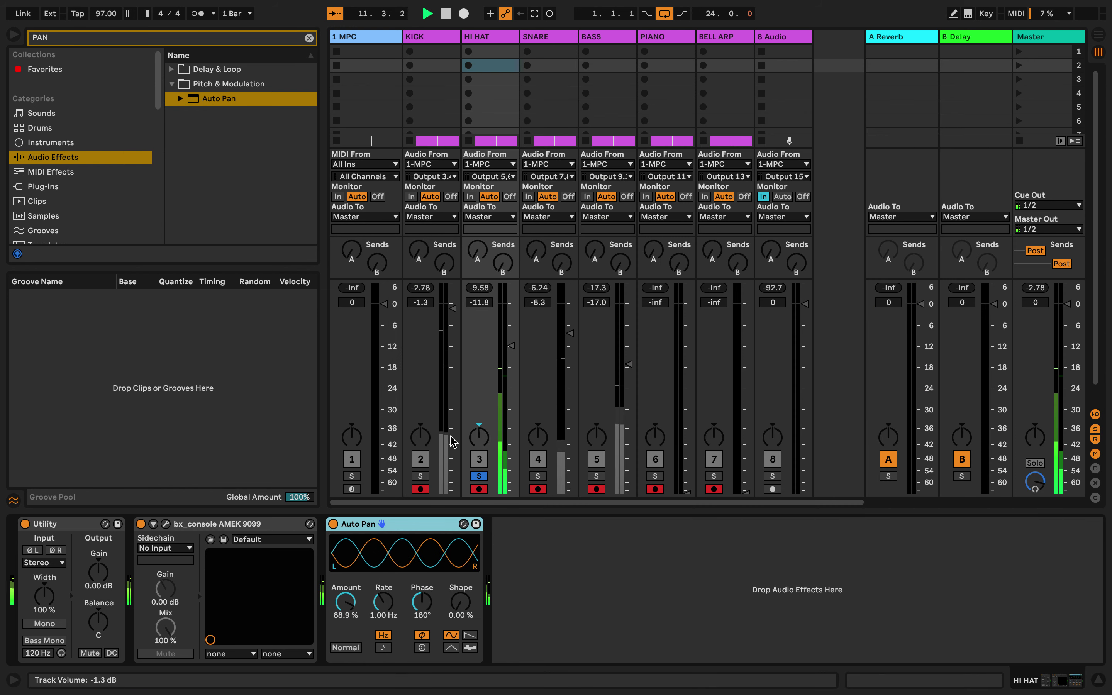
pyautogui.click(480, 477)
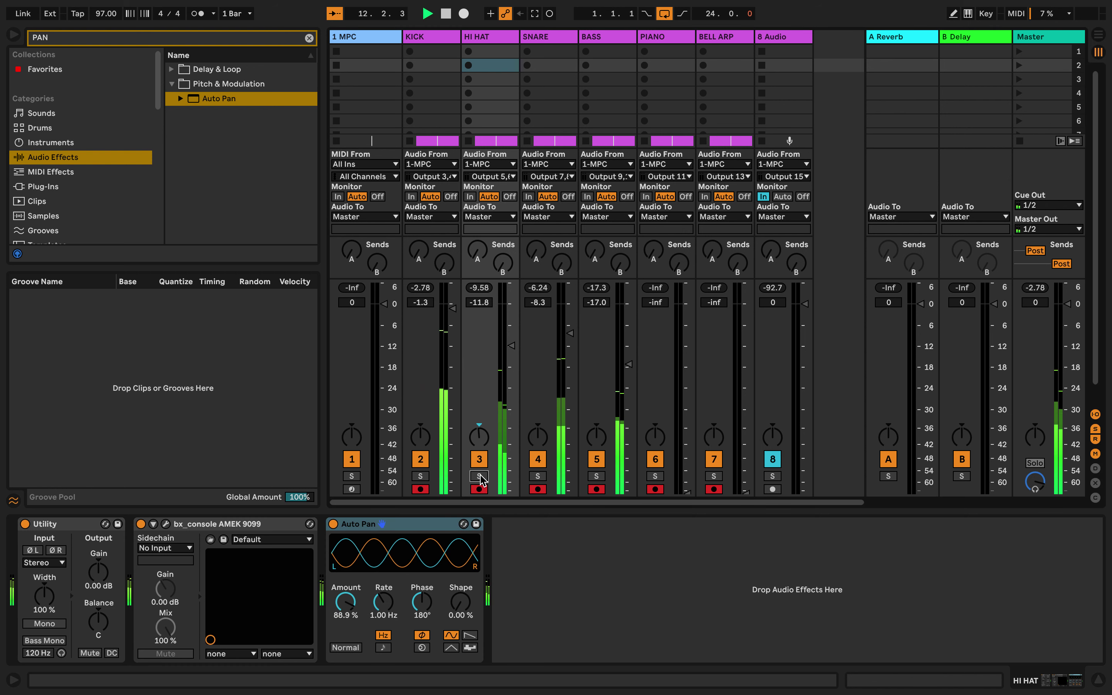
pyautogui.click(544, 37)
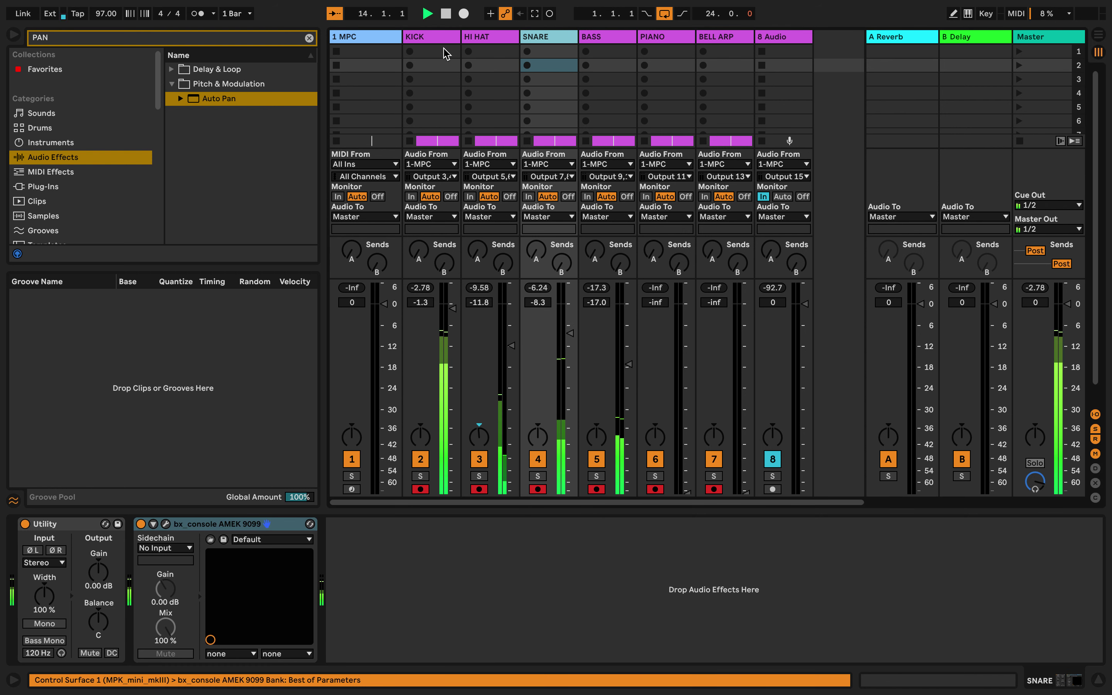
# Step: Recolour the KICK, HI HAT and SNARE tracks red
pyautogui.rightClick(430, 45)
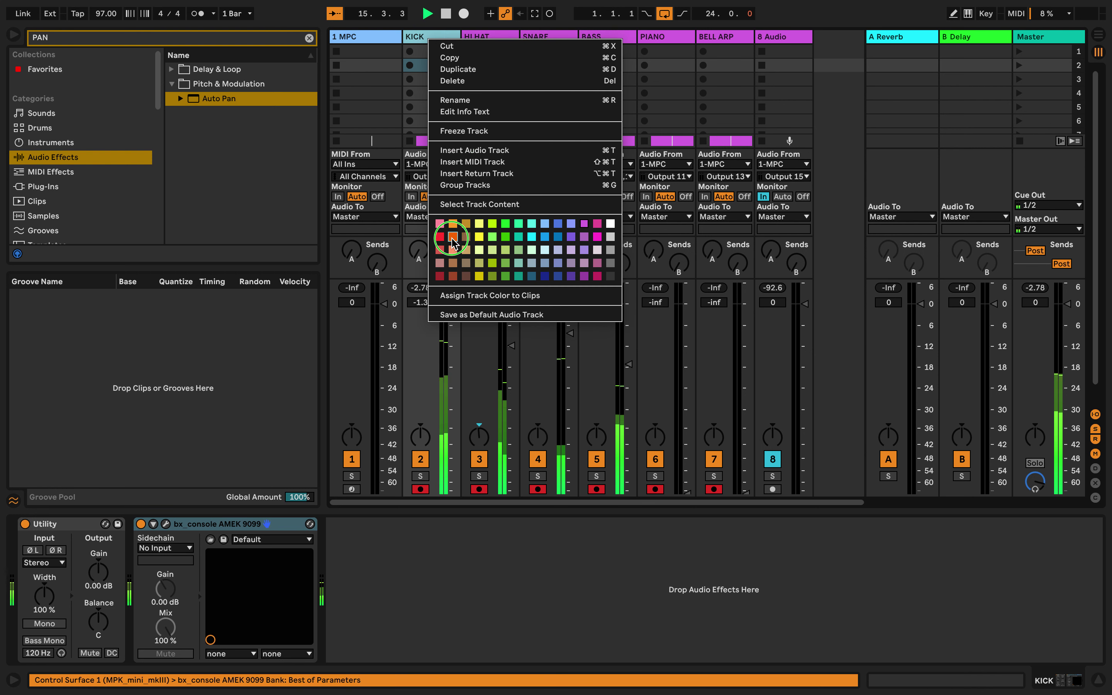
pyautogui.click(440, 237)
pyautogui.rightClick(481, 48)
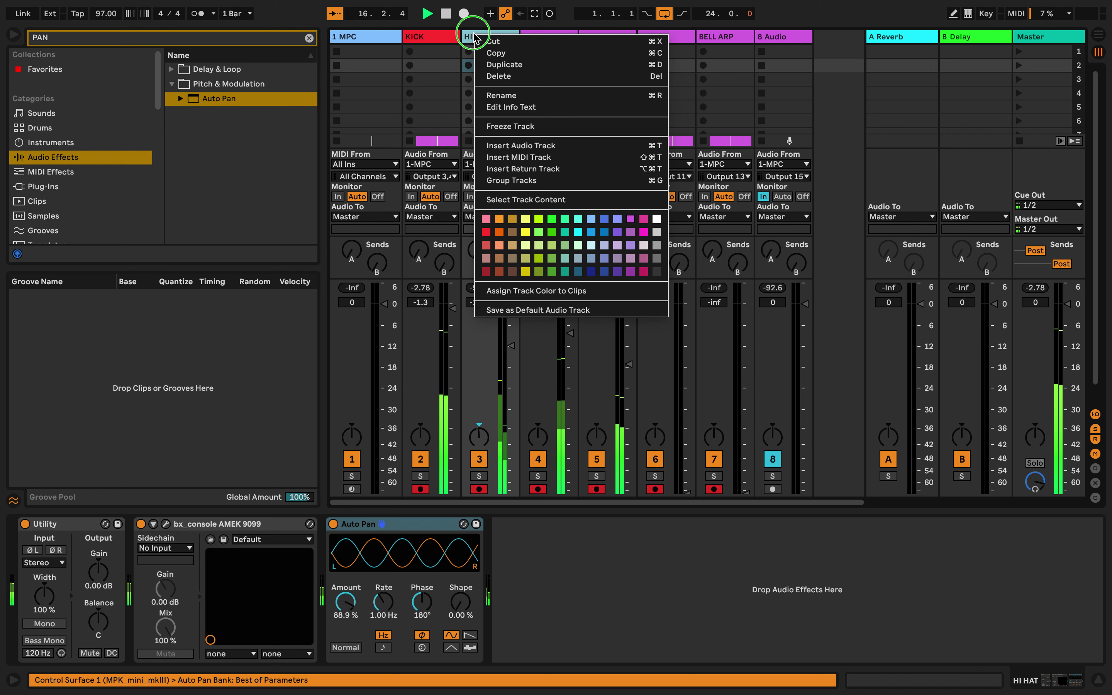
pyautogui.click(486, 232)
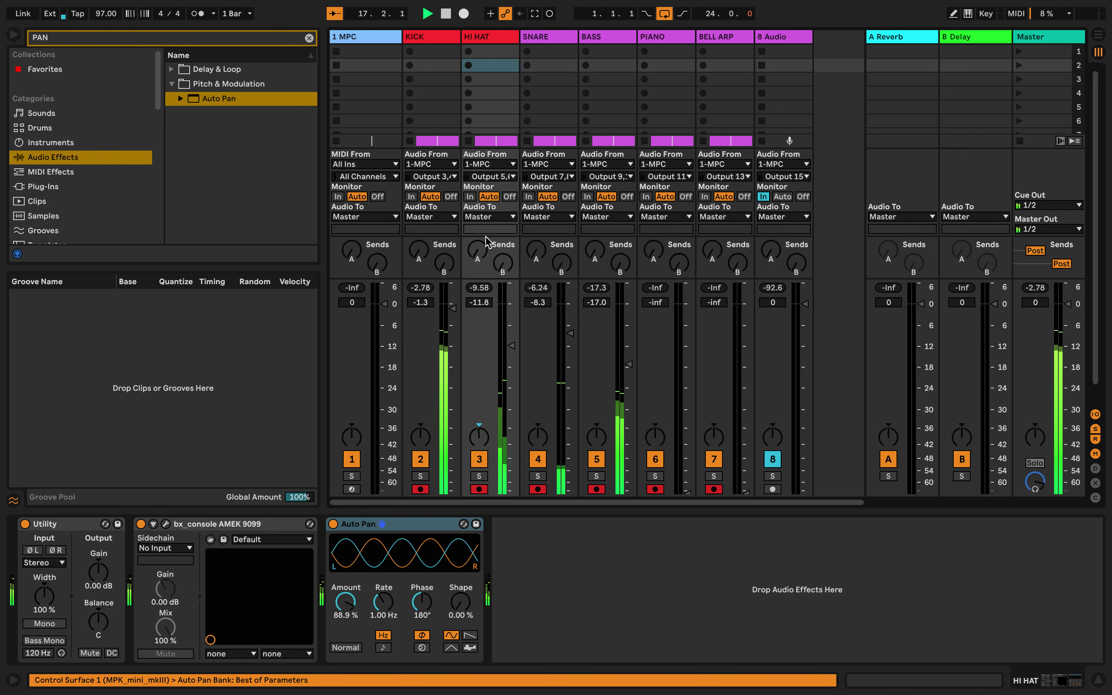
pyautogui.click(532, 36)
pyautogui.rightClick(534, 37)
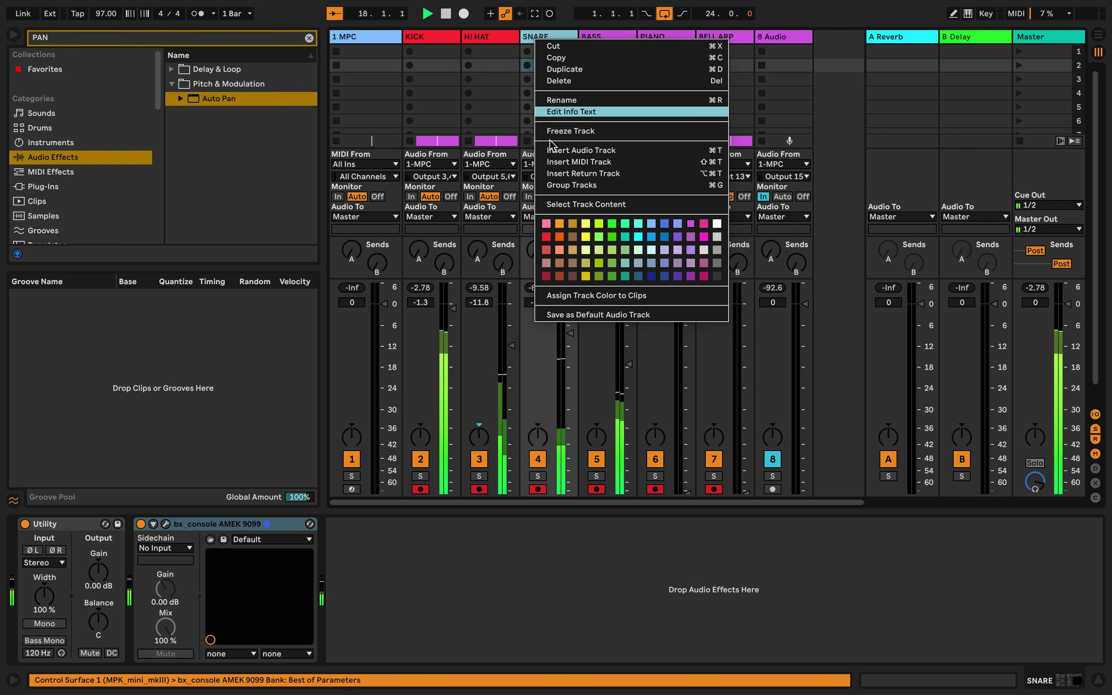
pyautogui.click(546, 236)
# Step: Recolour the BASS track green, the PIANO track dark blue and the BELL ARP track yellow
pyautogui.click(598, 38)
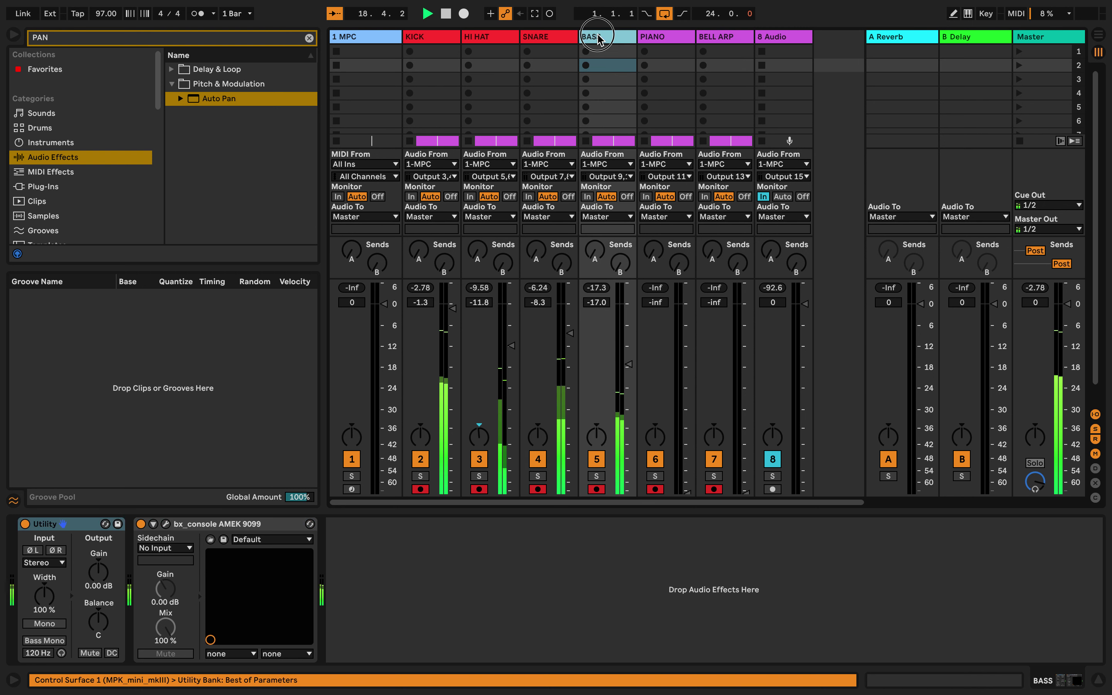
pyautogui.rightClick(599, 37)
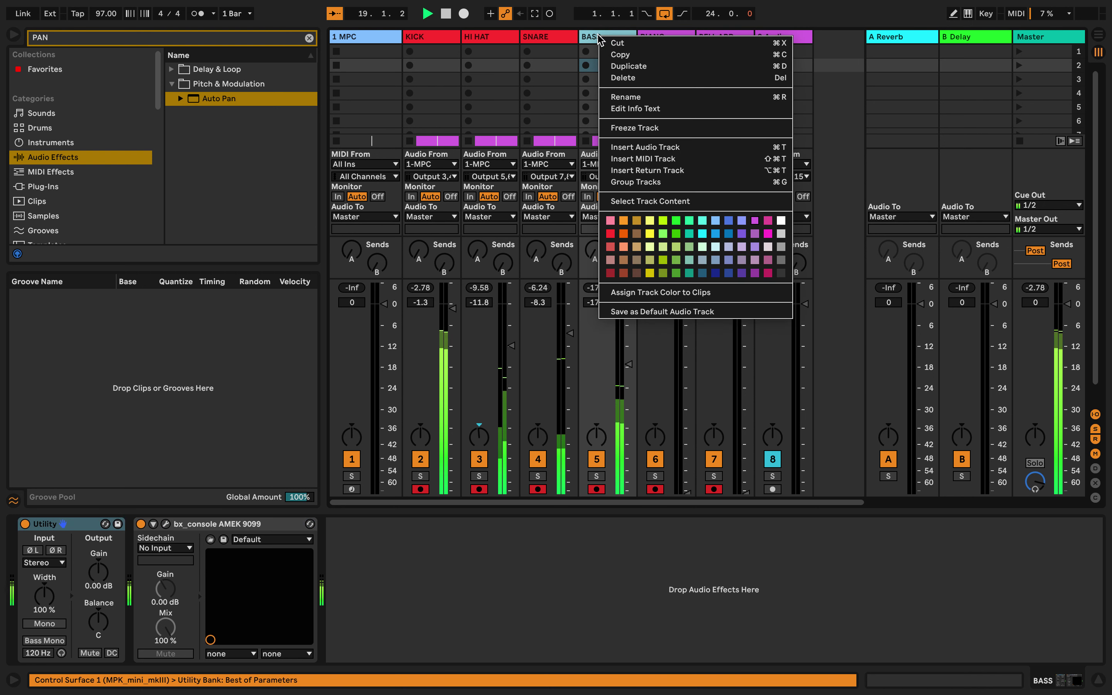
pyautogui.click(678, 233)
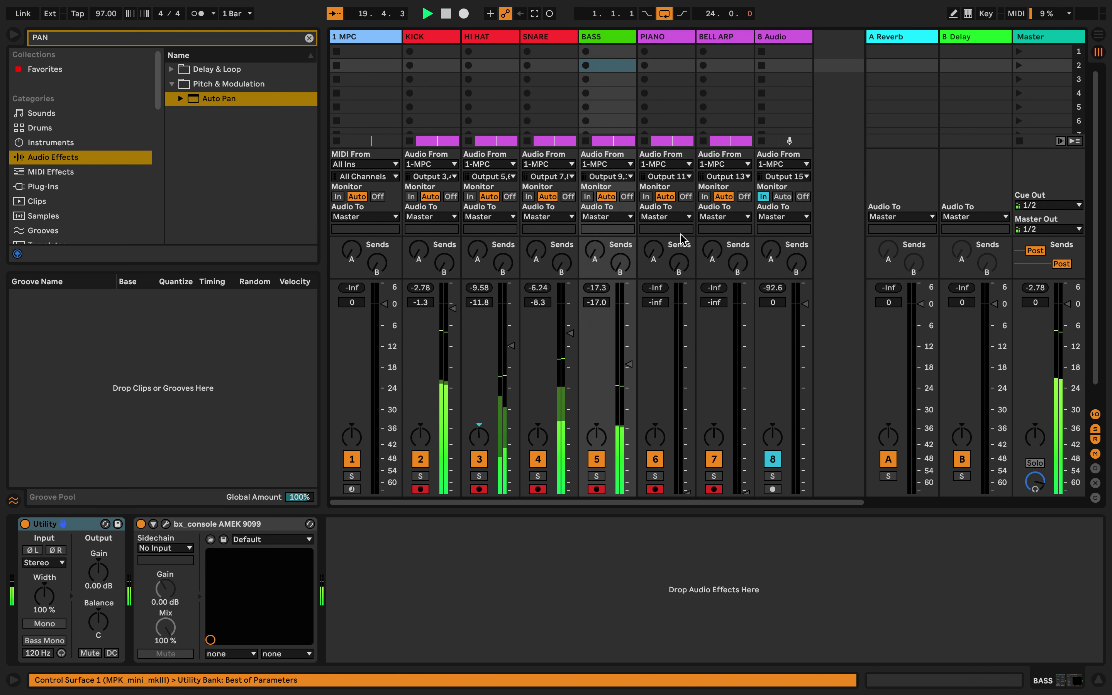
pyautogui.rightClick(663, 37)
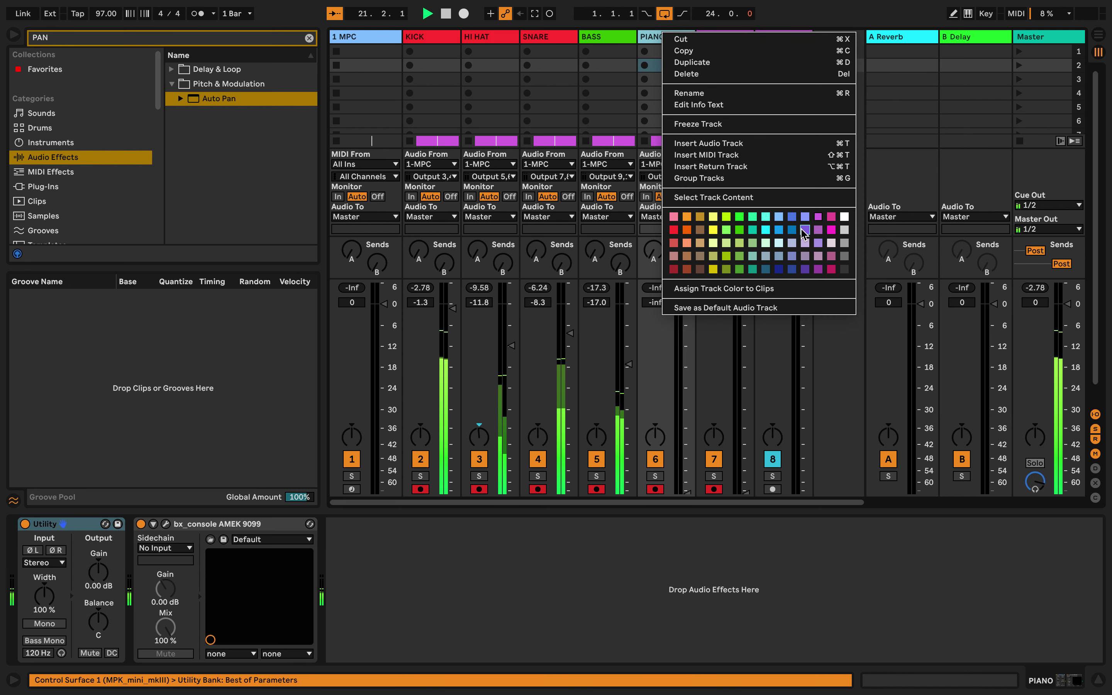
pyautogui.click(778, 268)
pyautogui.click(728, 46)
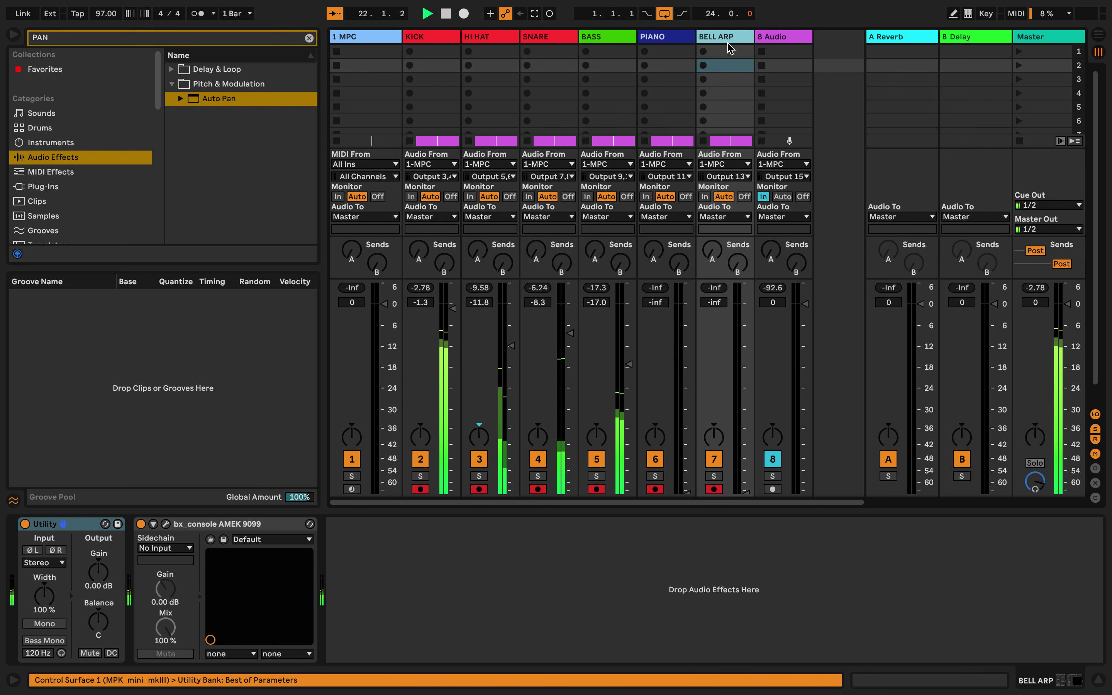
pyautogui.rightClick(724, 36)
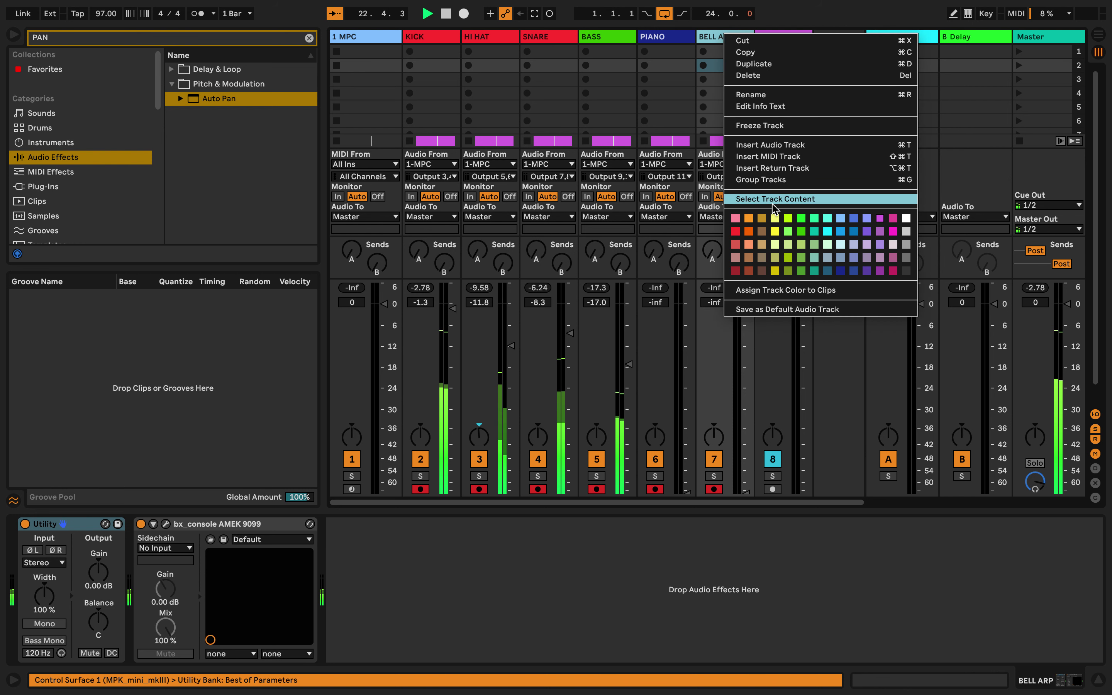
pyautogui.click(774, 232)
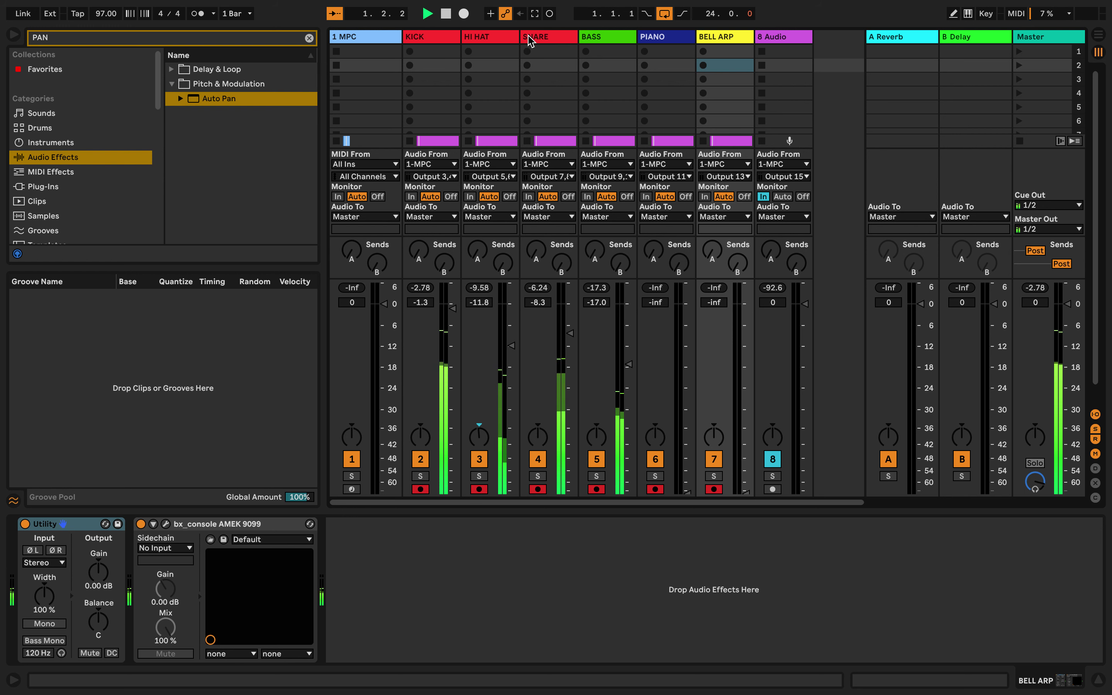
# Step: Select the KICK, HI HAT and SNARE tracks together and group them in two nested levels
pyautogui.click(435, 40)
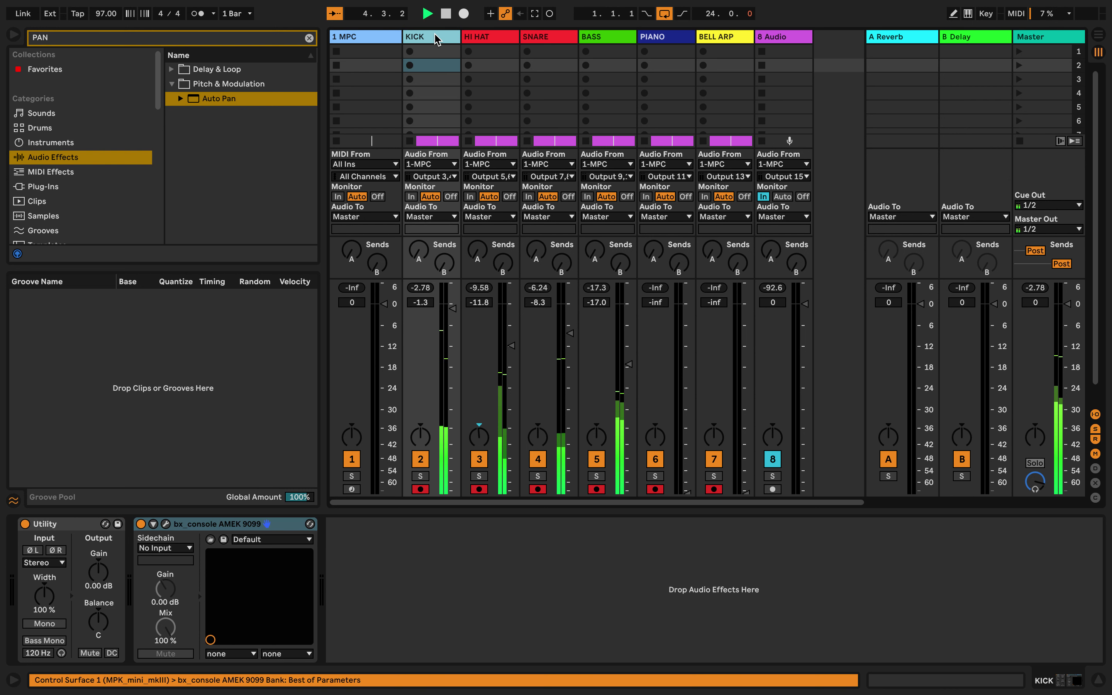
pyautogui.click(480, 37)
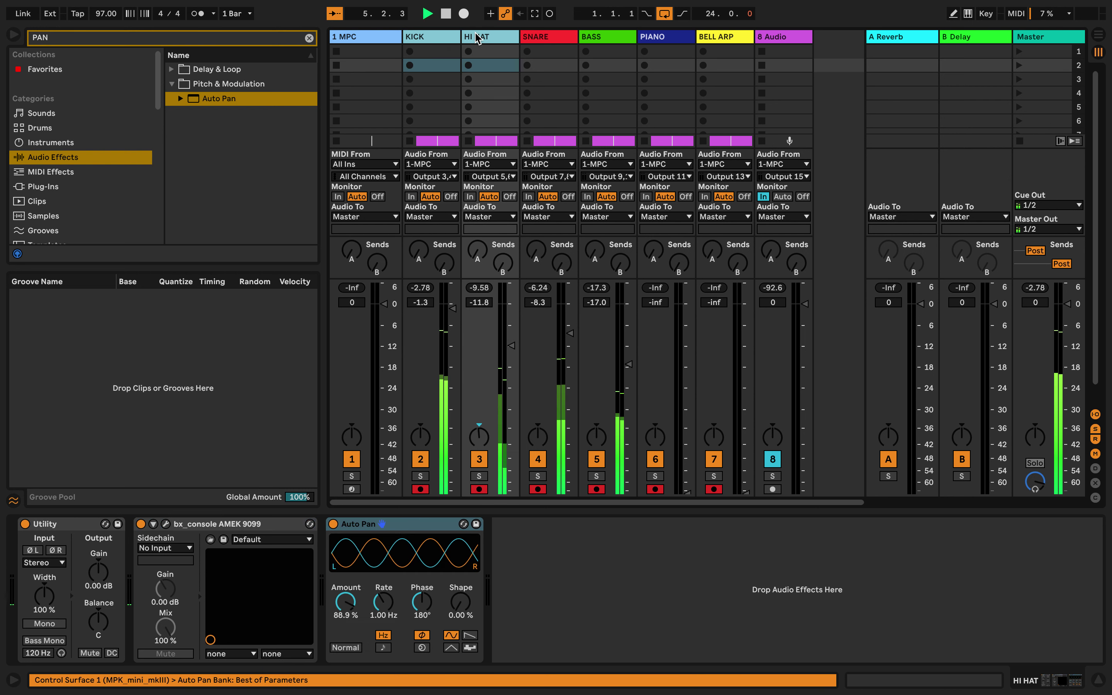
pyautogui.click(561, 40)
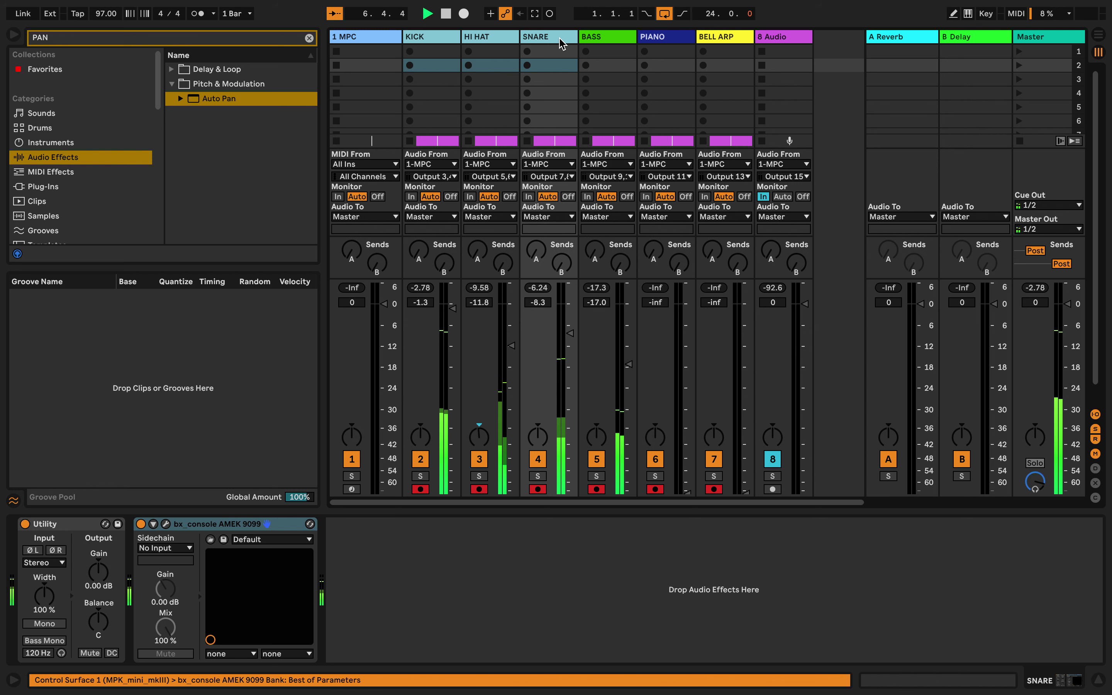
pyautogui.press('super+g')
pyautogui.press('super+g')
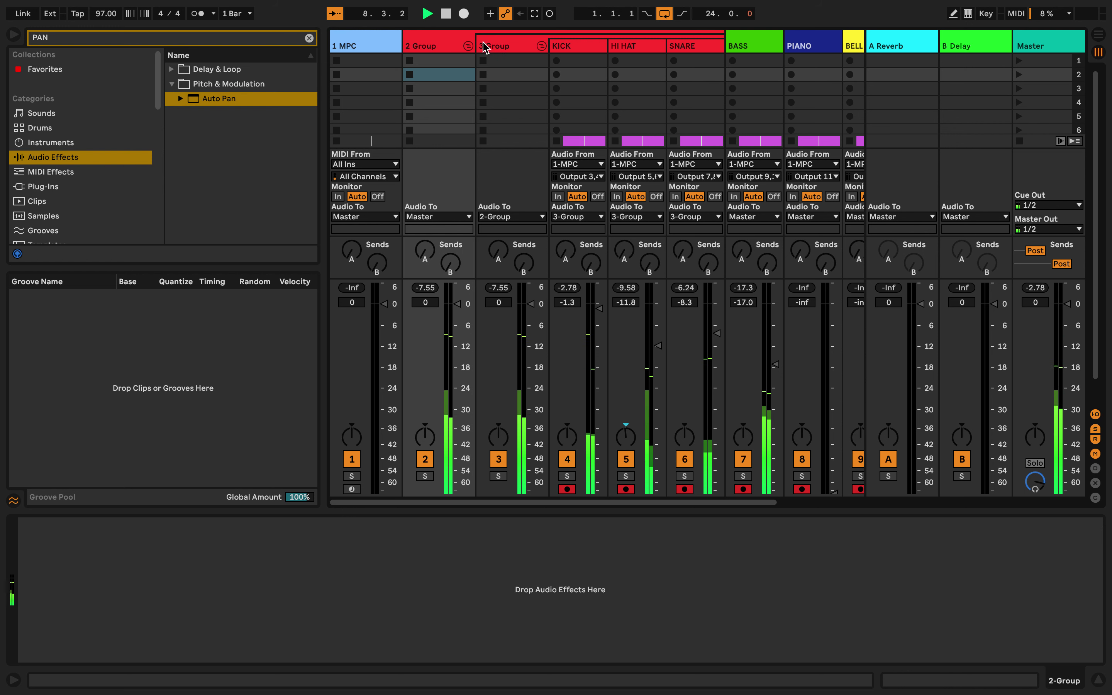
# Step: Fold and unfold the outer drum group and look over the tracks inside it
pyautogui.click(468, 46)
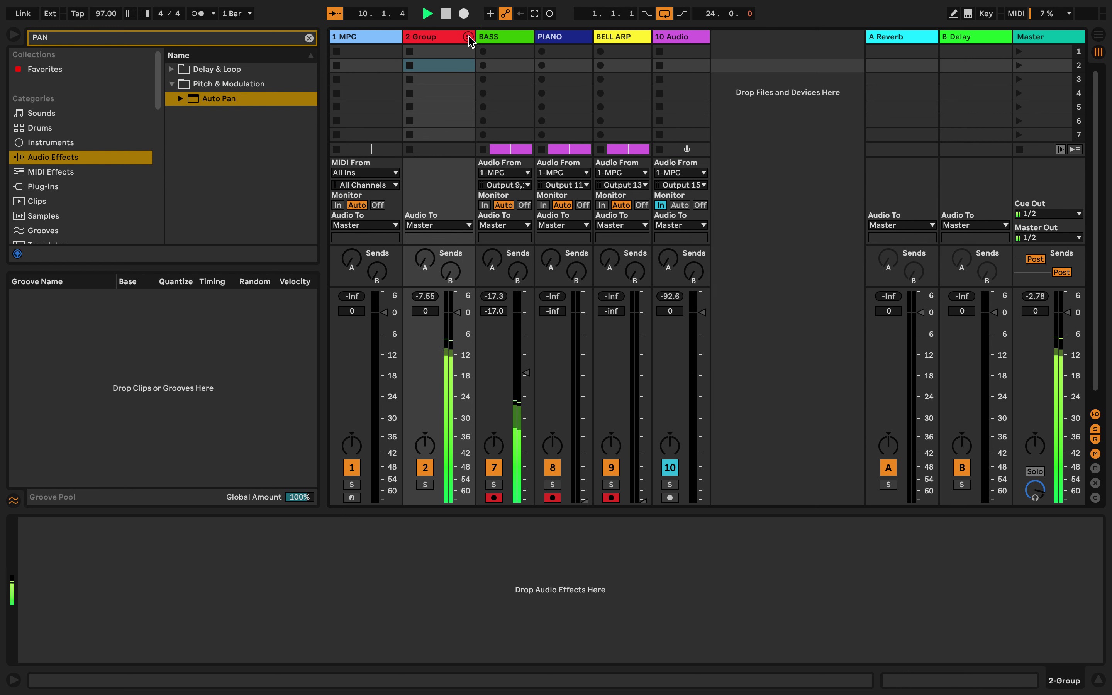
pyautogui.click(468, 37)
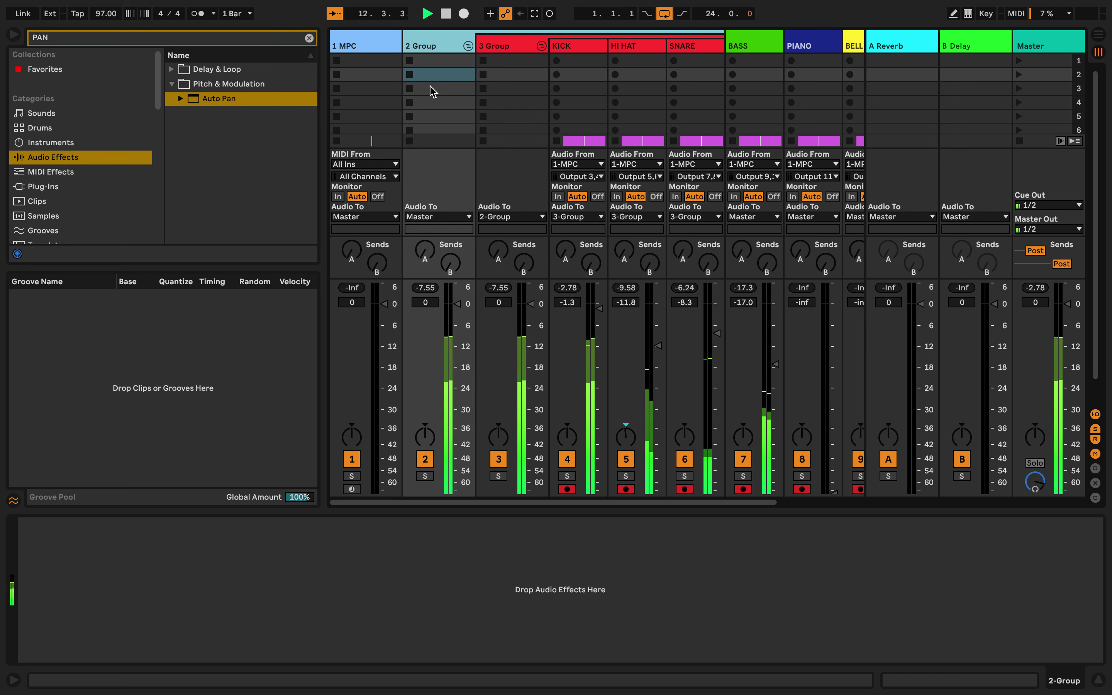
pyautogui.scroll(-1, 445, 85)
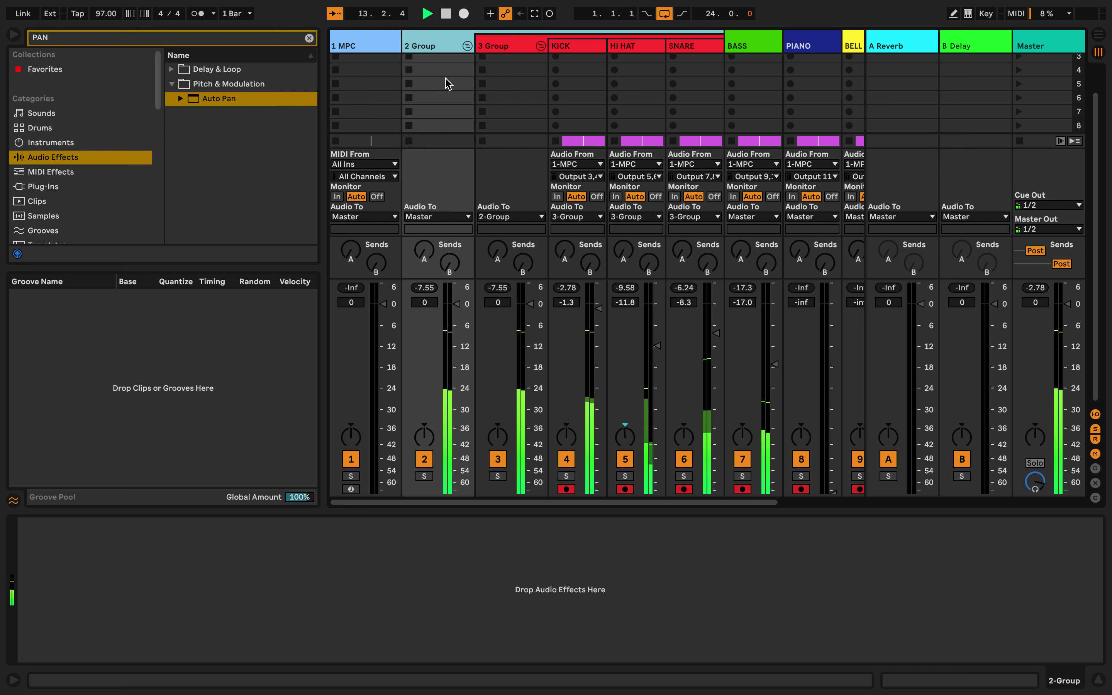
pyautogui.hscroll(1, 448, 85)
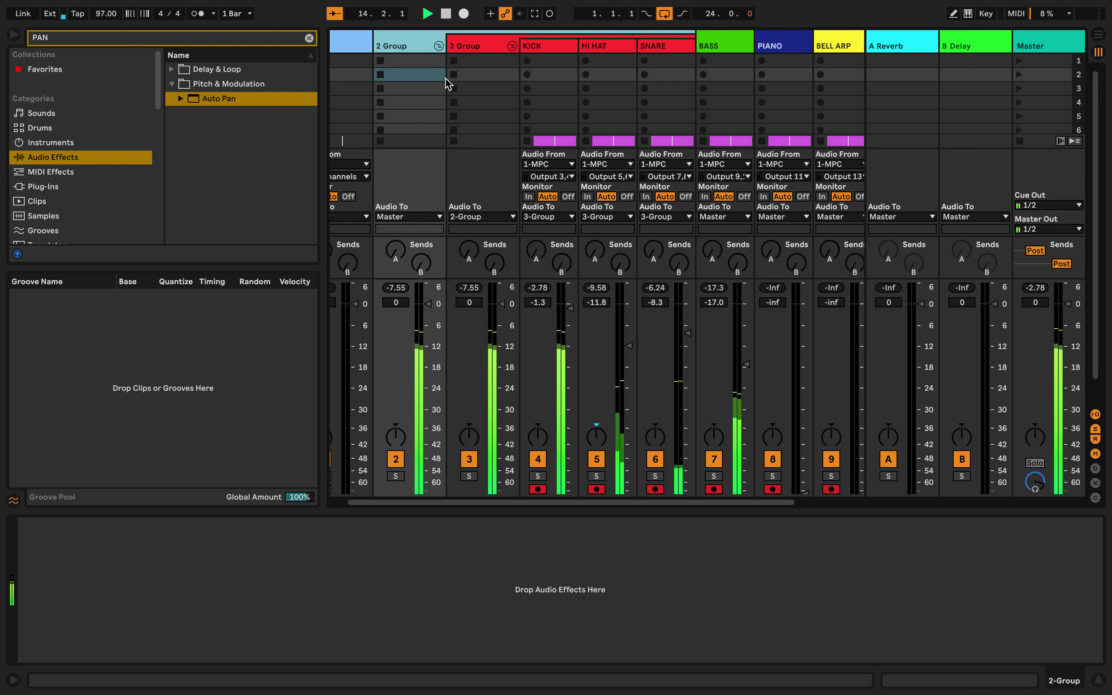
pyautogui.hscroll(1, 448, 85)
pyautogui.scroll(-2, 448, 84)
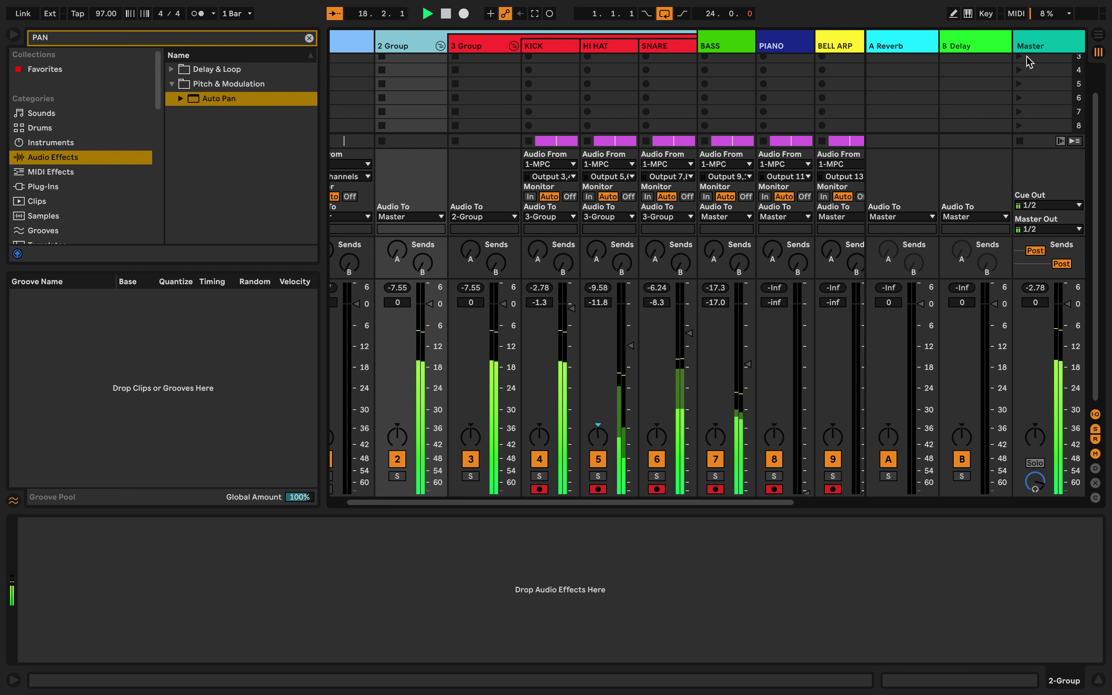
# Step: Select the PIANO track, restart playback and raise the track's fader to -8.5 dB
pyautogui.press('space')
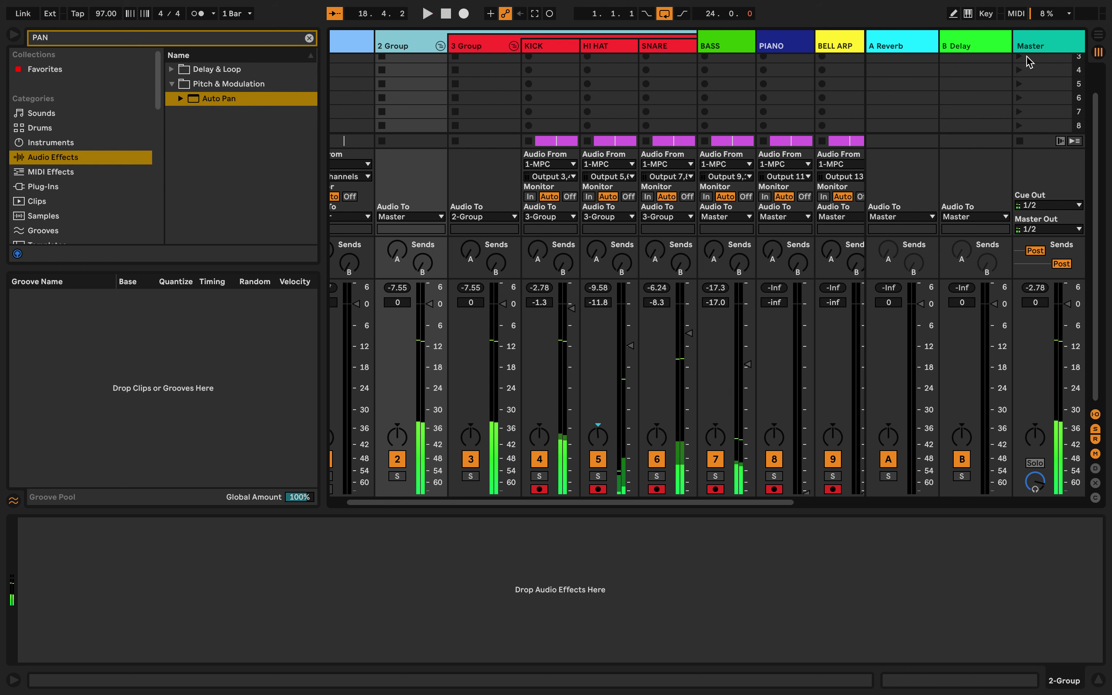
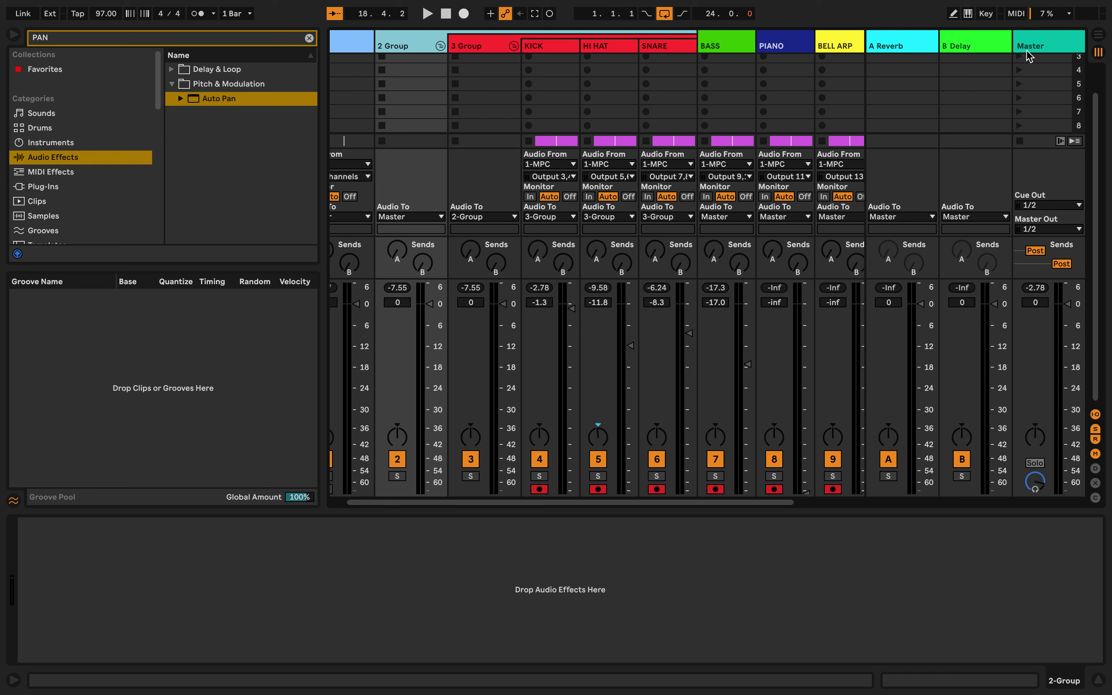
pyautogui.press('space')
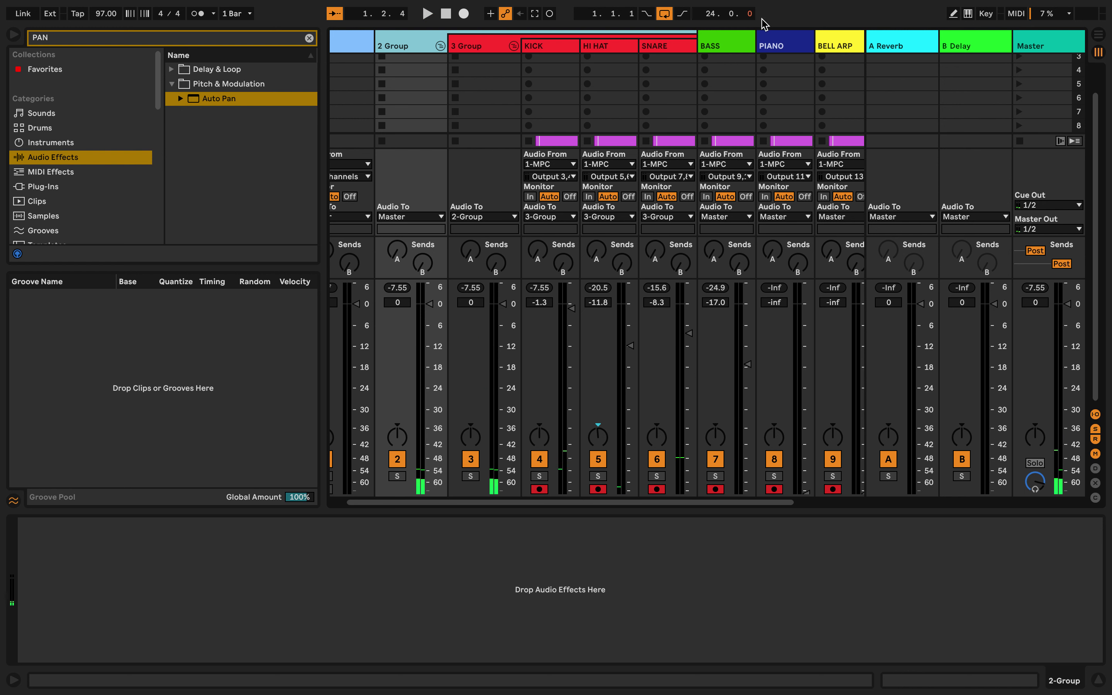
pyautogui.click(776, 46)
pyautogui.click(720, 47)
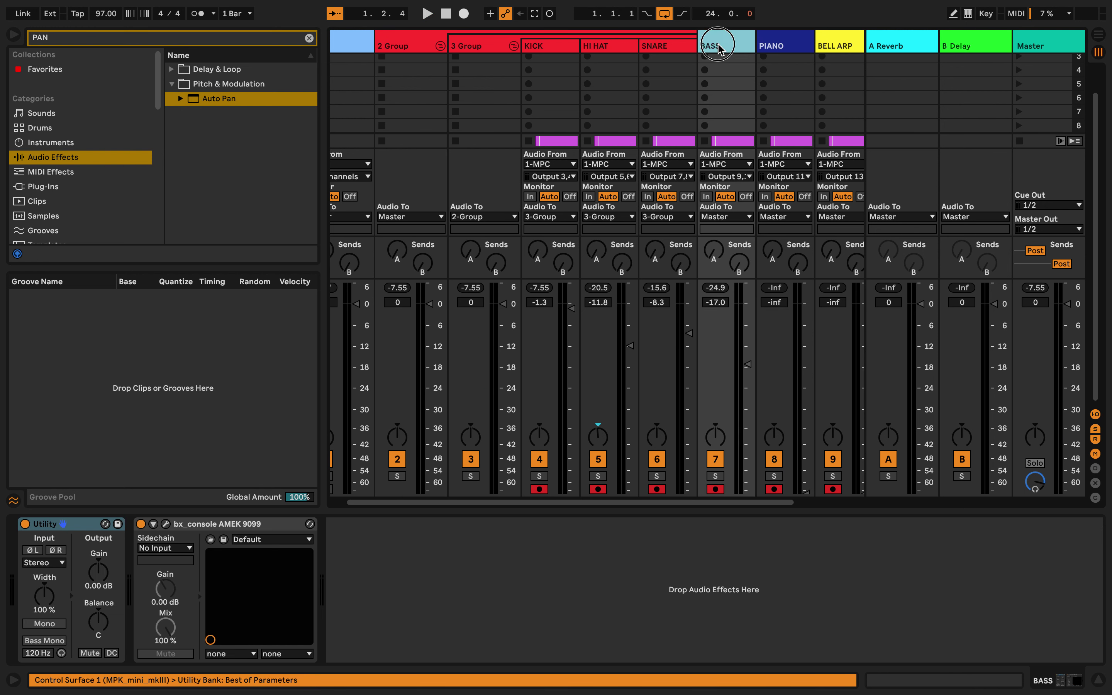
pyautogui.click(786, 46)
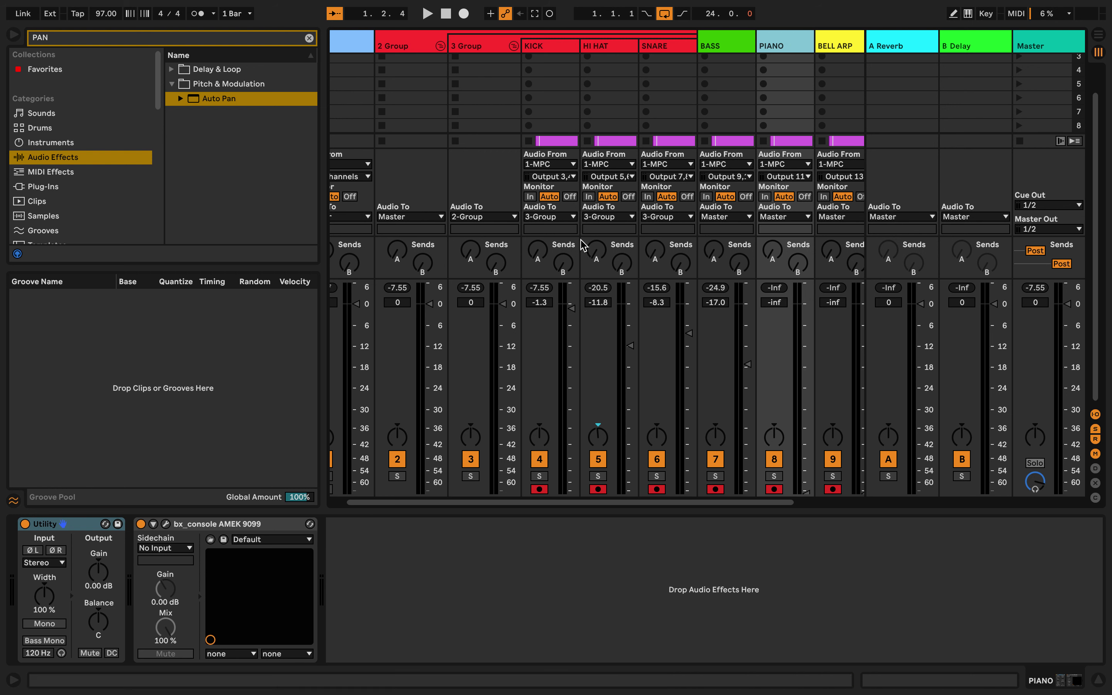
pyautogui.press('space')
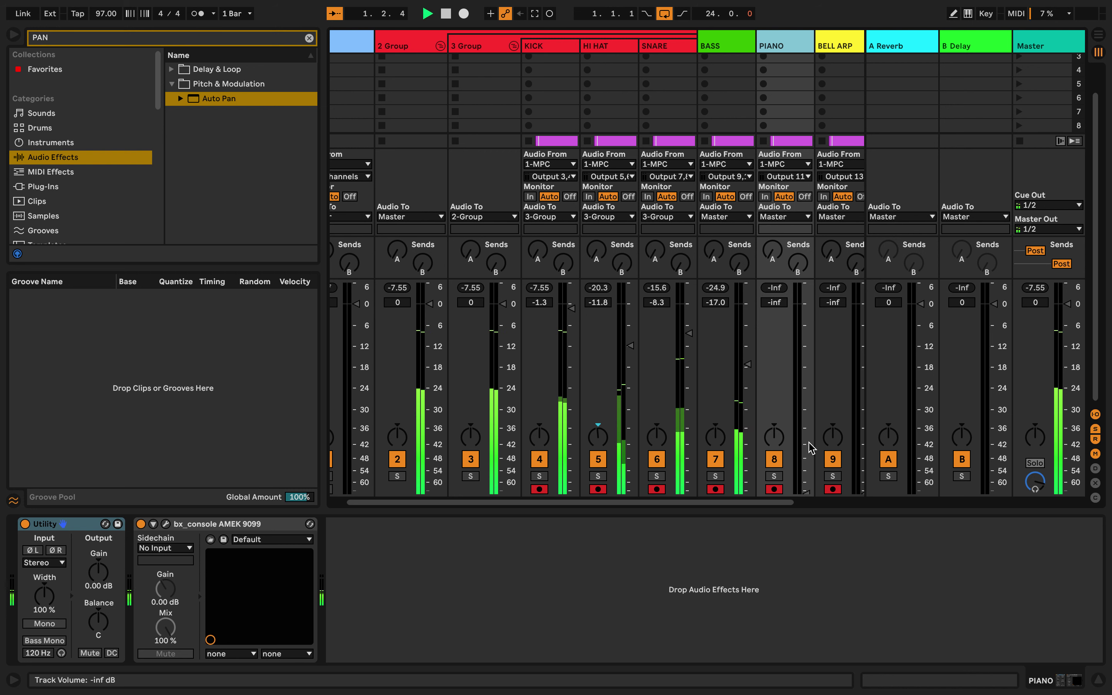
pyautogui.moveTo(810, 495); pyautogui.dragTo(806, 469)
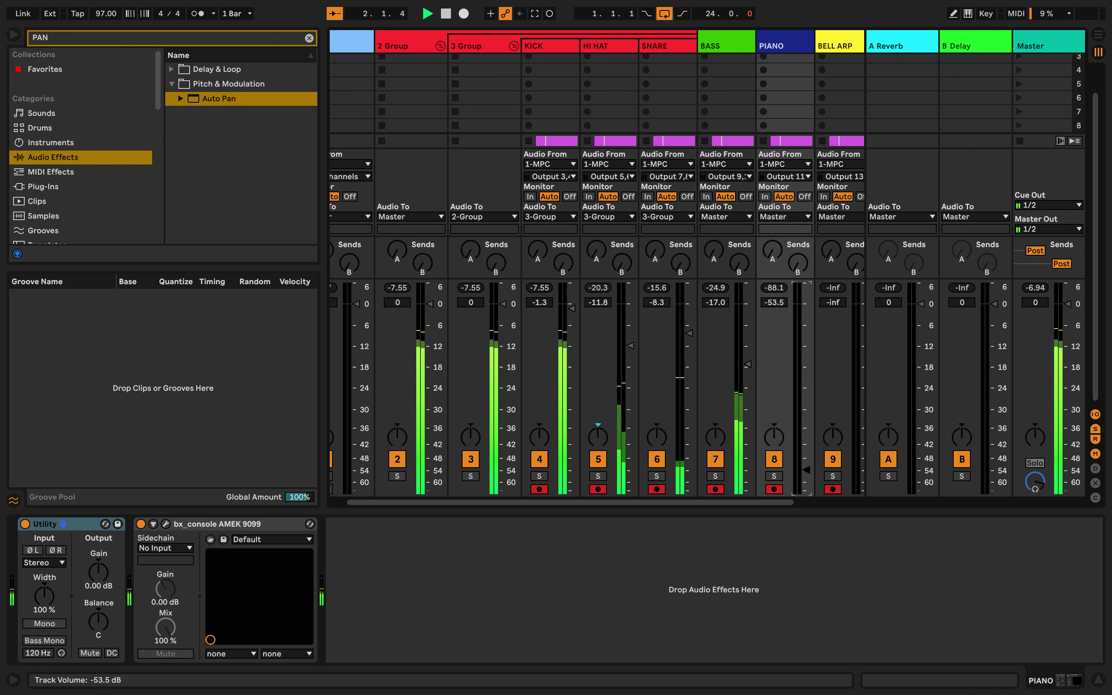
pyautogui.moveTo(807, 421); pyautogui.dragTo(807, 334)
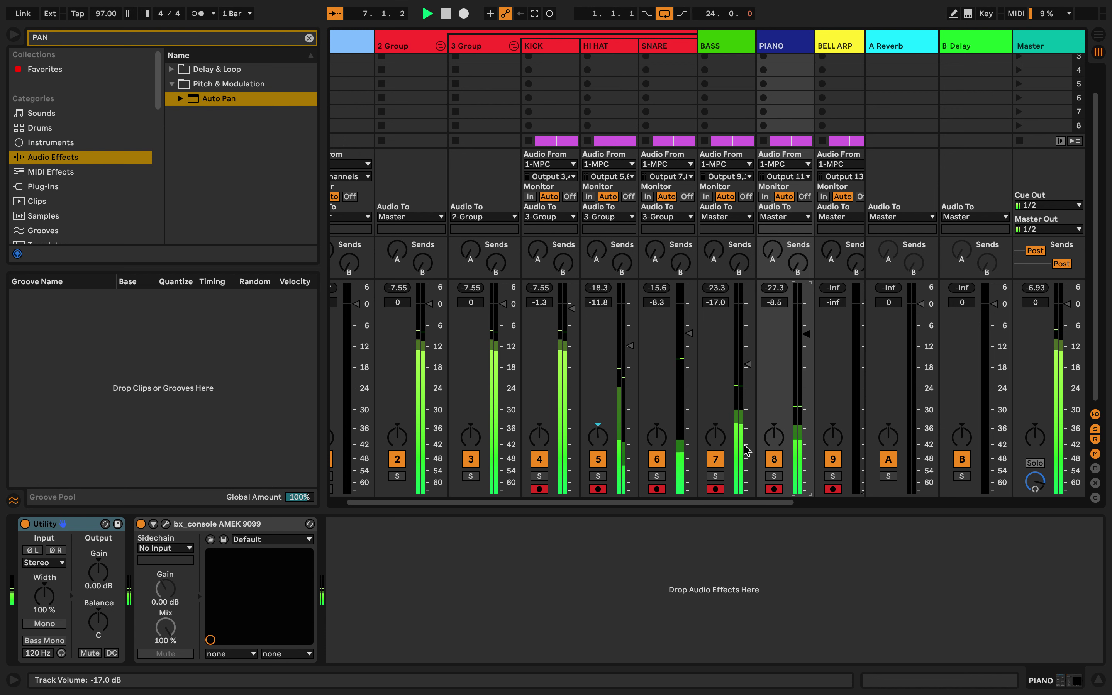
# Step: Try a different high-pass filter frequency in the PIANO track's AMEK 9099 and close the plug-in window
pyautogui.click(166, 523)
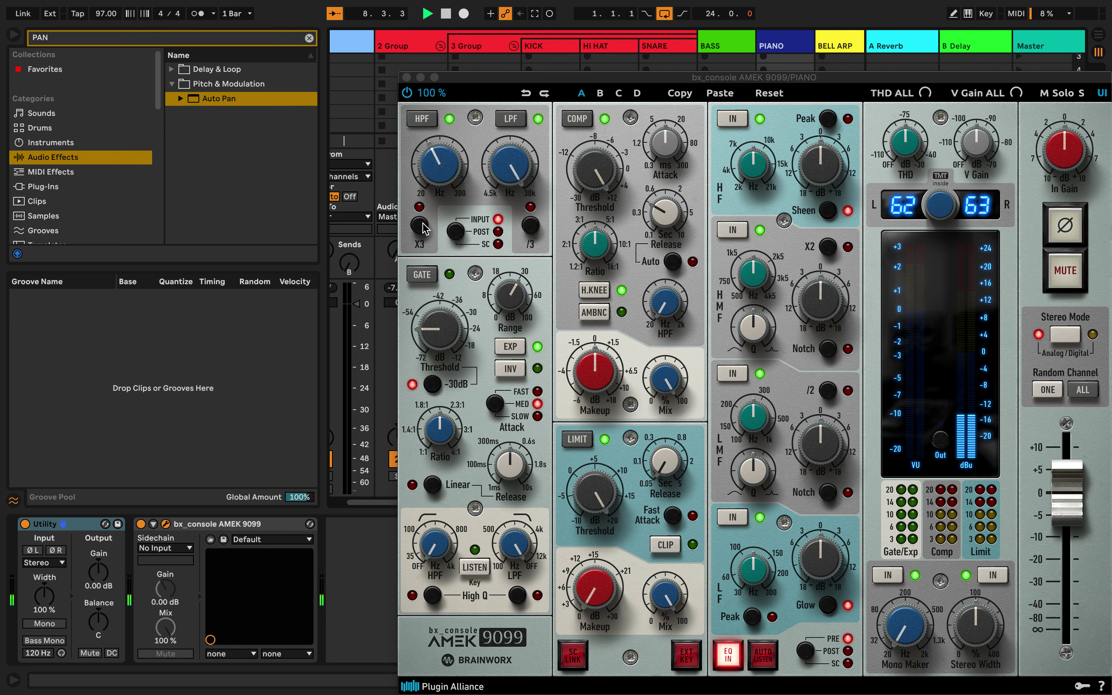
pyautogui.moveTo(434, 167); pyautogui.dragTo(416, 141)
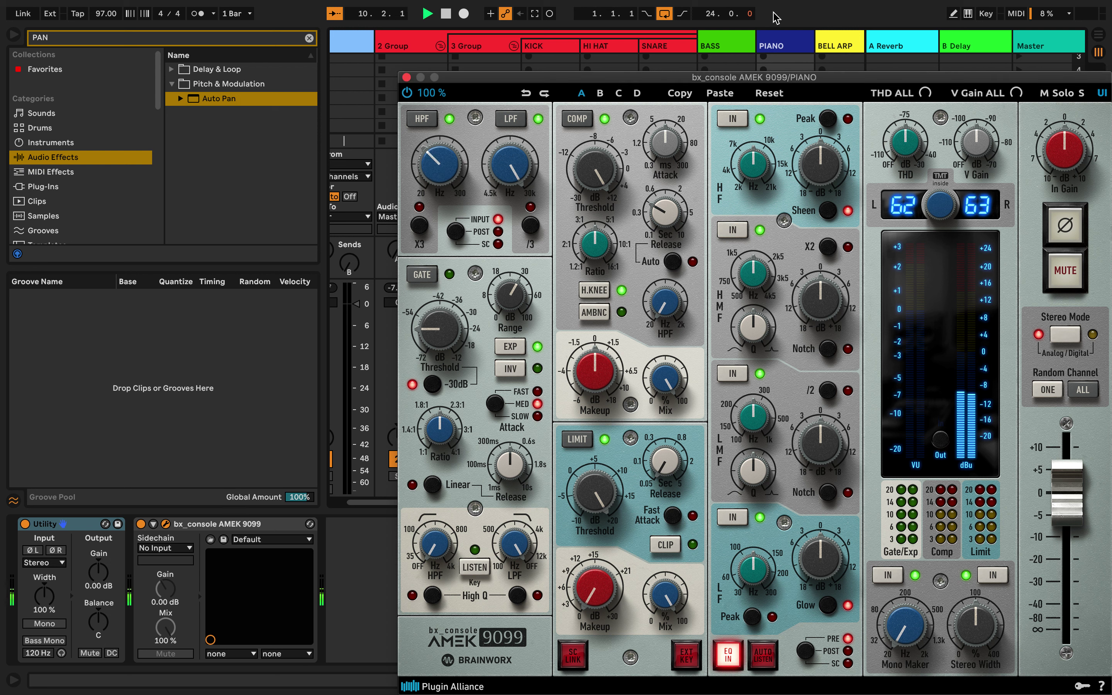
pyautogui.click(783, 51)
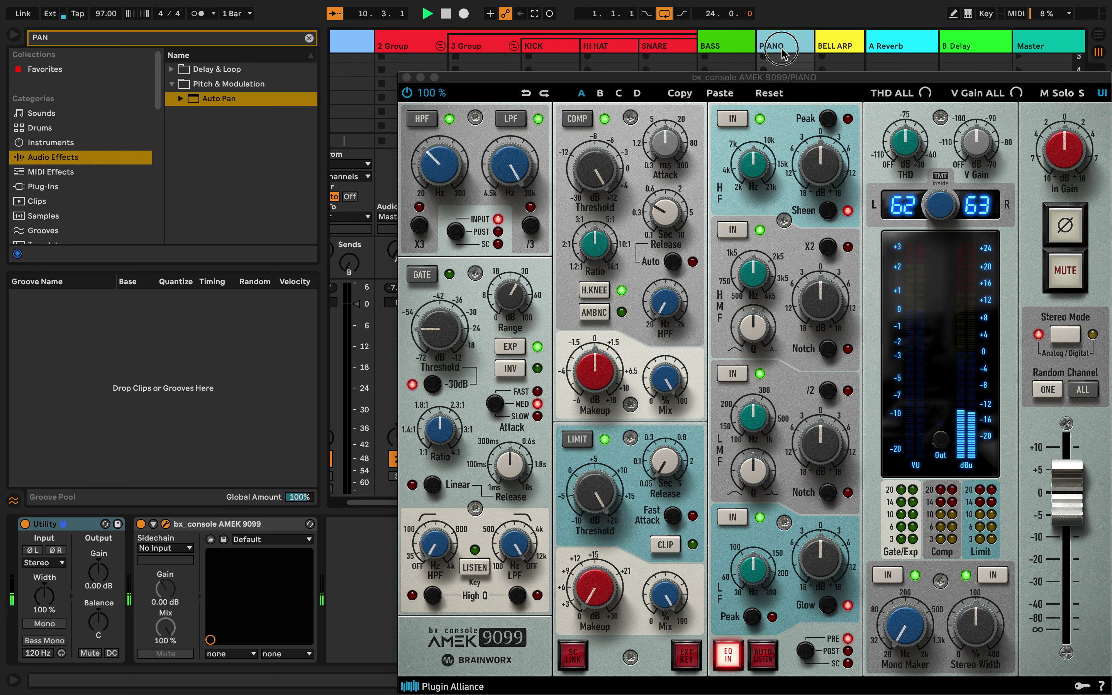
pyautogui.click(406, 77)
# Step: Raise the high-pass filter frequency in the PIANO track's AMEK 9099, enable its X3 multiplier and close the plug-in window
pyautogui.click(166, 524)
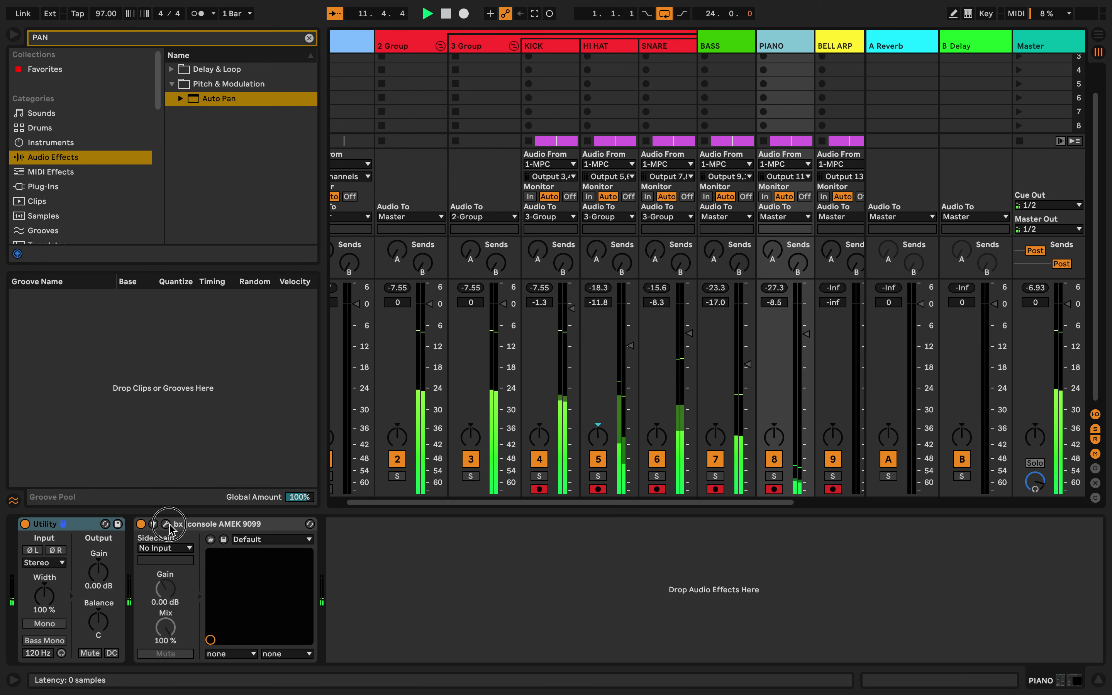
pyautogui.moveTo(439, 168); pyautogui.dragTo(436, 110)
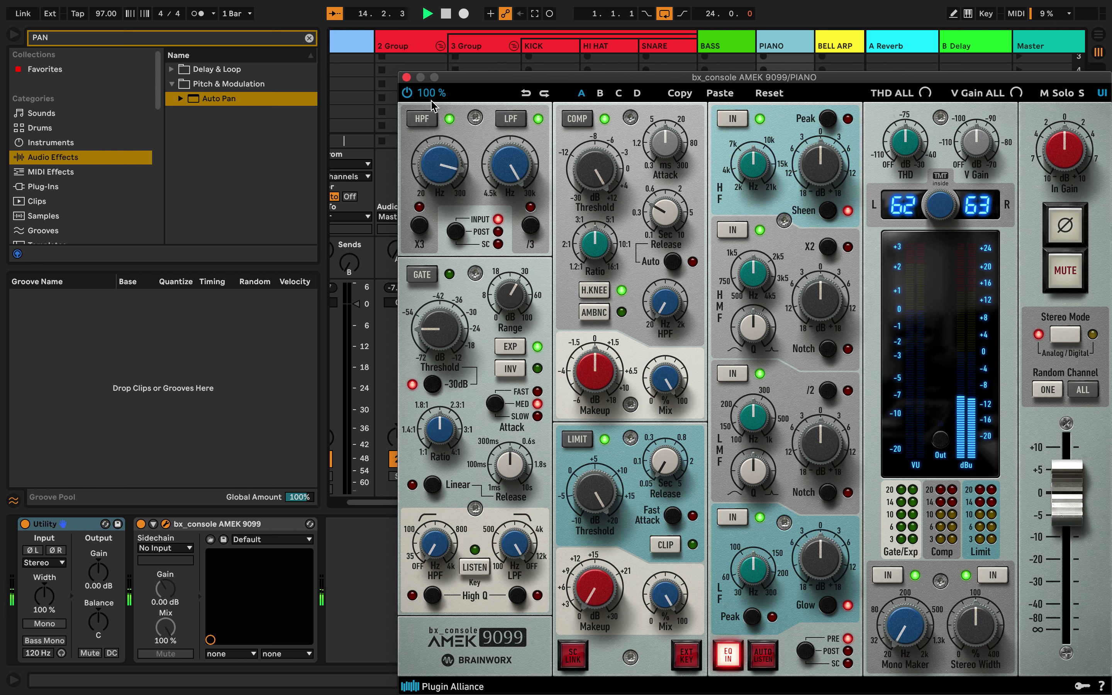
pyautogui.click(423, 230)
pyautogui.moveTo(443, 176)
pyautogui.mouseDown()
pyautogui.moveTo(442, 262)
pyautogui.moveTo(440, 175)
pyautogui.mouseUp()
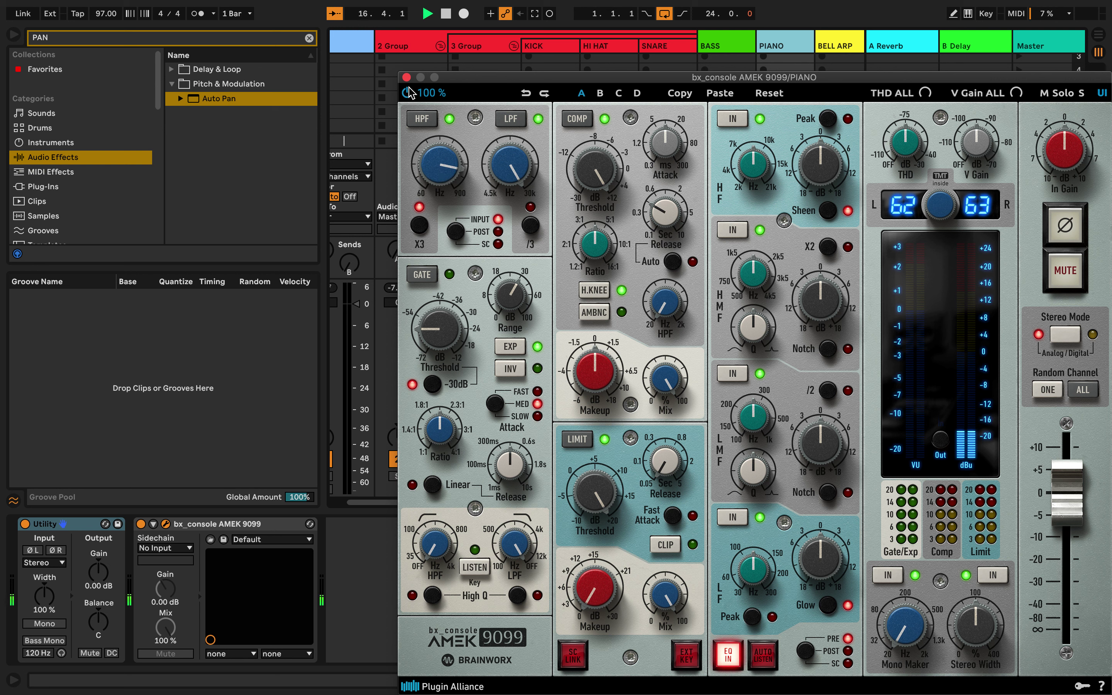
pyautogui.click(406, 77)
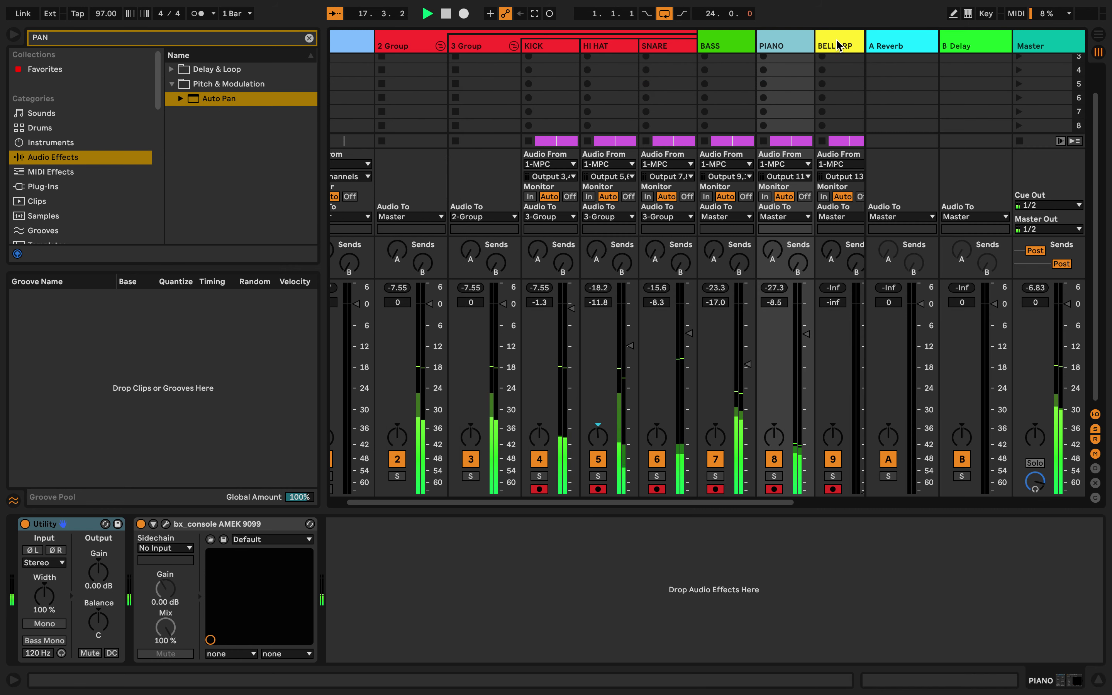
# Step: Raise the BELL ARP track's fader to -21.5 dB
pyautogui.moveTo(863, 490); pyautogui.dragTo(863, 365)
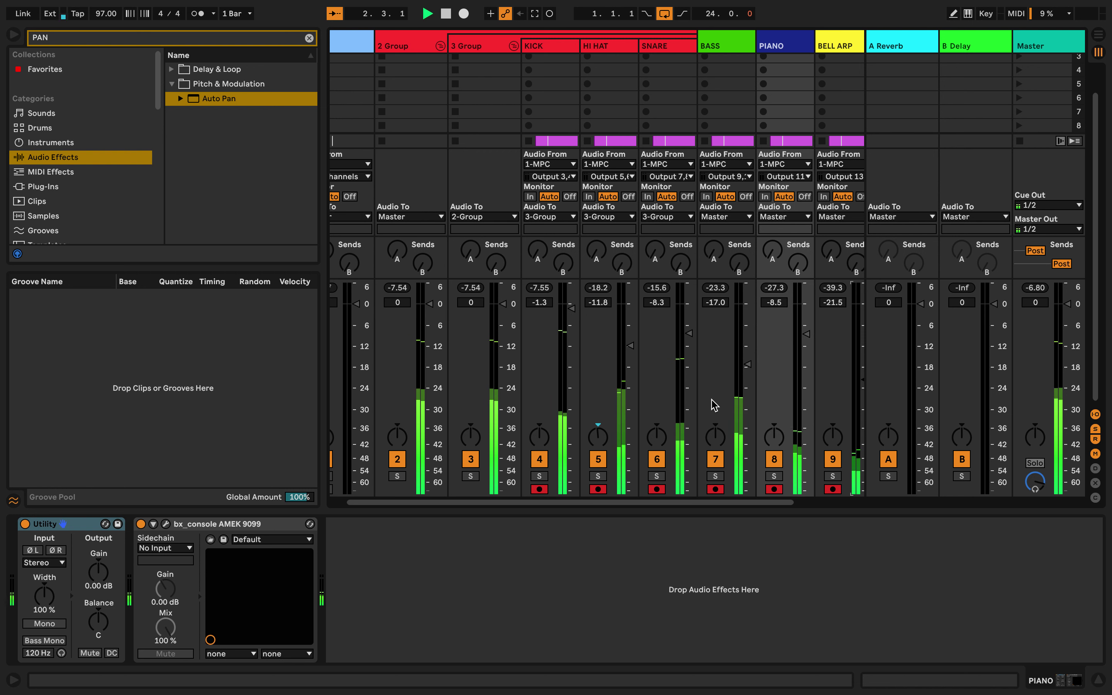
pyautogui.moveTo(323, 4)
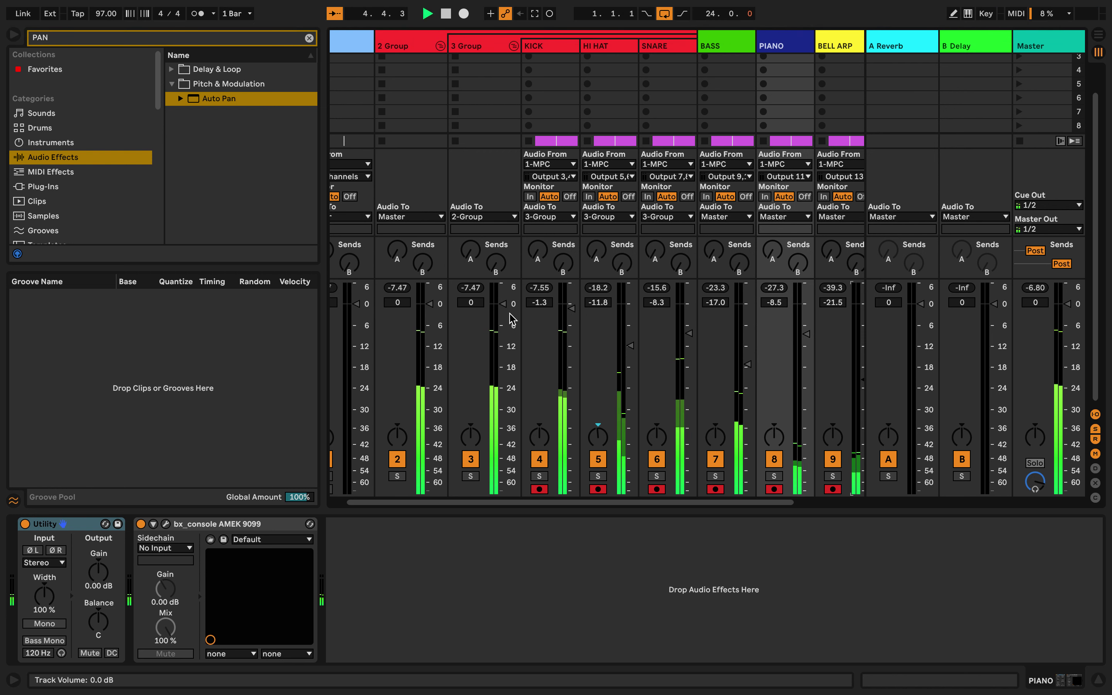
pyautogui.moveTo(163, 2)
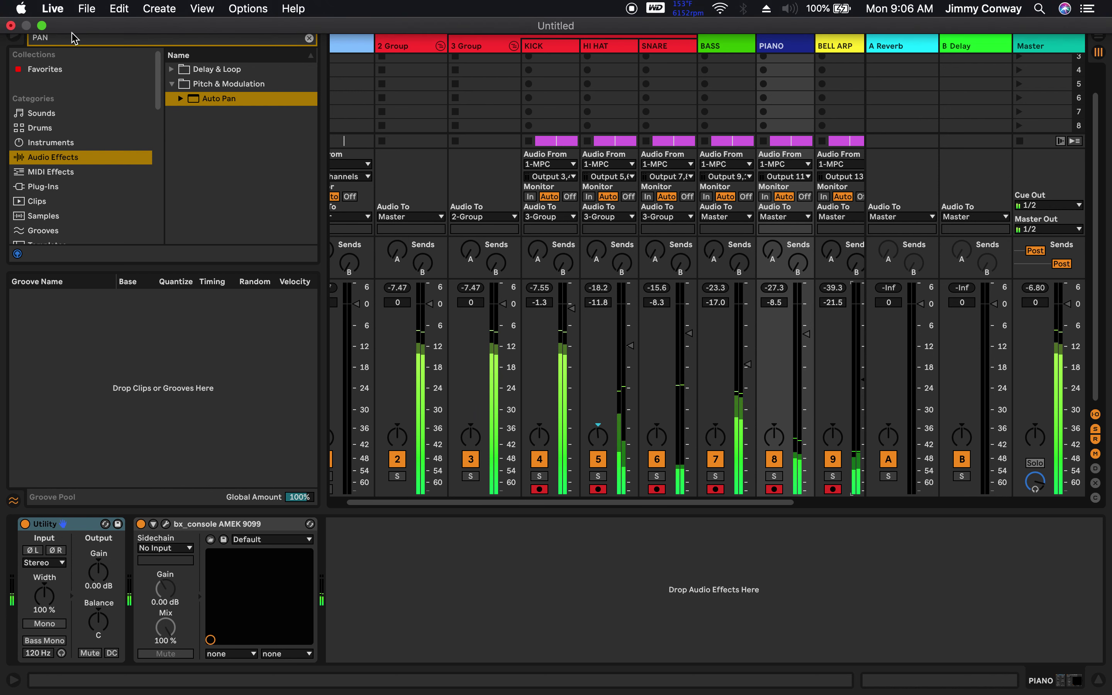
# Step: Switch to the Arrangement View, look over the recorded clips down to BELL ARP and stop playback
pyautogui.press('Tab')
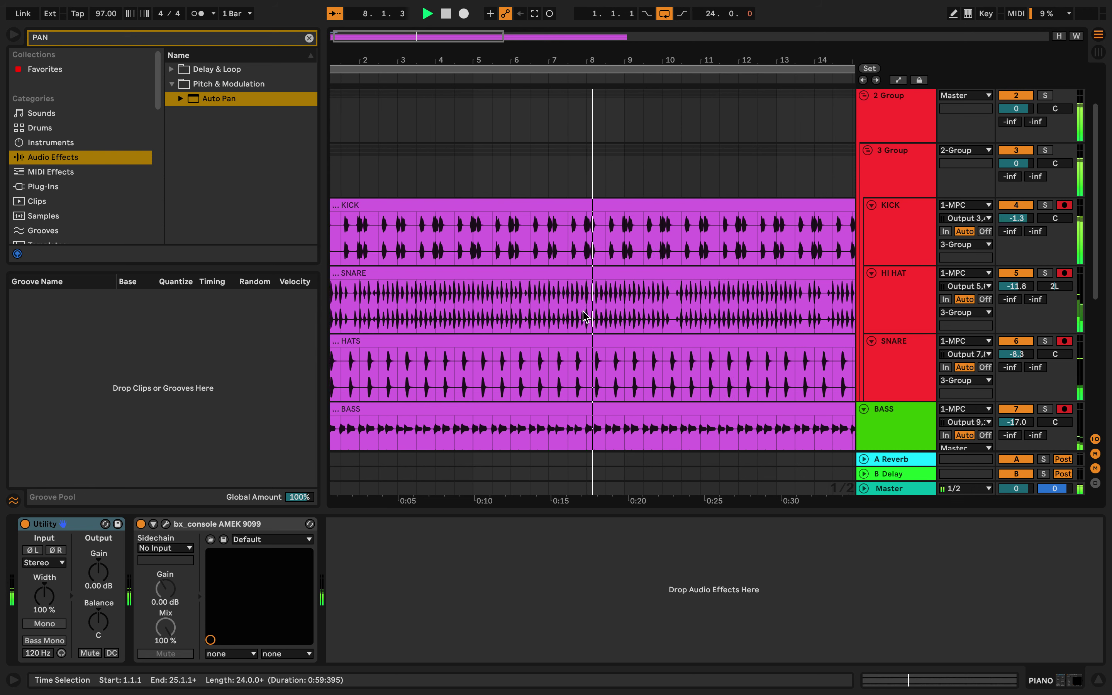
pyautogui.scroll(-3, 580, 299)
pyautogui.scroll(-5, 580, 299)
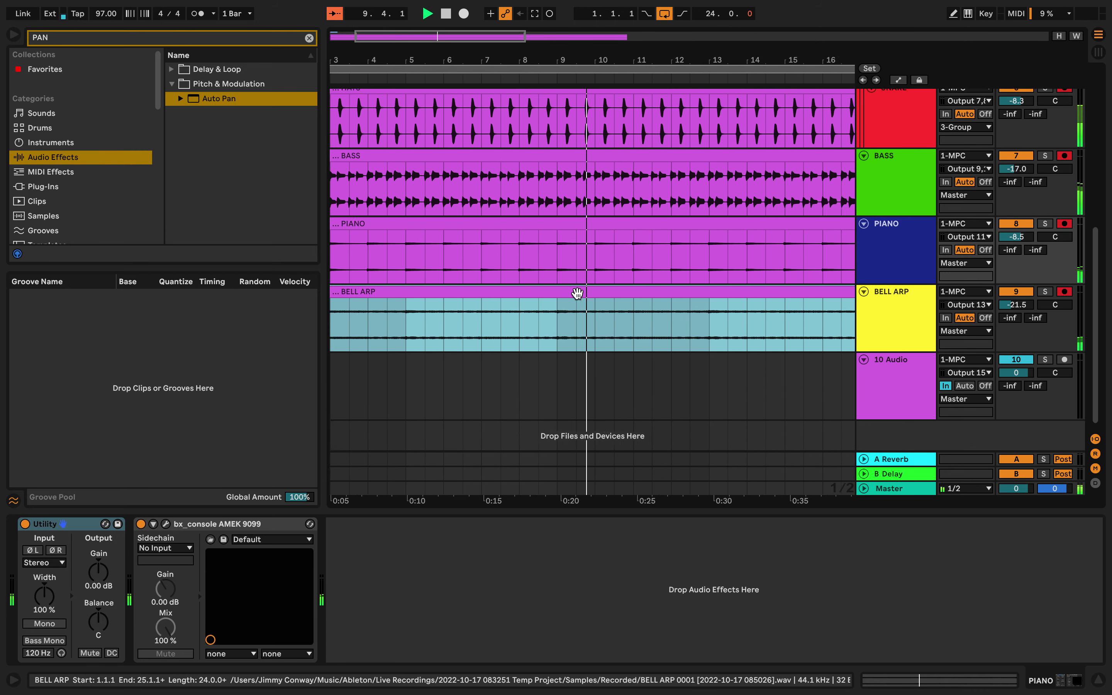
pyautogui.scroll(2, 579, 297)
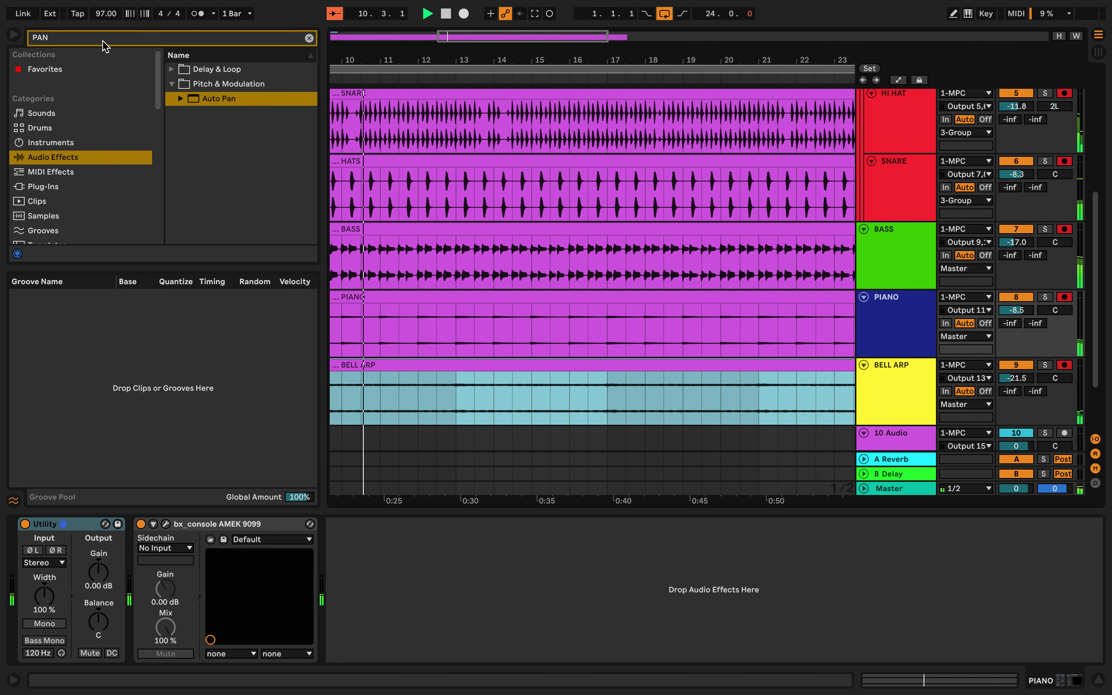
pyautogui.press('space')
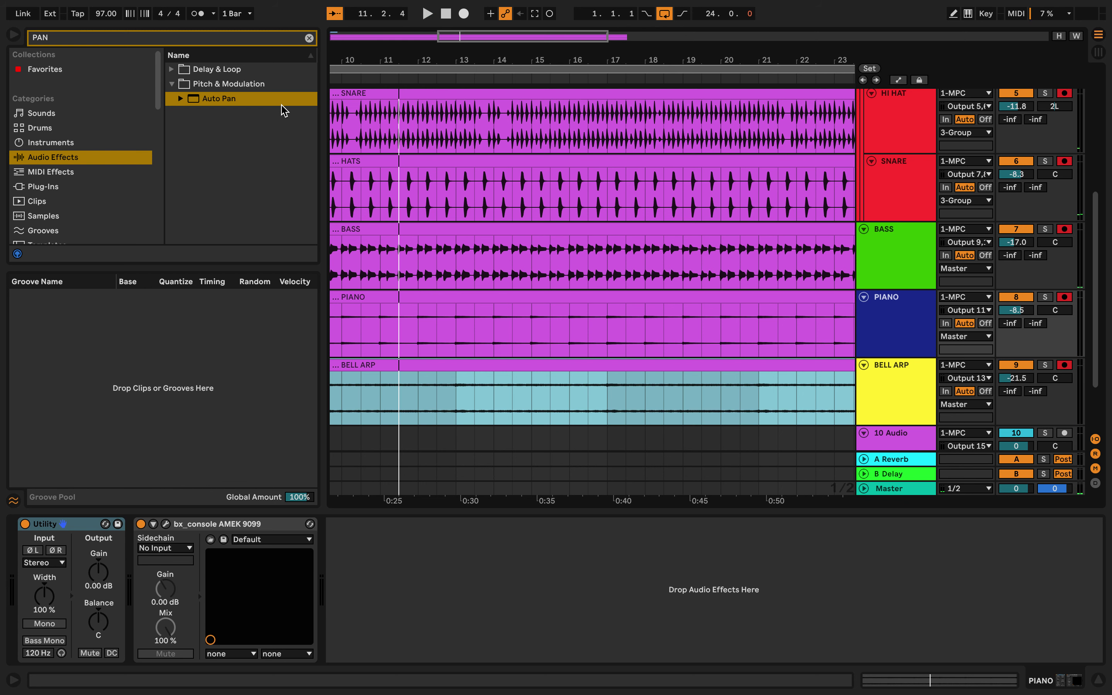
# Step: Fit the full length of the recorded clips in the Arrangement View and select everything in the arrangement
pyautogui.press('Tab')
pyautogui.press('Tab')
pyautogui.press('space')
pyautogui.scroll(3, 386, 69)
pyautogui.hscroll(4, 404, 70)
pyautogui.moveTo(418, 69); pyautogui.dragTo(453, 111)
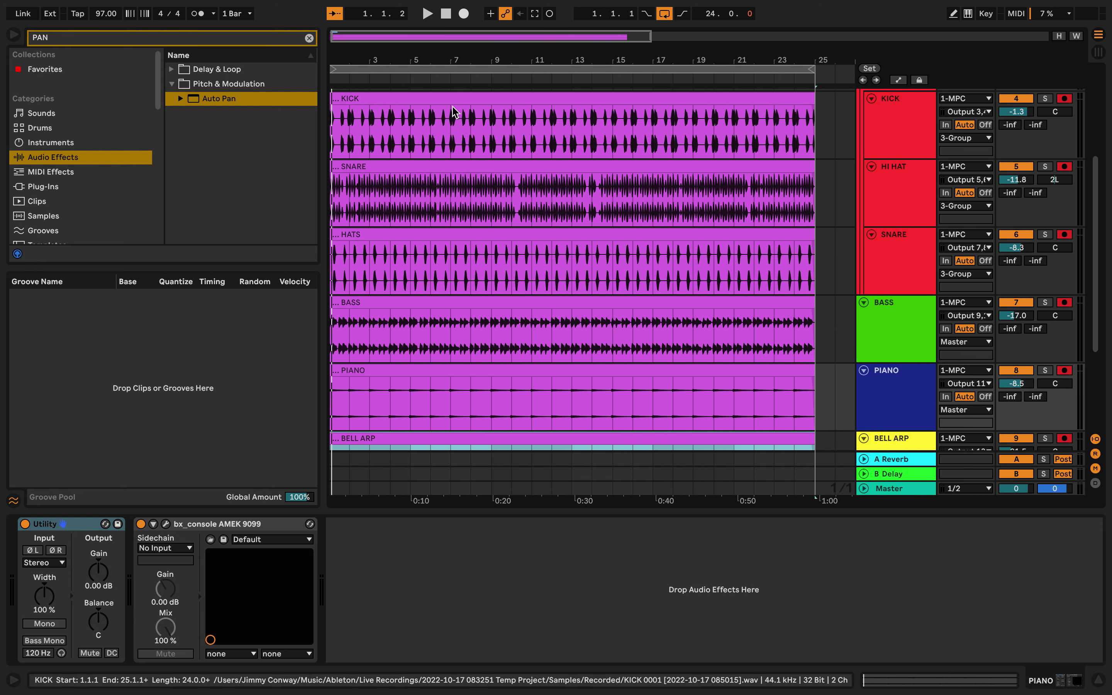
pyautogui.click(462, 123)
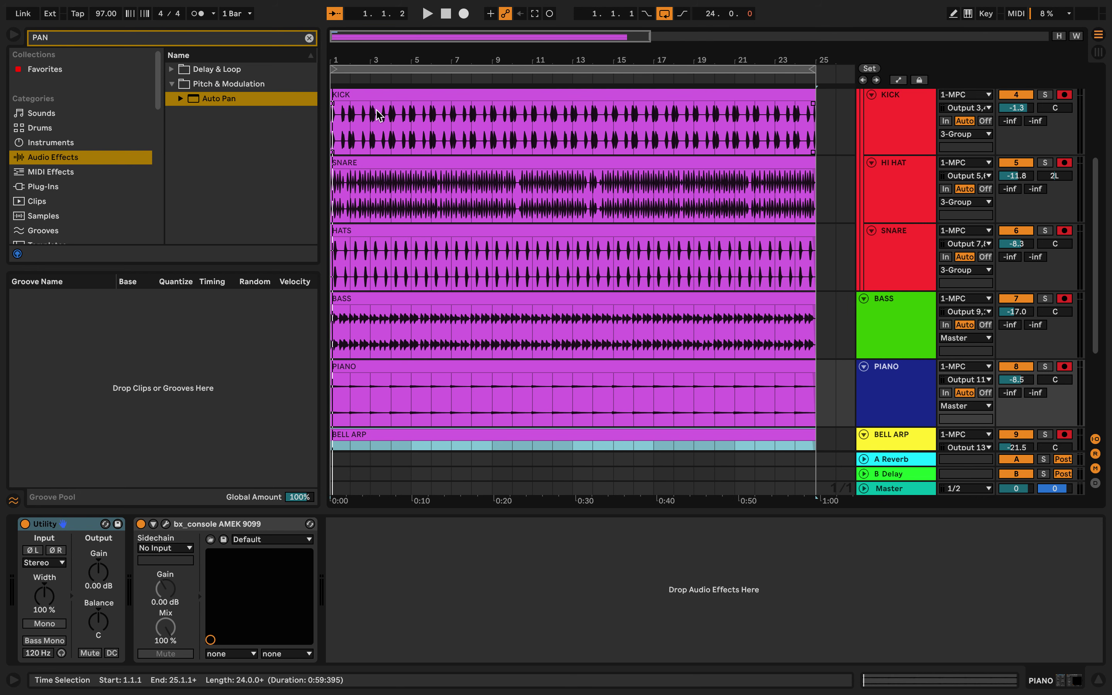
pyautogui.press('super+a')
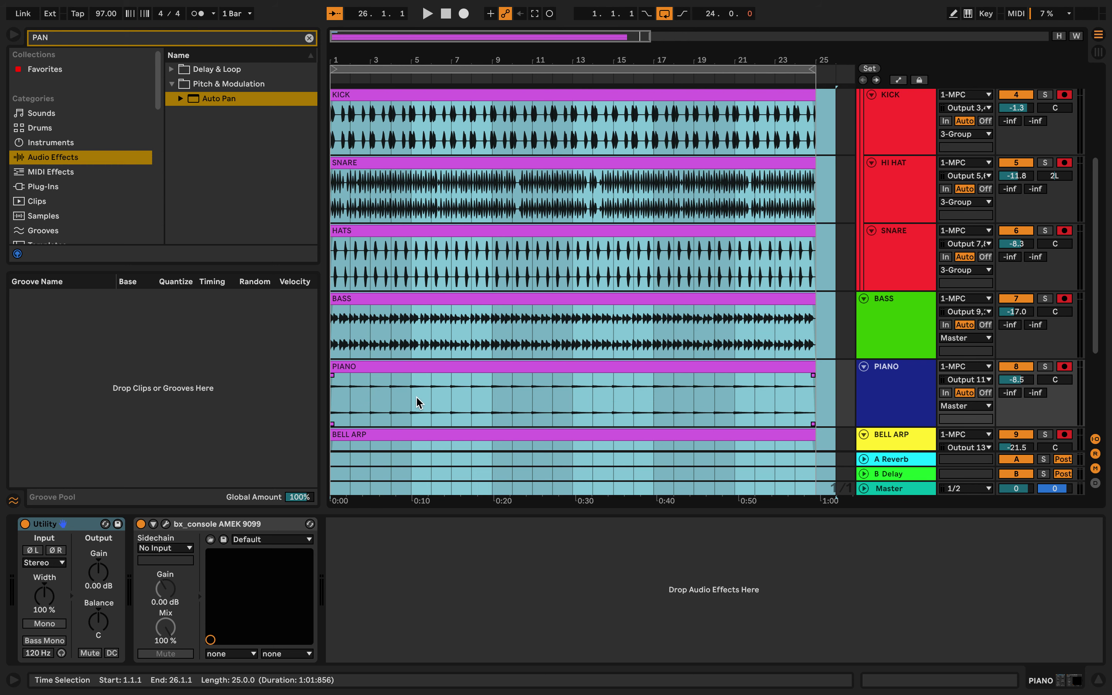
# Step: Play the arrangement from bar 5 on the PIANO track and restart playback from bar 1
pyautogui.click(411, 410)
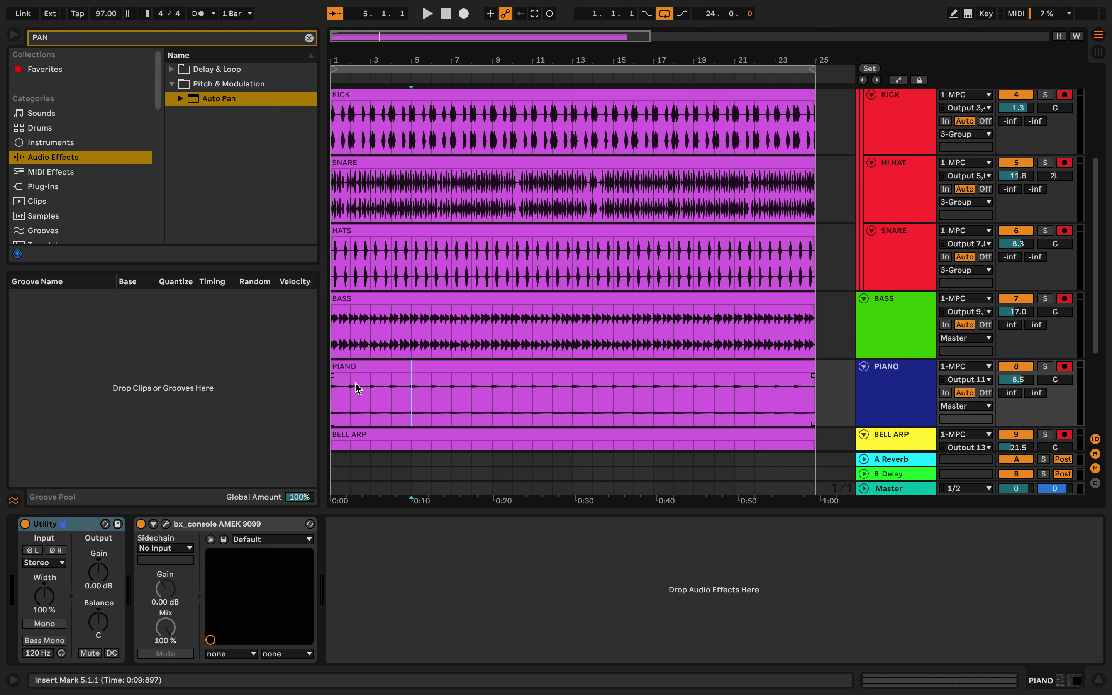
pyautogui.press('space')
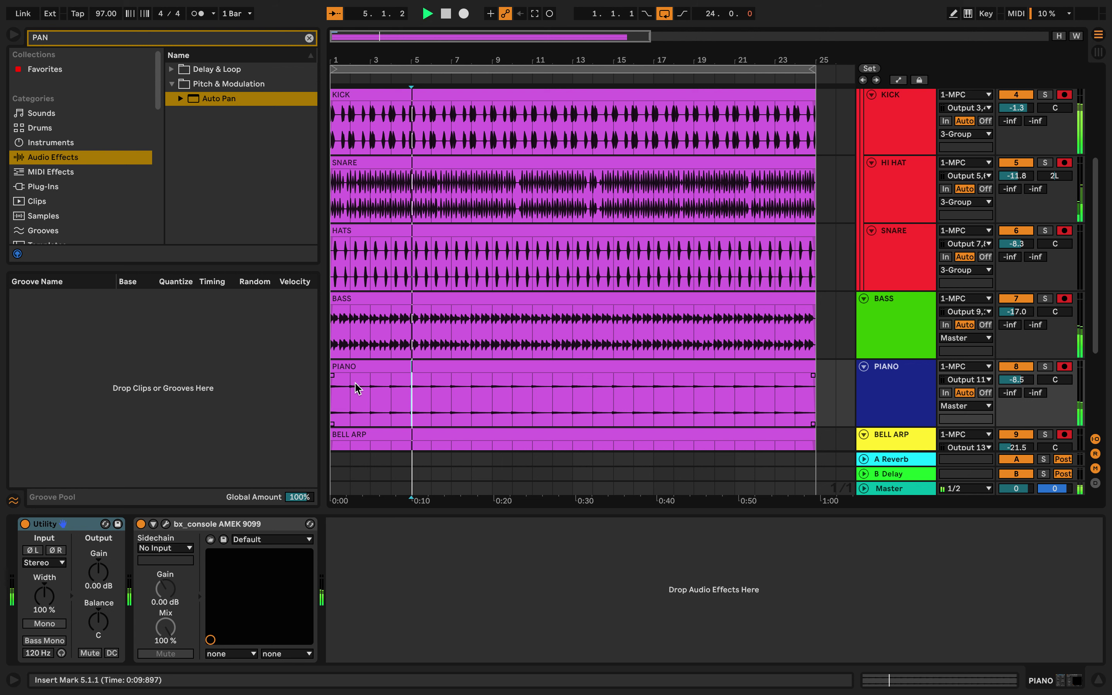
pyautogui.click(331, 413)
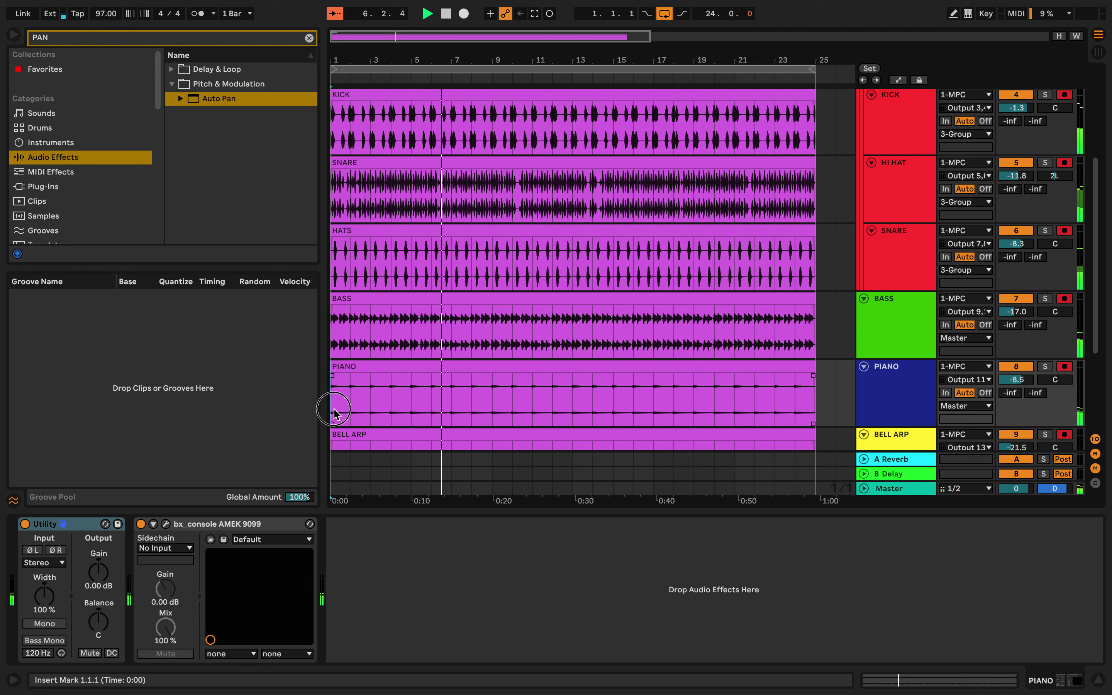
pyautogui.click(342, 128)
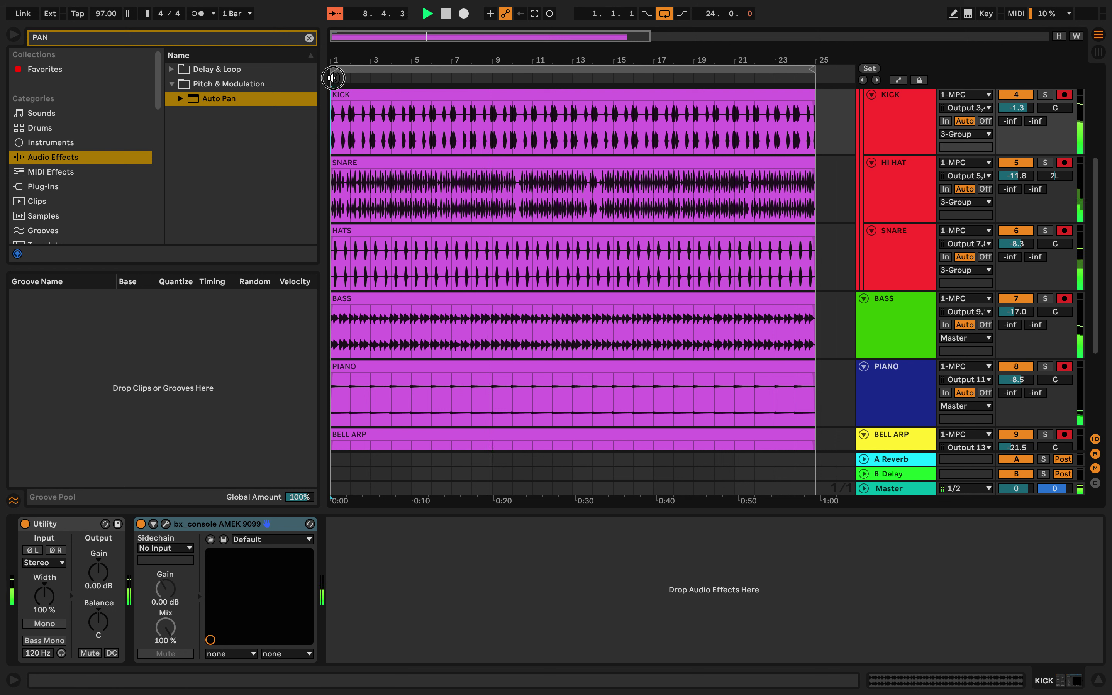
pyautogui.press('space')
pyautogui.press('space')
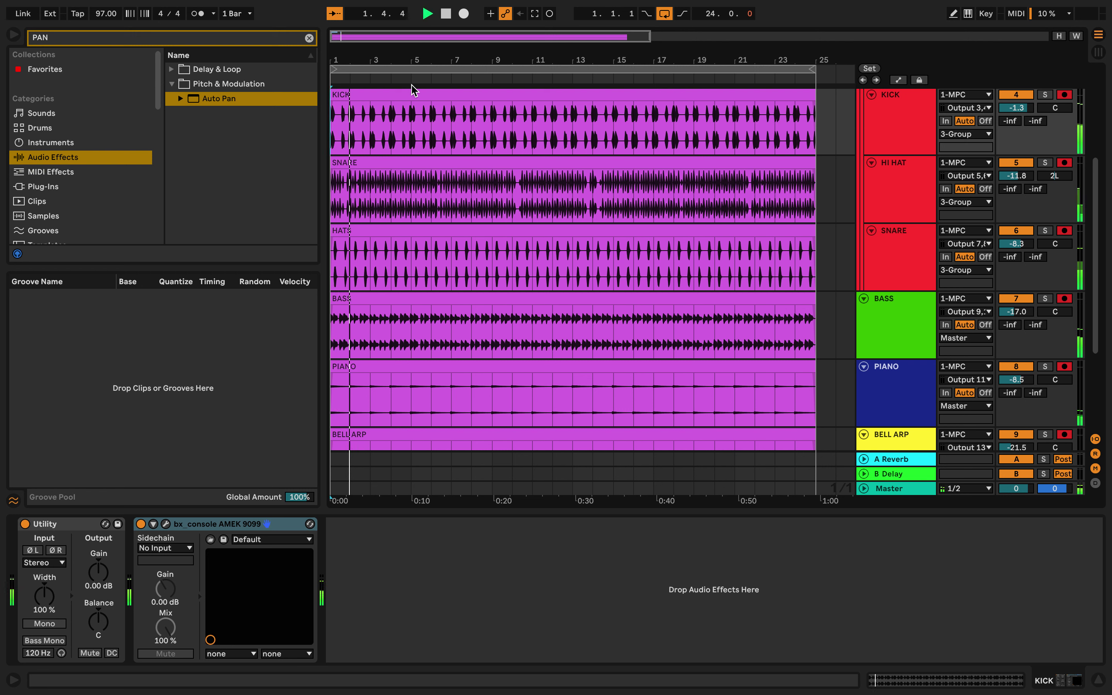
# Step: Split the PIANO clip at bar 5, try moving its second part to about bar 7 and undo the move
pyautogui.click(413, 420)
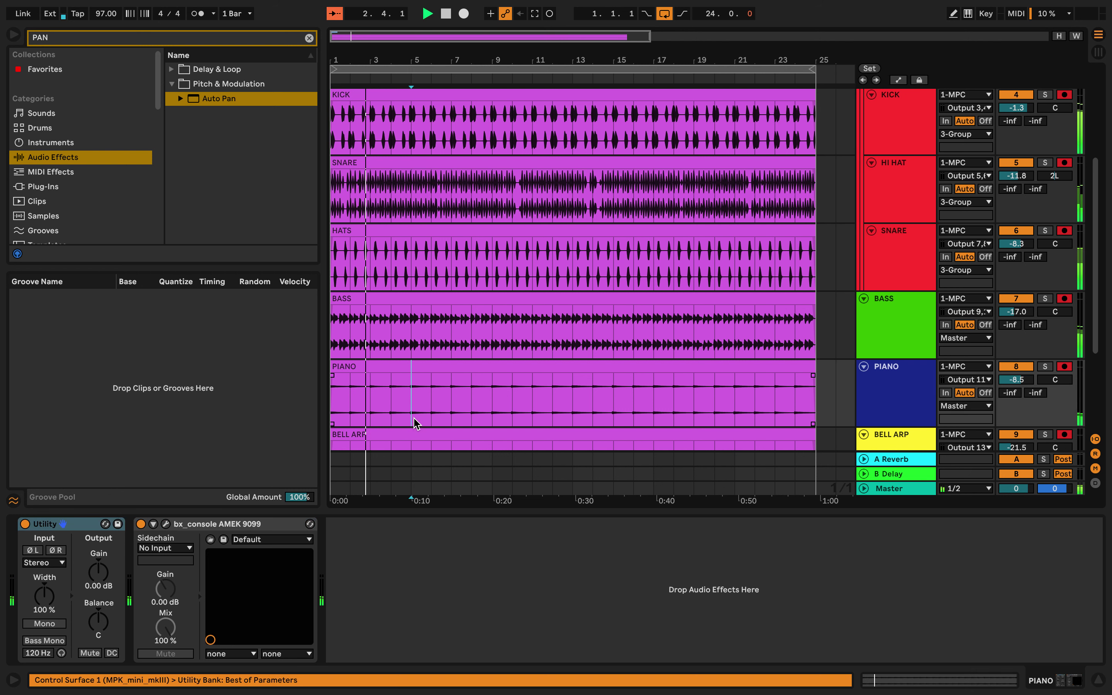
pyautogui.press('super+e')
pyautogui.moveTo(431, 366); pyautogui.dragTo(474, 365)
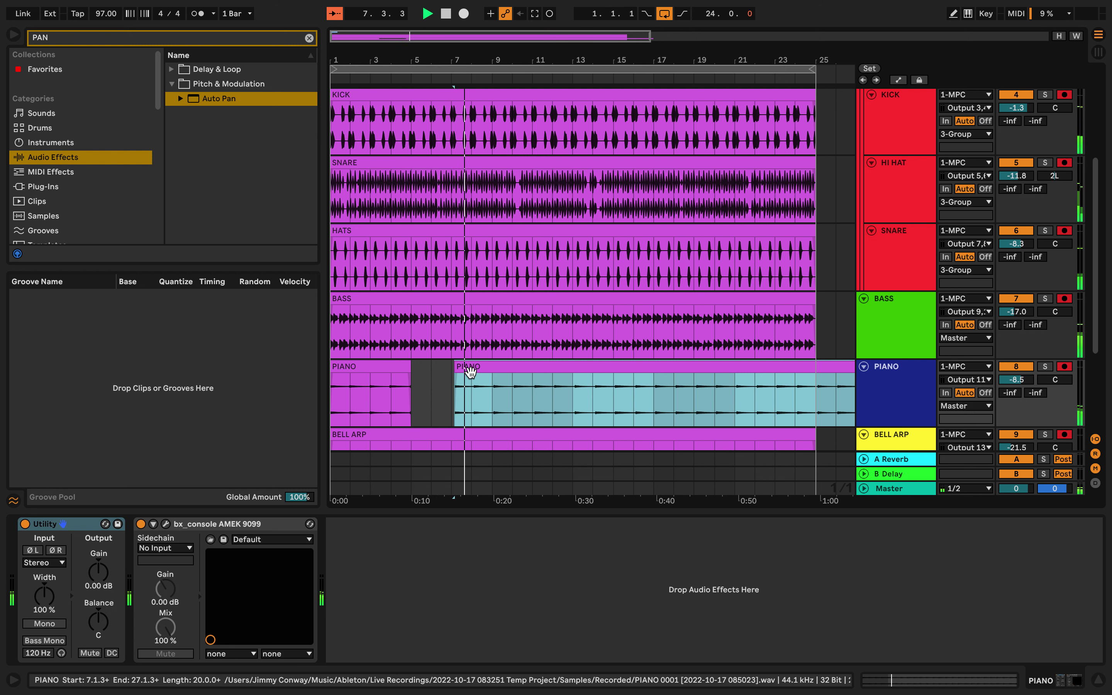
pyautogui.press('super+z')
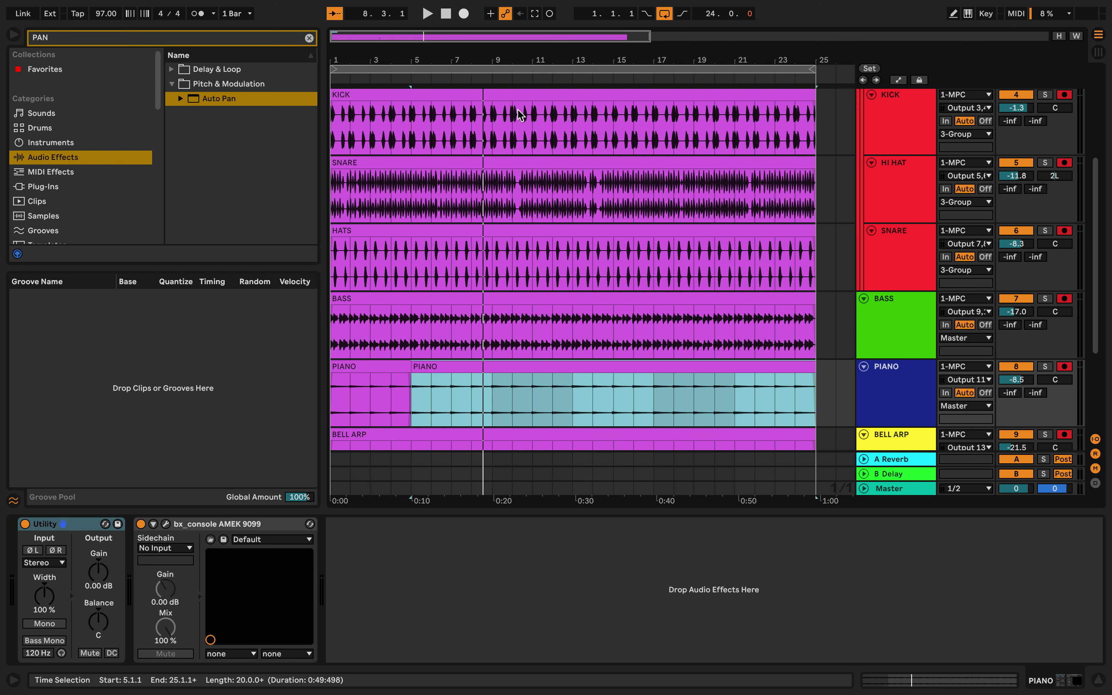
# Step: Look over the recorded tracks in the arrangement from KICK down to 10 Audio
pyautogui.moveTo(652, 5)
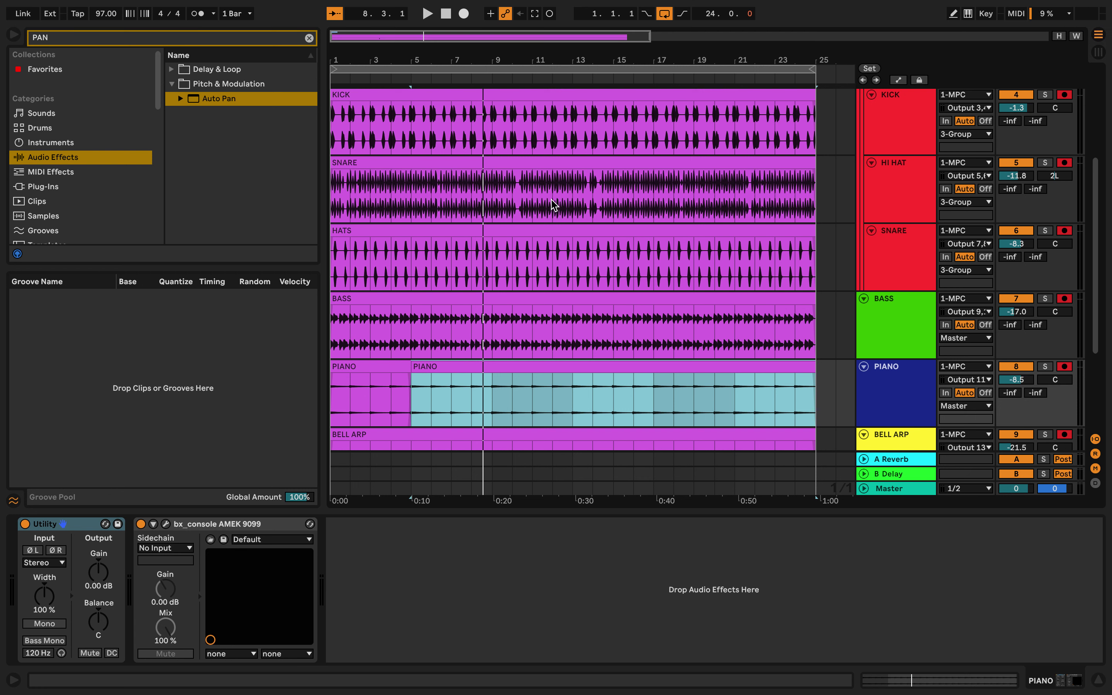
pyautogui.scroll(3, 552, 199)
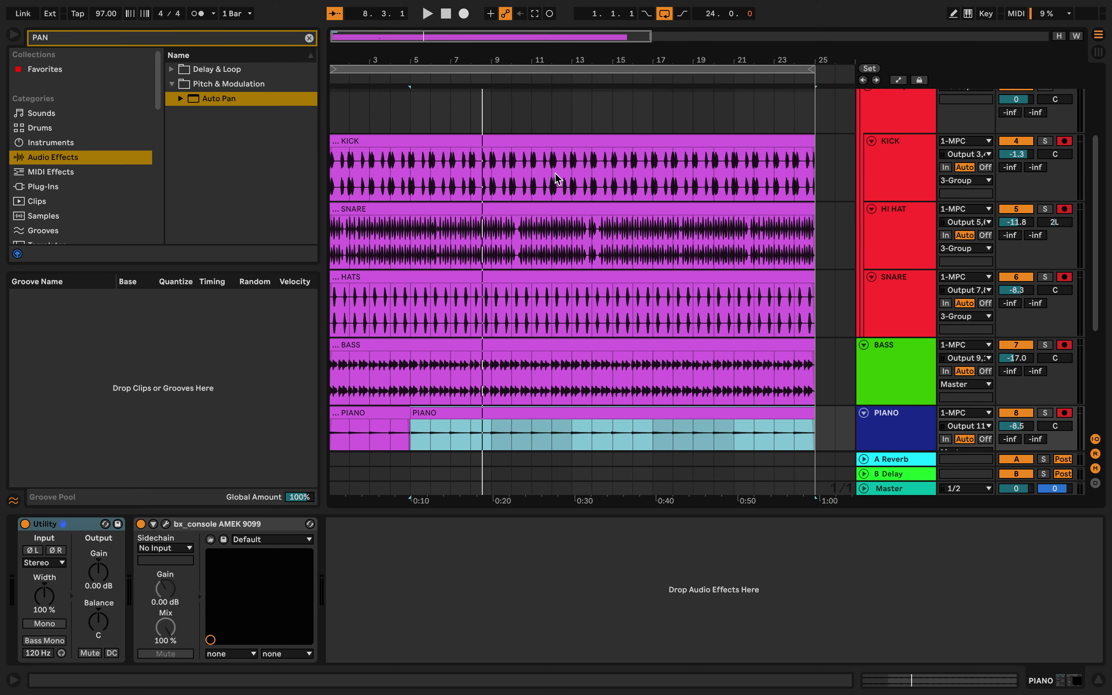
pyautogui.scroll(-10, 557, 178)
pyautogui.hscroll(-2, 557, 179)
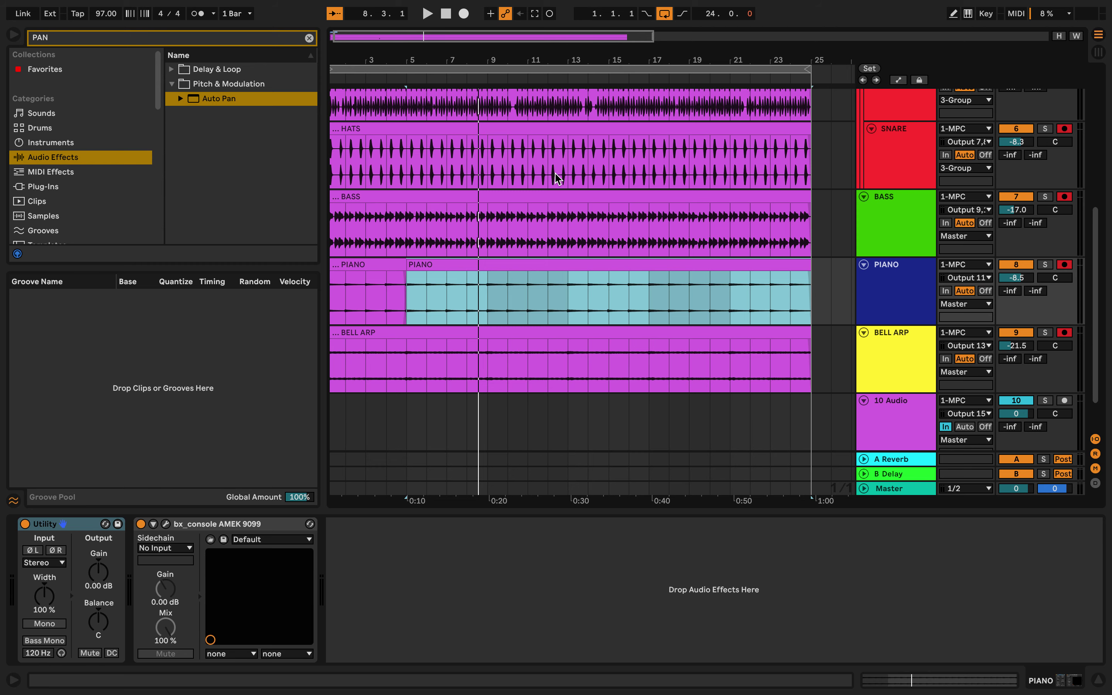
pyautogui.scroll(8, 558, 179)
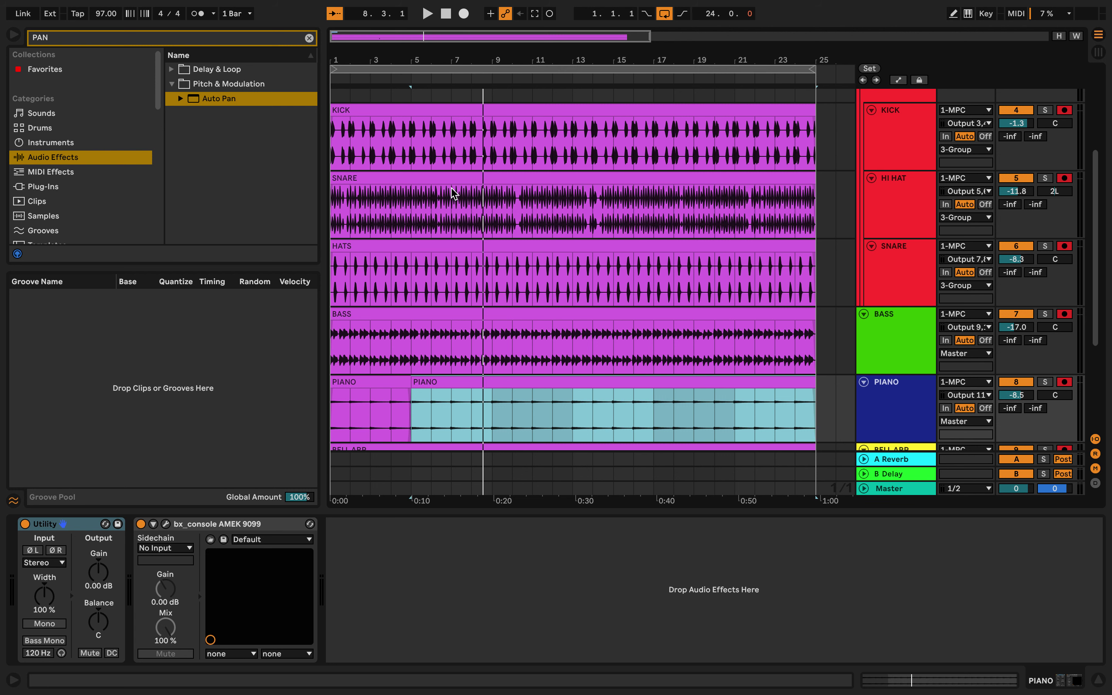
pyautogui.scroll(-5, 454, 194)
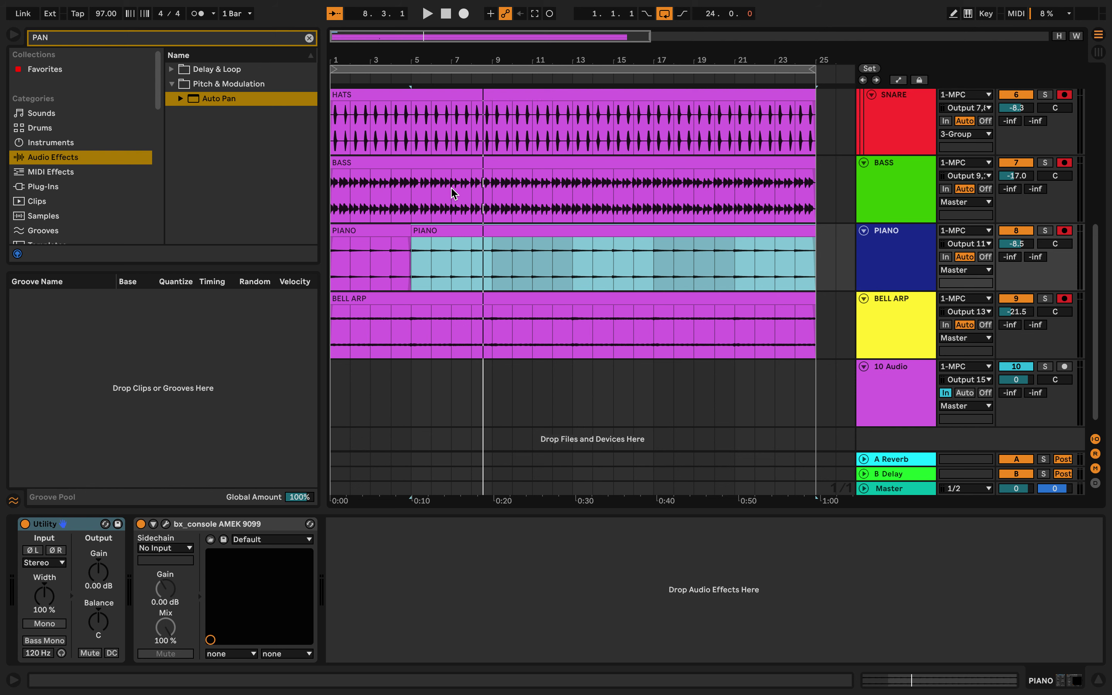
pyautogui.scroll(-1, 453, 193)
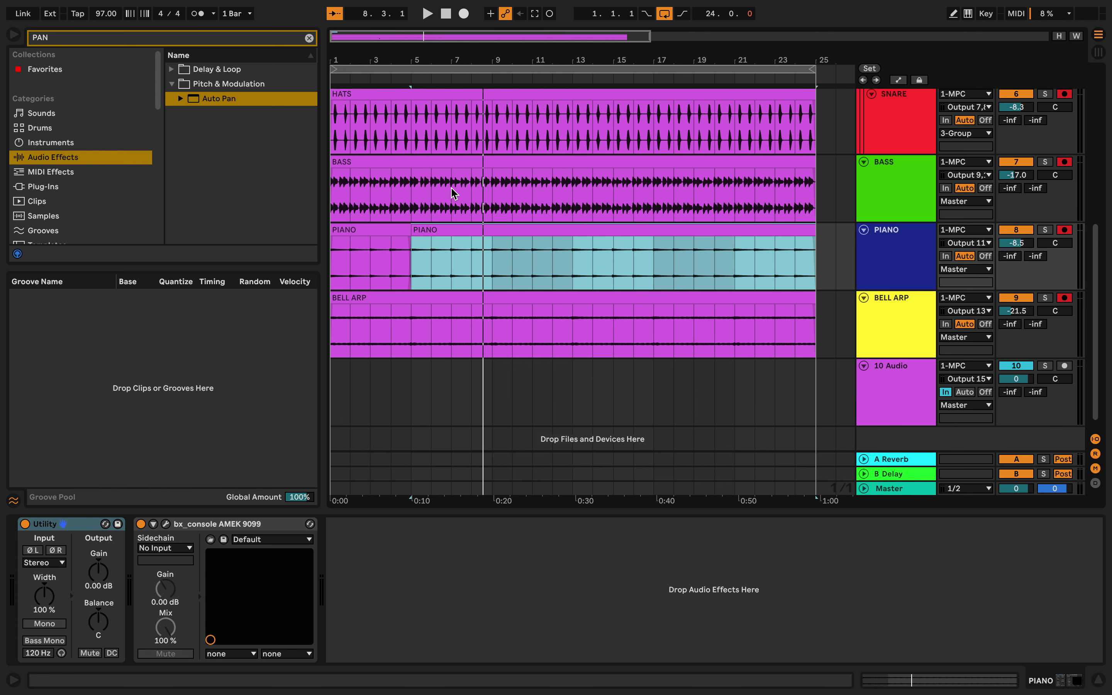
pyautogui.scroll(-1, 454, 193)
pyautogui.hscroll(1, 454, 193)
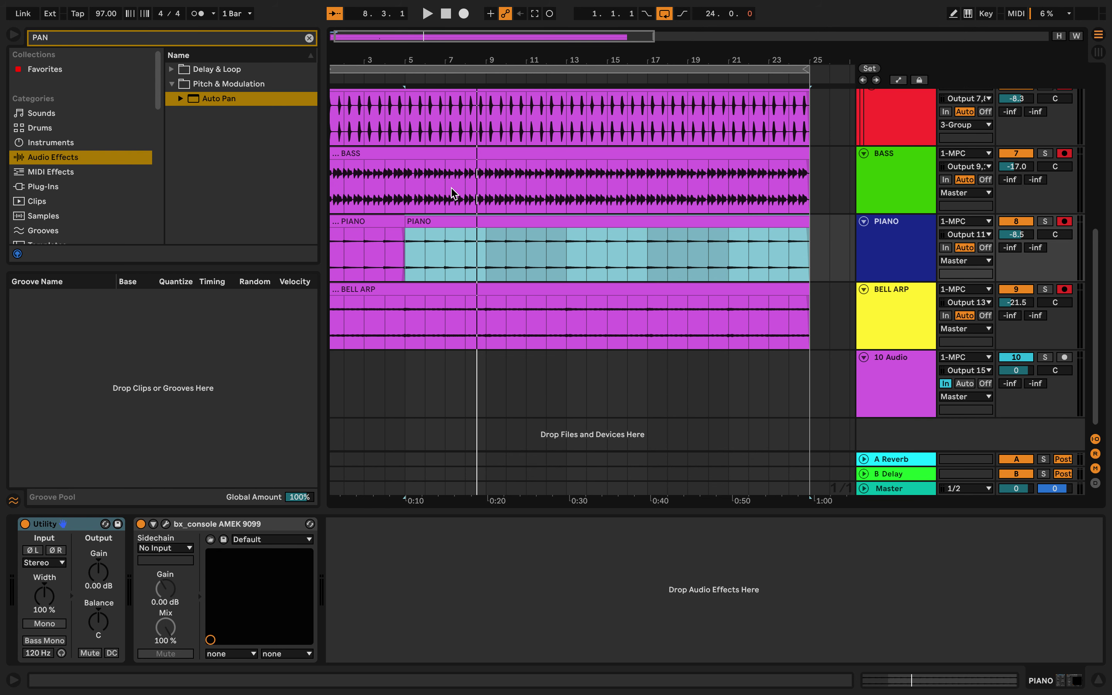